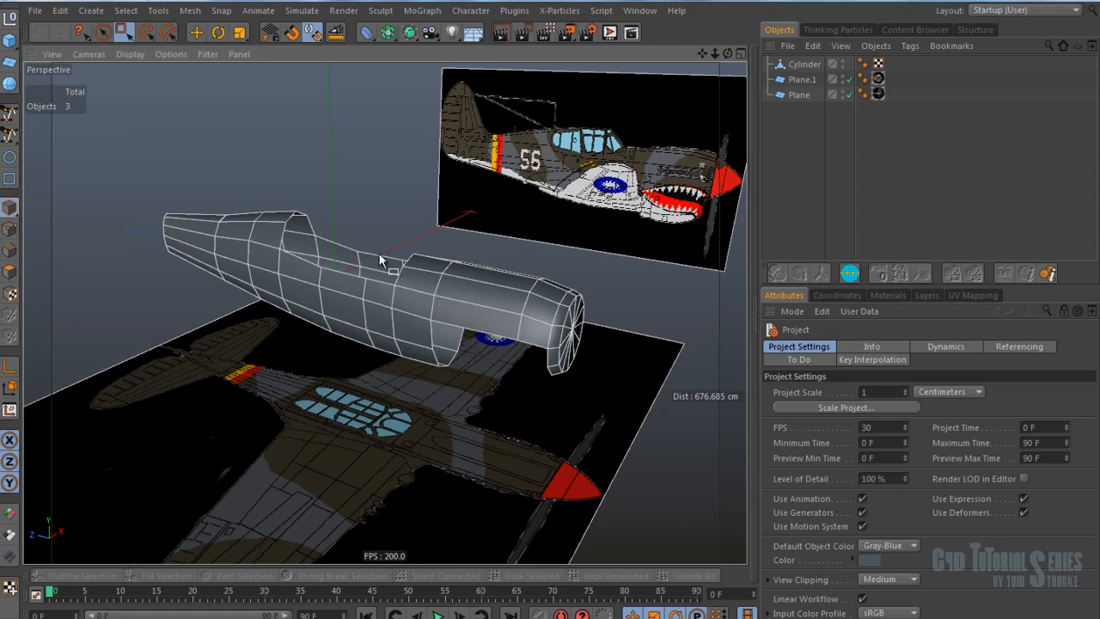
Step: Open the aircraft reference photos in the image viewer and examine the P-40 Warhawk shots and the cartoon biplane image
{"action": "left_click_drag", "start_coordinate": [446, 282], "coordinate": [424, 293], "text": "alt"}
{"action": "scroll", "coordinate": [483, 314], "scroll_direction": "up", "scroll_amount": 5}
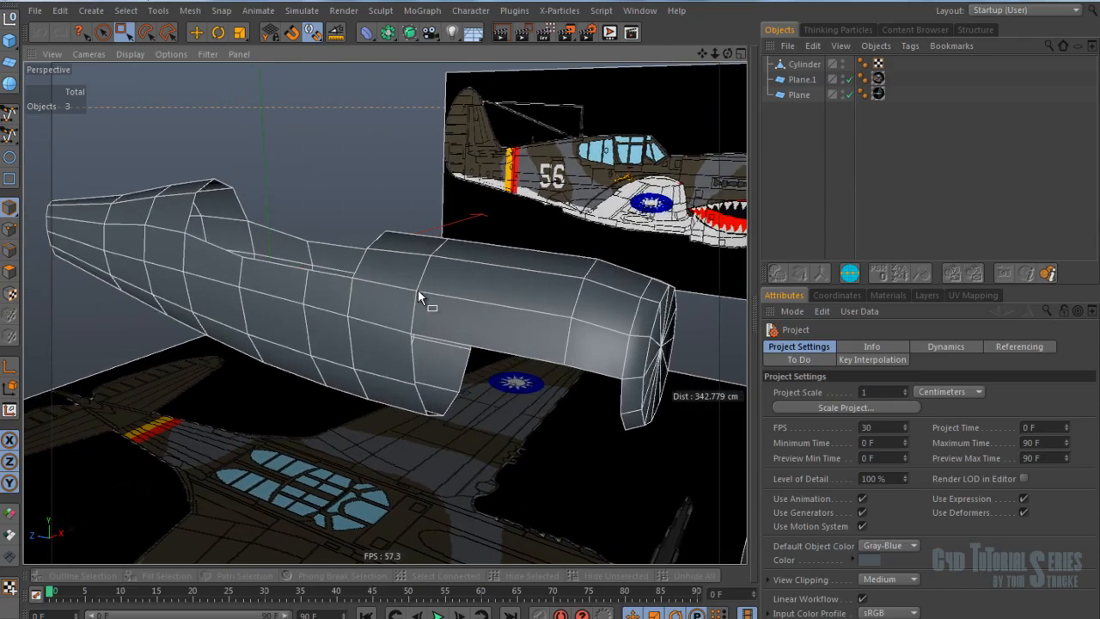
{"action": "left_click", "coordinate": [395, 612]}
{"action": "double_click", "coordinate": [647, 185]}
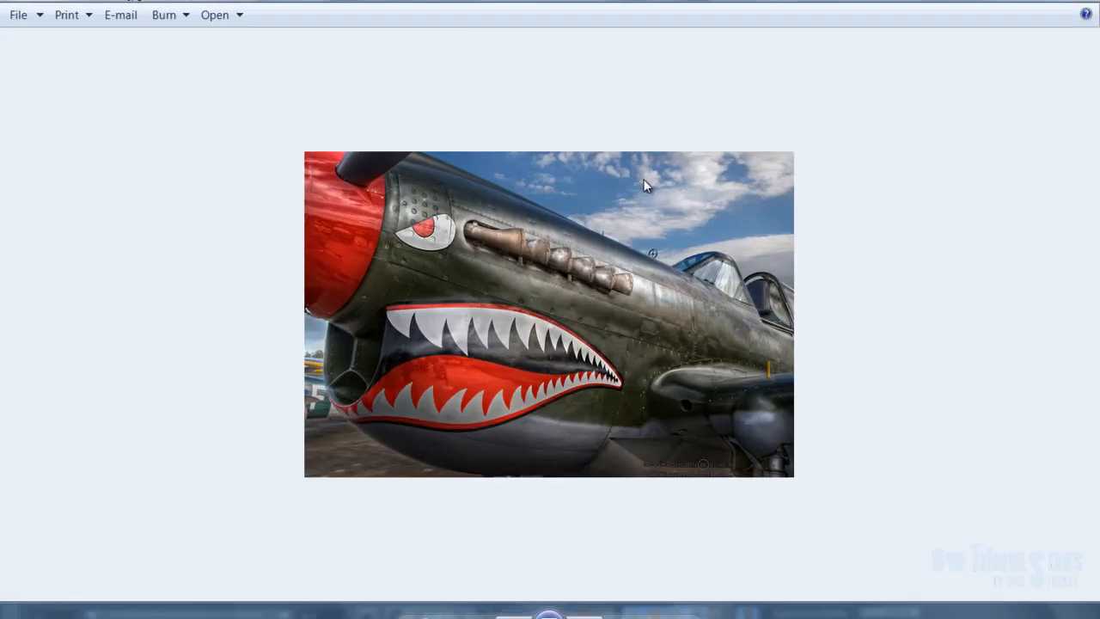
{"action": "key", "text": "Right"}
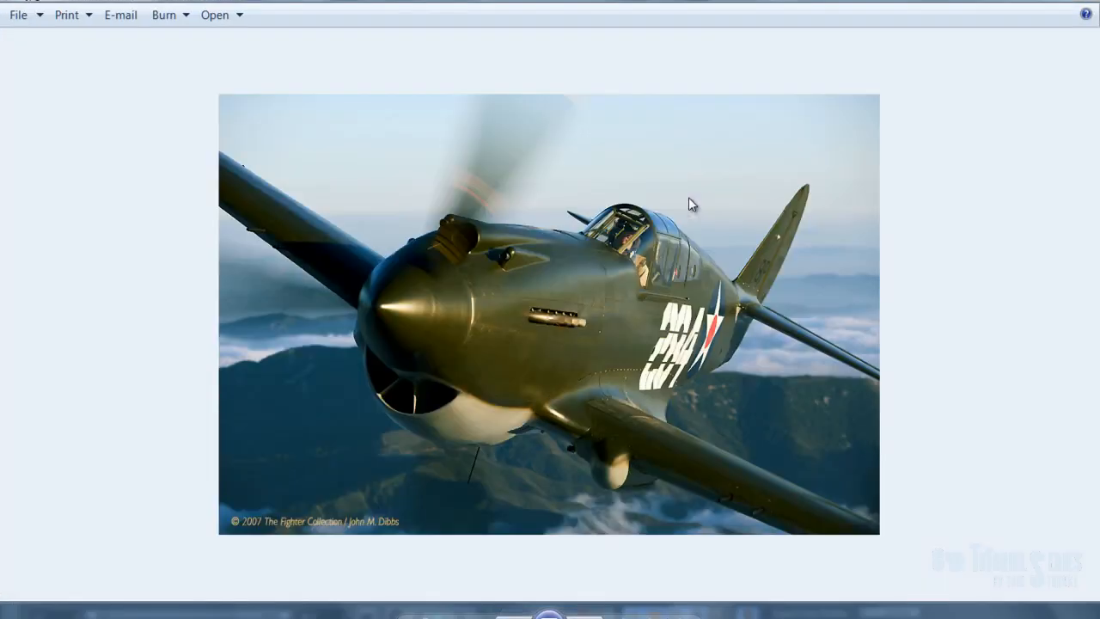
{"action": "key", "text": "Right"}
{"action": "key", "text": "Left"}
{"action": "key", "text": "Right"}
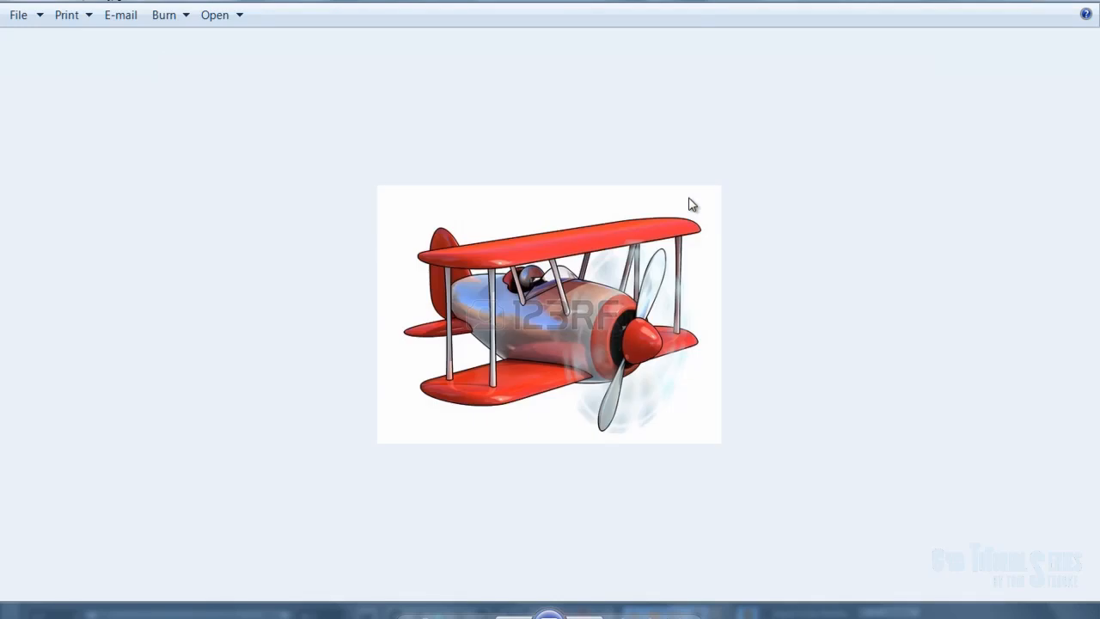
{"action": "key", "text": "Left"}
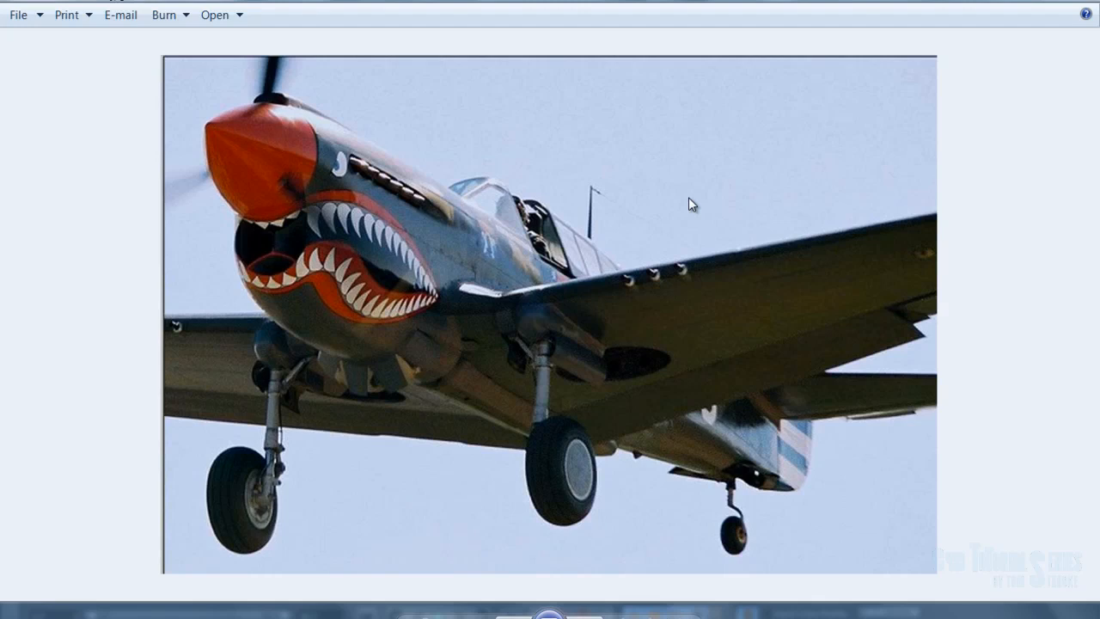
{"action": "key", "text": "Left"}
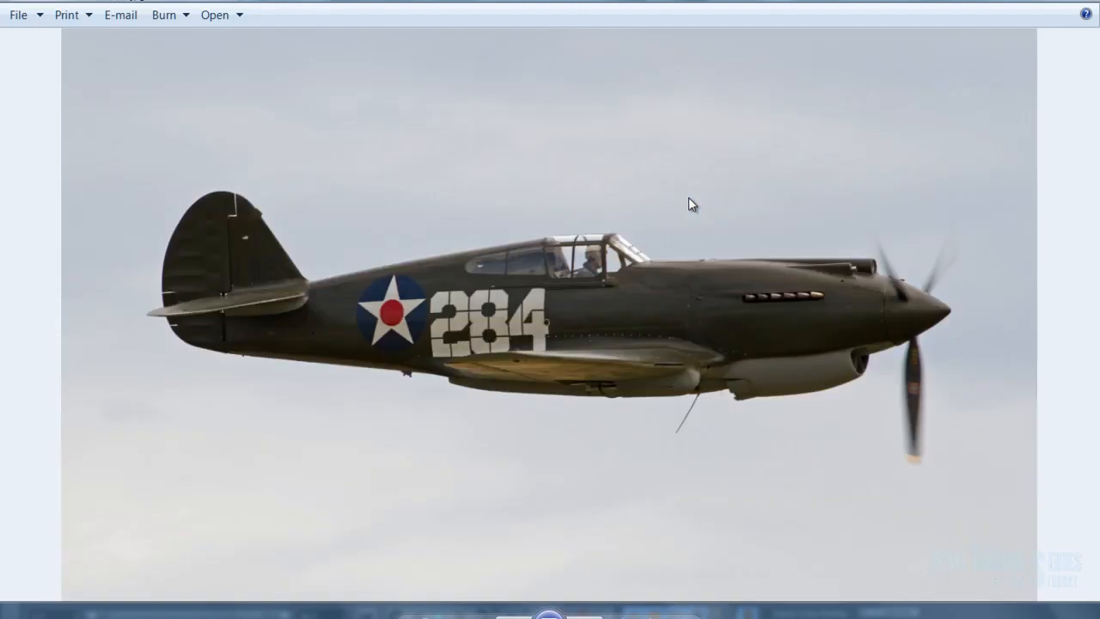
{"action": "key", "text": "Left"}
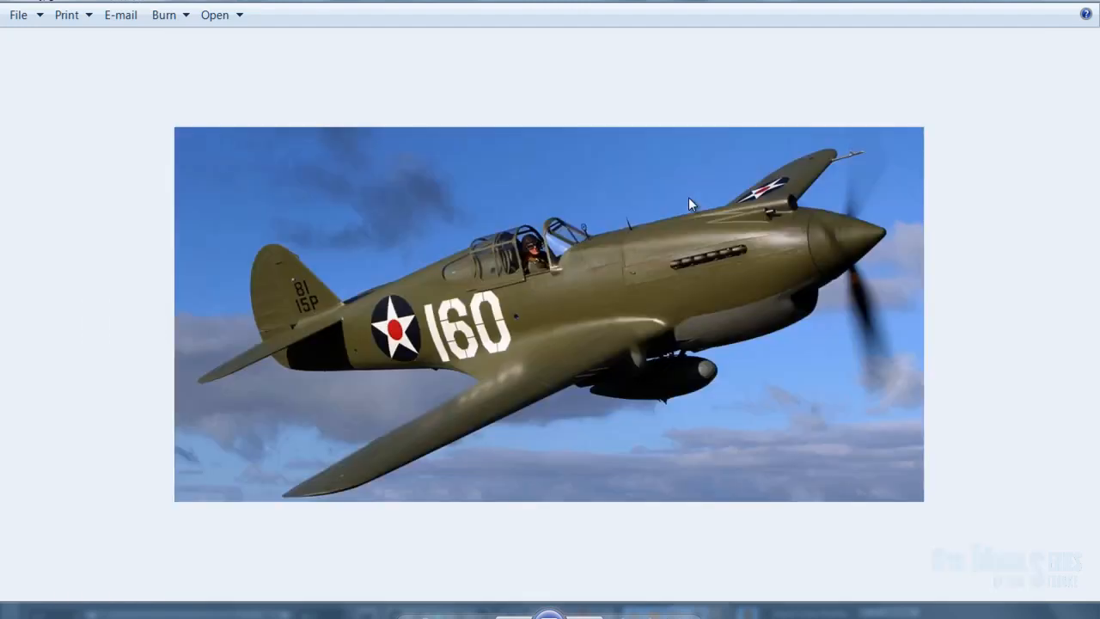
Step: Examine the side-view and top-view P-40 drawings among the reference images
{"action": "key", "text": "Left"}
{"action": "key", "text": "Left"}
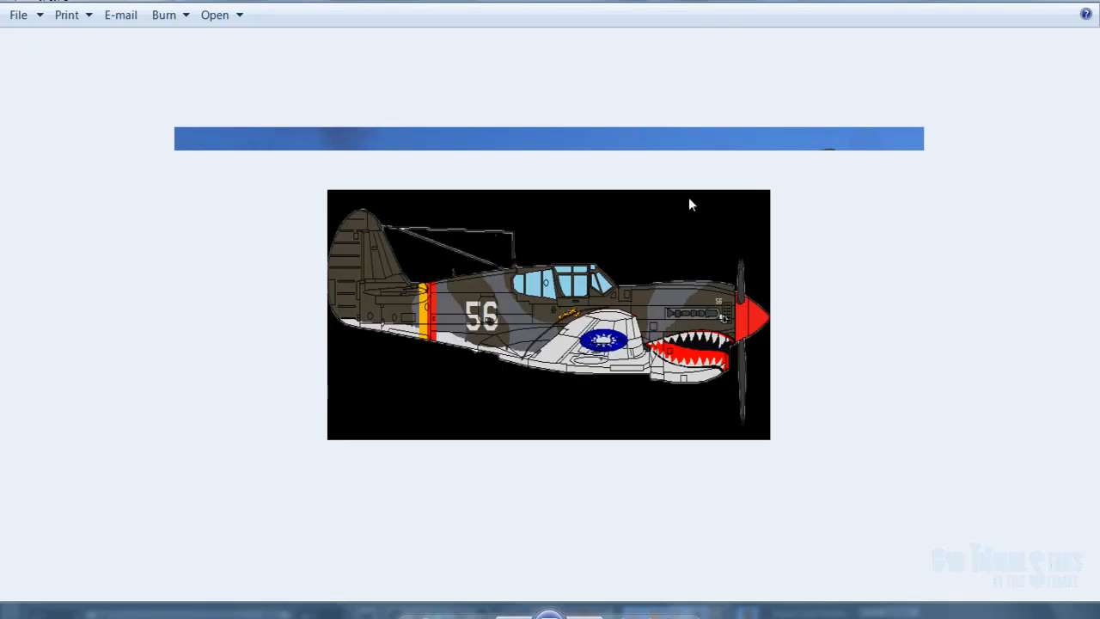
{"action": "key", "text": "Right"}
{"action": "key", "text": "Right"}
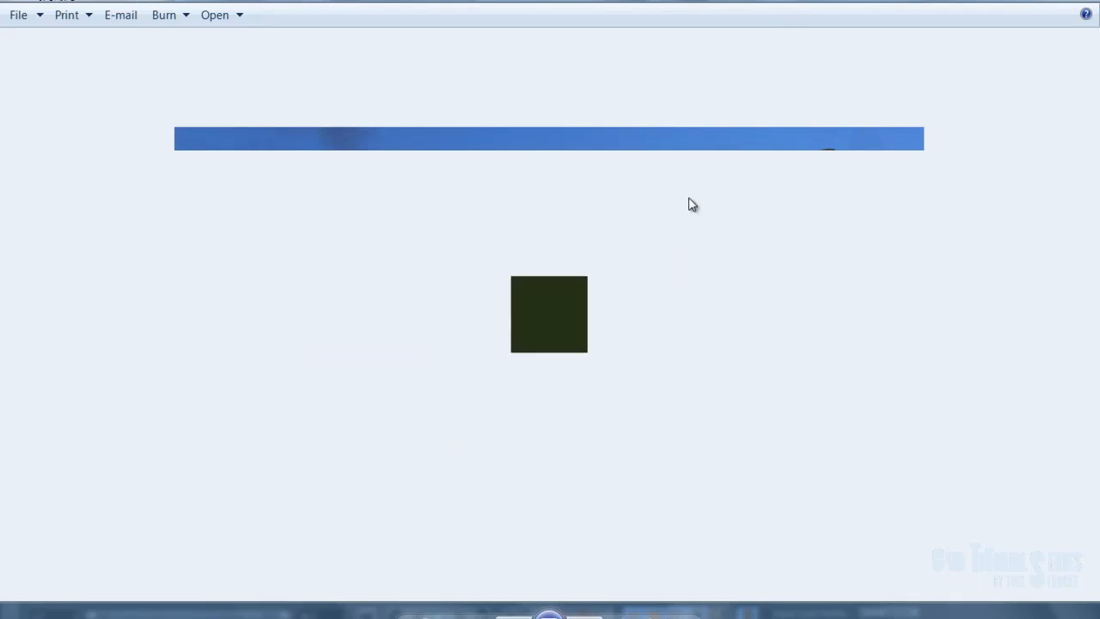
{"action": "key", "text": "Left"}
{"action": "key", "text": "Left"}
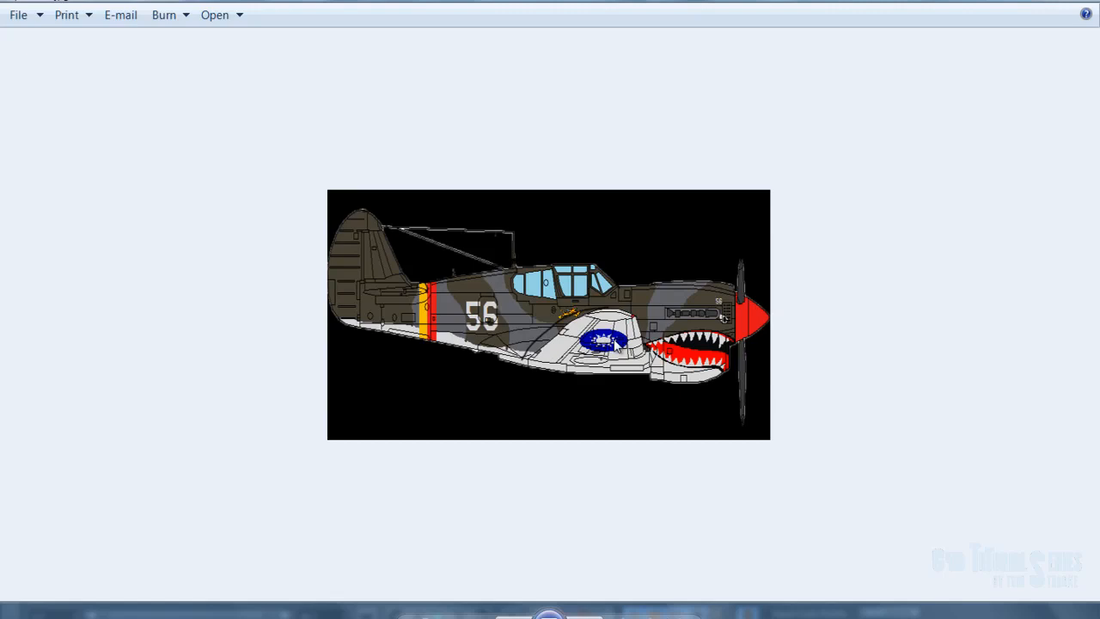
{"action": "key", "text": "Right"}
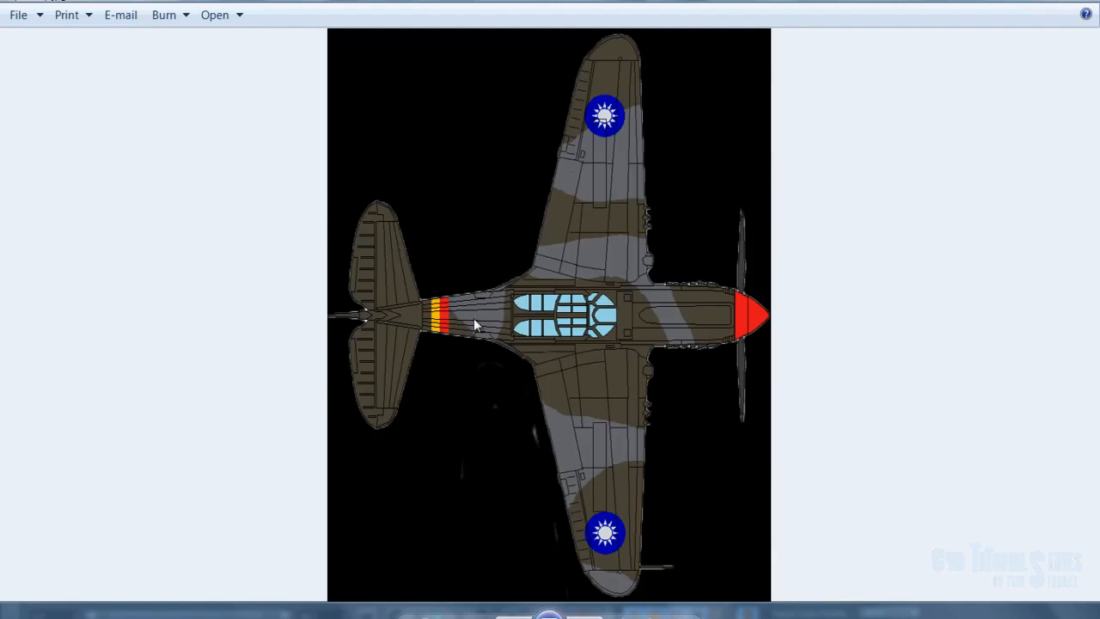
Step: Examine the nose, air intake, canopy and wing shapes in the remaining P-40 reference photos
{"action": "key", "text": "Right"}
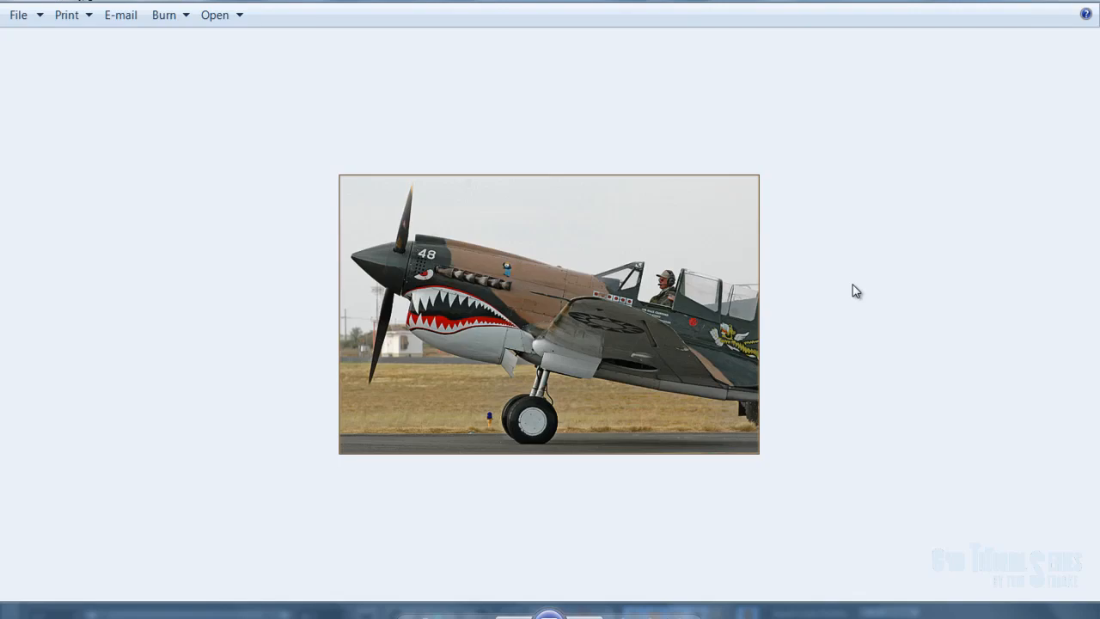
{"action": "key", "text": "Right"}
{"action": "key", "text": "Left"}
{"action": "key", "text": "Right"}
{"action": "key", "text": "Right"}
{"action": "key", "text": "Right"}
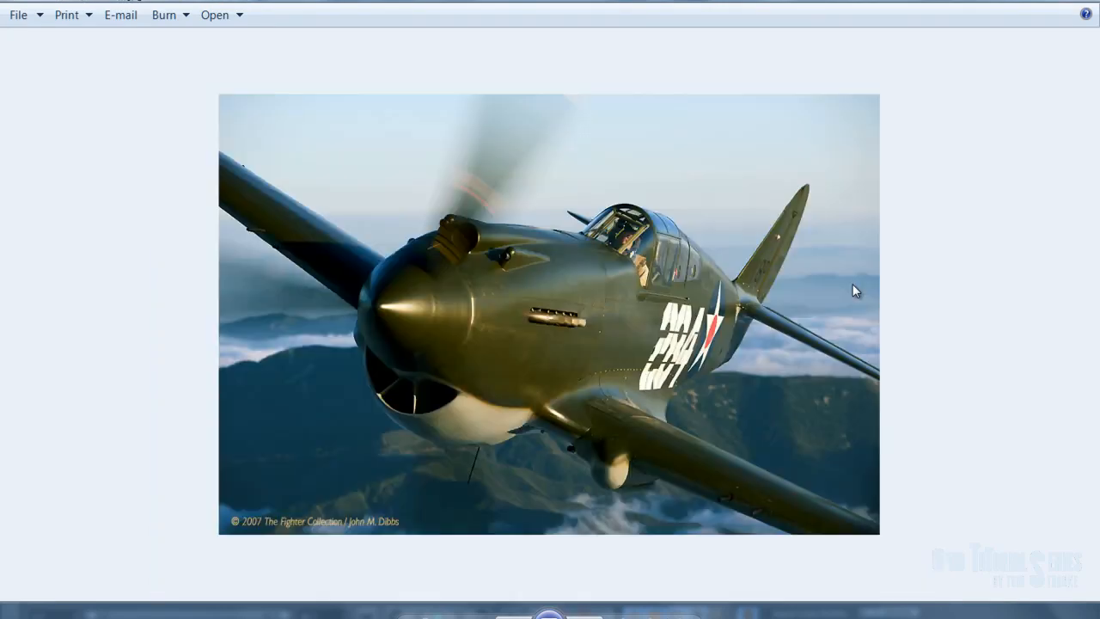
{"action": "key", "text": "Right"}
{"action": "key", "text": "Left"}
{"action": "key", "text": "Left"}
{"action": "key", "text": "Left"}
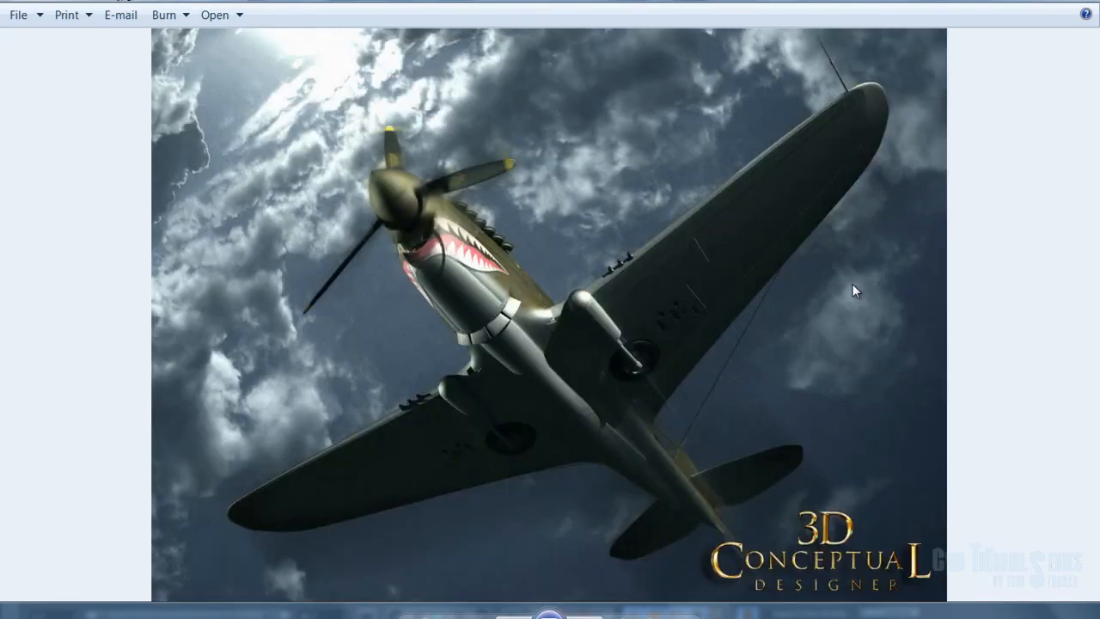
{"action": "key", "text": "Right"}
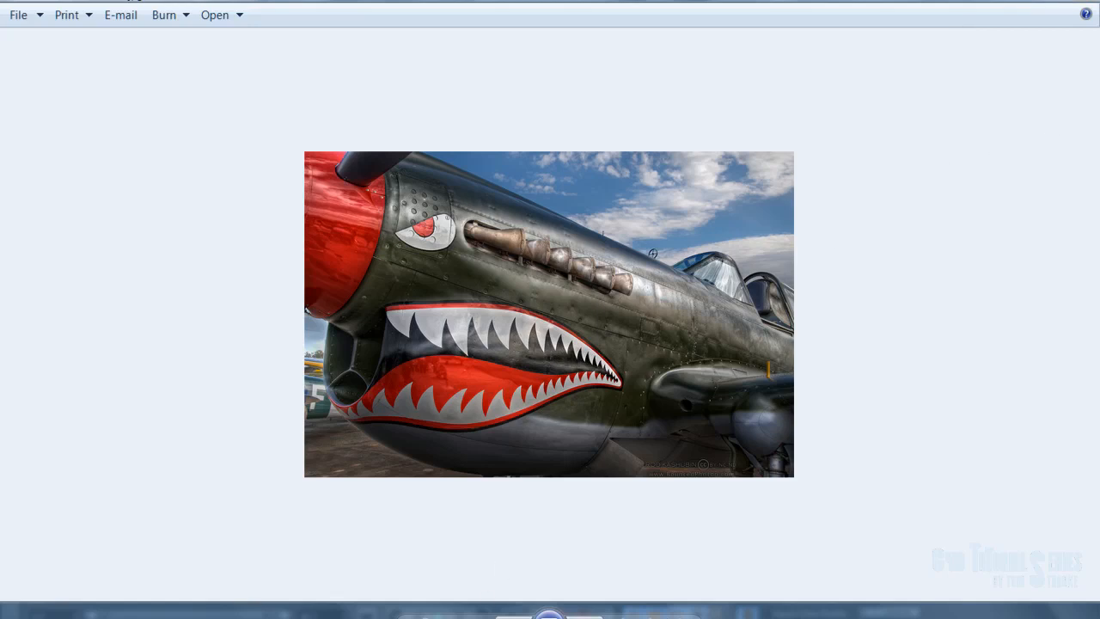
Step: Look over the image files in the P40-Cartoon ref folder and return to Cinema 4D
{"action": "mouse_move", "coordinate": [55, 611]}
{"action": "left_click", "coordinate": [268, 529]}
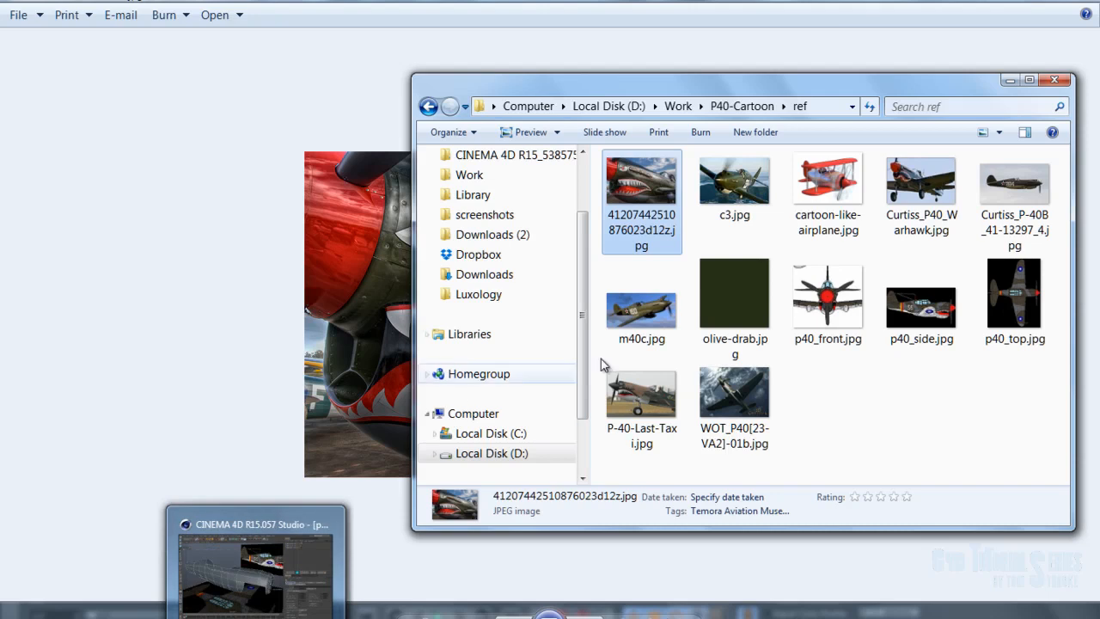
{"action": "left_click", "coordinate": [898, 397]}
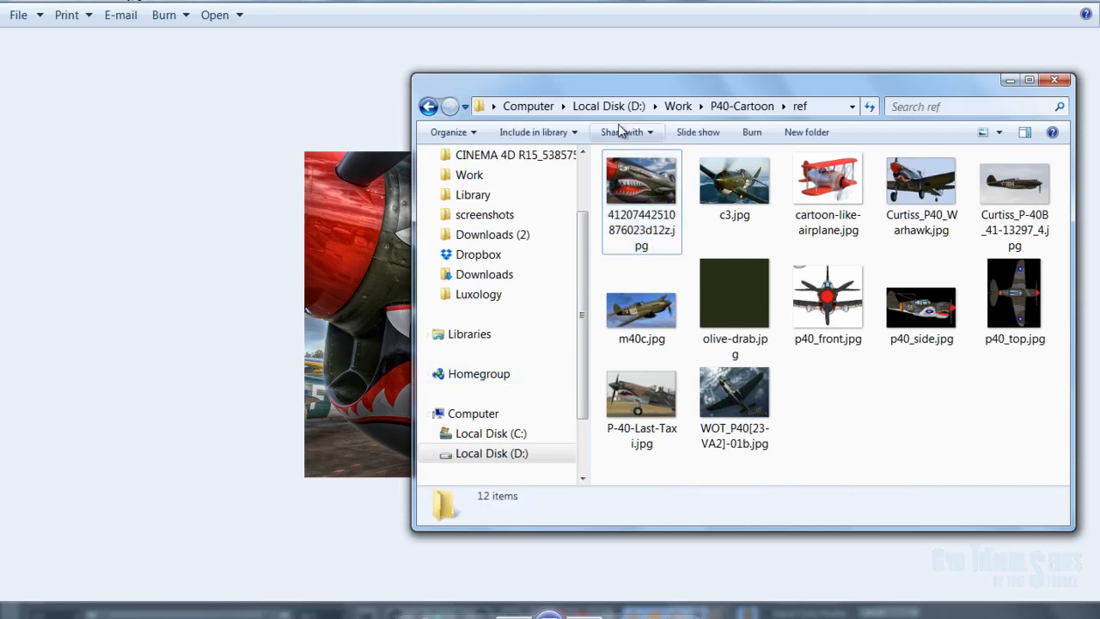
{"action": "left_click", "coordinate": [234, 617]}
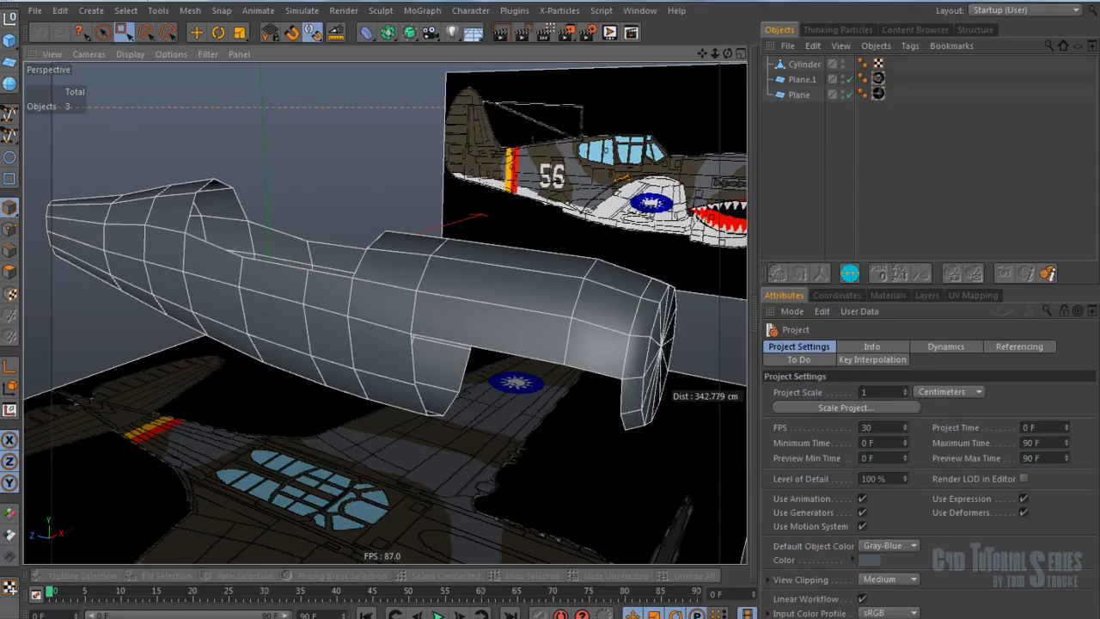
Step: Select the Cylinder fuselage mesh and examine it from the side and front in perspective
{"action": "left_click_drag", "start_coordinate": [480, 142], "coordinate": [410, 309], "text": "alt"}
{"action": "right_click_drag", "start_coordinate": [411, 309], "coordinate": [192, 341], "text": "alt"}
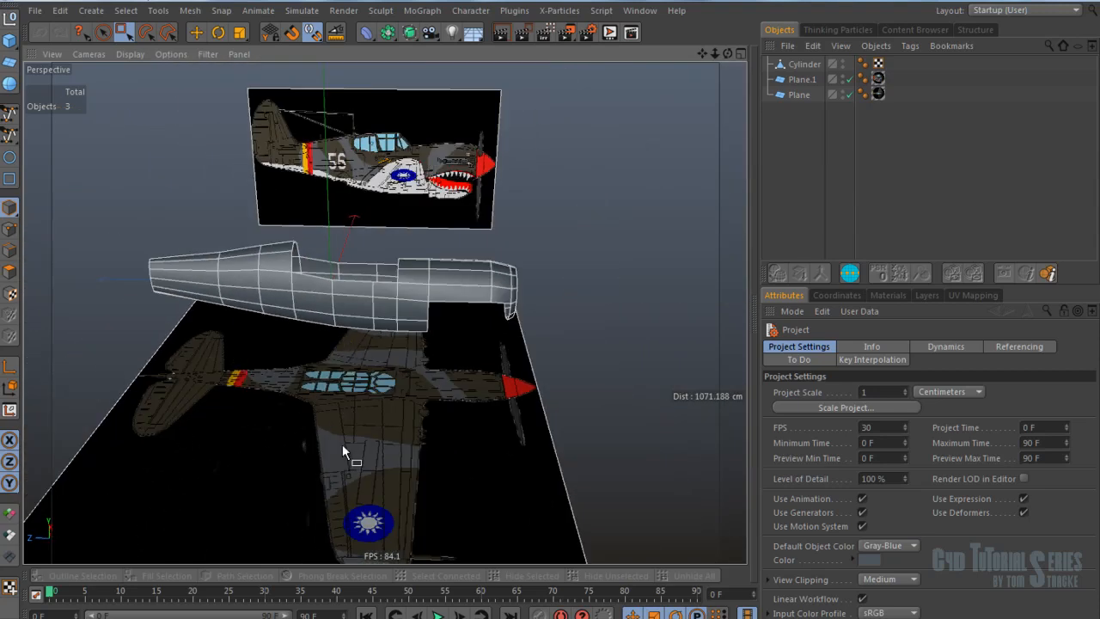
{"action": "left_click_drag", "start_coordinate": [453, 311], "coordinate": [637, 266], "text": "alt"}
{"action": "right_click_drag", "start_coordinate": [333, 228], "coordinate": [368, 245], "text": "alt"}
{"action": "left_click_drag", "start_coordinate": [368, 247], "coordinate": [393, 243], "text": "alt"}
{"action": "middle_click_drag", "start_coordinate": [427, 308], "coordinate": [383, 311], "text": "alt"}
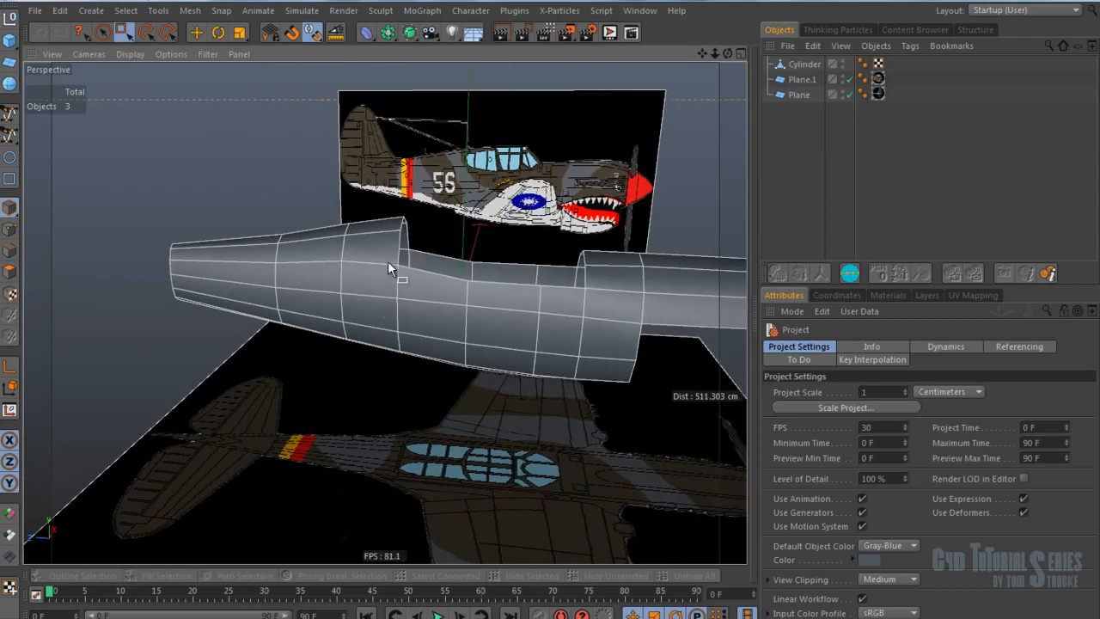
{"action": "left_click", "coordinate": [519, 304]}
{"action": "left_click_drag", "start_coordinate": [582, 231], "coordinate": [246, 221], "text": "alt"}
{"action": "scroll", "coordinate": [434, 267], "scroll_direction": "up", "scroll_amount": 6}
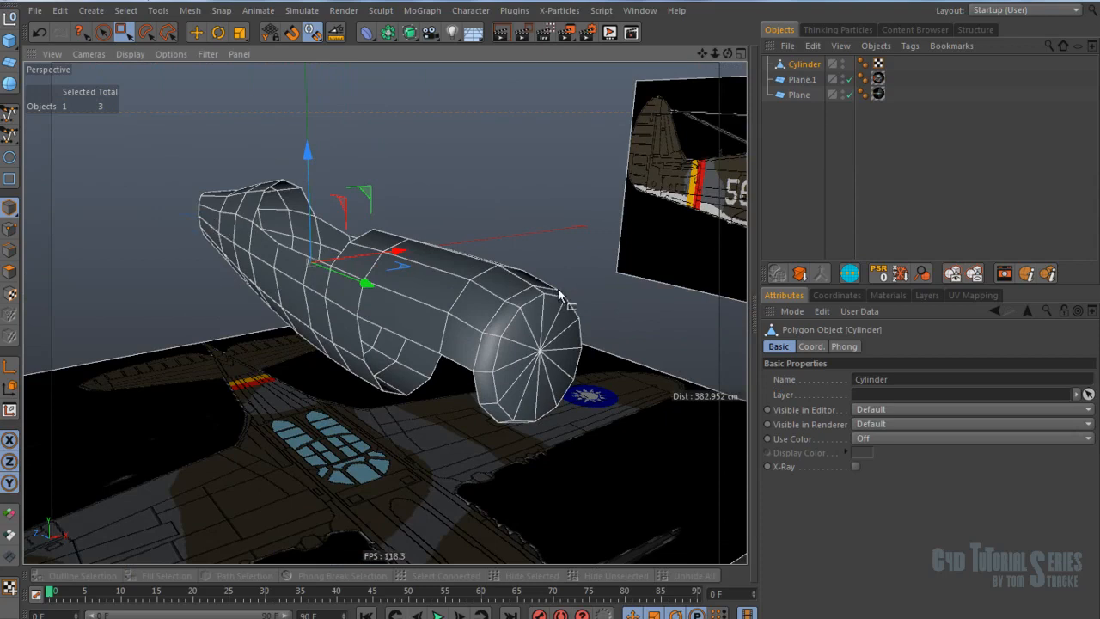
Step: Compare the fuselage mesh with the reference drawings in the left, front and top views, and inspect its nose in perspective
{"action": "key", "text": "F3"}
{"action": "scroll", "coordinate": [431, 277], "scroll_direction": "up", "scroll_amount": 6}
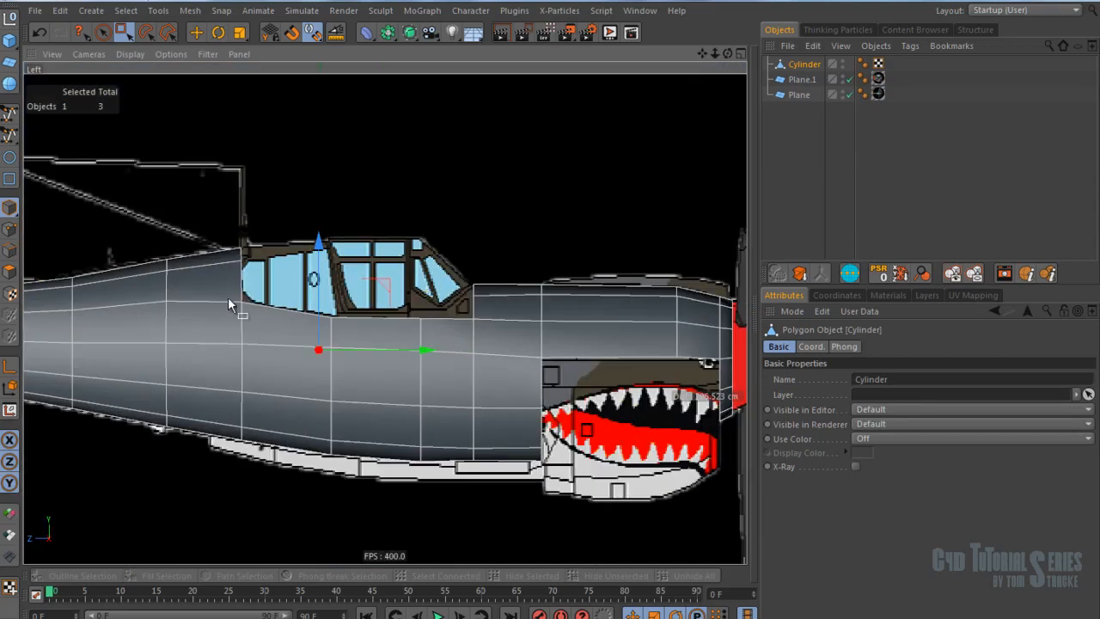
{"action": "scroll", "coordinate": [254, 297], "scroll_direction": "down", "scroll_amount": 2}
{"action": "middle_click_drag", "start_coordinate": [190, 292], "coordinate": [268, 274], "text": "alt"}
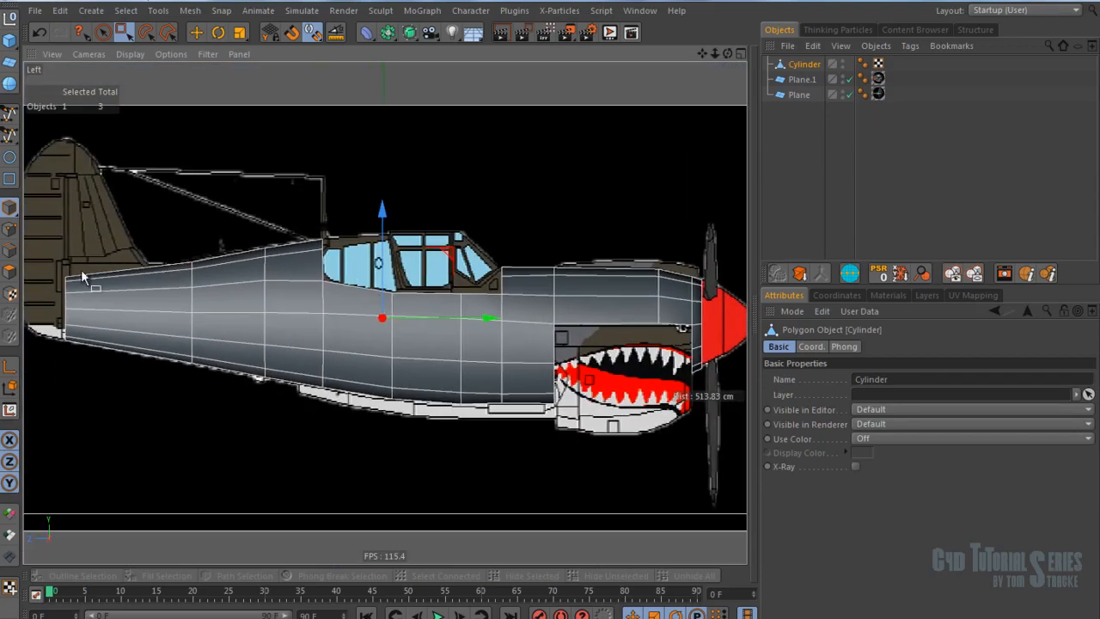
{"action": "key", "text": "F4"}
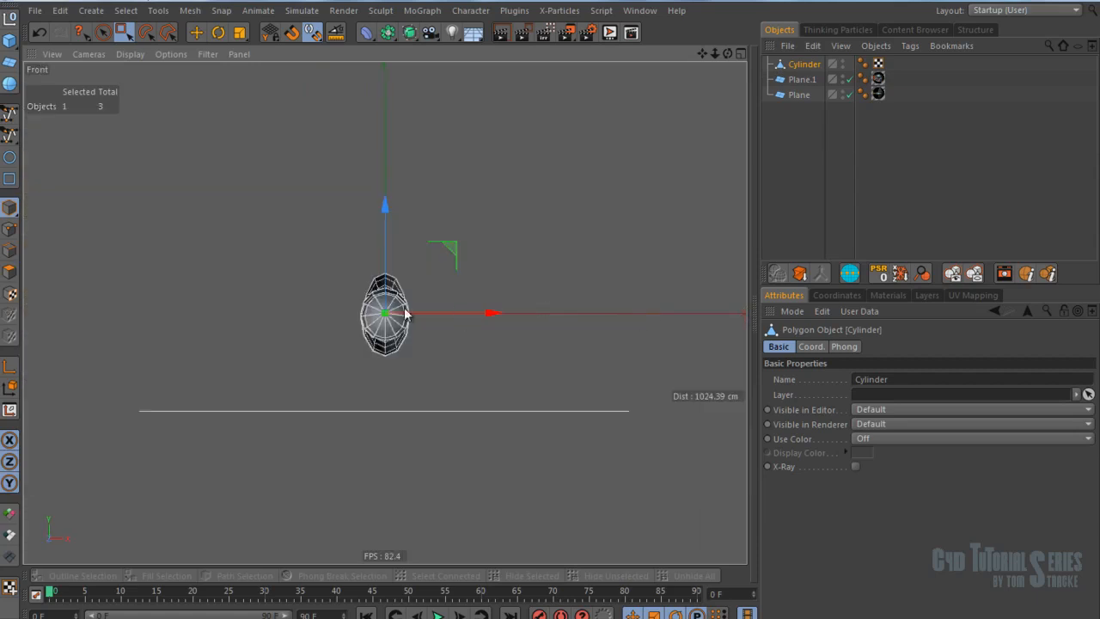
{"action": "scroll", "coordinate": [352, 311], "scroll_direction": "up", "scroll_amount": 4}
{"action": "key", "text": "F2"}
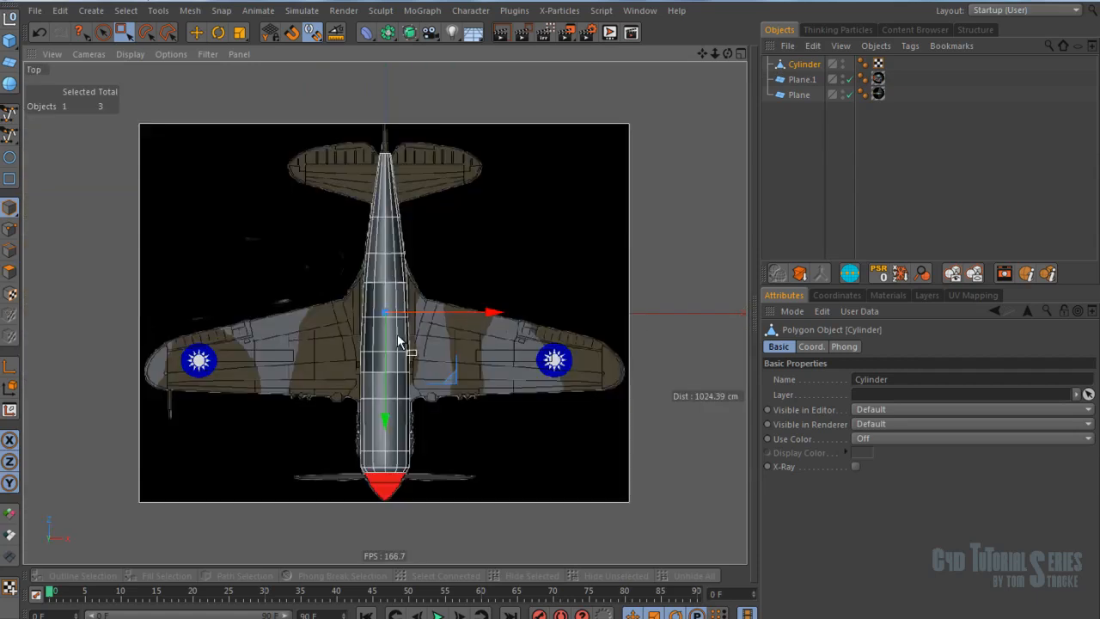
{"action": "scroll", "coordinate": [369, 318], "scroll_direction": "up", "scroll_amount": 2}
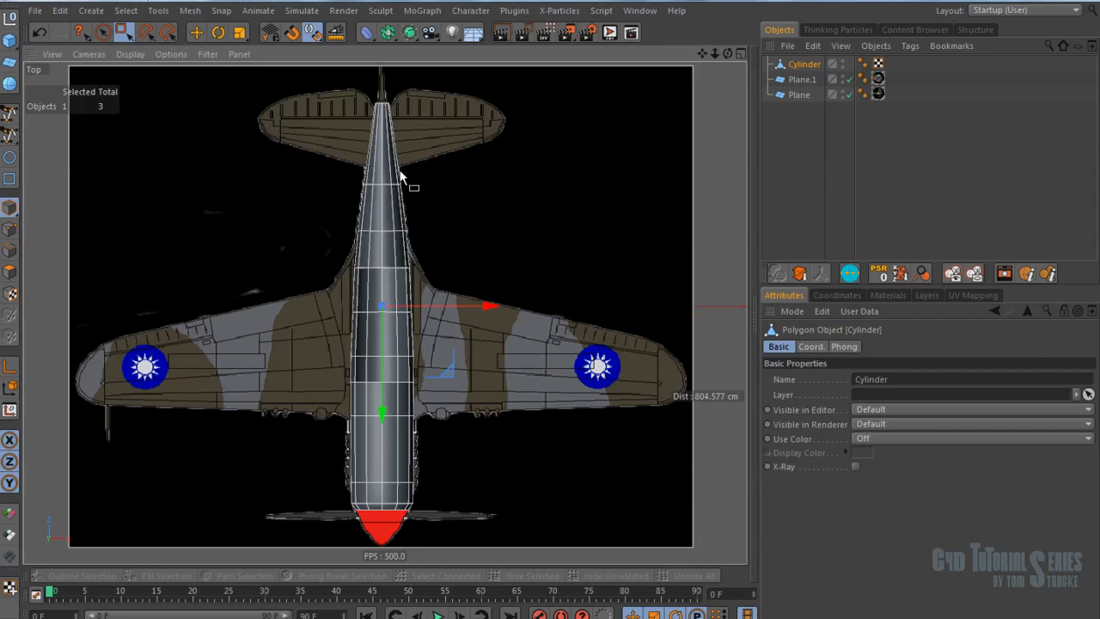
{"action": "scroll", "coordinate": [375, 316], "scroll_direction": "up", "scroll_amount": 3}
{"action": "scroll", "coordinate": [376, 315], "scroll_direction": "down", "scroll_amount": 3}
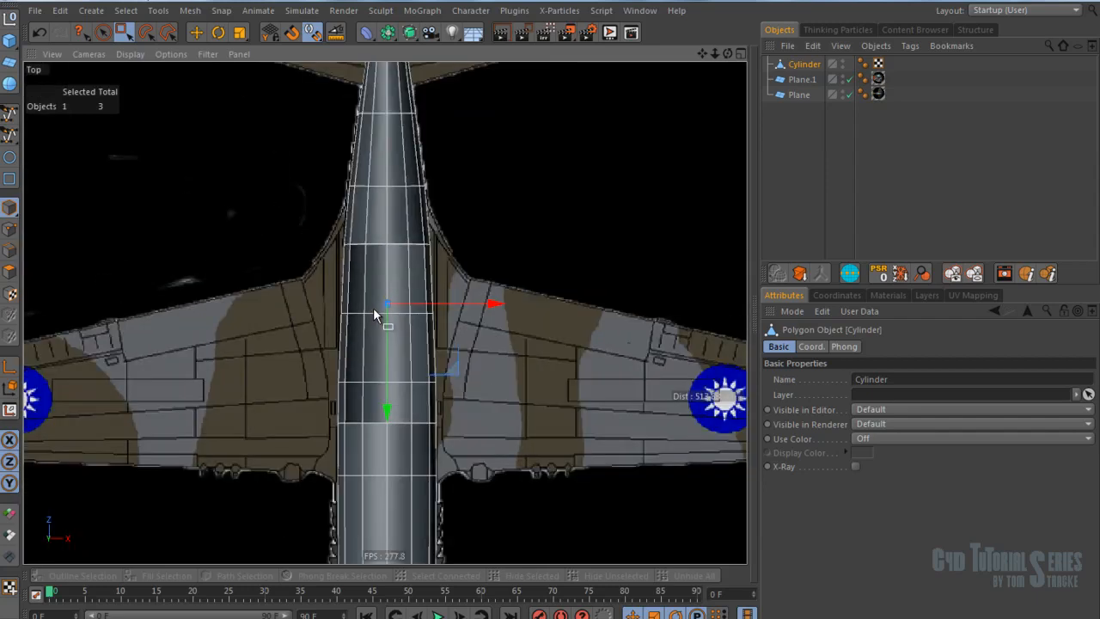
{"action": "key", "text": "F1"}
{"action": "left_click_drag", "start_coordinate": [367, 299], "coordinate": [645, 299], "text": "alt"}
{"action": "scroll", "coordinate": [488, 327], "scroll_direction": "up", "scroll_amount": 5}
{"action": "middle_click_drag", "start_coordinate": [488, 326], "coordinate": [469, 325], "text": "alt"}
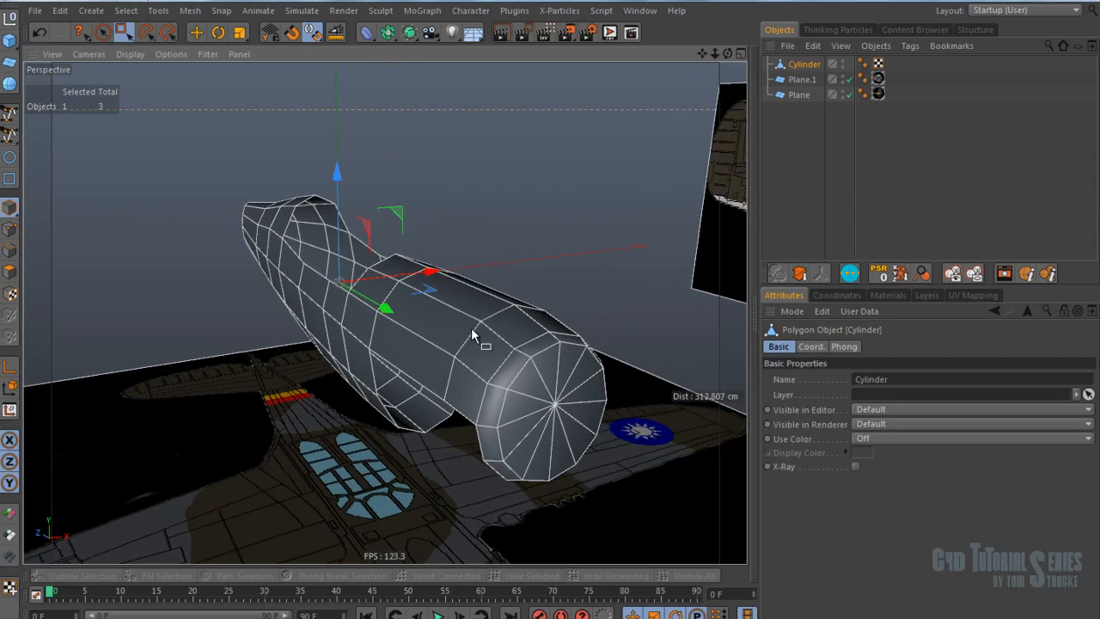
{"action": "left_click_drag", "start_coordinate": [455, 243], "coordinate": [434, 289], "text": "alt"}
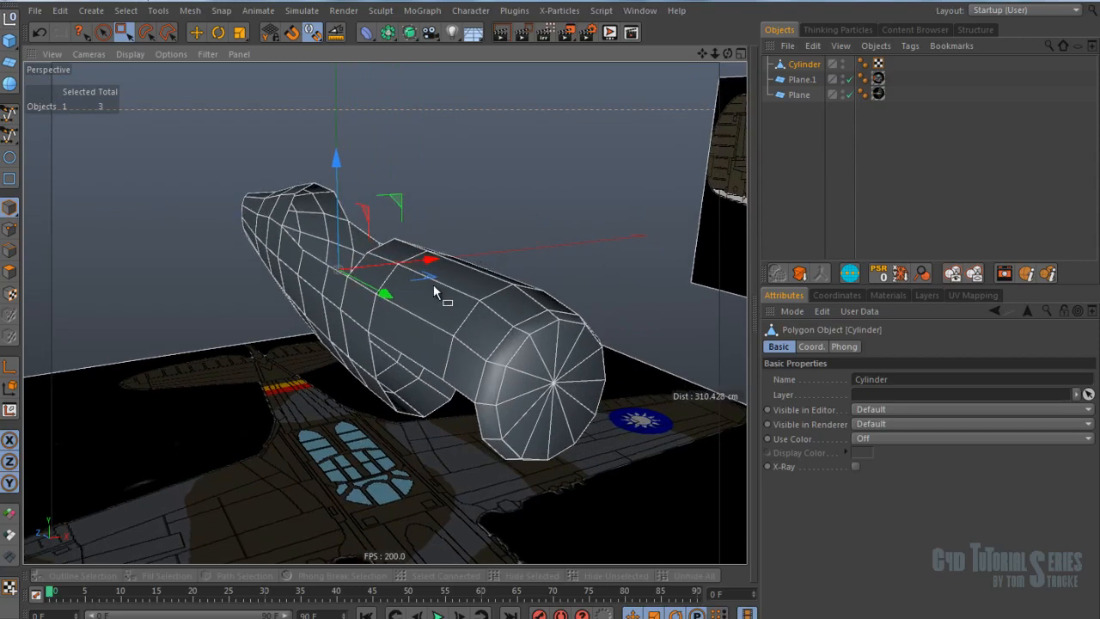
Step: Switch to the open project p40_03.c4d
{"action": "key", "text": "v"}
{"action": "mouse_move", "coordinate": [440, 341]}
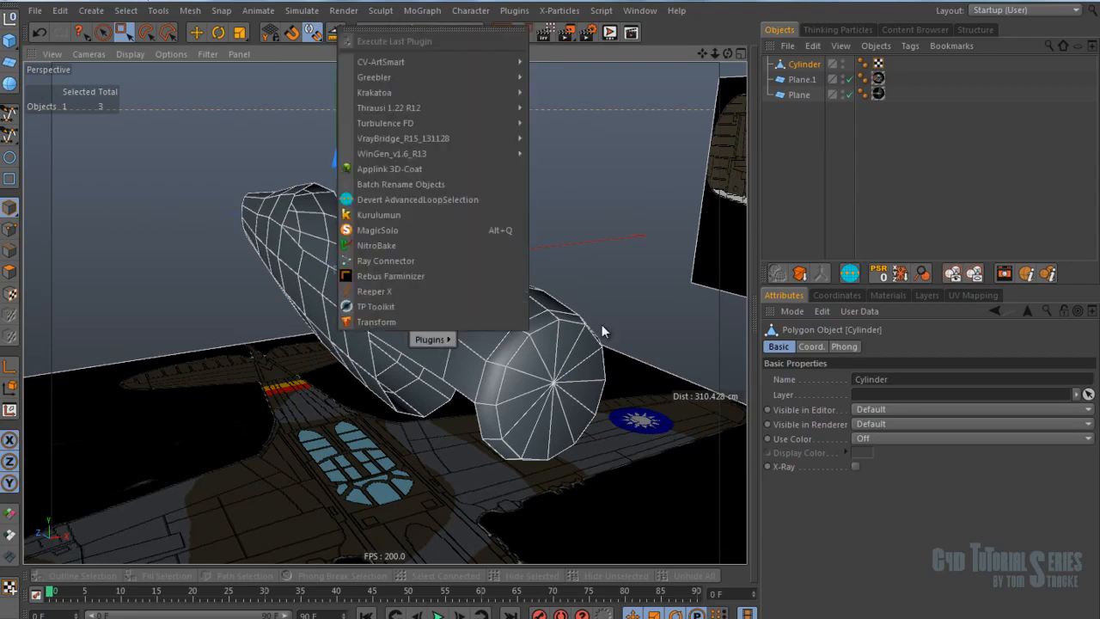
{"action": "key", "text": "v"}
{"action": "mouse_move", "coordinate": [534, 350]}
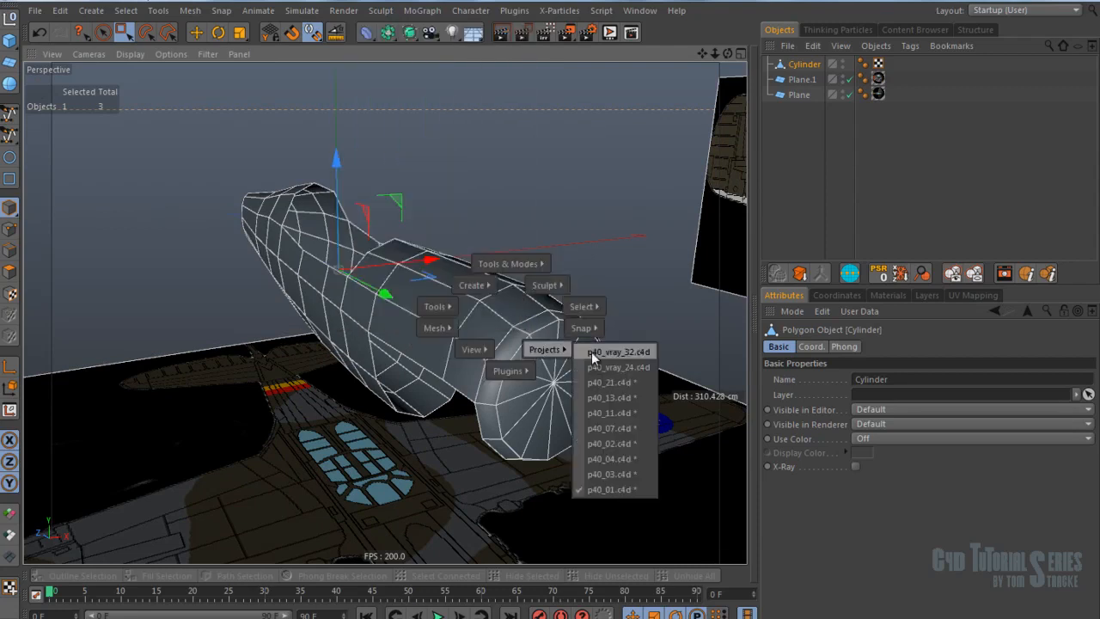
{"action": "left_click", "coordinate": [606, 469]}
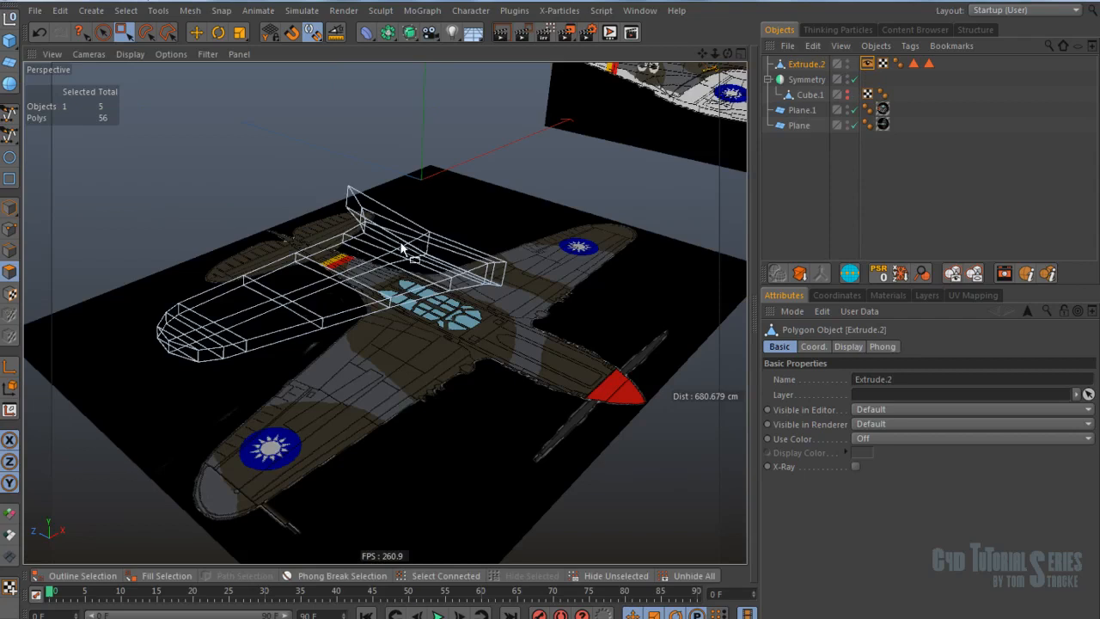
Step: Switch to the open project p40_02.c4d and show the wing spline over the reference drawing in the top view
{"action": "key", "text": "v"}
{"action": "mouse_move", "coordinate": [433, 275]}
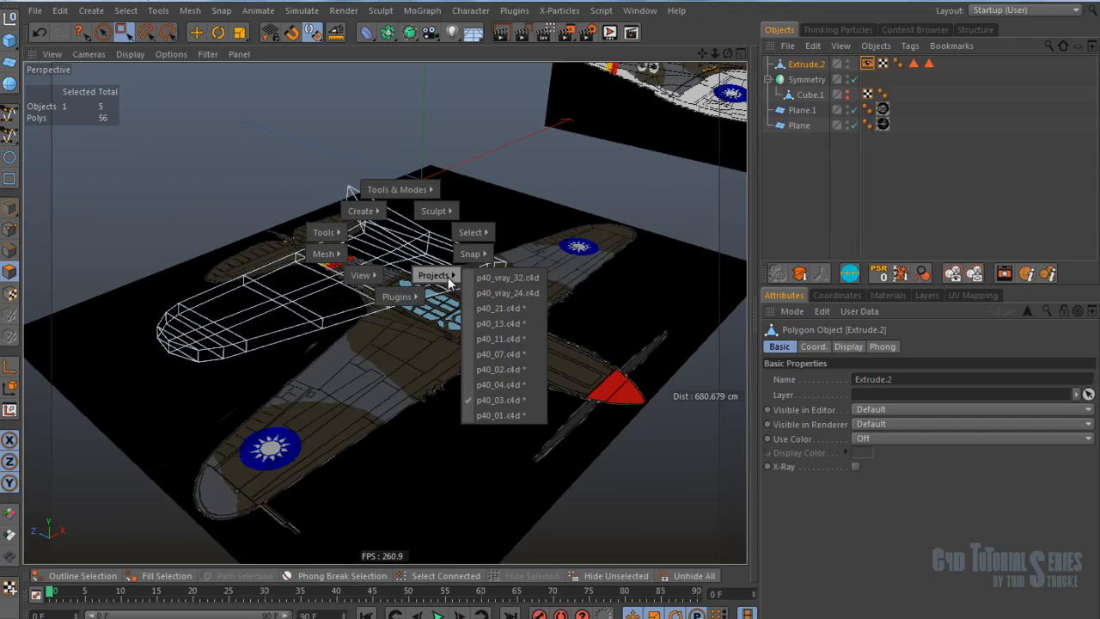
{"action": "left_click", "coordinate": [504, 370]}
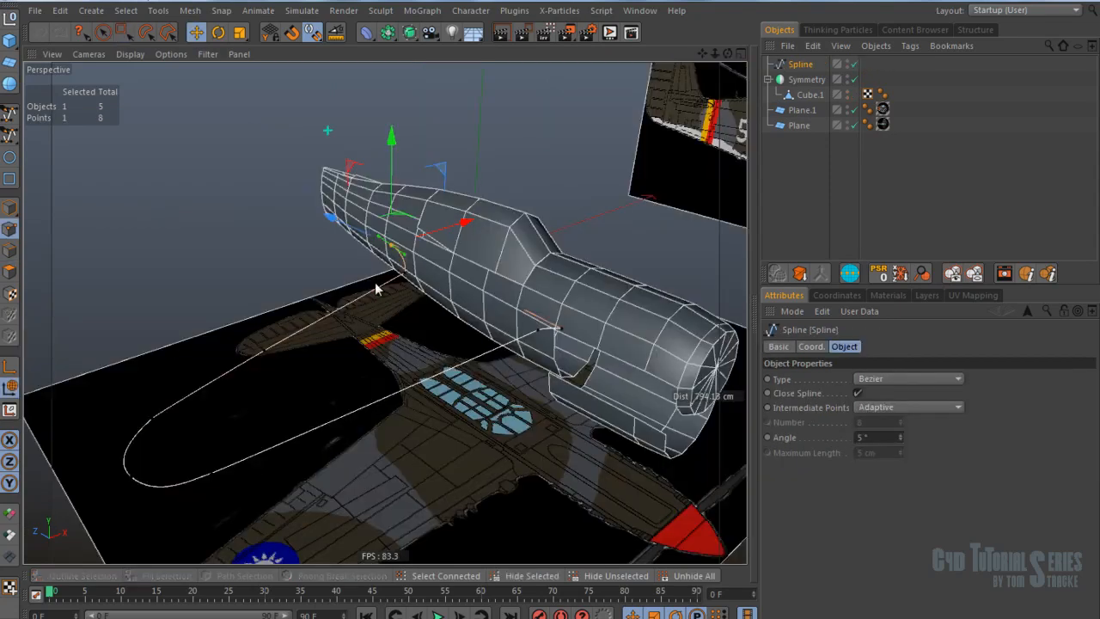
{"action": "key", "text": "F2"}
{"action": "scroll", "coordinate": [335, 296], "scroll_direction": "up", "scroll_amount": 3}
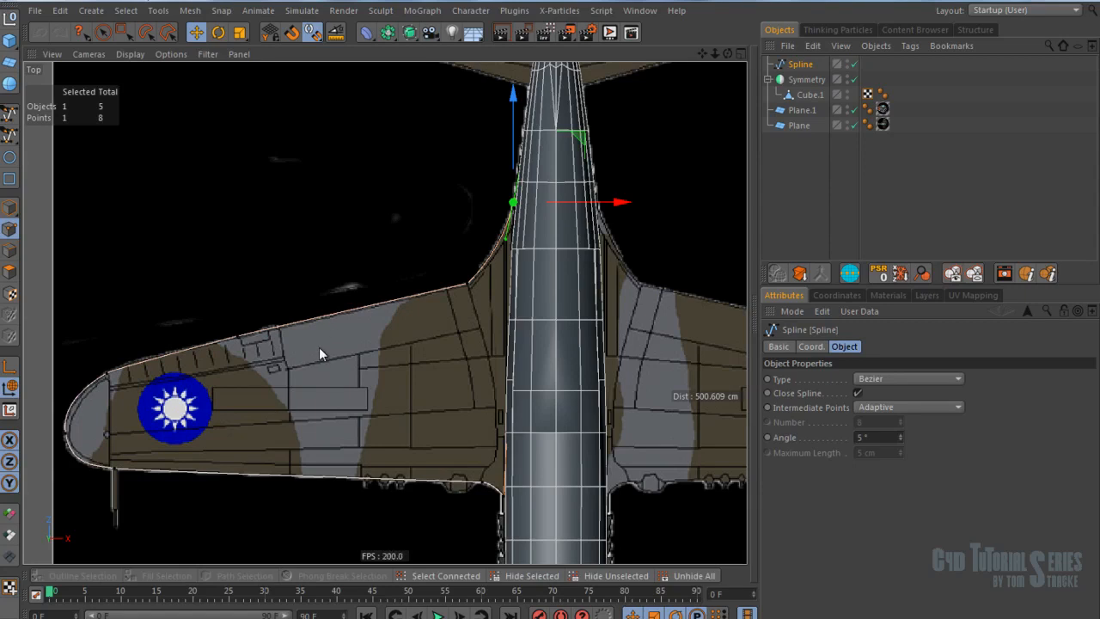
Step: Switch to the open project p40_03.c4d and examine the Extrude.2 wing mesh in perspective
{"action": "key", "text": "v"}
{"action": "mouse_move", "coordinate": [365, 367]}
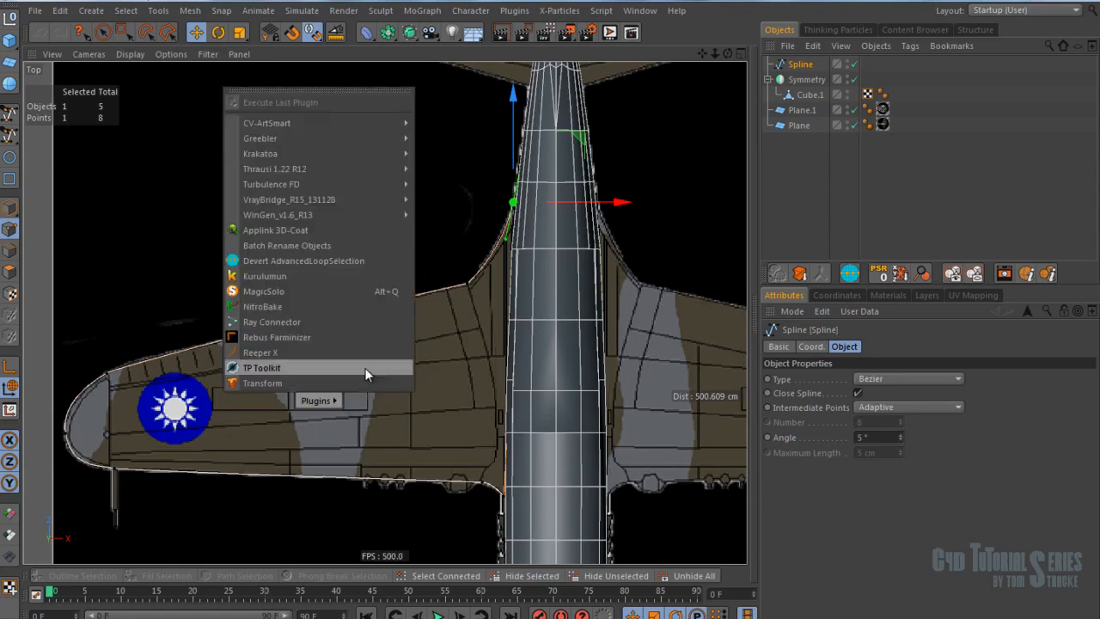
{"action": "key", "text": "v"}
{"action": "mouse_move", "coordinate": [515, 452]}
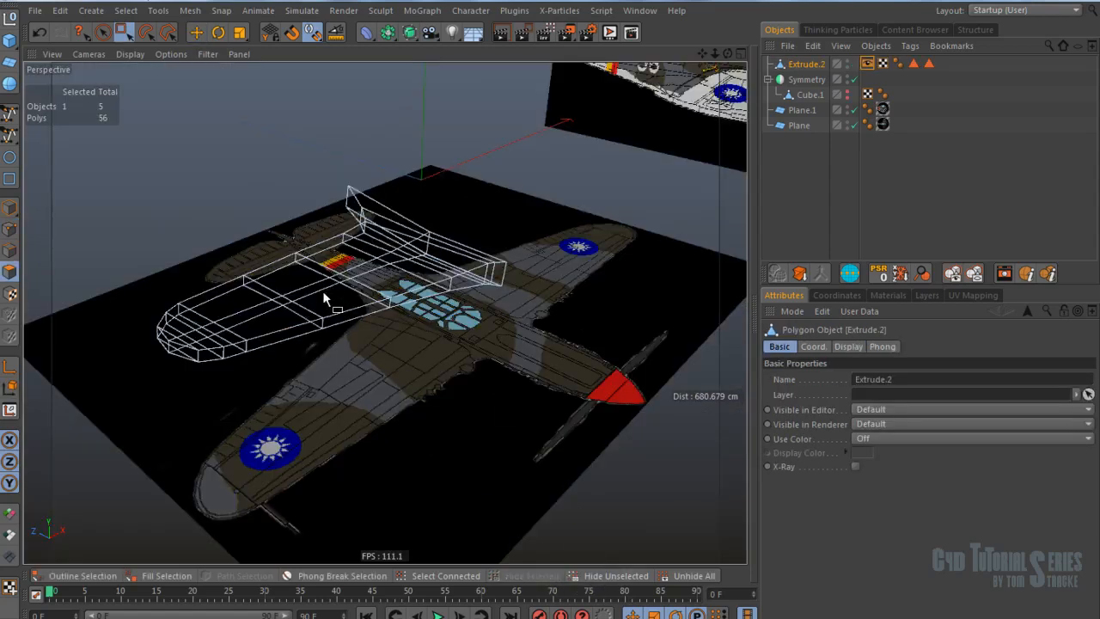
{"action": "scroll", "coordinate": [337, 301], "scroll_direction": "up", "scroll_amount": 3}
{"action": "scroll", "coordinate": [350, 360], "scroll_direction": "up", "scroll_amount": 3}
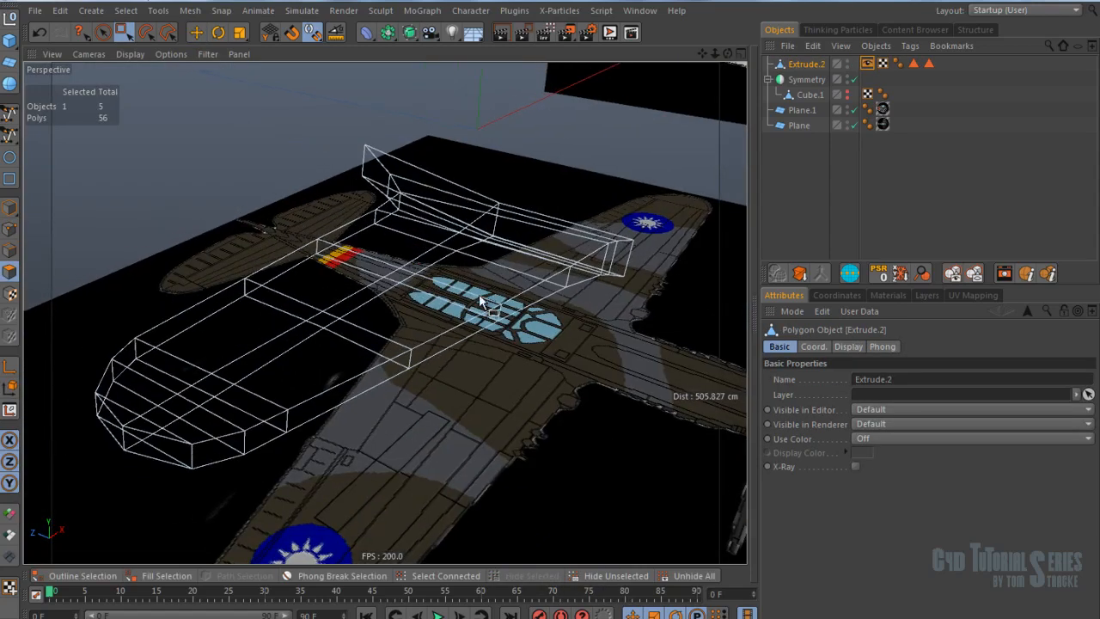
Step: Turn off the shading mode override in the Extrude.2 wing's Display tag and inspect the wing shaded with lines from several angles
{"action": "left_click", "coordinate": [866, 64]}
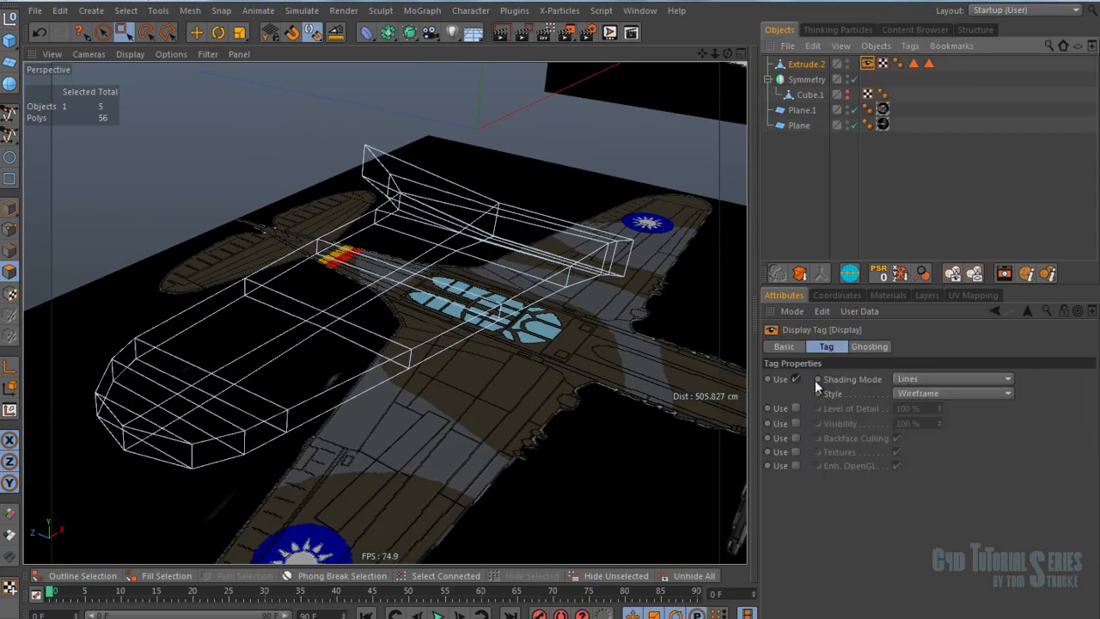
{"action": "left_click_drag", "start_coordinate": [88, 384], "coordinate": [576, 316], "text": "alt"}
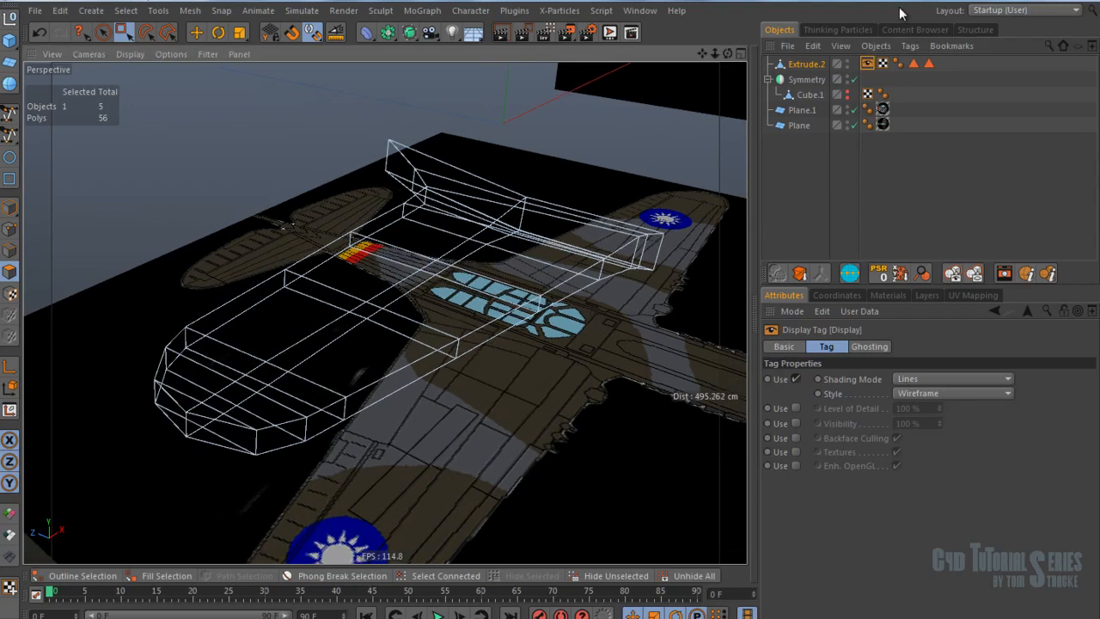
{"action": "left_click", "coordinate": [795, 378]}
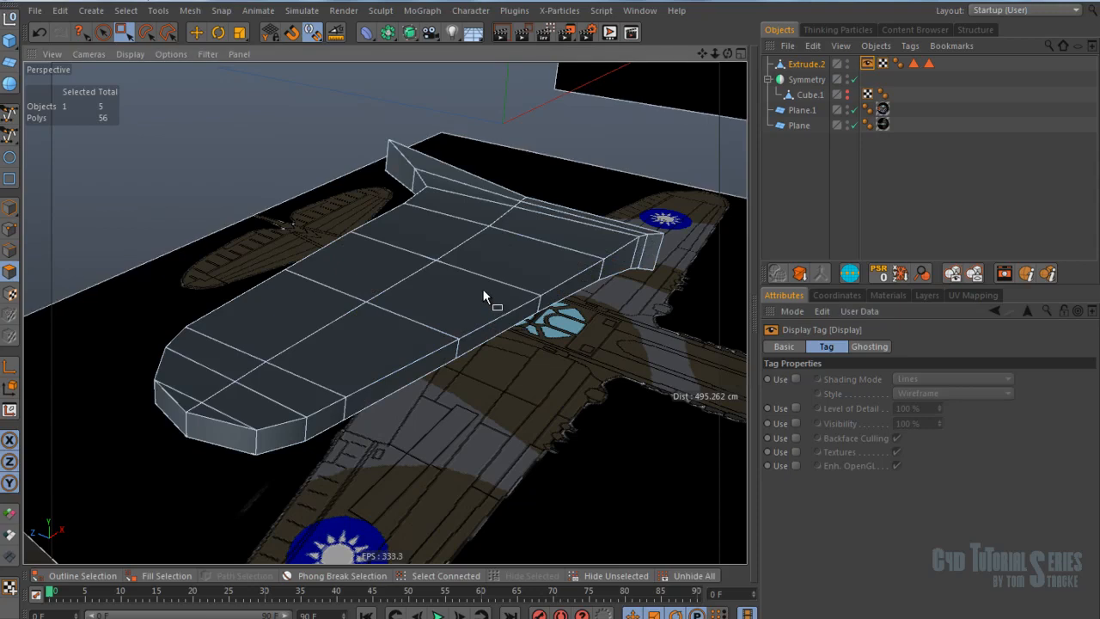
{"action": "key", "text": "n"}
{"action": "key", "text": "g"}
{"action": "left_click_drag", "start_coordinate": [588, 301], "coordinate": [502, 242], "text": "alt"}
{"action": "right_click_drag", "start_coordinate": [501, 244], "coordinate": [563, 207], "text": "alt"}
{"action": "key", "text": "n"}
{"action": "key", "text": "b"}
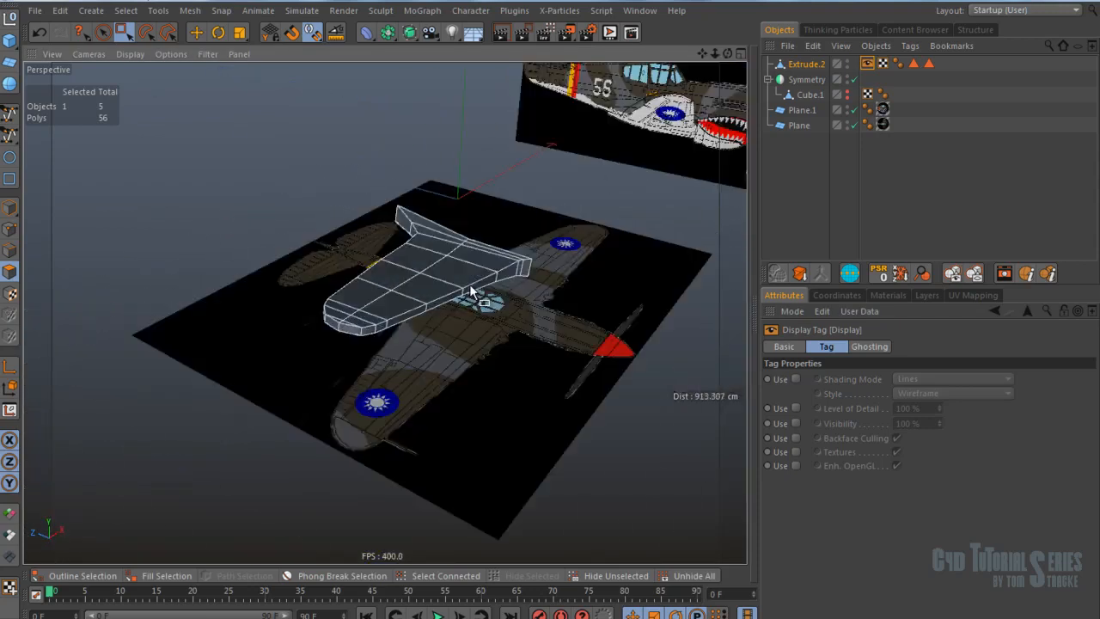
{"action": "scroll", "coordinate": [505, 296], "scroll_direction": "up", "scroll_amount": 8}
{"action": "scroll", "coordinate": [343, 268], "scroll_direction": "down", "scroll_amount": 1}
{"action": "left_click_drag", "start_coordinate": [319, 262], "coordinate": [314, 301], "text": "alt"}
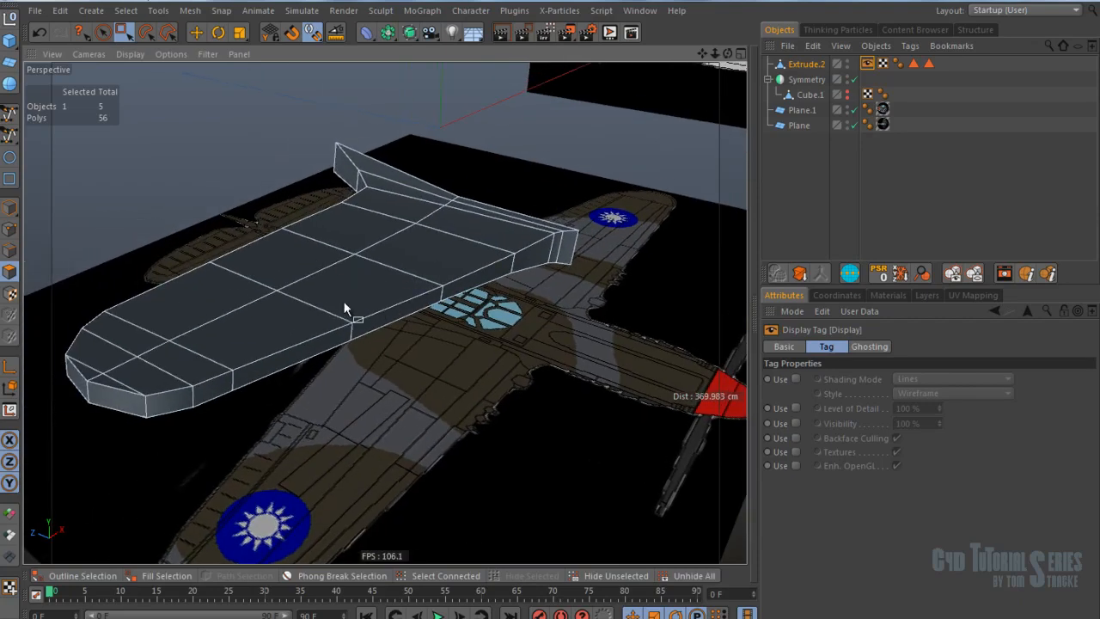
Step: Turn the Display tag's Lines shading override back on and compare the wireframe wing with the reference drawings in the top and perspective views
{"action": "left_click", "coordinate": [795, 378]}
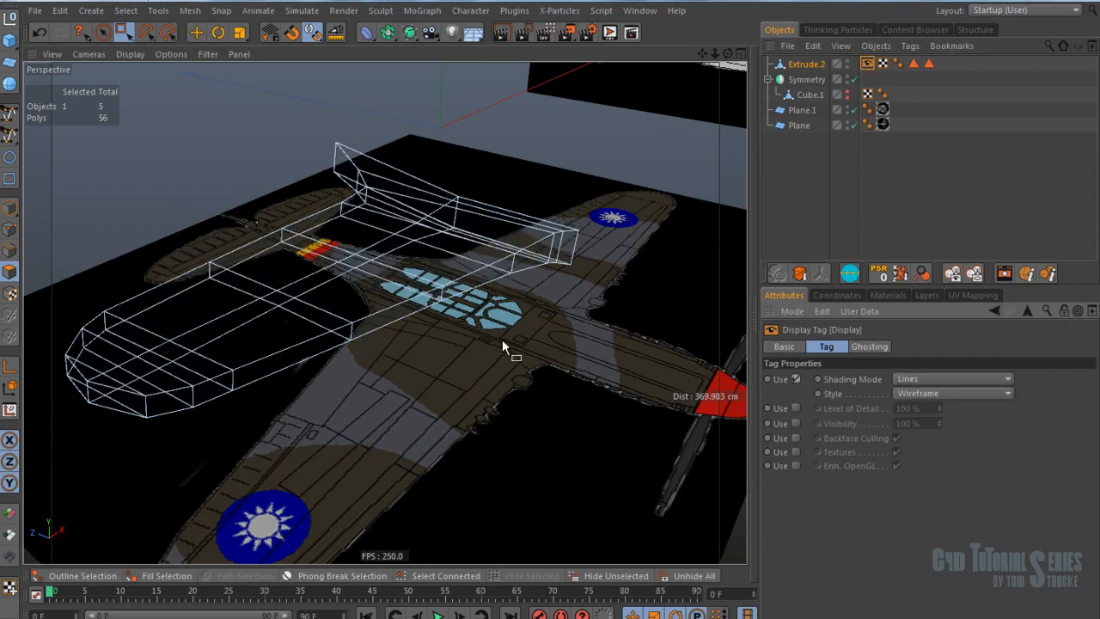
{"action": "middle_click_drag", "start_coordinate": [585, 340], "coordinate": [602, 339], "text": "alt"}
{"action": "left_click_drag", "start_coordinate": [464, 378], "coordinate": [492, 341], "text": "alt"}
{"action": "key", "text": "F2"}
{"action": "scroll", "coordinate": [268, 367], "scroll_direction": "up", "scroll_amount": 4}
{"action": "scroll", "coordinate": [288, 365], "scroll_direction": "down", "scroll_amount": 3}
{"action": "key", "text": "F1"}
{"action": "left_click_drag", "start_coordinate": [289, 363], "coordinate": [417, 316], "text": "alt"}
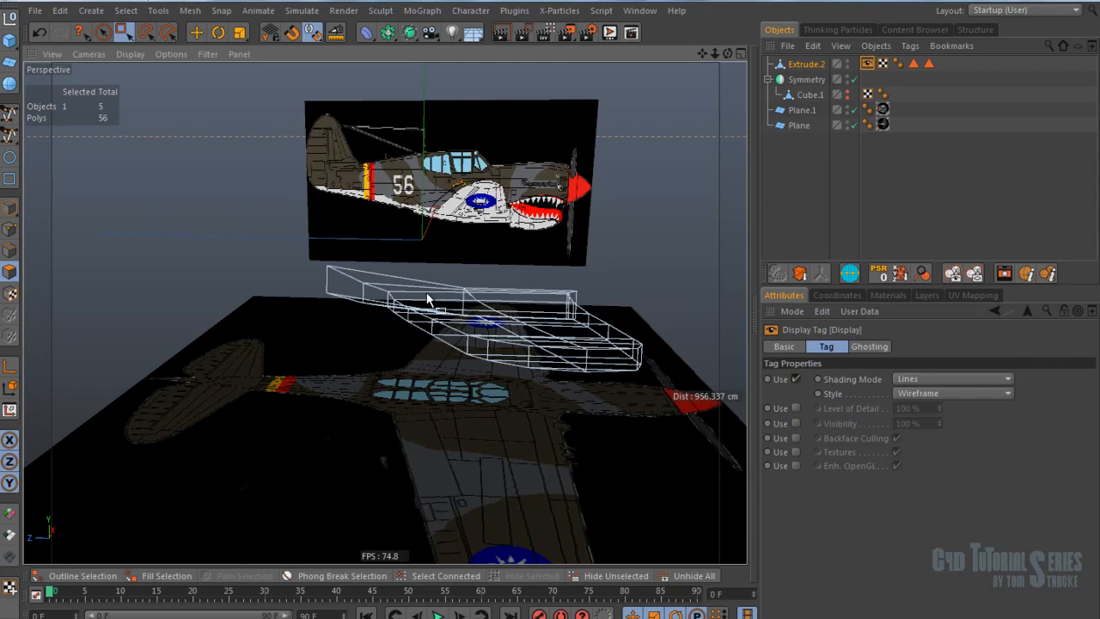
{"action": "left_click_drag", "start_coordinate": [491, 302], "coordinate": [394, 328], "text": "alt"}
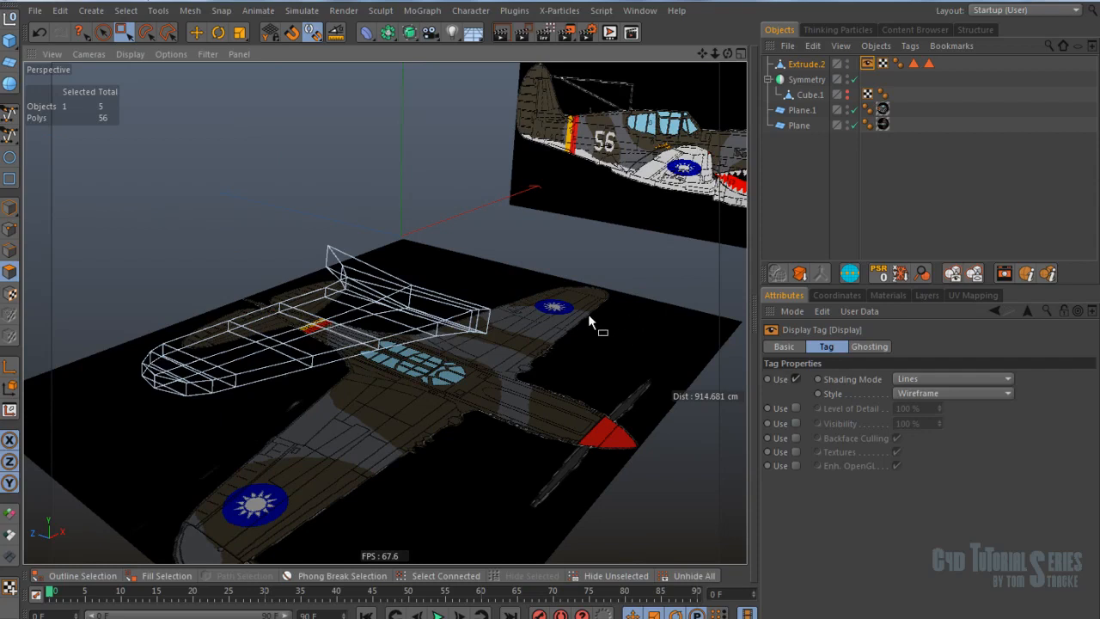
{"action": "middle_click_drag", "start_coordinate": [402, 323], "coordinate": [373, 351], "text": "alt"}
{"action": "left_click_drag", "start_coordinate": [373, 351], "coordinate": [353, 364], "text": "alt"}
{"action": "middle_click_drag", "start_coordinate": [353, 358], "coordinate": [366, 340], "text": "alt"}
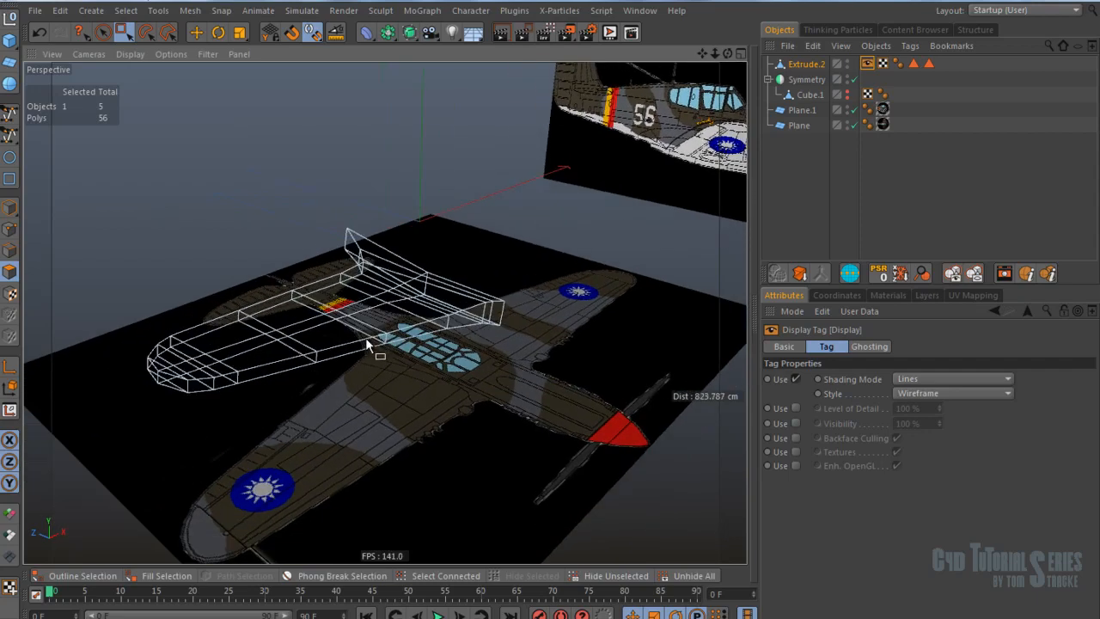
{"action": "right_click_drag", "start_coordinate": [366, 340], "coordinate": [386, 321], "text": "alt"}
Step: Switch to the open project p40_04.c4d and examine the transition between wing and fuselage
{"action": "key", "text": "v"}
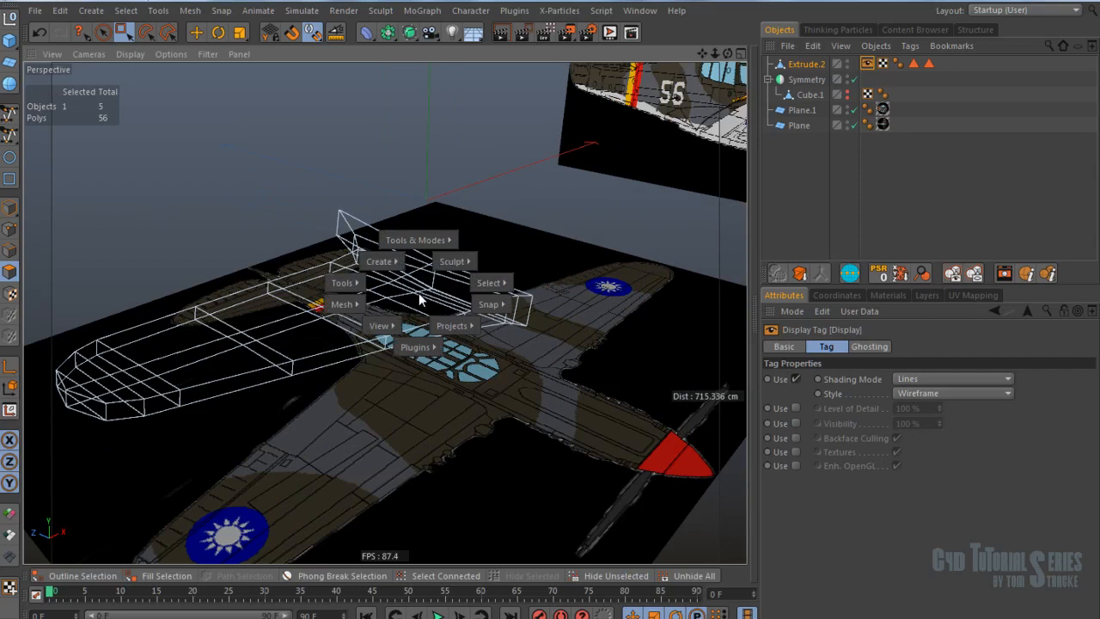
{"action": "mouse_move", "coordinate": [451, 325]}
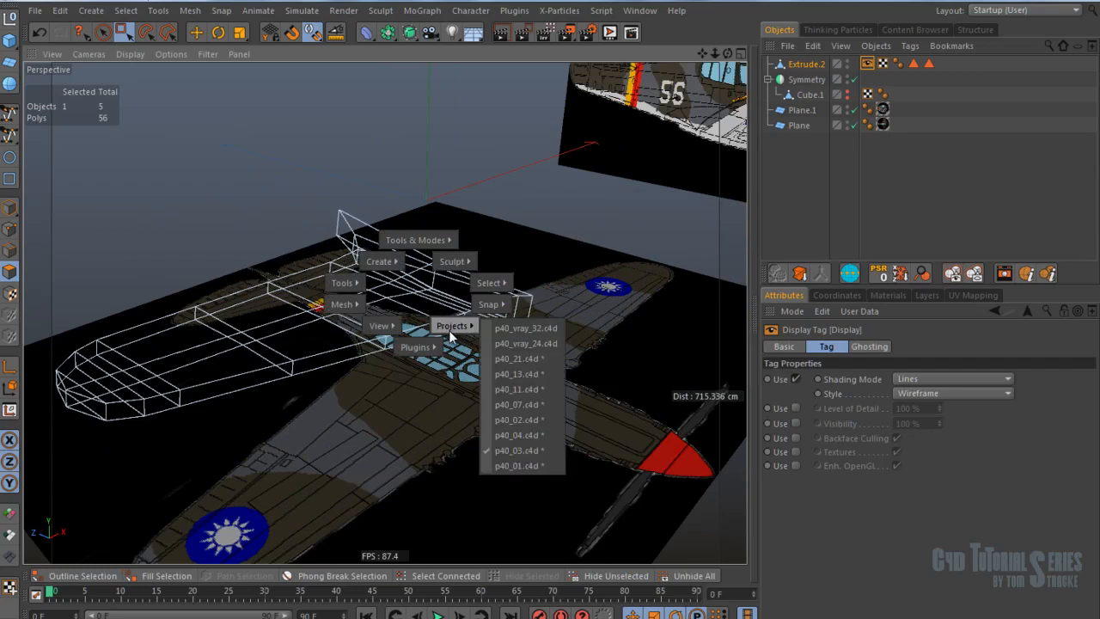
{"action": "left_click", "coordinate": [532, 435]}
{"action": "left_click_drag", "start_coordinate": [533, 365], "coordinate": [550, 420], "text": "alt"}
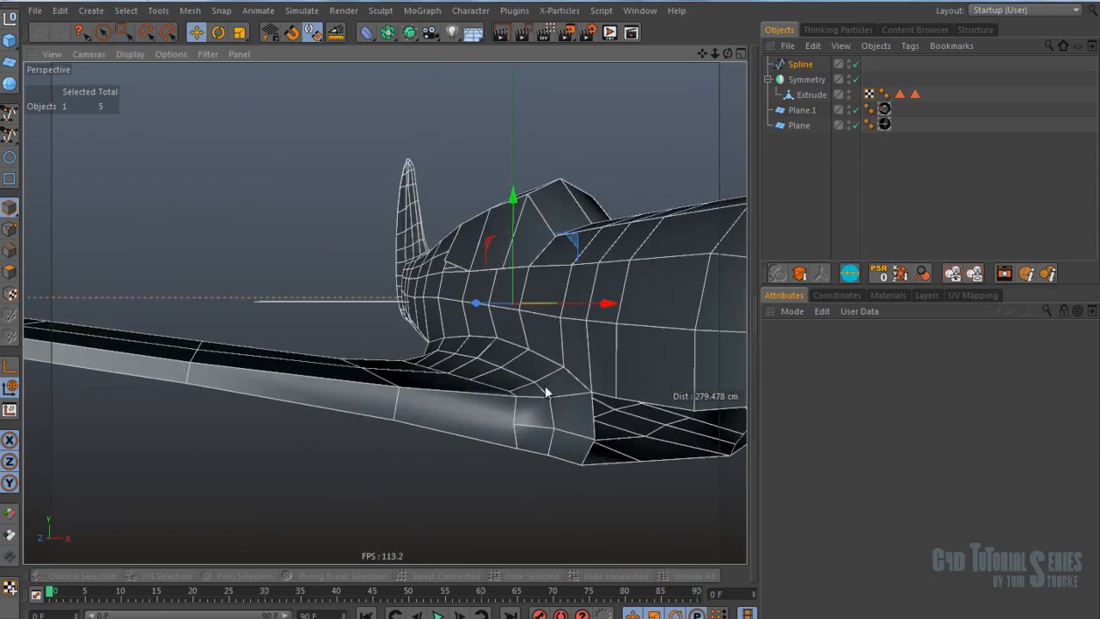
{"action": "left_click_drag", "start_coordinate": [550, 336], "coordinate": [590, 357], "text": "alt"}
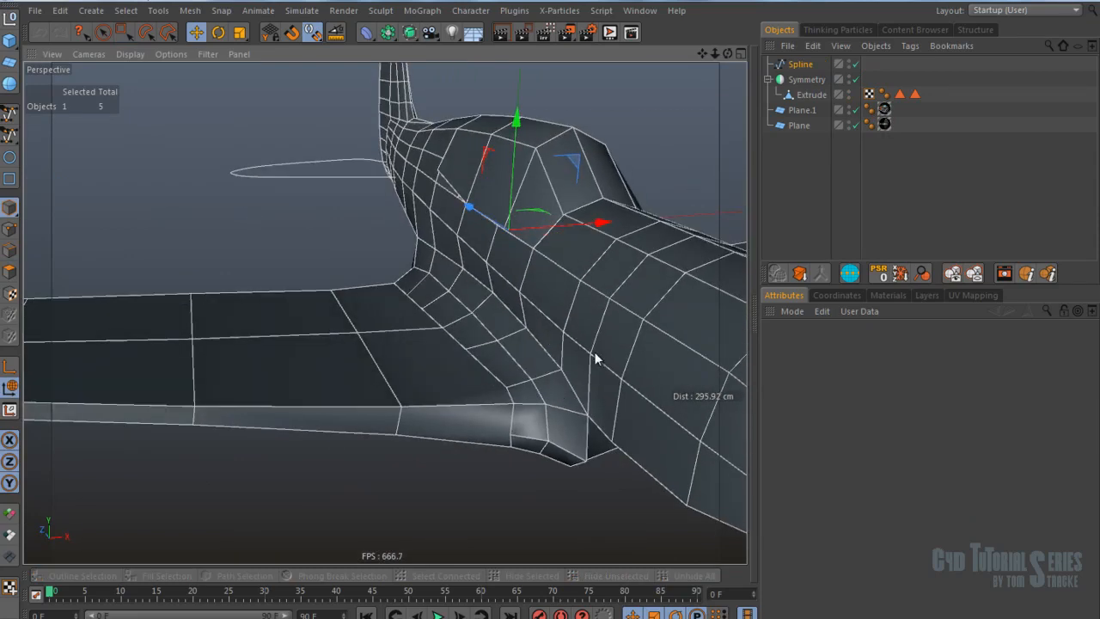
{"action": "left_click_drag", "start_coordinate": [484, 399], "coordinate": [410, 289], "text": "alt"}
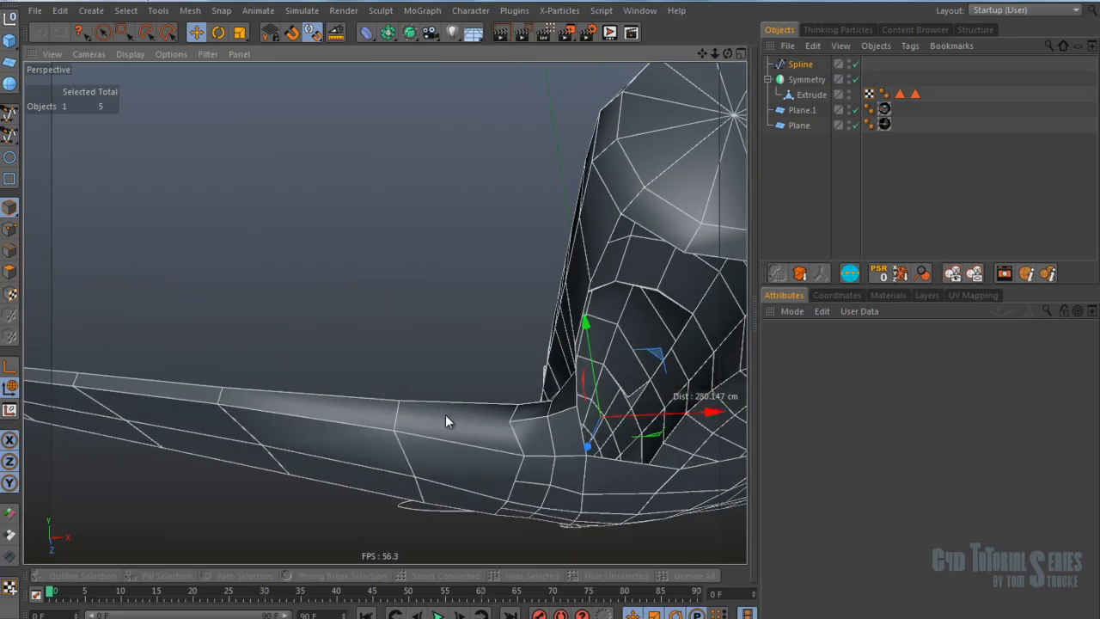
Step: Select all the rudder polygons of the Extrude mesh under the Symmetry object
{"action": "left_click_drag", "start_coordinate": [529, 425], "coordinate": [261, 389], "text": "alt"}
{"action": "left_click", "coordinate": [297, 297]}
{"action": "key", "text": "ctrl+z"}
{"action": "left_click", "coordinate": [9, 272]}
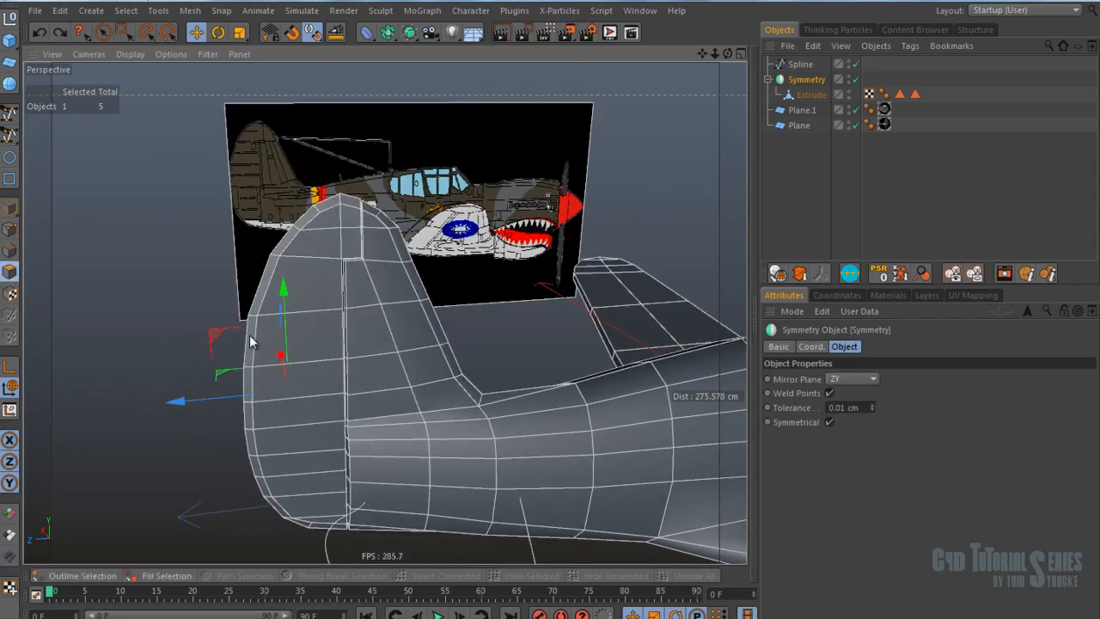
{"action": "left_click", "coordinate": [811, 95]}
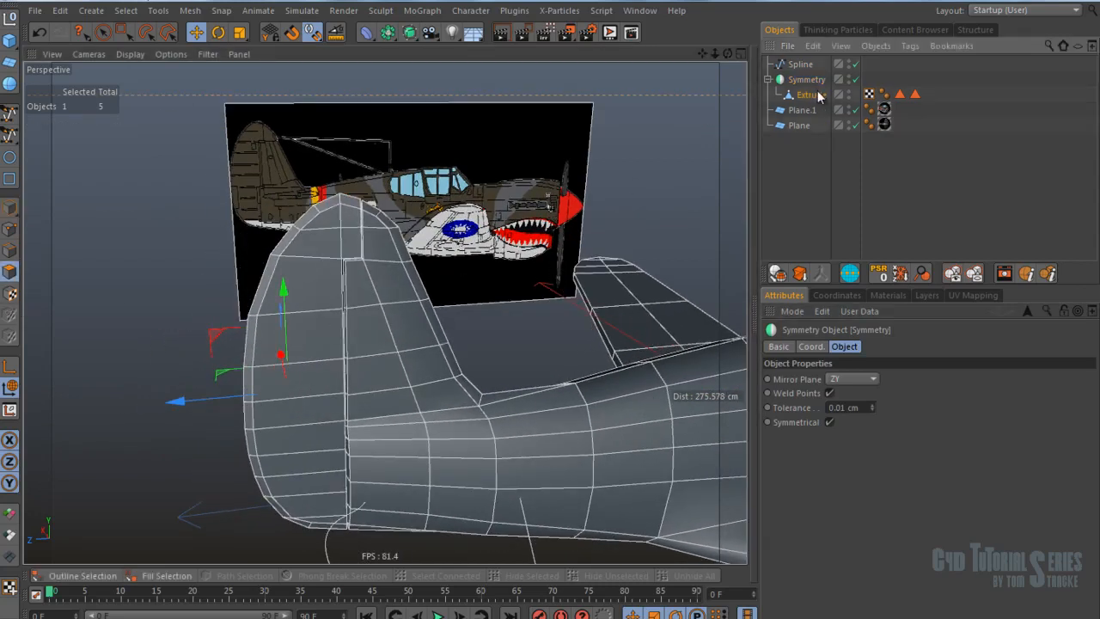
{"action": "double_click", "coordinate": [305, 308]}
Step: Try pulling the rudder away from the fin, undo the move, and inspect the gap between the two parts
{"action": "left_click_drag", "start_coordinate": [180, 396], "coordinate": [108, 396]}
{"action": "key", "text": "ctrl+z"}
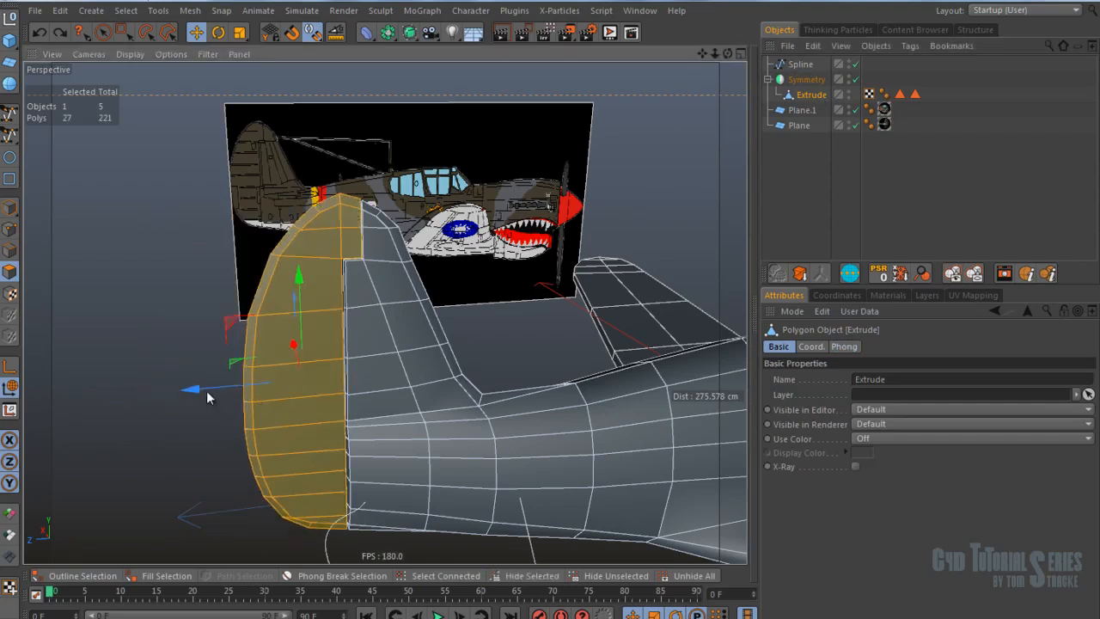
{"action": "scroll", "coordinate": [370, 350], "scroll_direction": "up", "scroll_amount": 10}
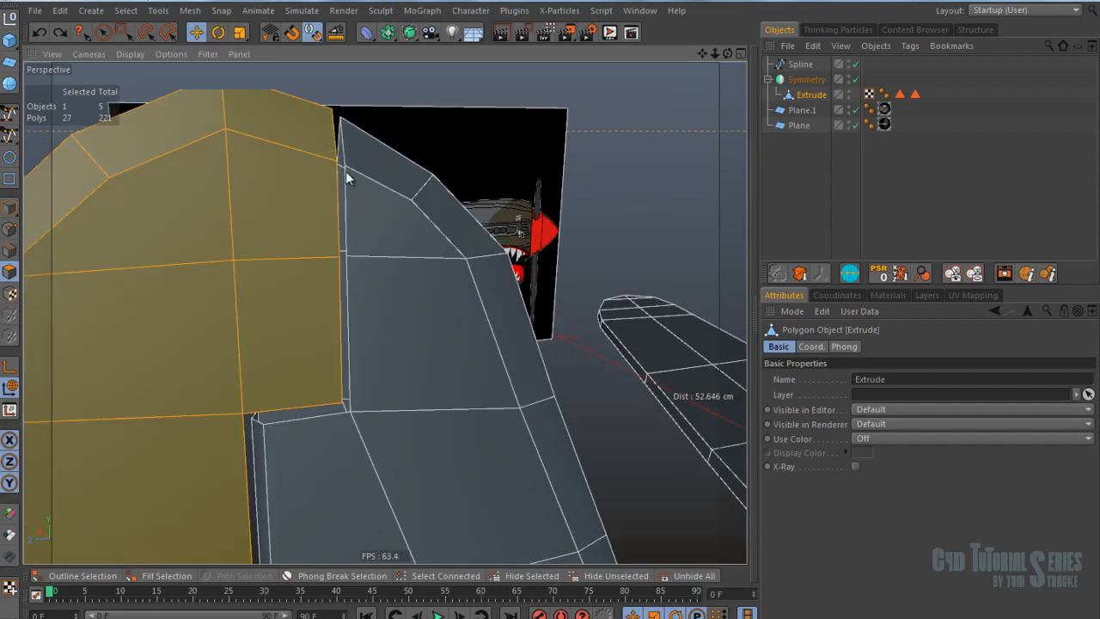
{"action": "scroll", "coordinate": [335, 146], "scroll_direction": "down", "scroll_amount": 15}
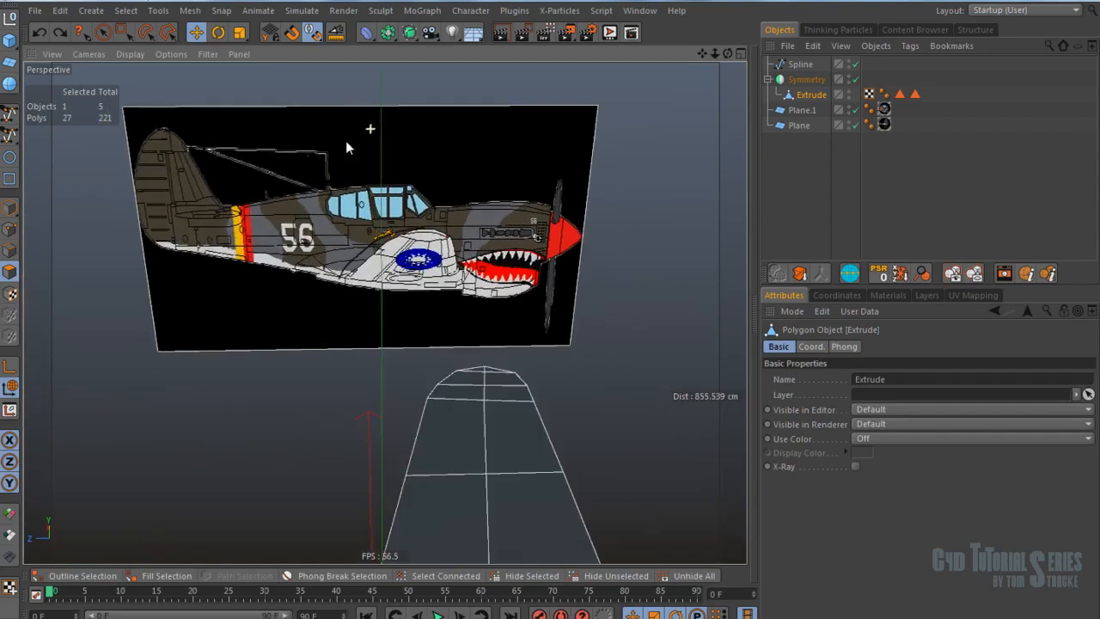
{"action": "scroll", "coordinate": [174, 251], "scroll_direction": "up", "scroll_amount": 4}
{"action": "scroll", "coordinate": [173, 251], "scroll_direction": "up", "scroll_amount": 8}
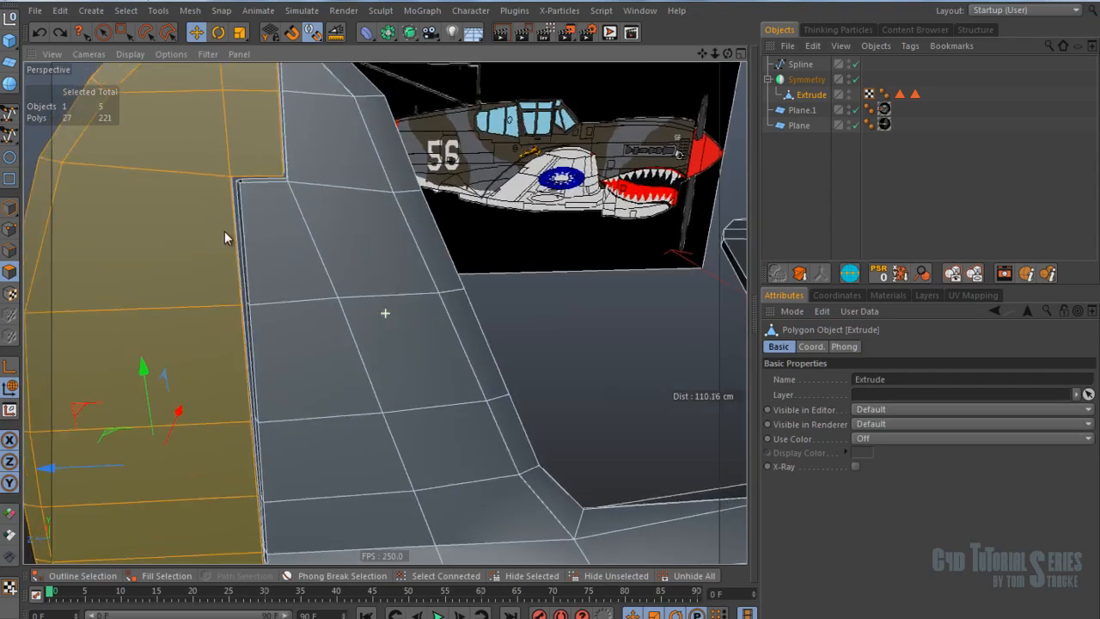
Step: Put the Symmetry object inside a Subdivision Surface and inspect the smoothed fin and rudder in Gouraud shading without lines
{"action": "left_click", "coordinate": [806, 79]}
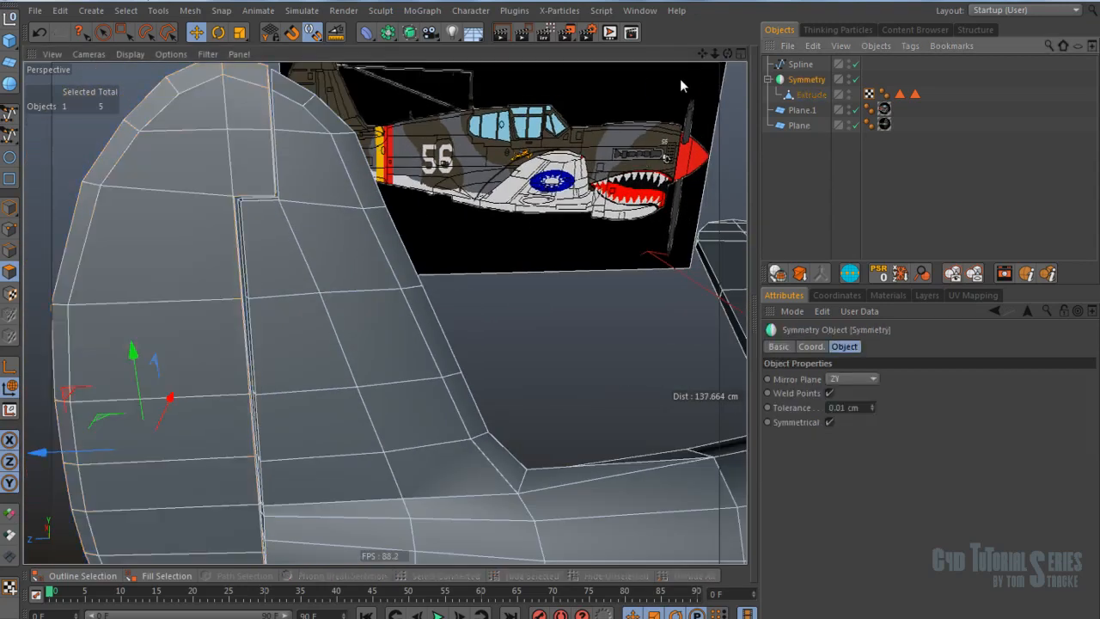
{"action": "left_click", "coordinate": [412, 33], "text": "alt"}
{"action": "scroll", "coordinate": [277, 122], "scroll_direction": "down", "scroll_amount": 3}
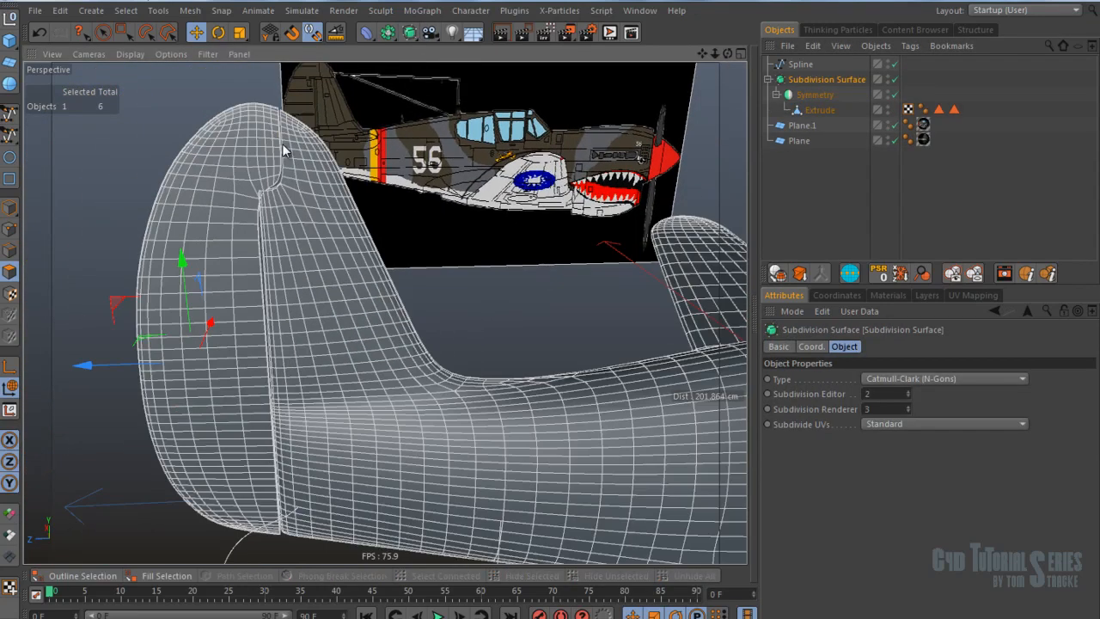
{"action": "key", "text": "n"}
{"action": "key", "text": "g"}
{"action": "key", "text": "n"}
{"action": "key", "text": "a"}
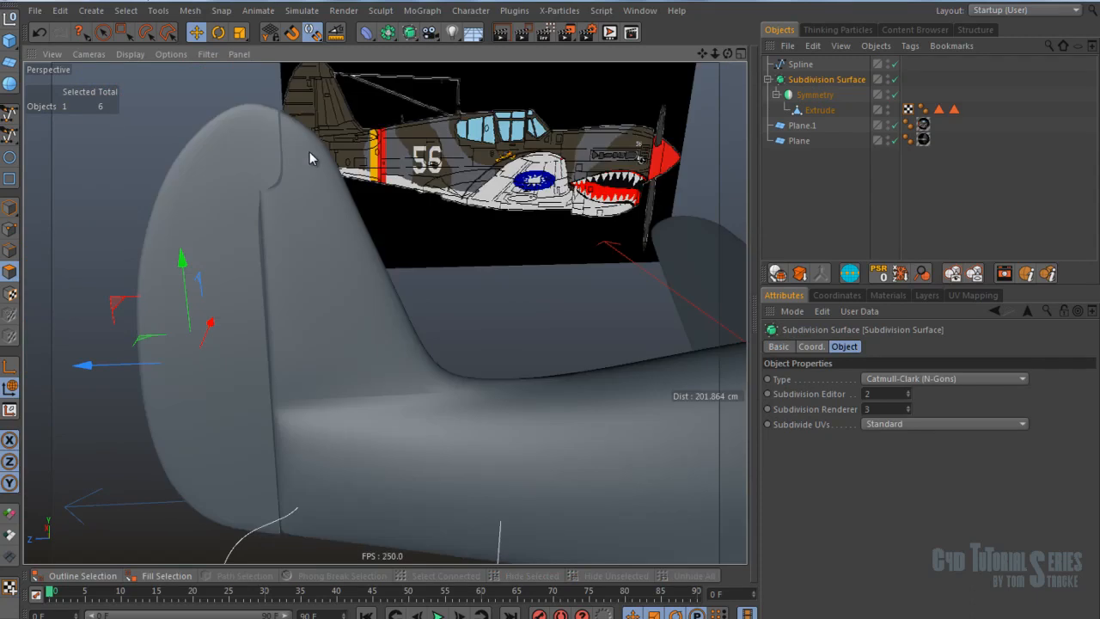
{"action": "mouse_move", "coordinate": [274, 147]}
{"action": "left_mouse_down", "text": "alt"}
{"action": "mouse_move", "coordinate": [206, 135]}
{"action": "mouse_move", "coordinate": [269, 127]}
{"action": "left_mouse_up", "text": "alt"}
{"action": "scroll", "coordinate": [276, 140], "scroll_direction": "up", "scroll_amount": 3}
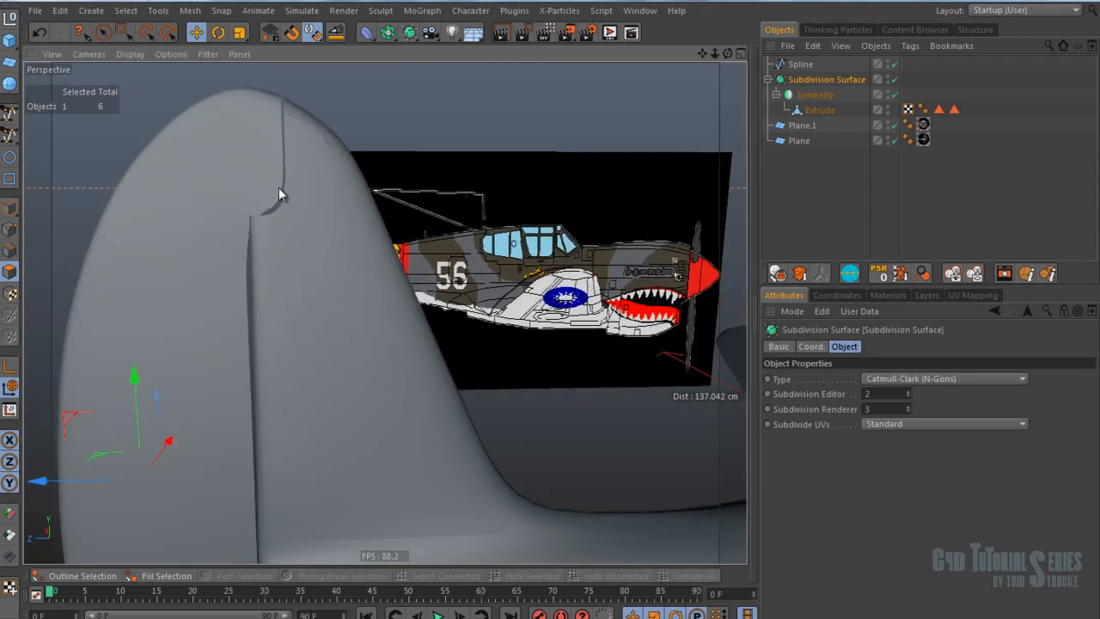
{"action": "left_click_drag", "start_coordinate": [335, 270], "coordinate": [282, 194], "text": "alt"}
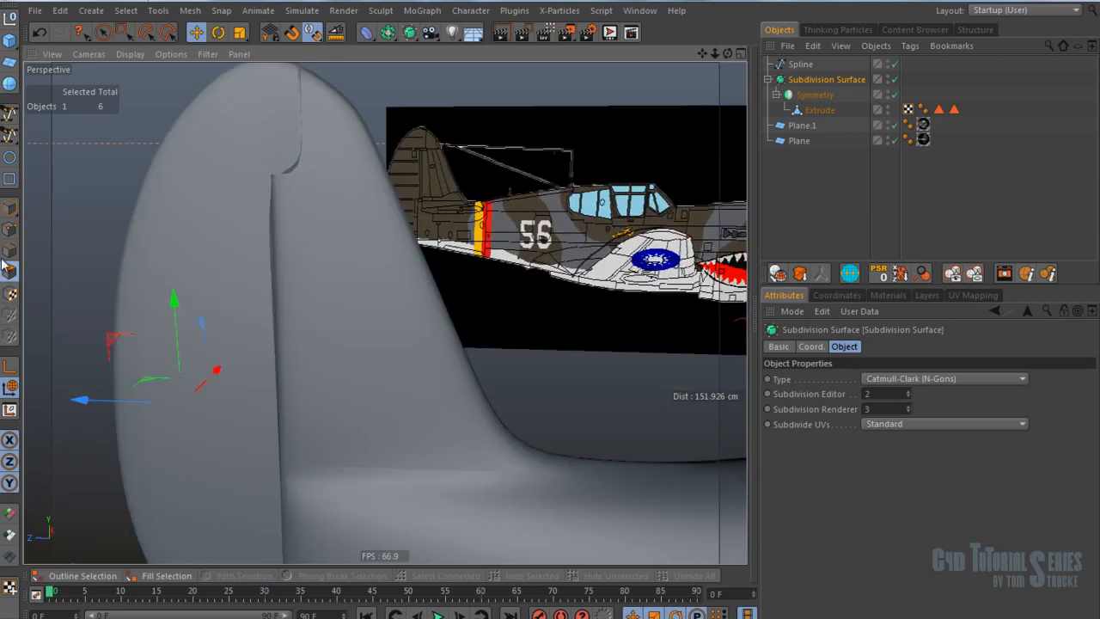
Step: Select the Extrude mesh and examine its tail edges in wireframe with the Subdivision Surface and Symmetry disabled
{"action": "left_click", "coordinate": [814, 95]}
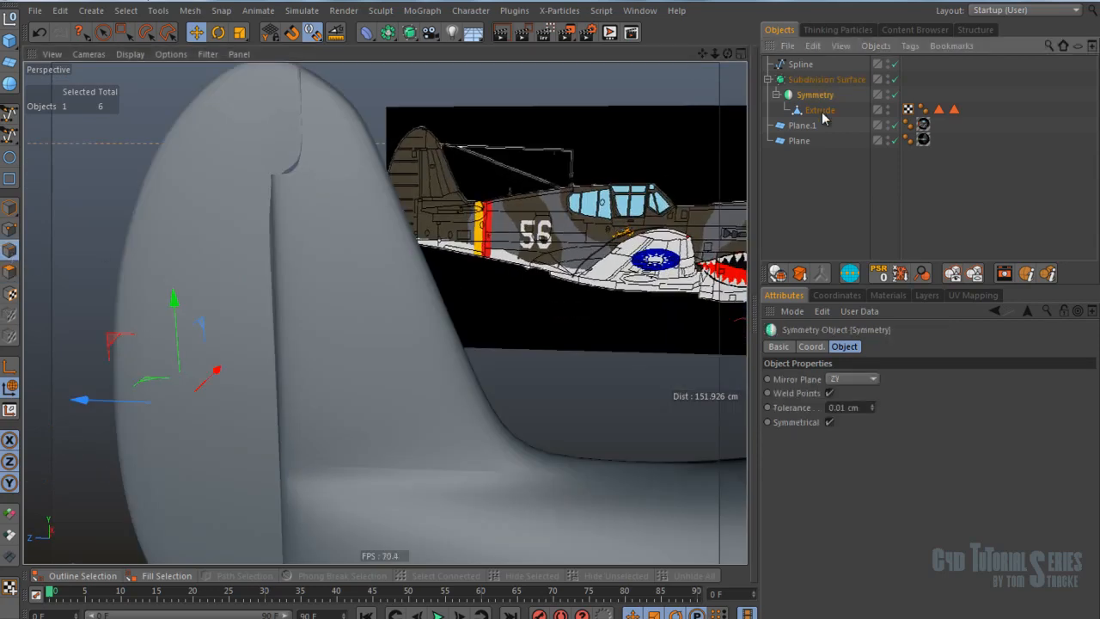
{"action": "left_click", "coordinate": [820, 110]}
{"action": "left_click_drag", "start_coordinate": [404, 211], "coordinate": [383, 199], "text": "alt"}
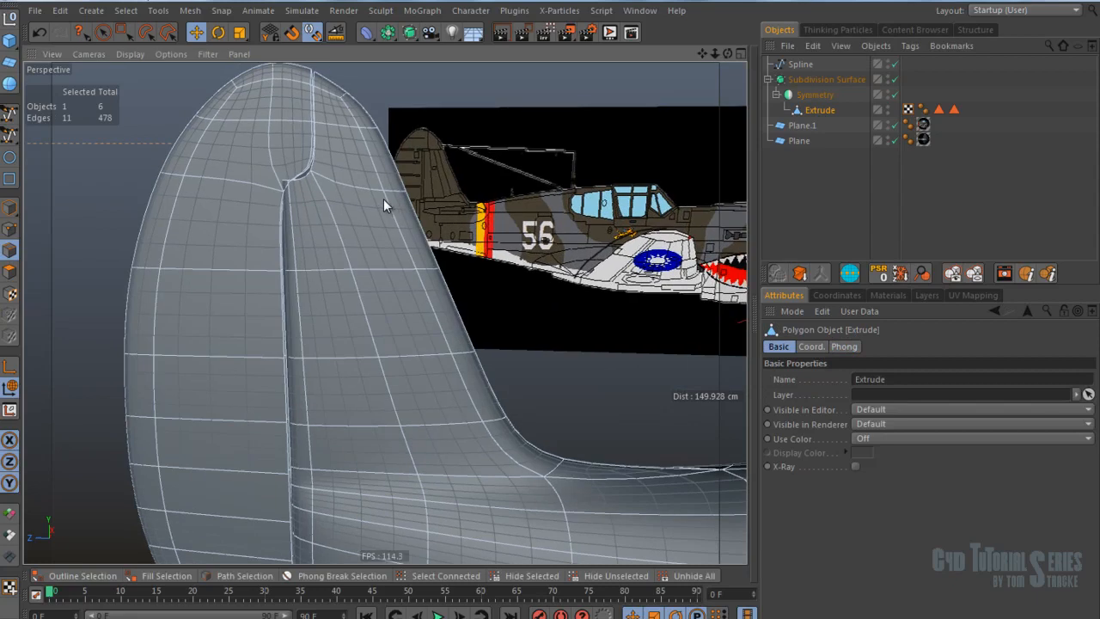
{"action": "key", "text": "n"}
{"action": "key", "text": "g"}
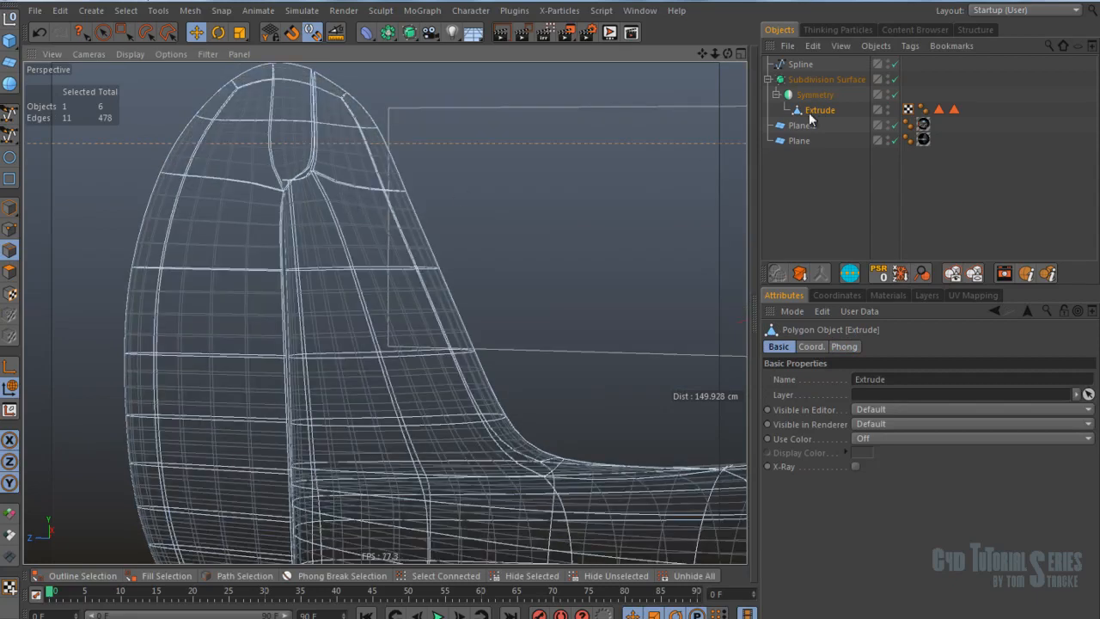
{"action": "left_click_drag", "start_coordinate": [895, 79], "coordinate": [894, 94]}
{"action": "left_click_drag", "start_coordinate": [303, 215], "coordinate": [298, 227], "text": "alt"}
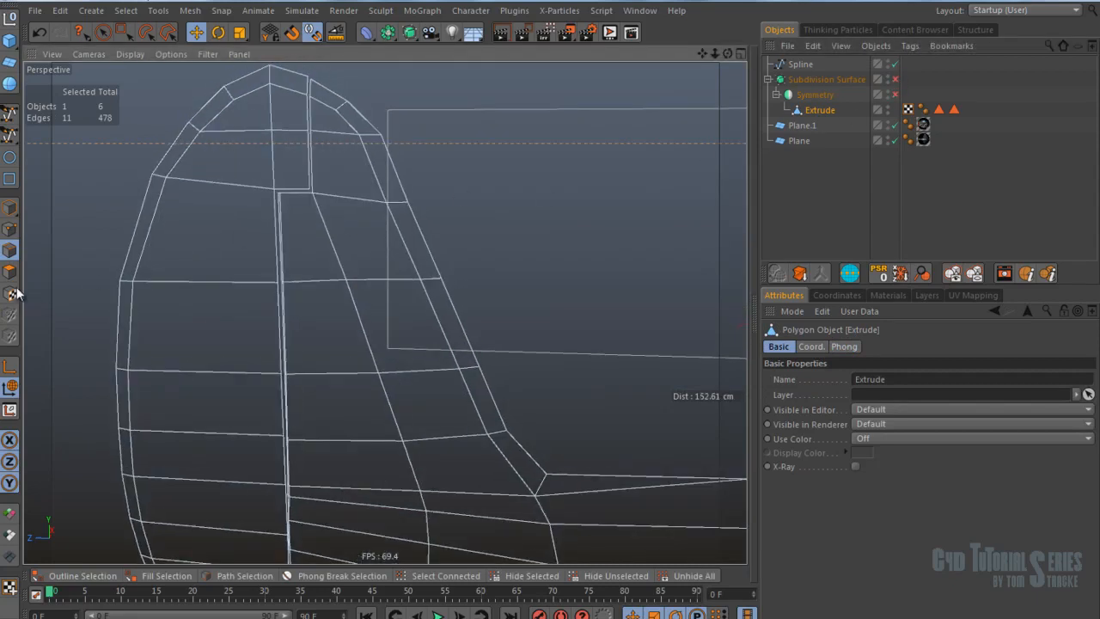
{"action": "left_click_drag", "start_coordinate": [337, 74], "coordinate": [308, 109], "text": "alt"}
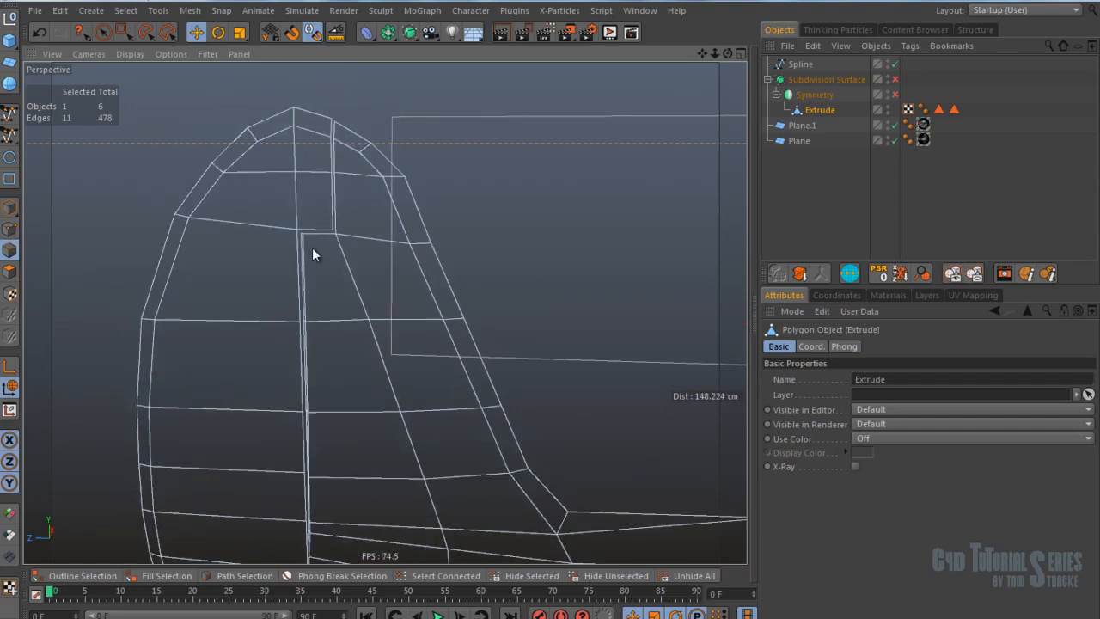
Step: Display the tail in Gouraud shading with lines and toggle the Subdivision Surface on and off to compare the rudder gap
{"action": "key", "text": "n"}
{"action": "key", "text": "b"}
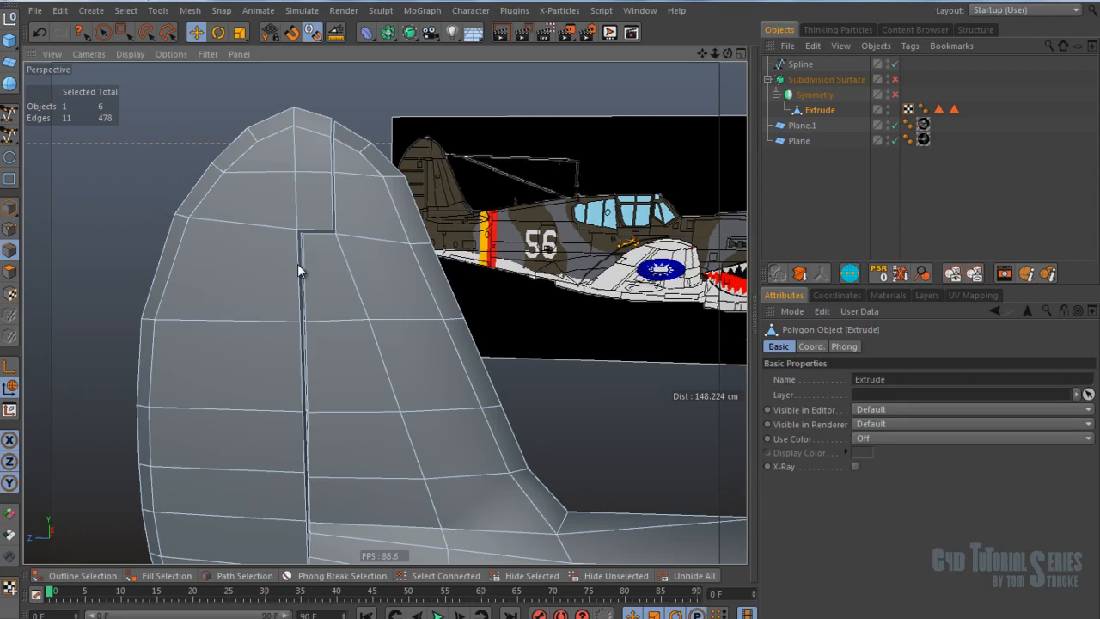
{"action": "left_click", "coordinate": [894, 79]}
{"action": "left_click", "coordinate": [895, 79]}
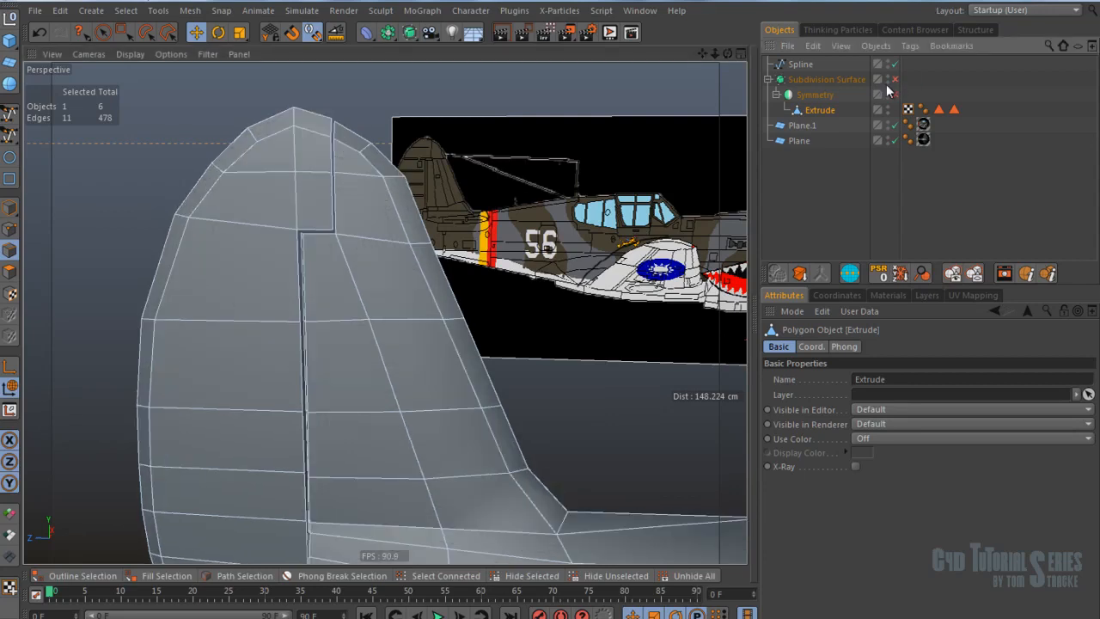
Step: Cut a new edge row across the upper fin, from the rudder gap to the leading edge above the notch
{"action": "left_click", "coordinate": [338, 211]}
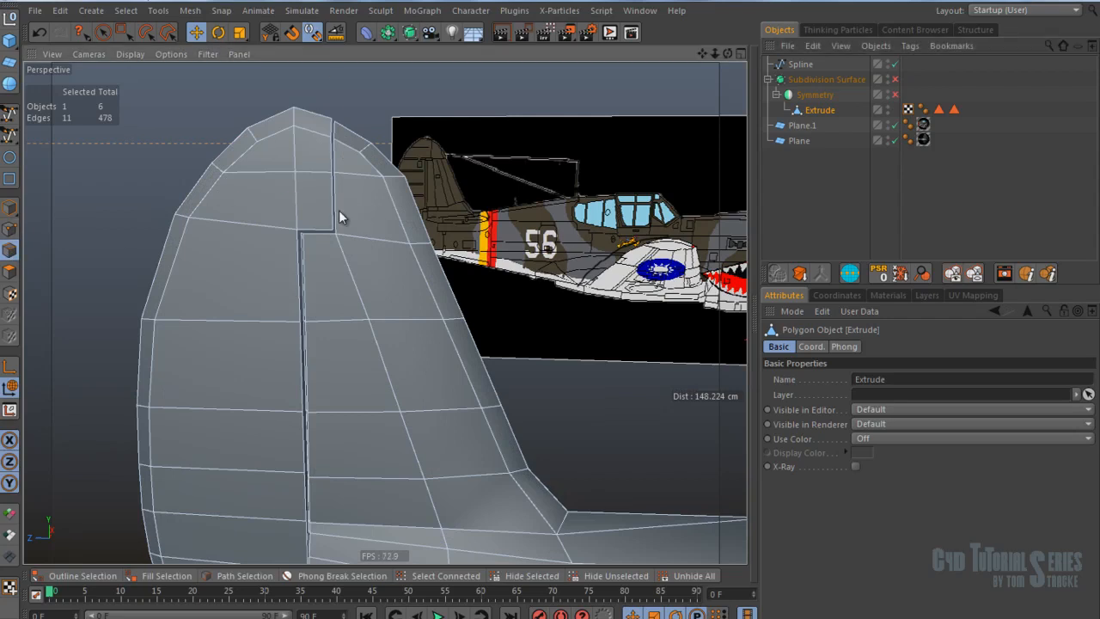
{"action": "key", "text": "u"}
{"action": "key", "text": "b"}
{"action": "left_click", "coordinate": [405, 225]}
{"action": "left_click", "coordinate": [371, 218]}
{"action": "key", "text": "e"}
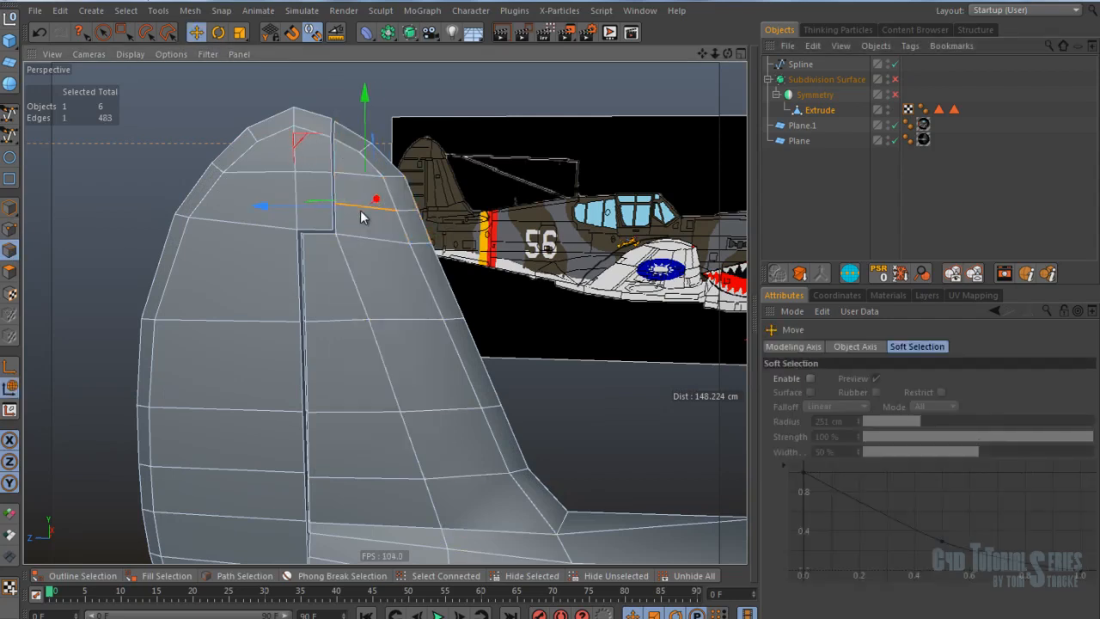
Step: Slide the fin's new edge row down with Edge Slide until its inner end meets the rudder notch corner
{"action": "scroll", "coordinate": [372, 206], "scroll_direction": "up", "scroll_amount": 4}
{"action": "key", "text": "m"}
{"action": "key", "text": "o"}
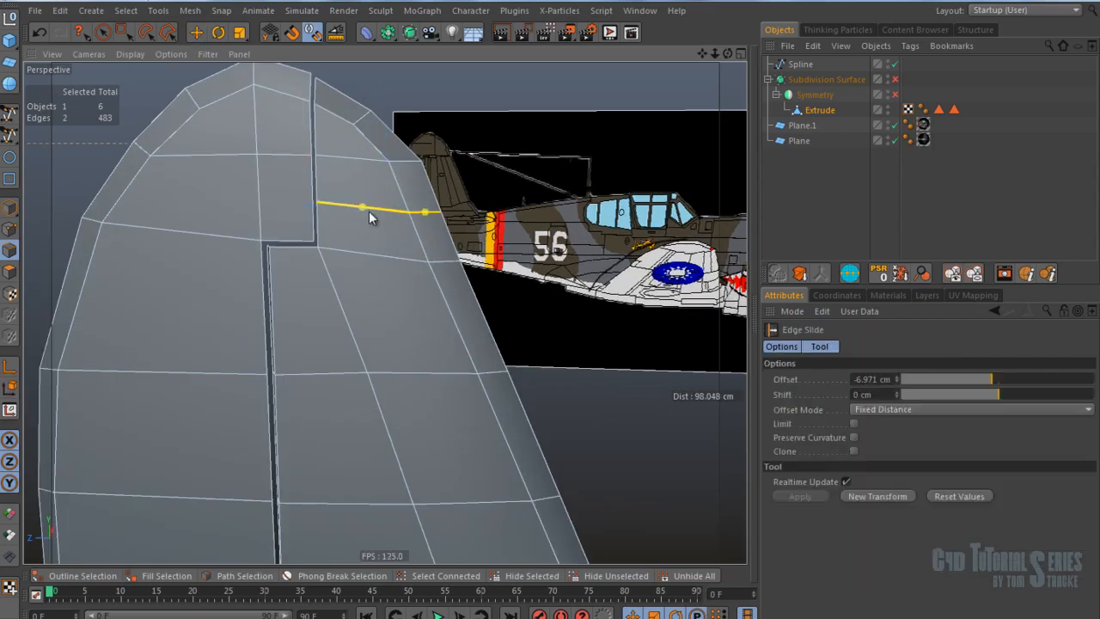
{"action": "left_click_drag", "start_coordinate": [362, 209], "coordinate": [362, 248]}
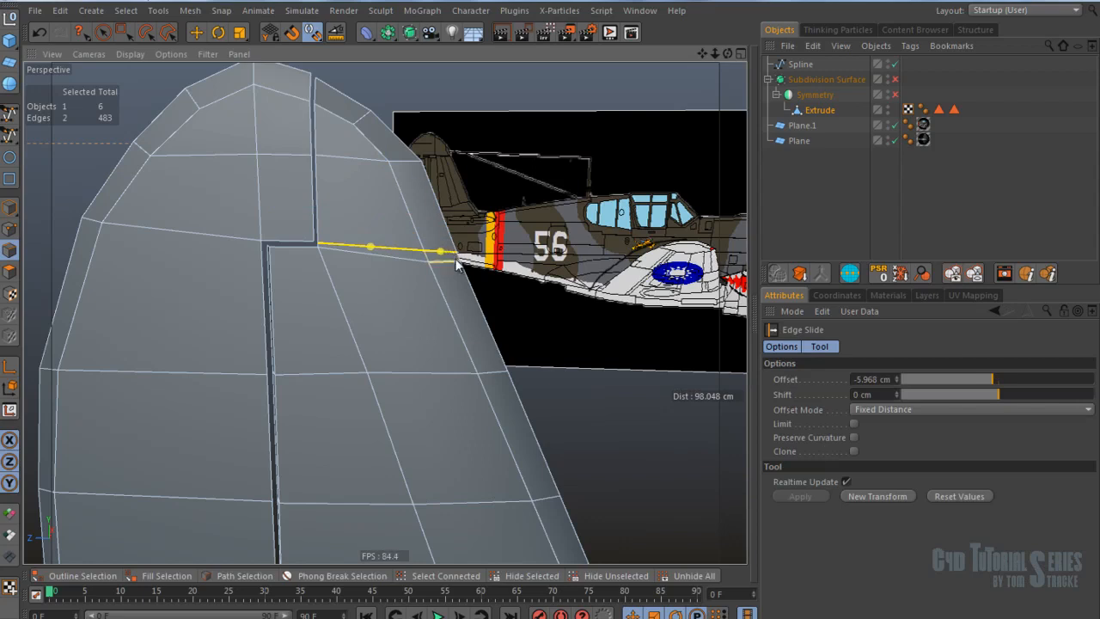
Step: Select the row's front edge and compare the tail with Subdivision Surface and Symmetry on and off, in isoparm and wireframe lines
{"action": "left_click", "coordinate": [450, 256]}
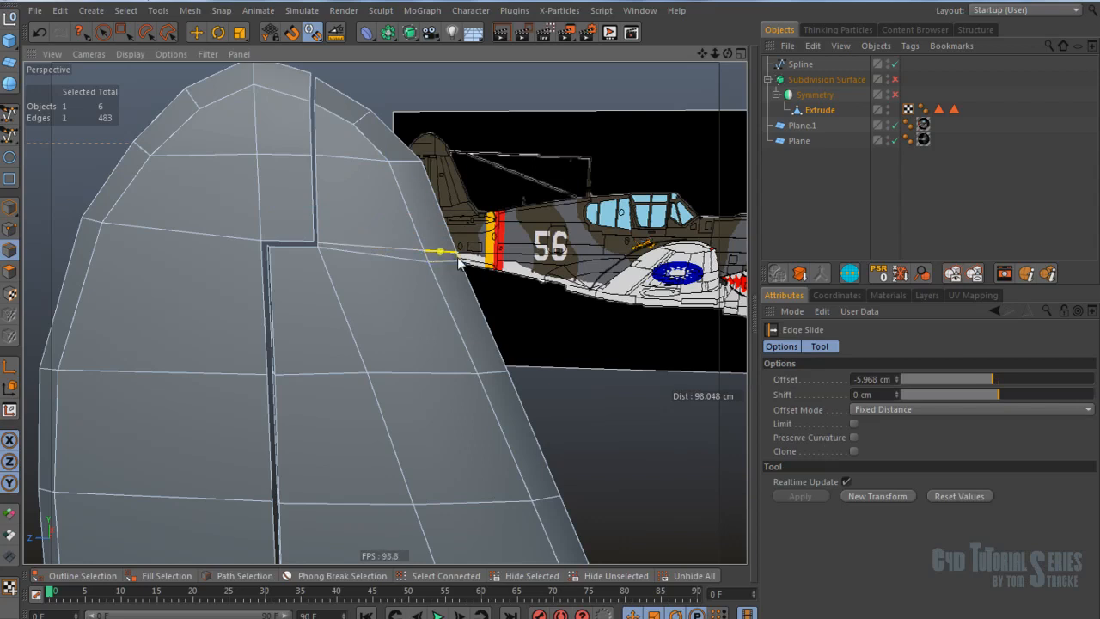
{"action": "left_click", "coordinate": [894, 79]}
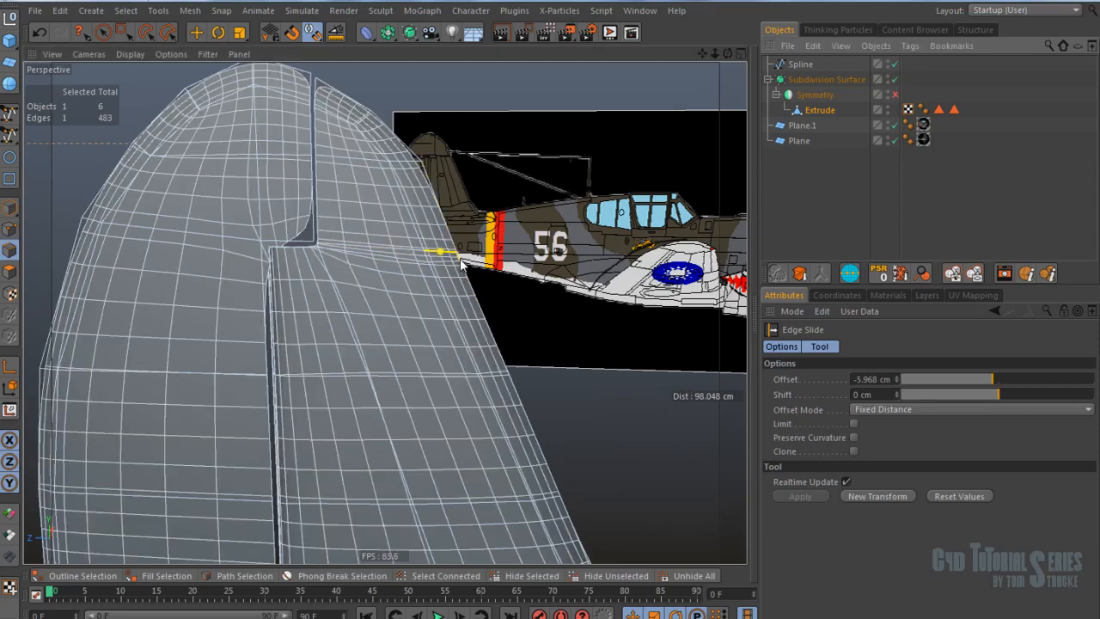
{"action": "key", "text": "n"}
{"action": "key", "text": "i"}
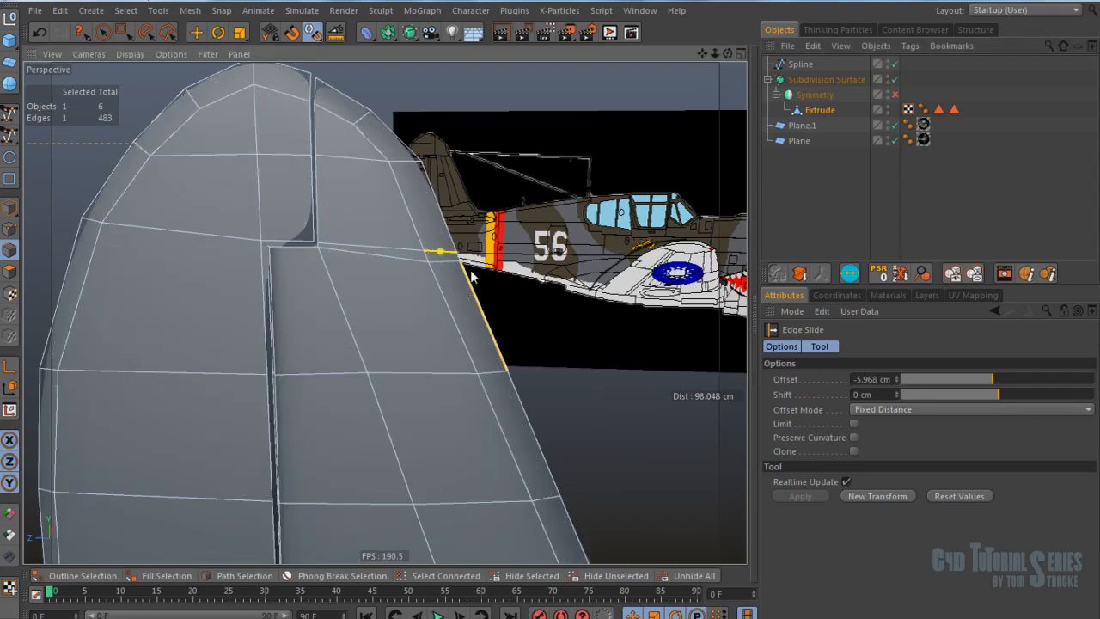
{"action": "key", "text": "n"}
{"action": "key", "text": "h"}
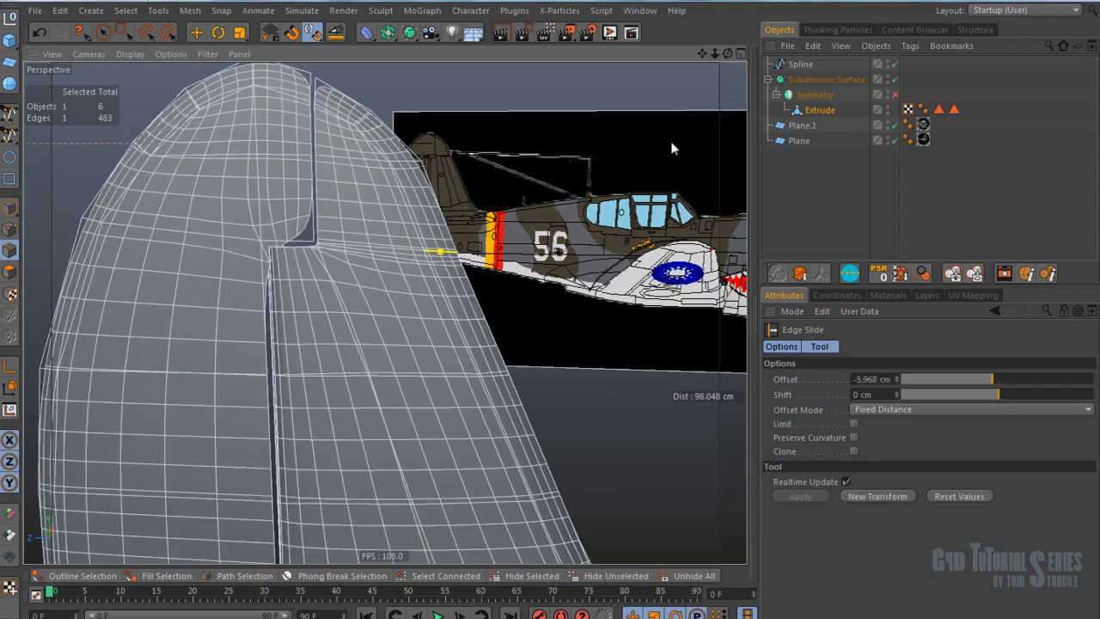
{"action": "left_click", "coordinate": [895, 94]}
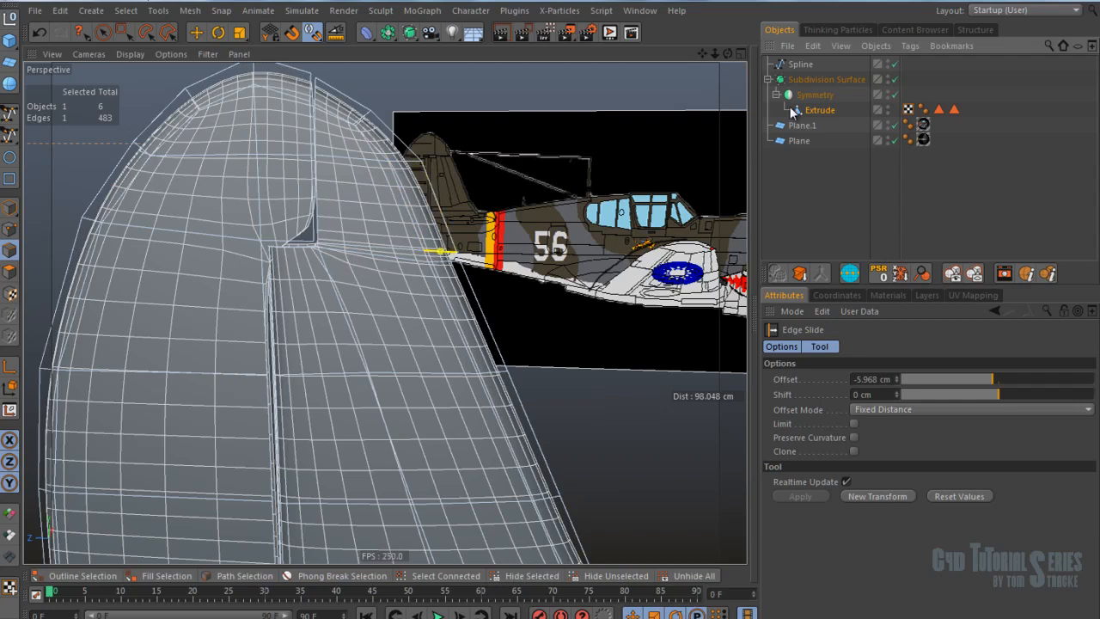
{"action": "left_click_drag", "start_coordinate": [895, 94], "coordinate": [895, 77]}
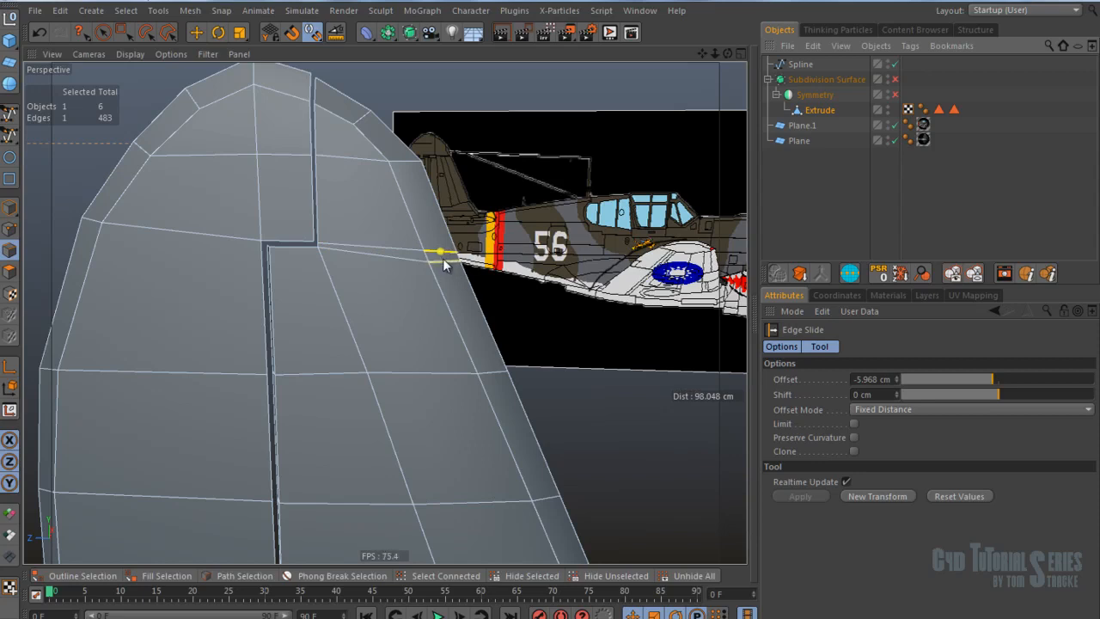
Step: Slide the new row's front edge back up the fin and move it slightly forward along the Z axis
{"action": "left_click_drag", "start_coordinate": [438, 255], "coordinate": [426, 212]}
{"action": "key", "text": "e"}
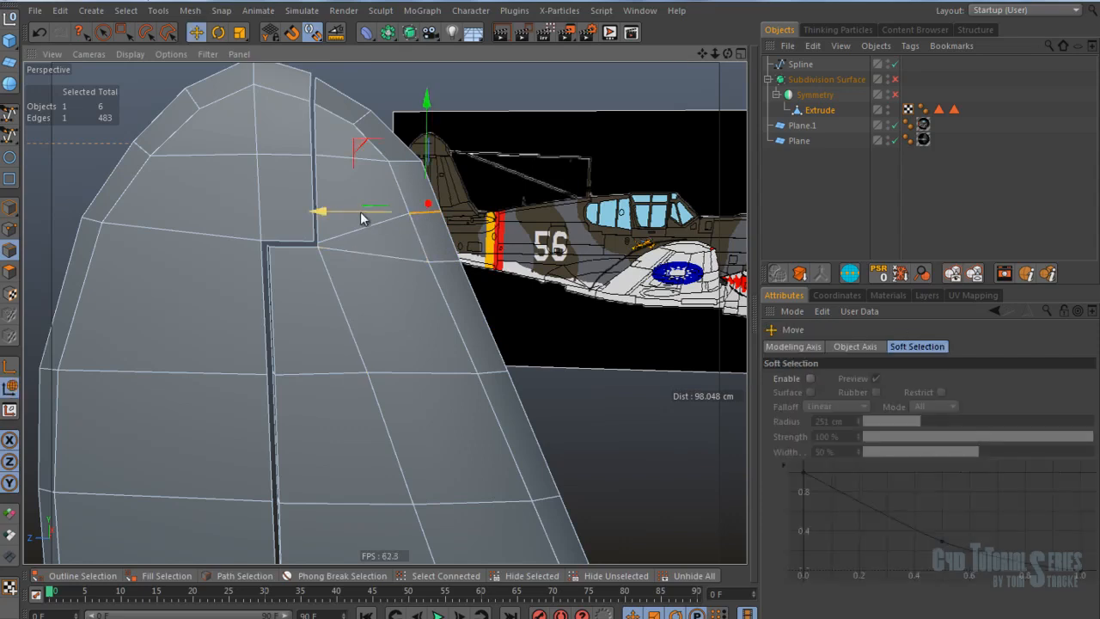
{"action": "left_click_drag", "start_coordinate": [359, 211], "coordinate": [363, 212]}
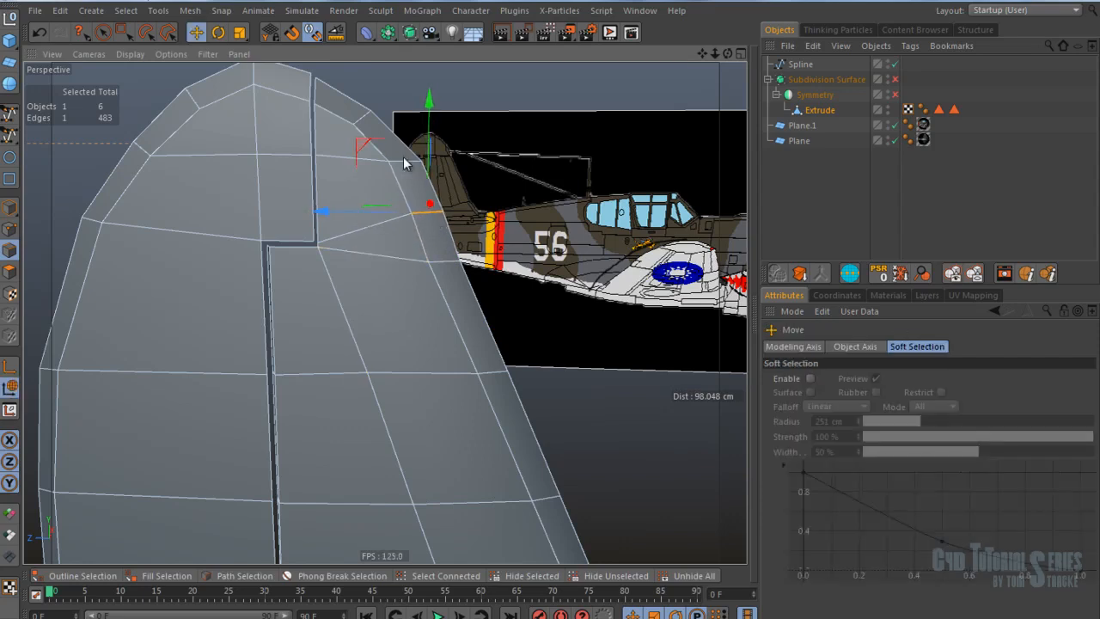
Step: Adjust the fin's two upper front edges along the Z axis to refine the leading-edge outline
{"action": "left_click", "coordinate": [405, 163]}
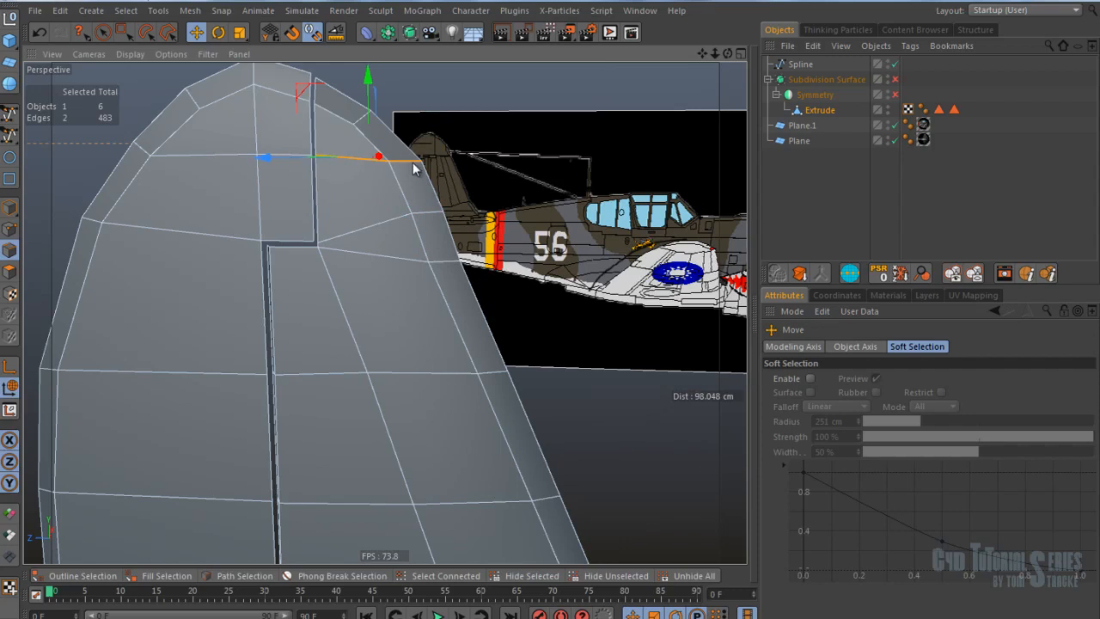
{"action": "left_click_drag", "start_coordinate": [334, 162], "coordinate": [329, 160]}
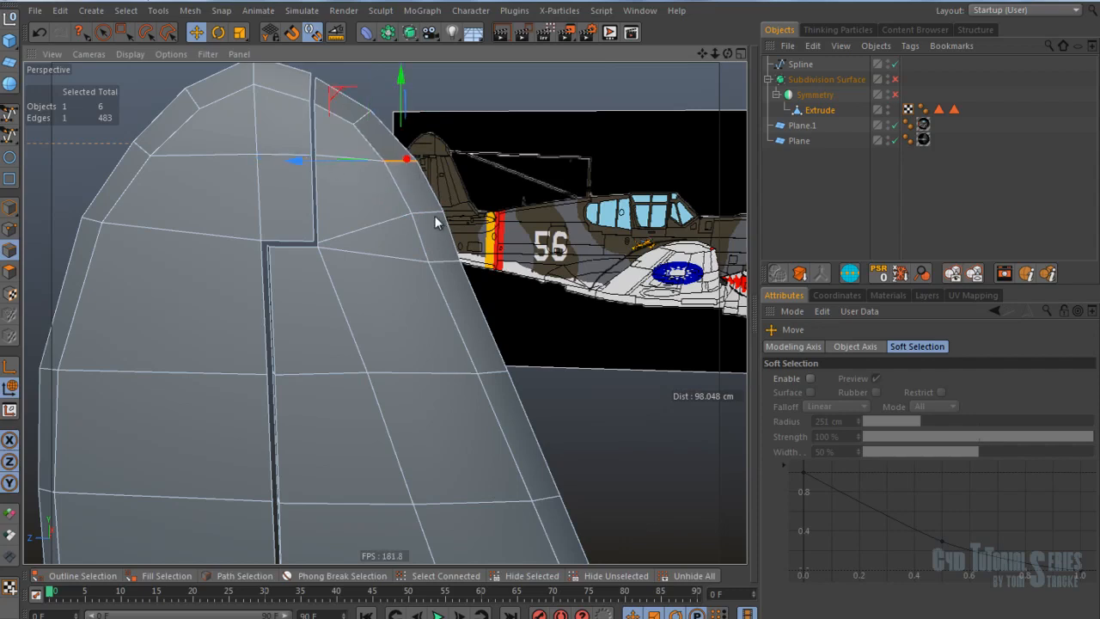
{"action": "left_click", "coordinate": [419, 220]}
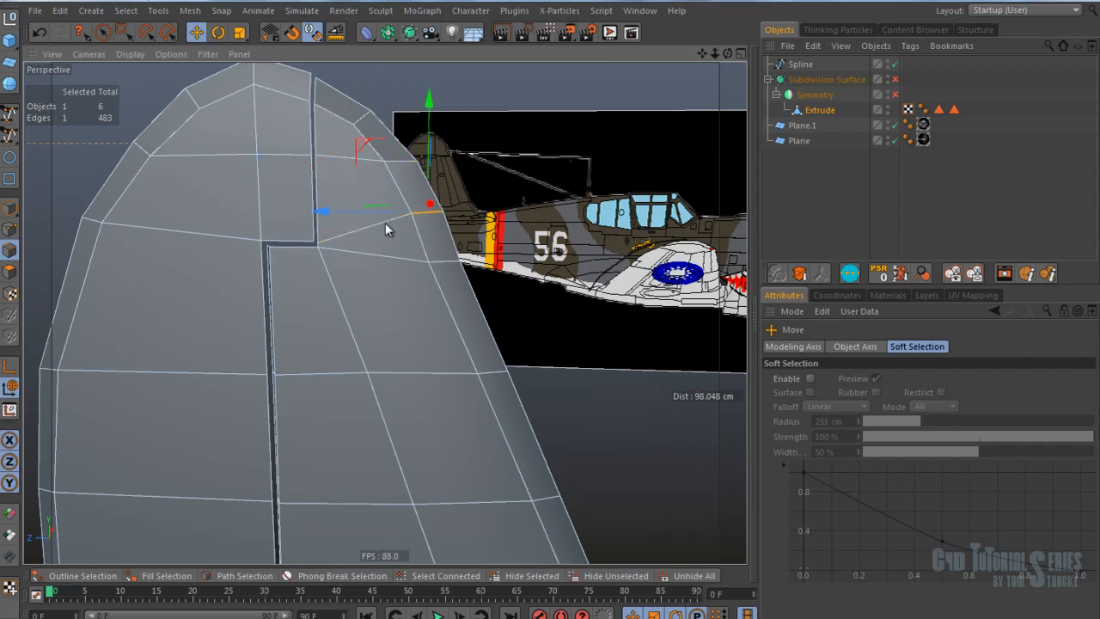
{"action": "left_click_drag", "start_coordinate": [354, 208], "coordinate": [341, 223]}
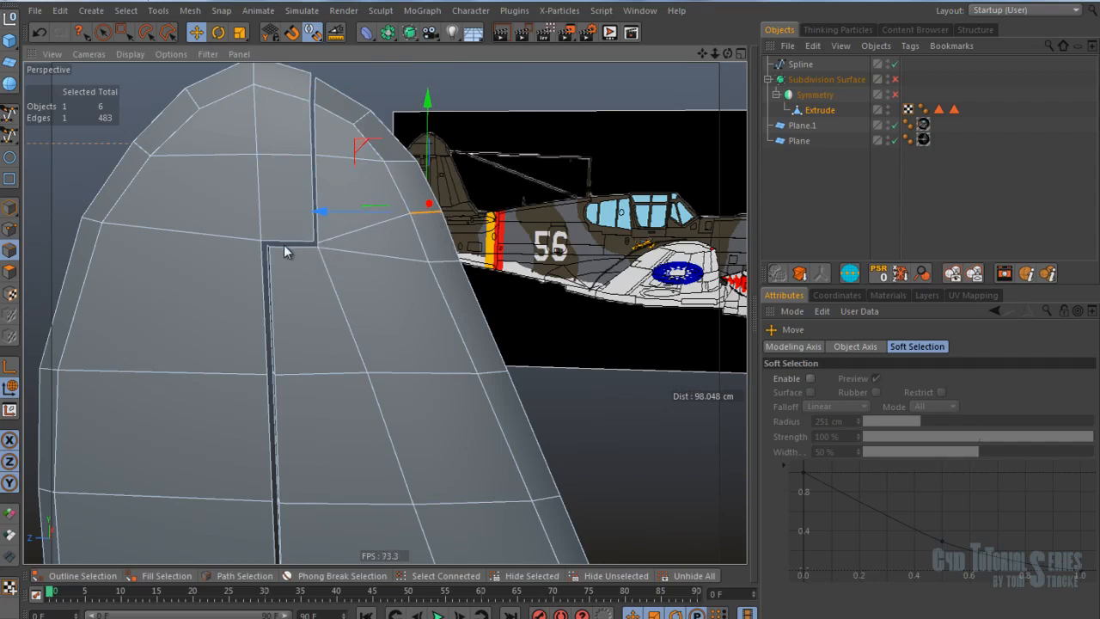
Step: Enable the Subdivision Surface and Symmetry, and nudge the selected front edge slightly toward the rudder
{"action": "left_click", "coordinate": [895, 79]}
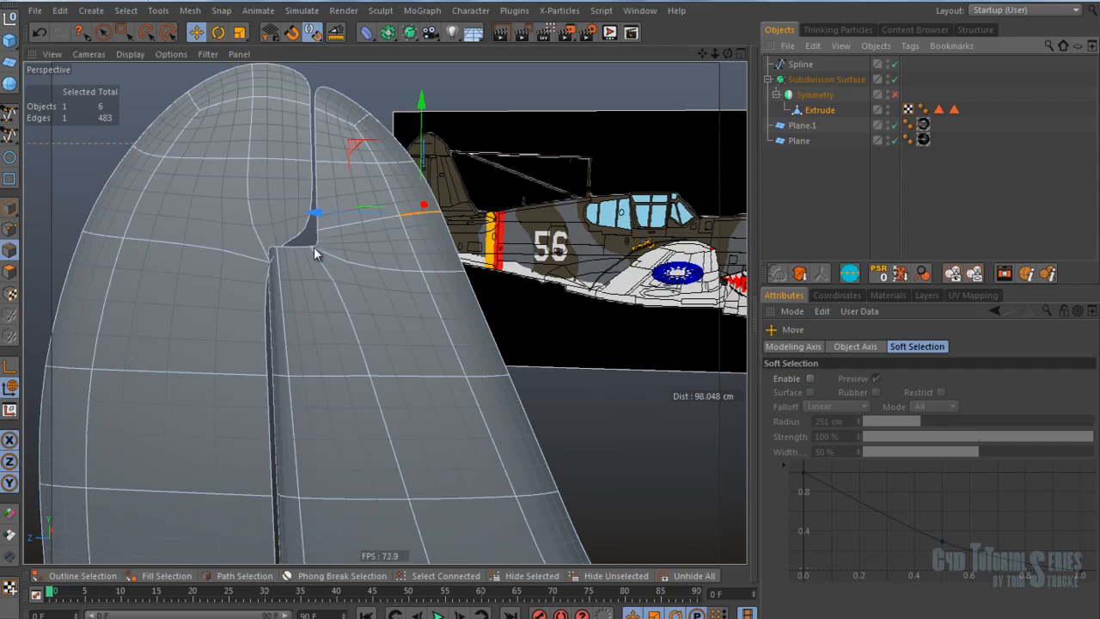
{"action": "left_click", "coordinate": [895, 94]}
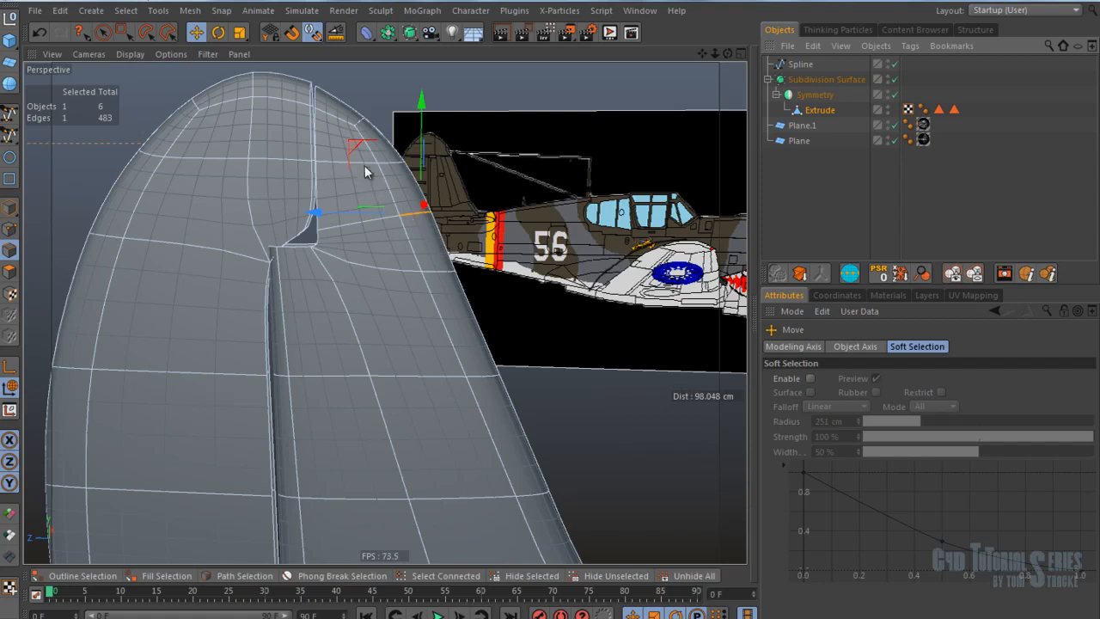
{"action": "mouse_move", "coordinate": [351, 147]}
{"action": "left_mouse_down"}
{"action": "mouse_move", "coordinate": [374, 221]}
{"action": "mouse_move", "coordinate": [362, 169]}
{"action": "mouse_move", "coordinate": [348, 159]}
{"action": "left_mouse_up"}
{"action": "key", "text": "ctrl+z"}
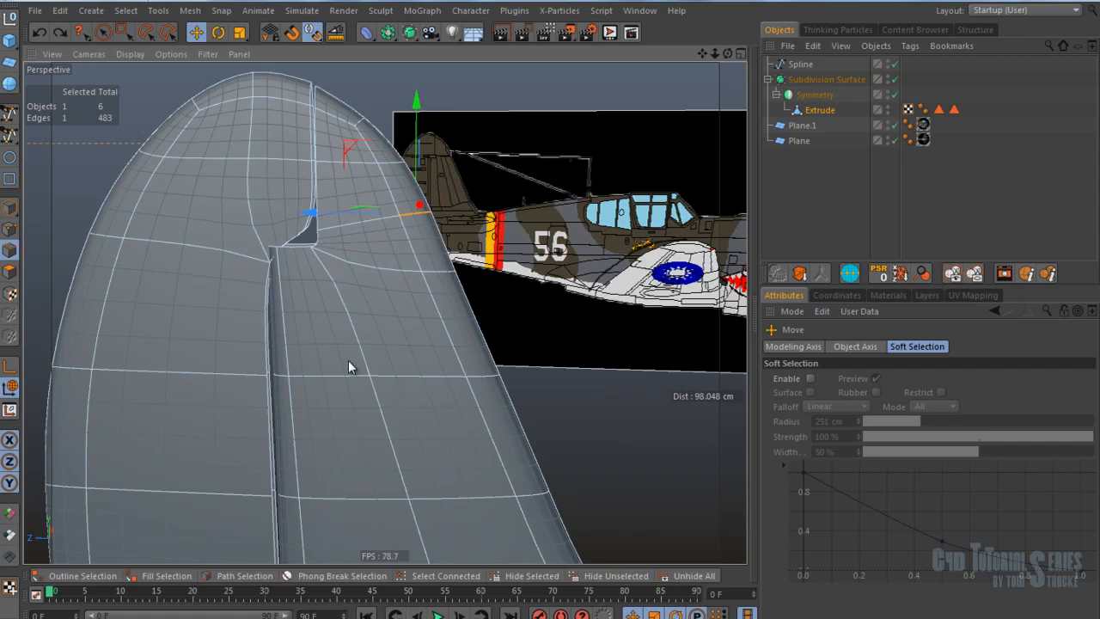
Step: Switch to the project p40_07.c4d and view the whole aircraft together with its reference planes
{"action": "key", "text": "v"}
{"action": "mouse_move", "coordinate": [405, 397]}
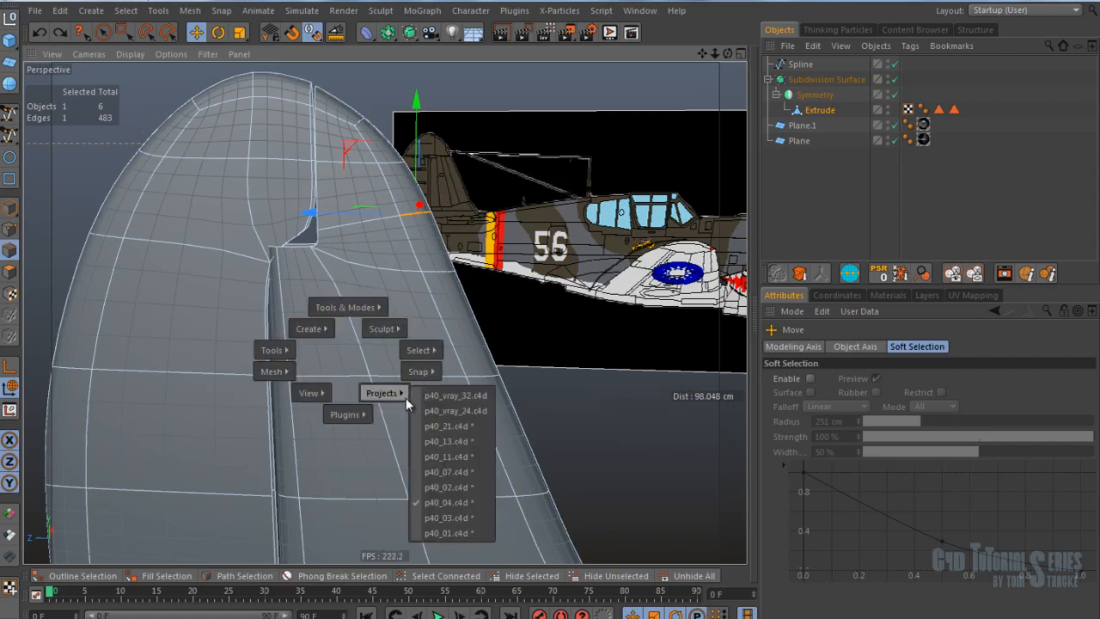
{"action": "left_click", "coordinate": [463, 469]}
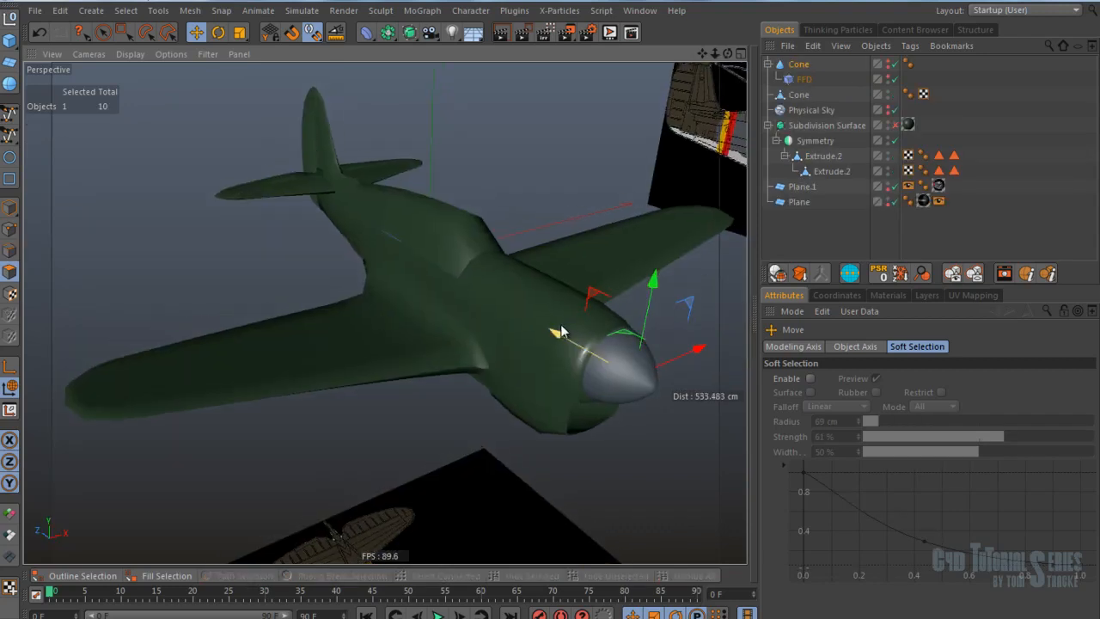
{"action": "scroll", "coordinate": [613, 326], "scroll_direction": "down", "scroll_amount": 5}
{"action": "middle_click_drag", "start_coordinate": [606, 329], "coordinate": [519, 335], "text": "alt"}
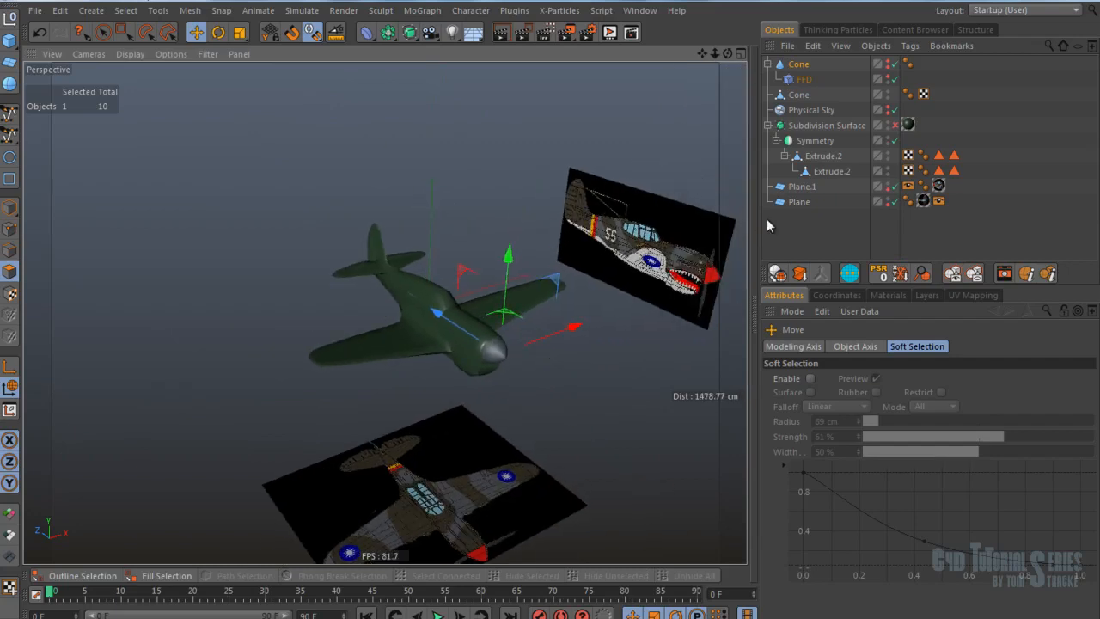
Step: Select the Physical Sky, test-render the perspective view, and check the Output page of the render settings
{"action": "left_click", "coordinate": [811, 110]}
{"action": "middle_click_drag", "start_coordinate": [521, 236], "coordinate": [413, 322], "text": "alt"}
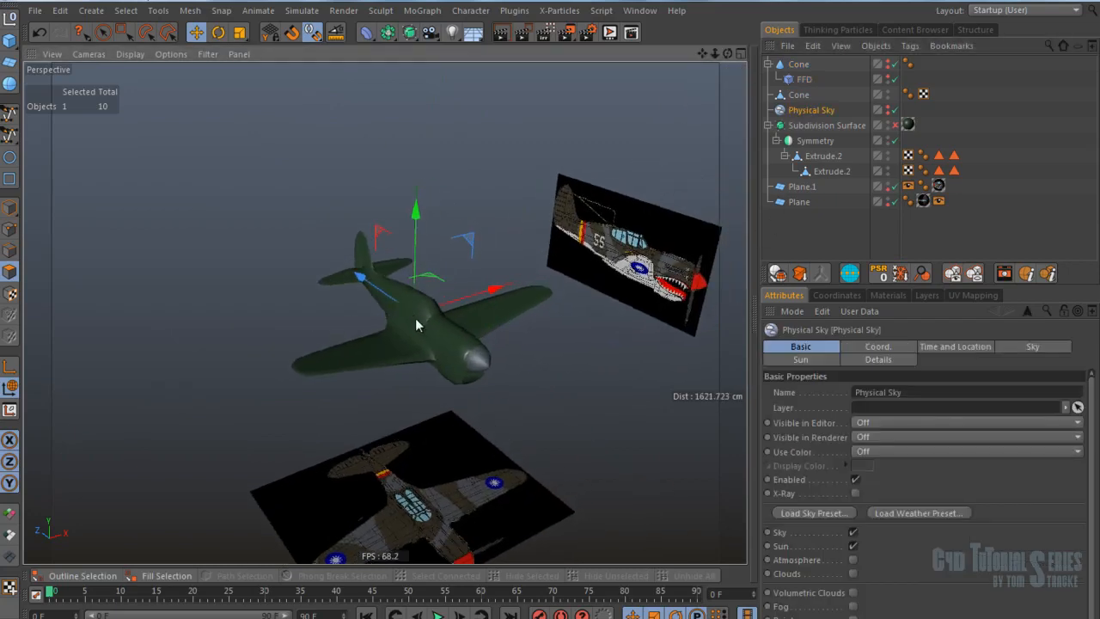
{"action": "scroll", "coordinate": [456, 334], "scroll_direction": "up", "scroll_amount": 5}
{"action": "left_click", "coordinate": [501, 34]}
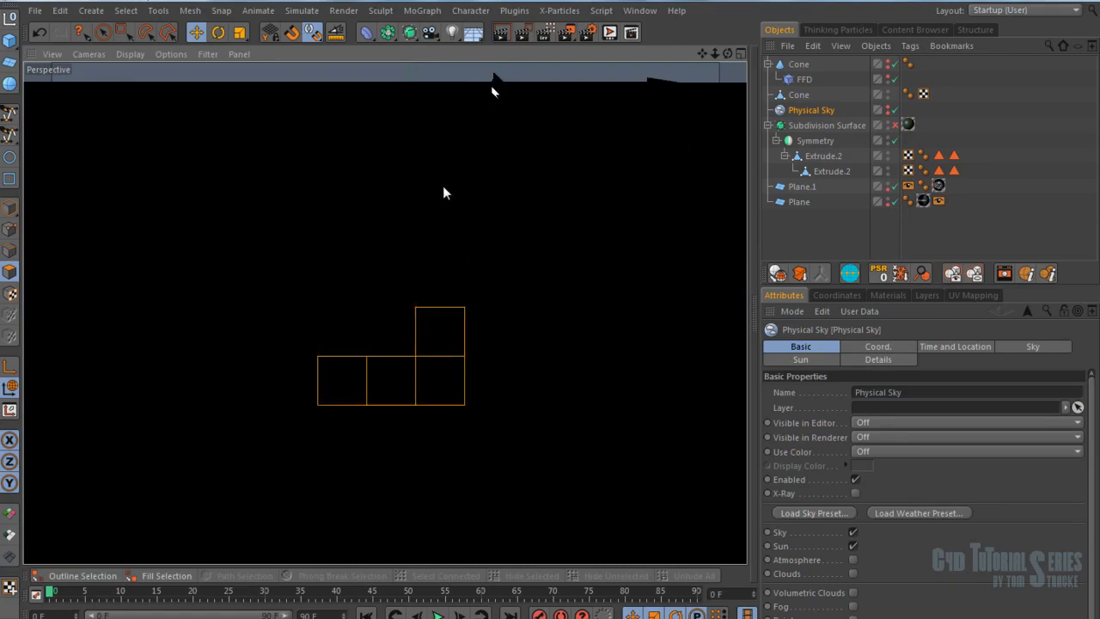
{"action": "left_click", "coordinate": [589, 33]}
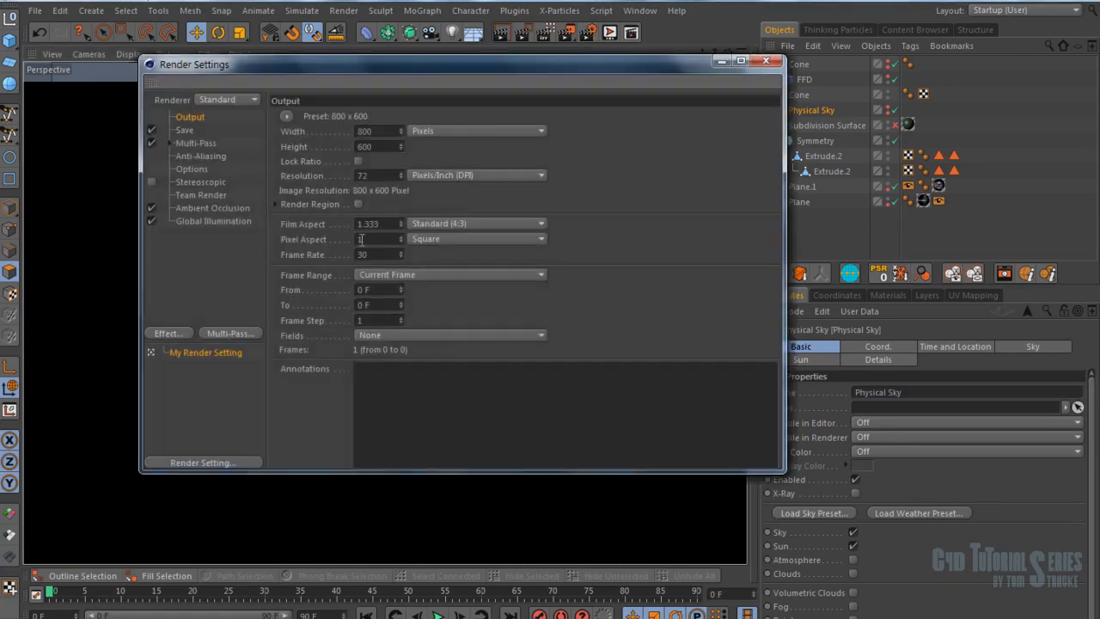
{"action": "left_click", "coordinate": [766, 61]}
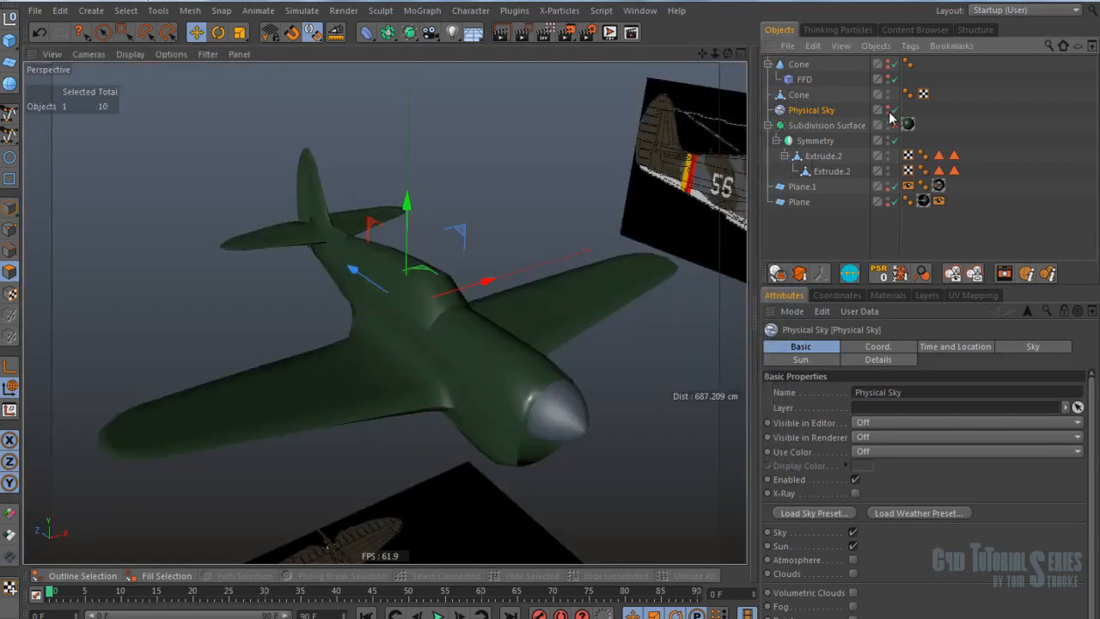
Step: Make the Physical Sky visible in the editor and renderer by setting both to Default, and test-render the aircraft
{"action": "left_click", "coordinate": [888, 113]}
{"action": "left_click", "coordinate": [887, 108]}
{"action": "middle_click_drag", "start_coordinate": [473, 207], "coordinate": [467, 193], "text": "alt"}
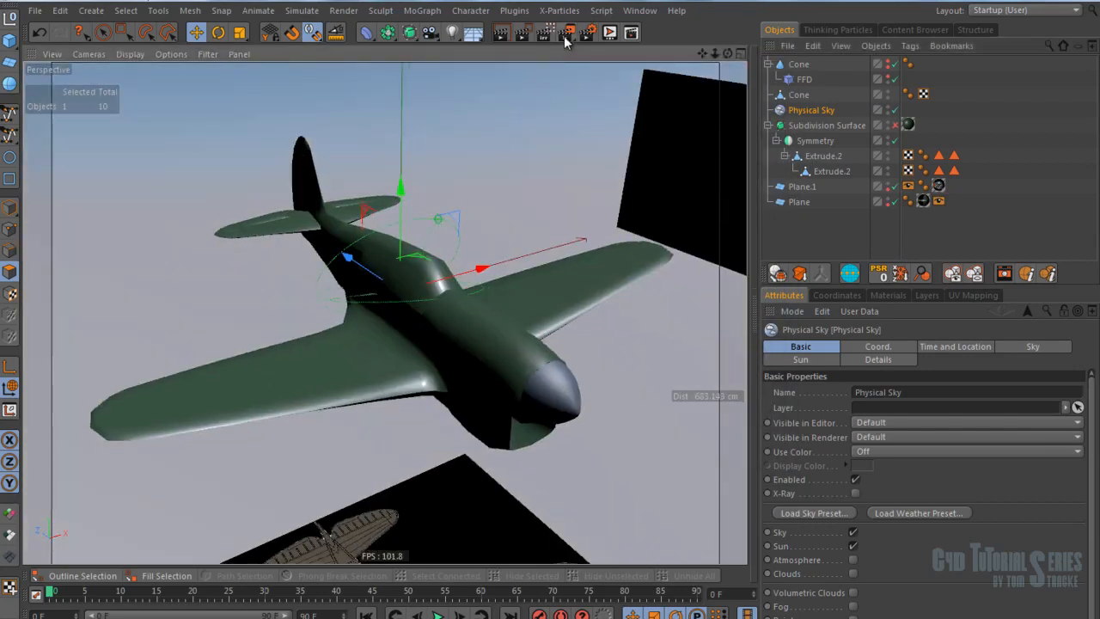
{"action": "left_click", "coordinate": [501, 31]}
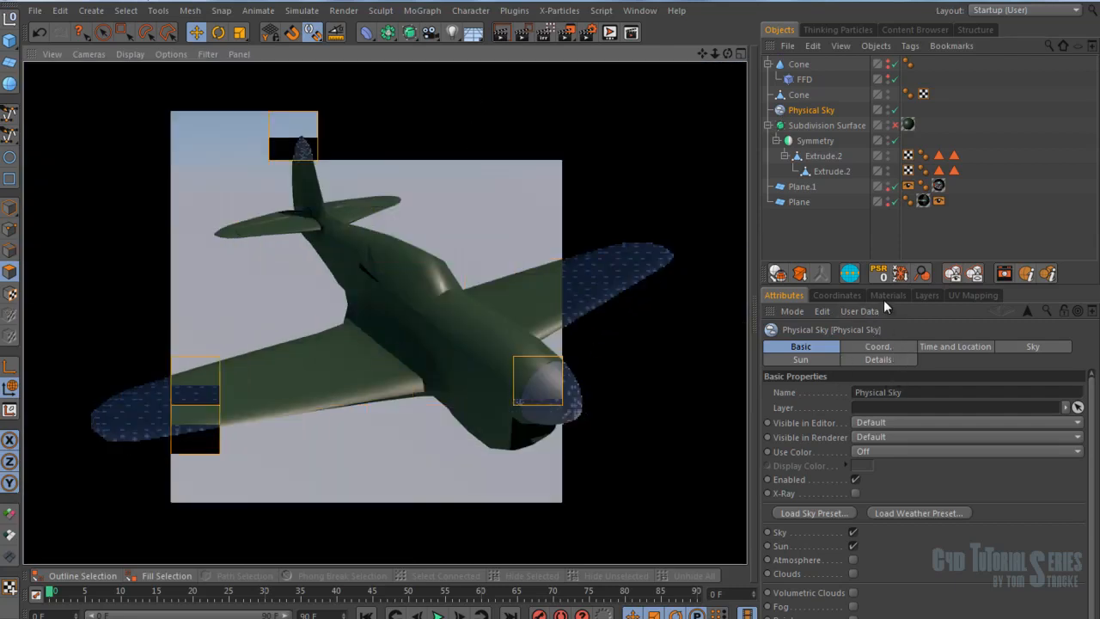
{"action": "middle_click_drag", "start_coordinate": [481, 326], "coordinate": [504, 327], "text": "alt"}
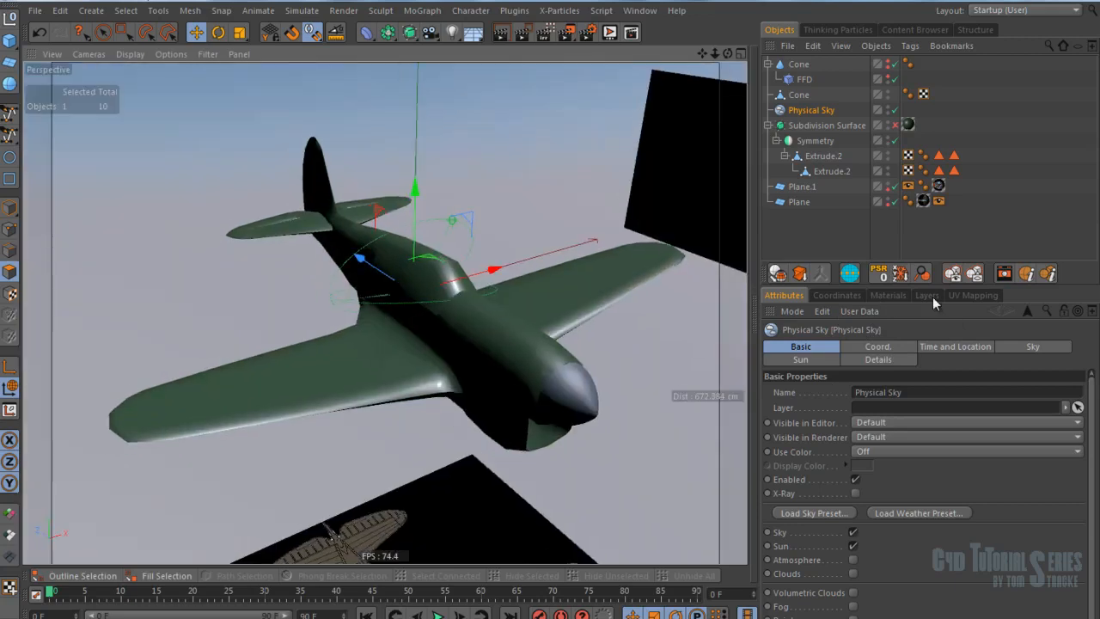
Step: Enable the Subdivision Surface on the aircraft and inspect the smoothed fuselage and wing junction up close
{"action": "left_click", "coordinate": [894, 125]}
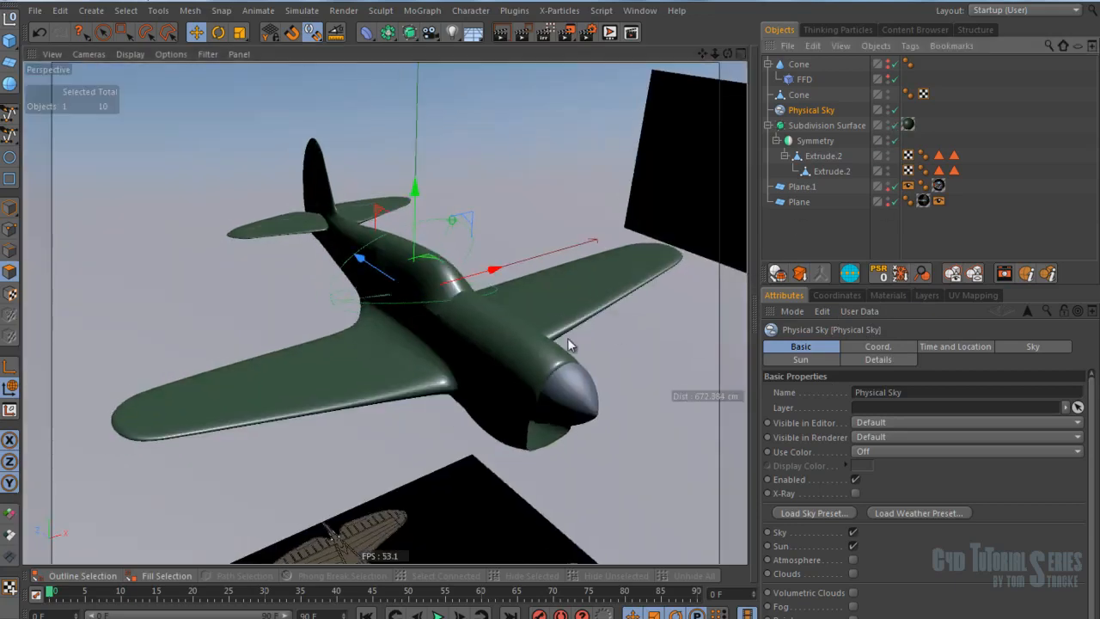
{"action": "left_click_drag", "start_coordinate": [578, 337], "coordinate": [564, 322], "text": "alt"}
{"action": "left_click_drag", "start_coordinate": [482, 311], "coordinate": [422, 344], "text": "alt"}
{"action": "scroll", "coordinate": [397, 293], "scroll_direction": "up", "scroll_amount": 8}
{"action": "left_click_drag", "start_coordinate": [431, 250], "coordinate": [606, 262], "text": "alt"}
Step: Set the specular falloff of the green material Mat to -24%, review its color, and inspect the highlights on the wing root
{"action": "left_click", "coordinate": [887, 295]}
{"action": "double_click", "coordinate": [798, 352]}
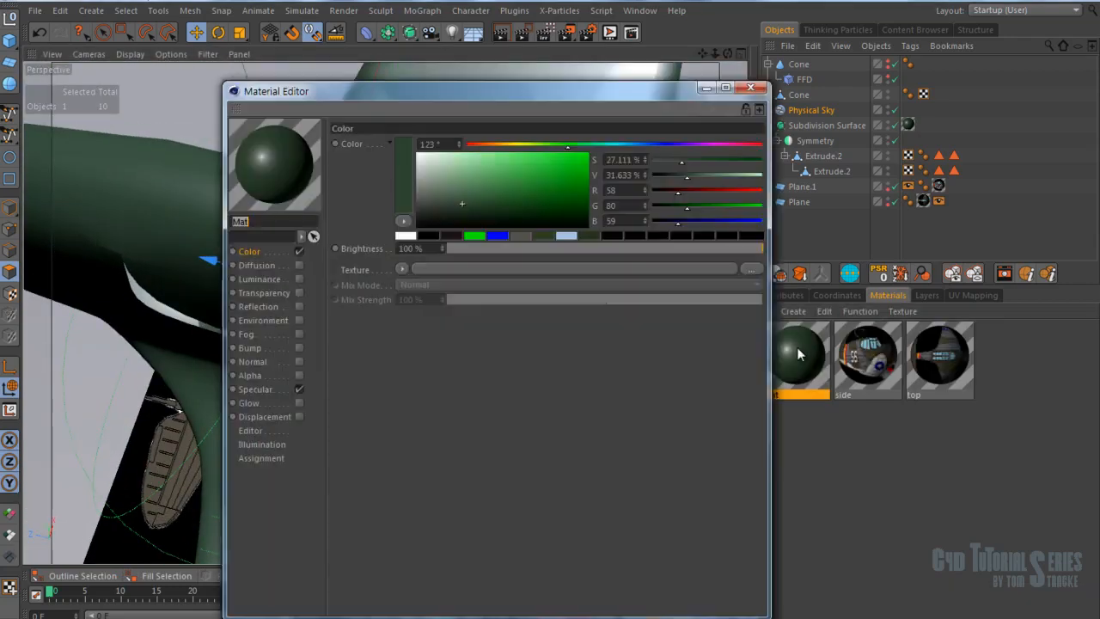
{"action": "left_click", "coordinate": [244, 391]}
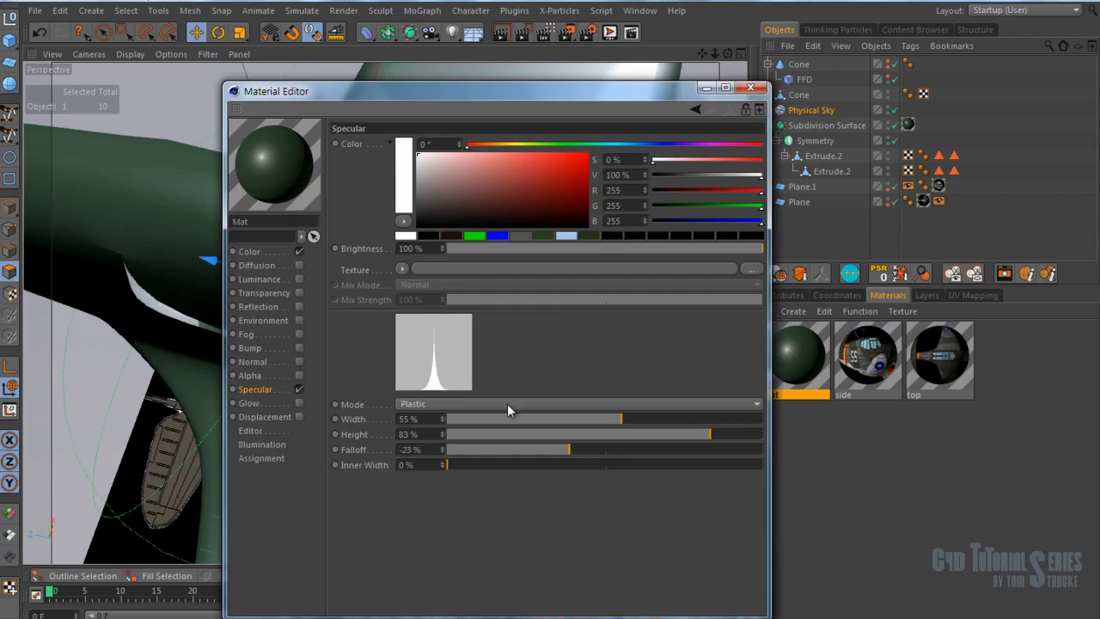
{"action": "left_click_drag", "start_coordinate": [559, 456], "coordinate": [567, 457]}
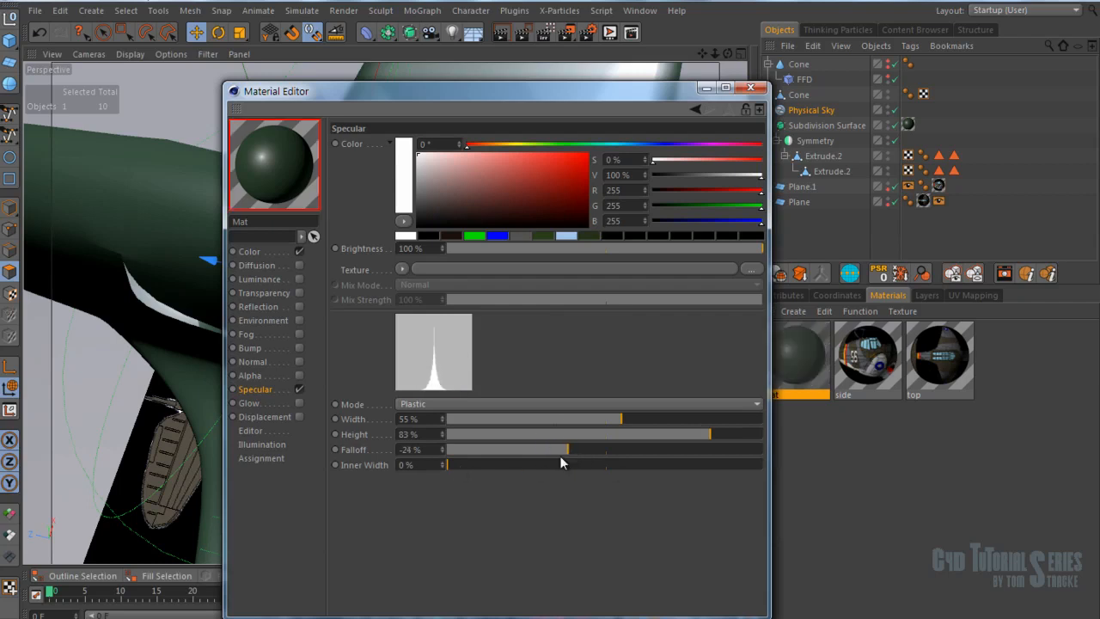
{"action": "left_click", "coordinate": [249, 252]}
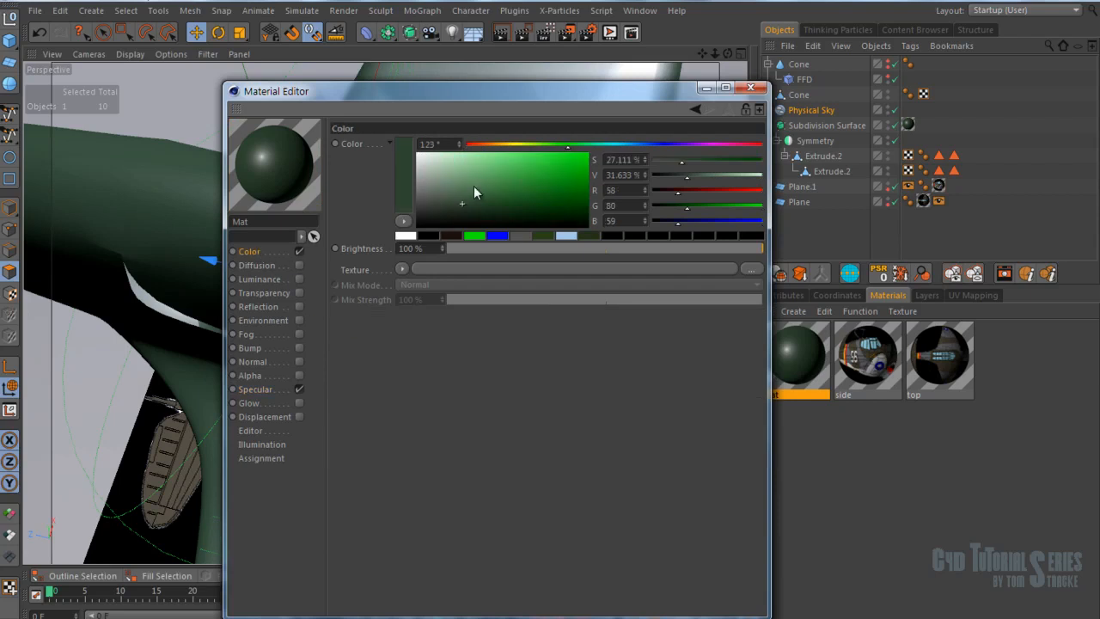
{"action": "left_click", "coordinate": [753, 88]}
{"action": "left_click_drag", "start_coordinate": [653, 265], "coordinate": [374, 400], "text": "alt"}
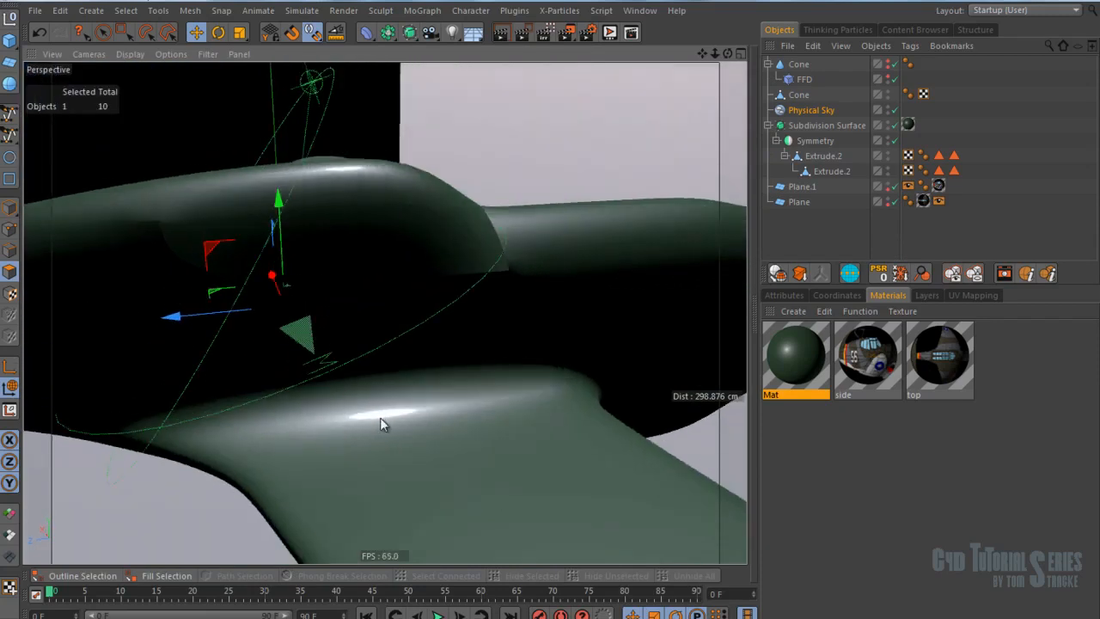
Step: Make the parametric Cone at the aircraft's nose visible with its FFD cage in the viewport
{"action": "mouse_move", "coordinate": [471, 410]}
{"action": "left_mouse_down", "text": "alt"}
{"action": "mouse_move", "coordinate": [468, 398]}
{"action": "mouse_move", "coordinate": [473, 413]}
{"action": "mouse_move", "coordinate": [407, 432]}
{"action": "mouse_move", "coordinate": [502, 342]}
{"action": "mouse_move", "coordinate": [593, 351]}
{"action": "mouse_move", "coordinate": [506, 353]}
{"action": "mouse_move", "coordinate": [464, 370]}
{"action": "mouse_move", "coordinate": [451, 303]}
{"action": "mouse_move", "coordinate": [437, 309]}
{"action": "mouse_move", "coordinate": [387, 288]}
{"action": "mouse_move", "coordinate": [447, 385]}
{"action": "mouse_move", "coordinate": [522, 389]}
{"action": "mouse_move", "coordinate": [381, 393]}
{"action": "mouse_move", "coordinate": [467, 431]}
{"action": "left_mouse_up", "text": "alt"}
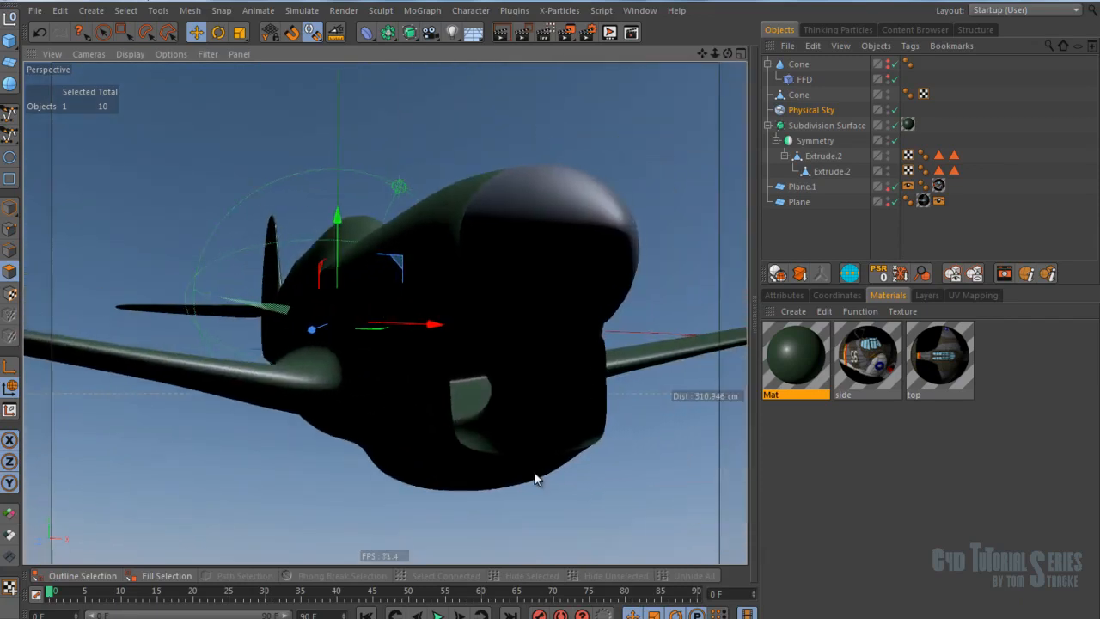
{"action": "left_click_drag", "start_coordinate": [563, 436], "coordinate": [500, 284], "text": "alt"}
{"action": "left_click", "coordinate": [799, 64]}
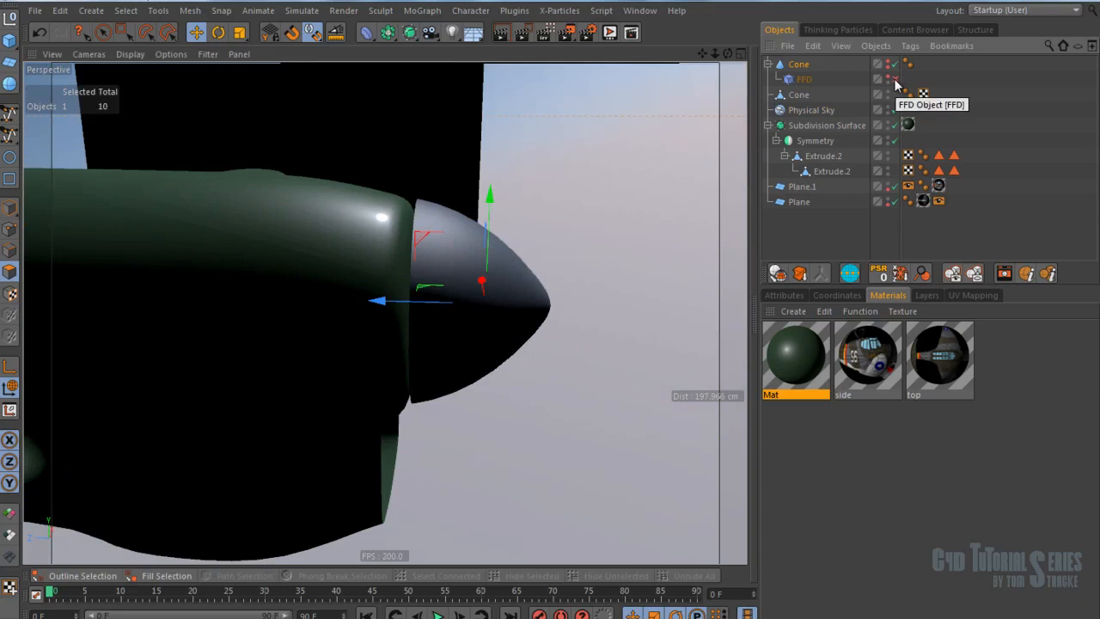
{"action": "left_click", "coordinate": [804, 79]}
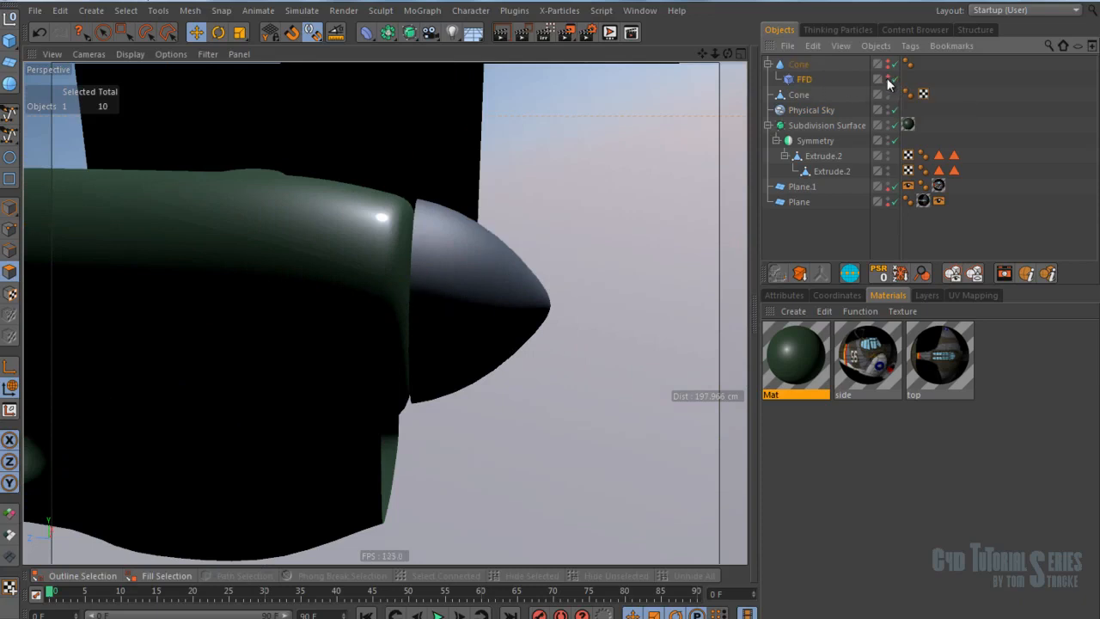
{"action": "left_click", "coordinate": [799, 66]}
{"action": "scroll", "coordinate": [461, 246], "scroll_direction": "down", "scroll_amount": 3}
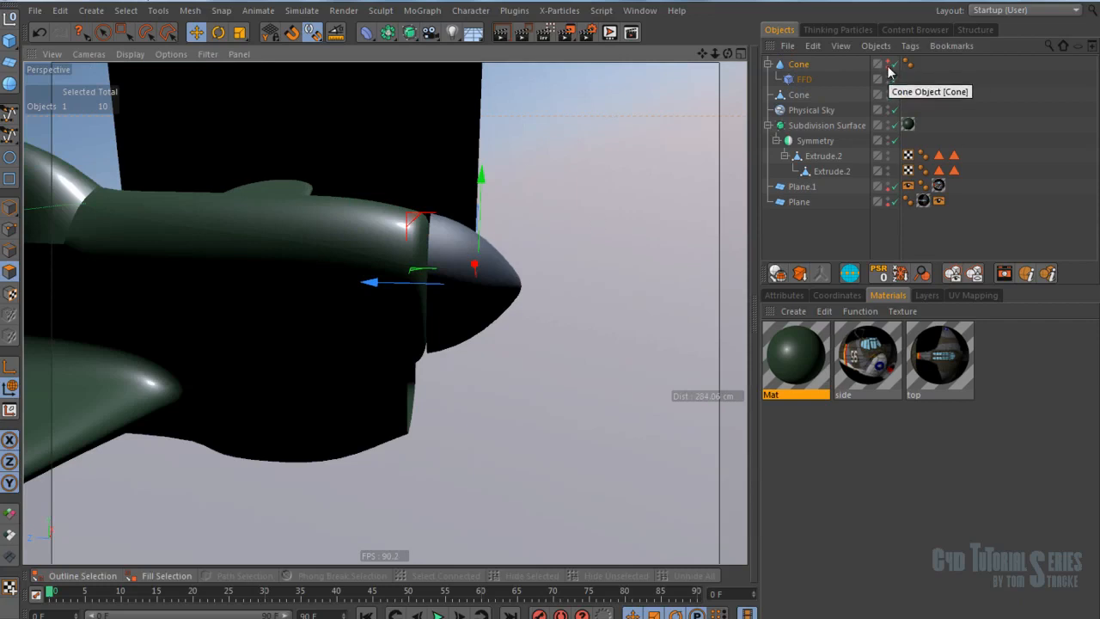
{"action": "left_click_drag", "start_coordinate": [610, 167], "coordinate": [405, 228], "text": "alt"}
{"action": "right_click_drag", "start_coordinate": [491, 223], "coordinate": [534, 203], "text": "alt"}
{"action": "middle_click_drag", "start_coordinate": [533, 203], "coordinate": [486, 240], "text": "alt"}
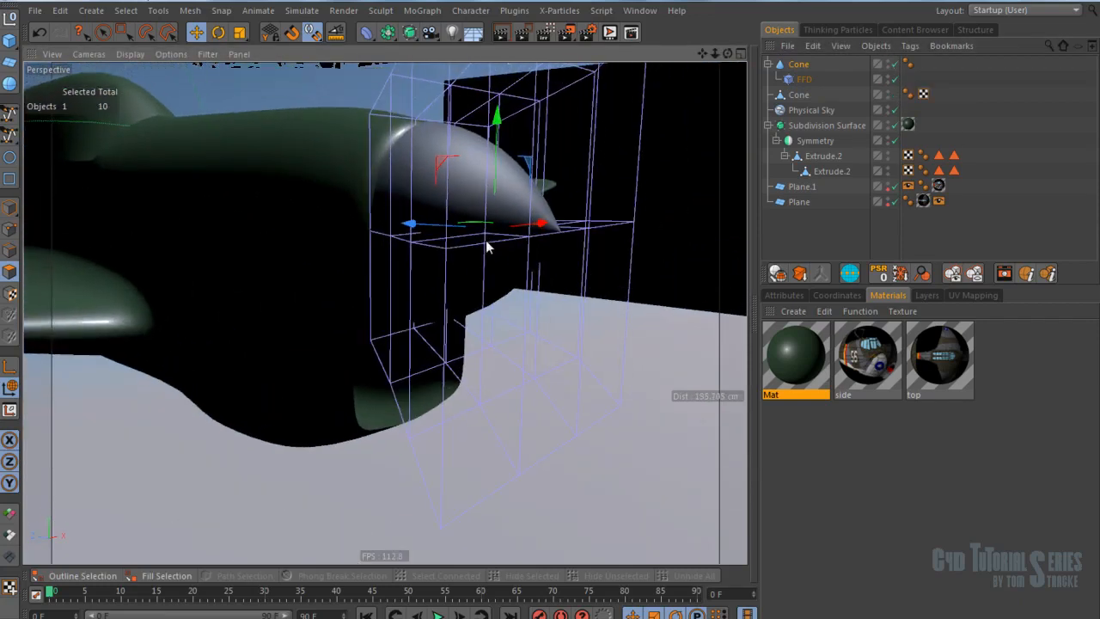
Step: Examine the FFD cage around the nose spinner from the side and front
{"action": "left_click", "coordinate": [894, 79]}
{"action": "left_click_drag", "start_coordinate": [490, 163], "coordinate": [647, 130], "text": "alt"}
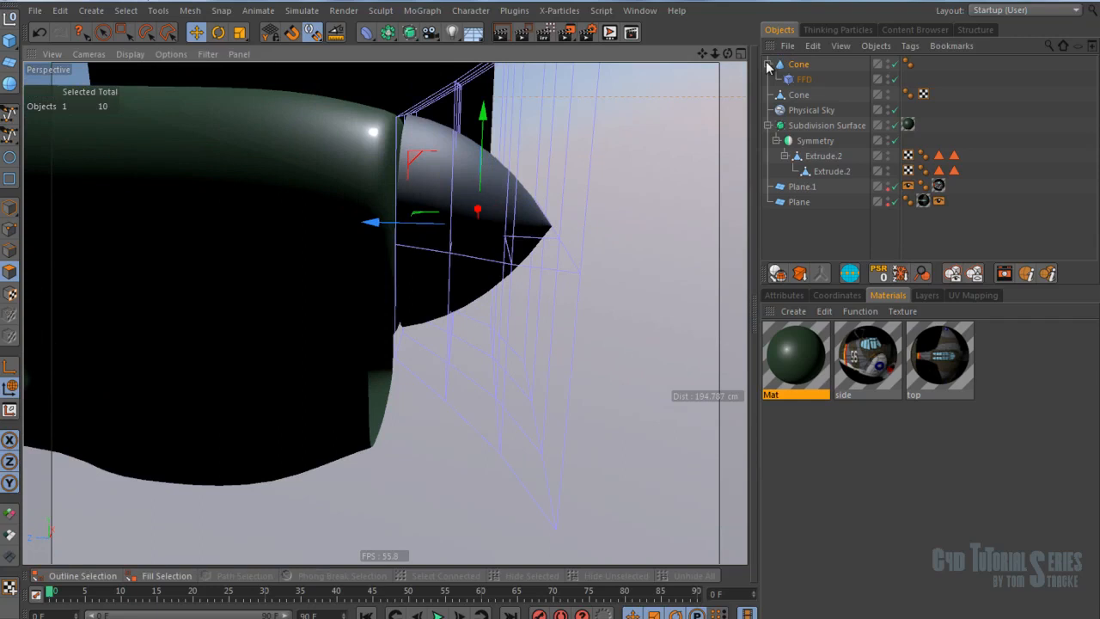
{"action": "left_click_drag", "start_coordinate": [409, 213], "coordinate": [415, 213], "text": "alt"}
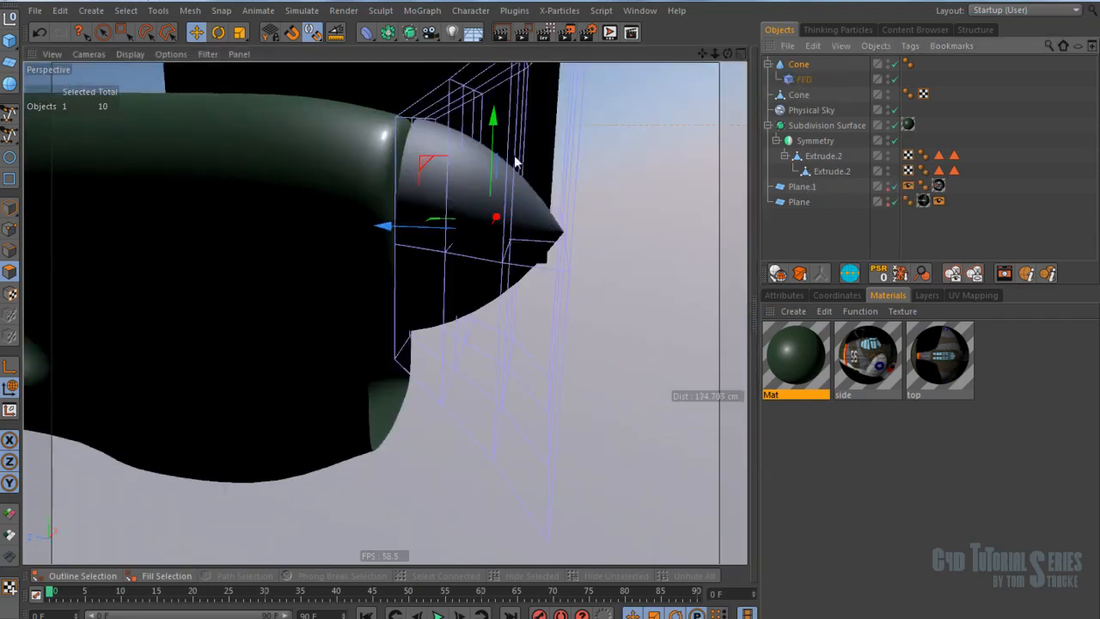
{"action": "left_click_drag", "start_coordinate": [552, 205], "coordinate": [485, 183], "text": "alt"}
{"action": "right_click_drag", "start_coordinate": [532, 215], "coordinate": [535, 243], "text": "alt"}
{"action": "middle_click_drag", "start_coordinate": [518, 106], "coordinate": [503, 172], "text": "alt"}
{"action": "middle_click_drag", "start_coordinate": [580, 257], "coordinate": [645, 157], "text": "alt"}
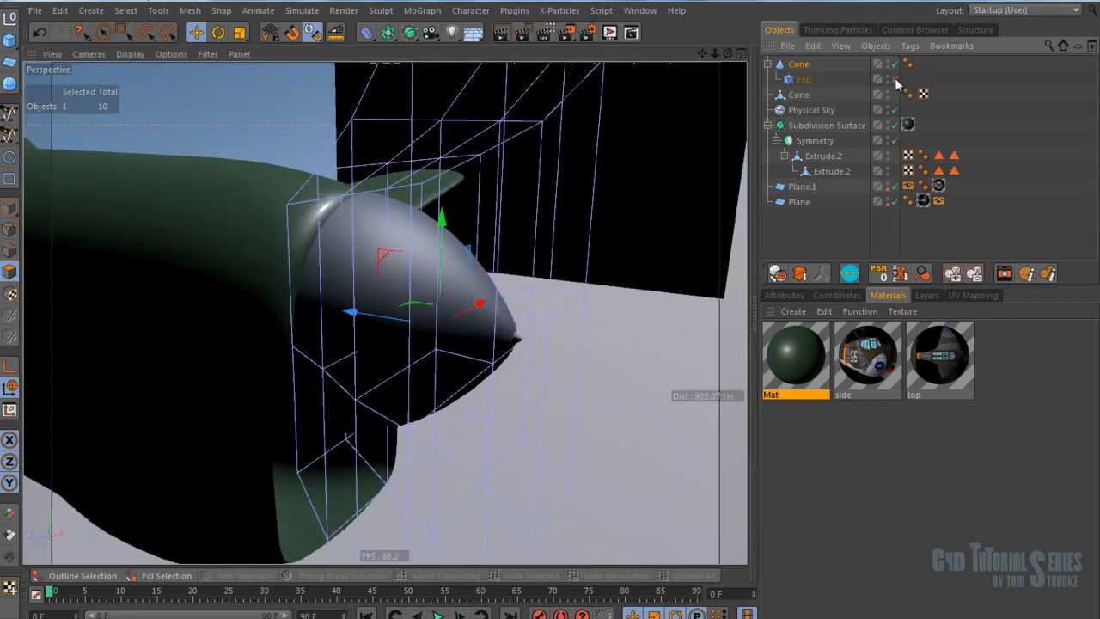
Step: Hide the polygonal Cone and compare the parametric cone's shape with its FFD deformer disabled and enabled
{"action": "left_click", "coordinate": [894, 79]}
{"action": "left_click", "coordinate": [880, 93]}
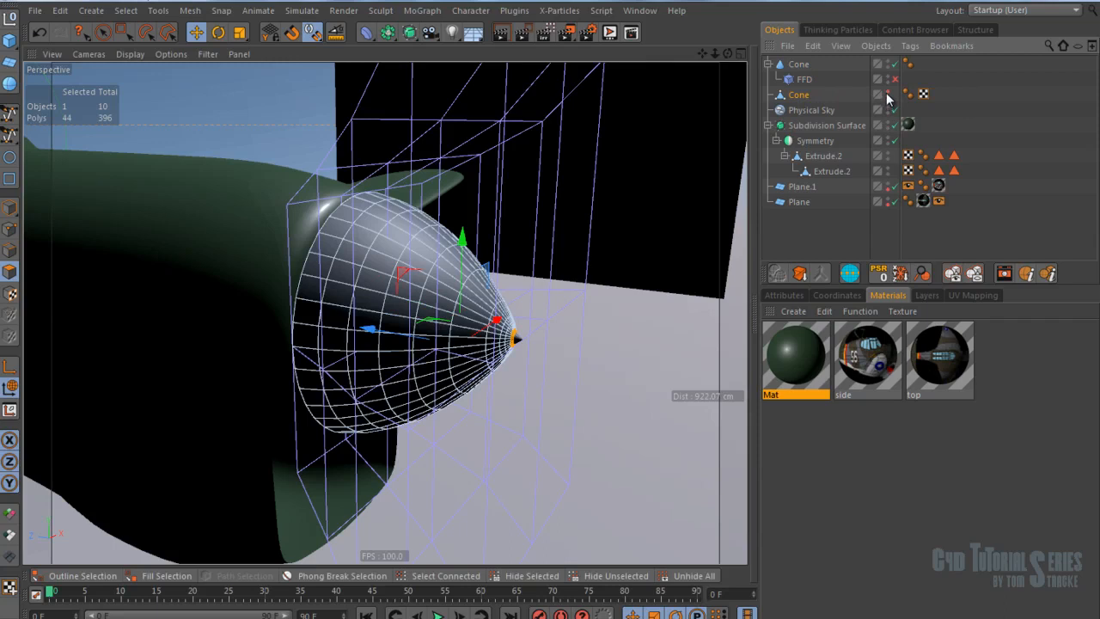
{"action": "left_click", "coordinate": [886, 92], "text": "alt"}
{"action": "mouse_move", "coordinate": [552, 218]}
{"action": "left_mouse_down", "text": "alt"}
{"action": "mouse_move", "coordinate": [512, 214]}
{"action": "mouse_move", "coordinate": [531, 211]}
{"action": "left_mouse_up", "text": "alt"}
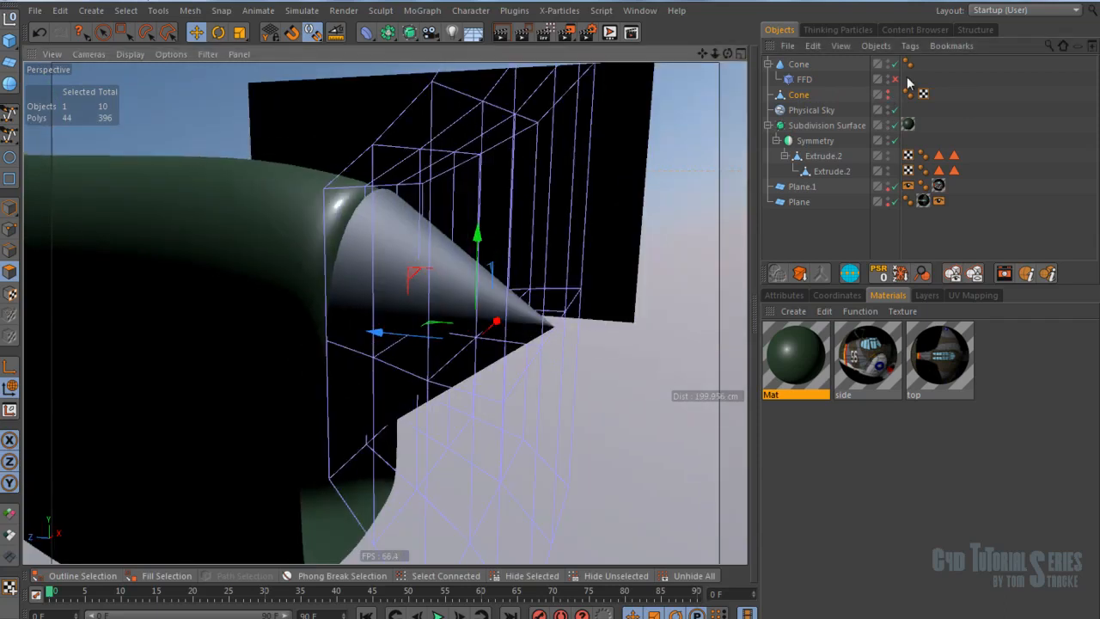
{"action": "left_click", "coordinate": [895, 79]}
{"action": "left_click", "coordinate": [895, 79]}
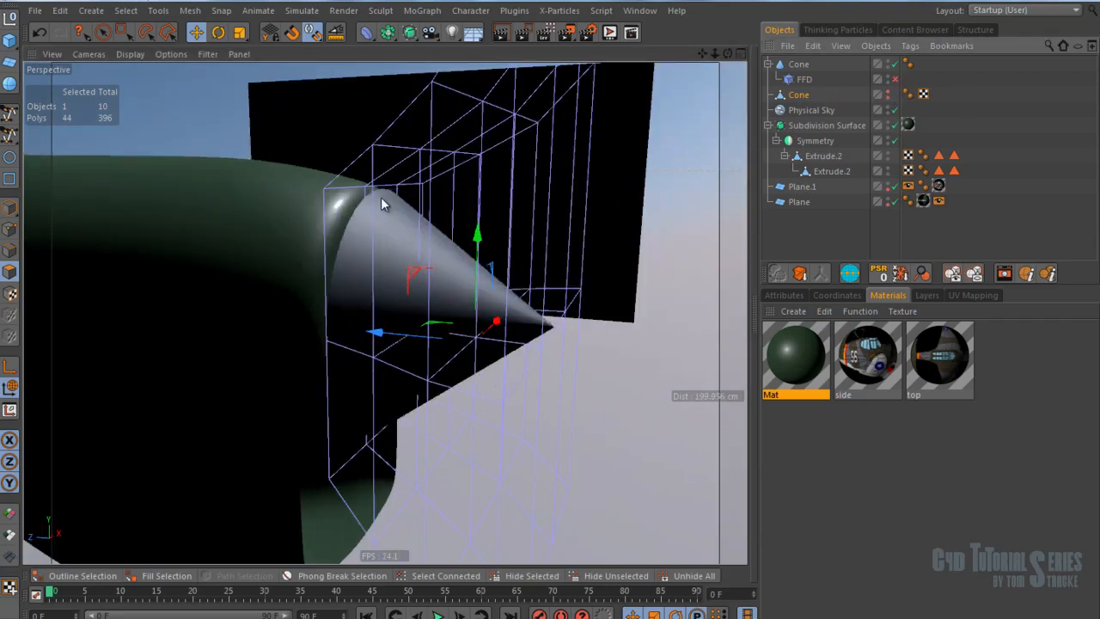
{"action": "left_click_drag", "start_coordinate": [569, 344], "coordinate": [492, 249], "text": "alt"}
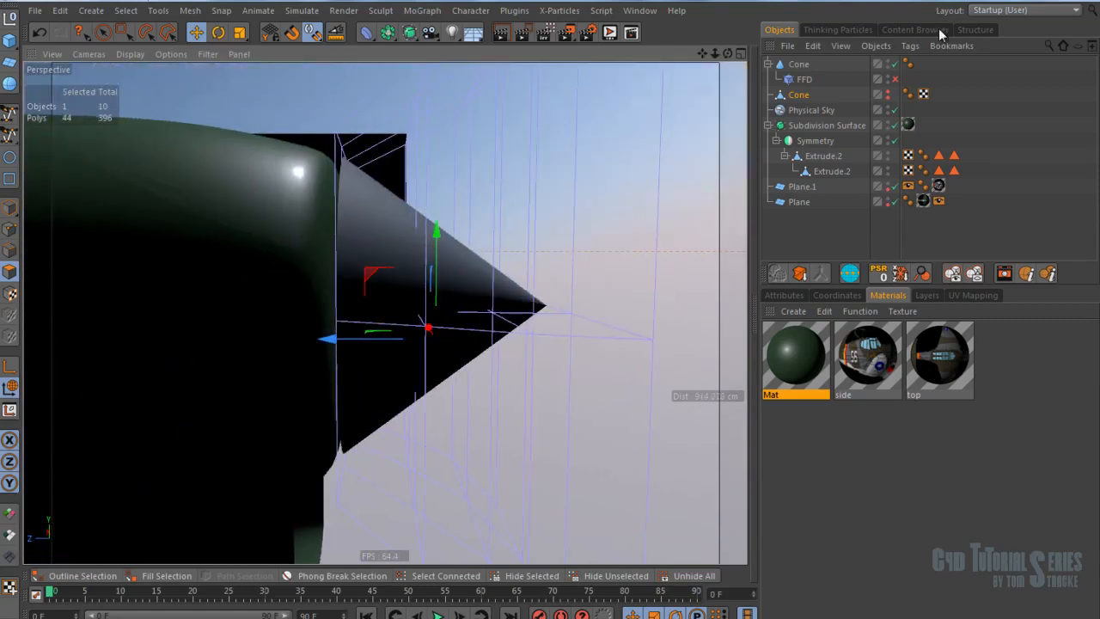
Step: Enable the FFD deformer, select it, and inspect how its control points shape the spinner
{"action": "left_click", "coordinate": [895, 79]}
{"action": "left_click", "coordinate": [801, 79]}
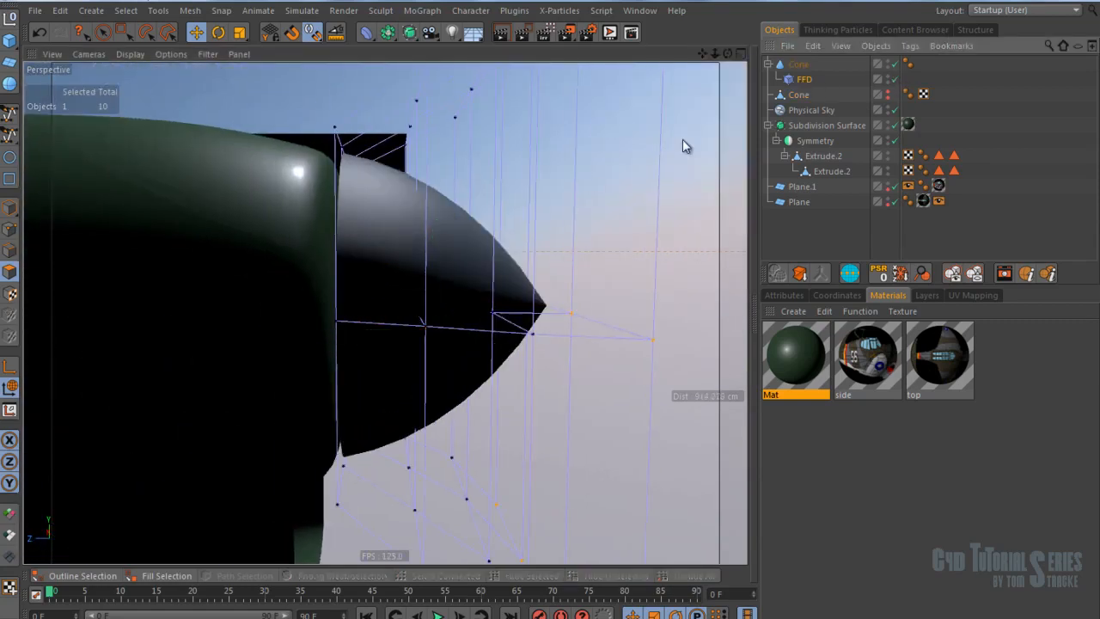
{"action": "left_click_drag", "start_coordinate": [618, 189], "coordinate": [582, 186], "text": "alt"}
{"action": "scroll", "coordinate": [498, 197], "scroll_direction": "down", "scroll_amount": 7}
{"action": "left_click_drag", "start_coordinate": [487, 199], "coordinate": [464, 196], "text": "alt"}
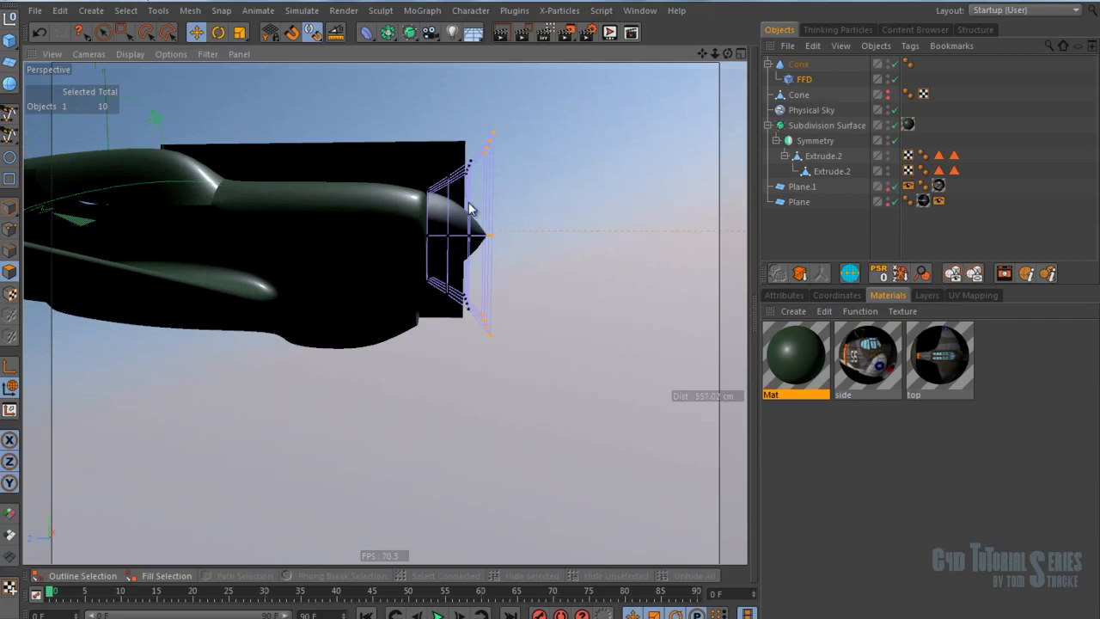
{"action": "left_click_drag", "start_coordinate": [520, 230], "coordinate": [514, 234], "text": "alt"}
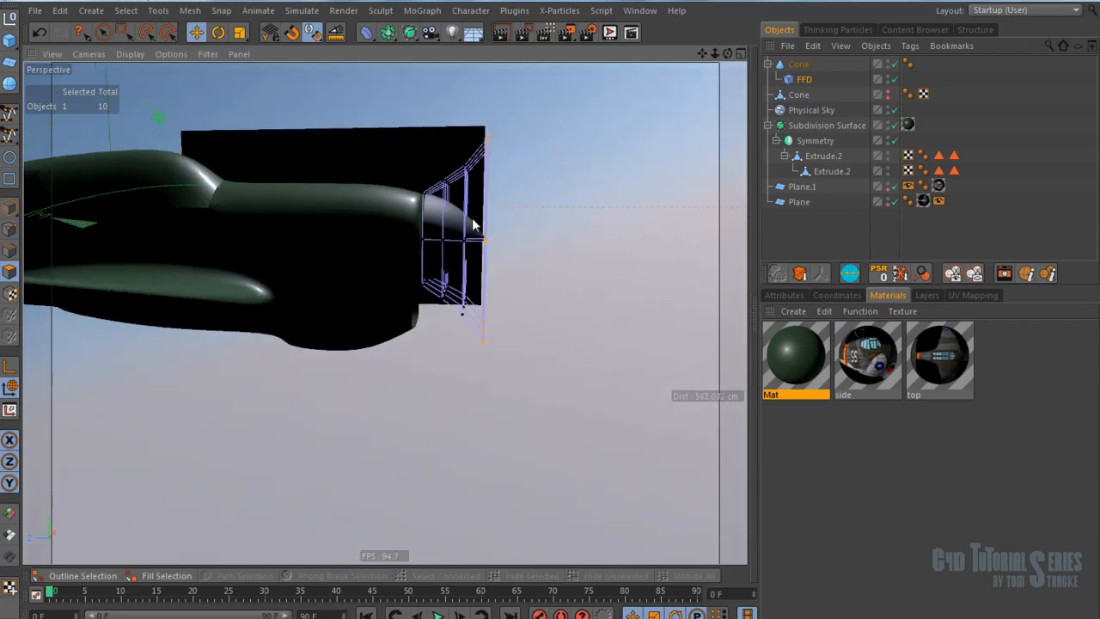
{"action": "scroll", "coordinate": [456, 223], "scroll_direction": "up", "scroll_amount": 4}
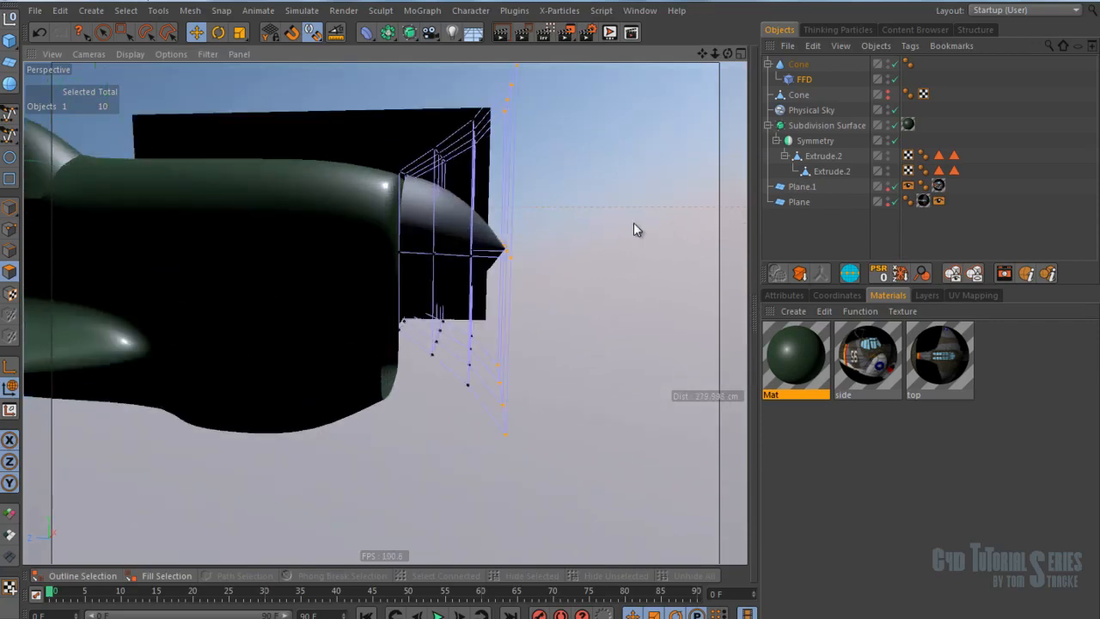
Step: Disable Symmetry and Subdivision Surface to examine the modelled half from the front, restoring each after comparison
{"action": "left_click_drag", "start_coordinate": [418, 280], "coordinate": [372, 139], "text": "alt"}
{"action": "left_click", "coordinate": [894, 141]}
{"action": "left_click", "coordinate": [894, 125]}
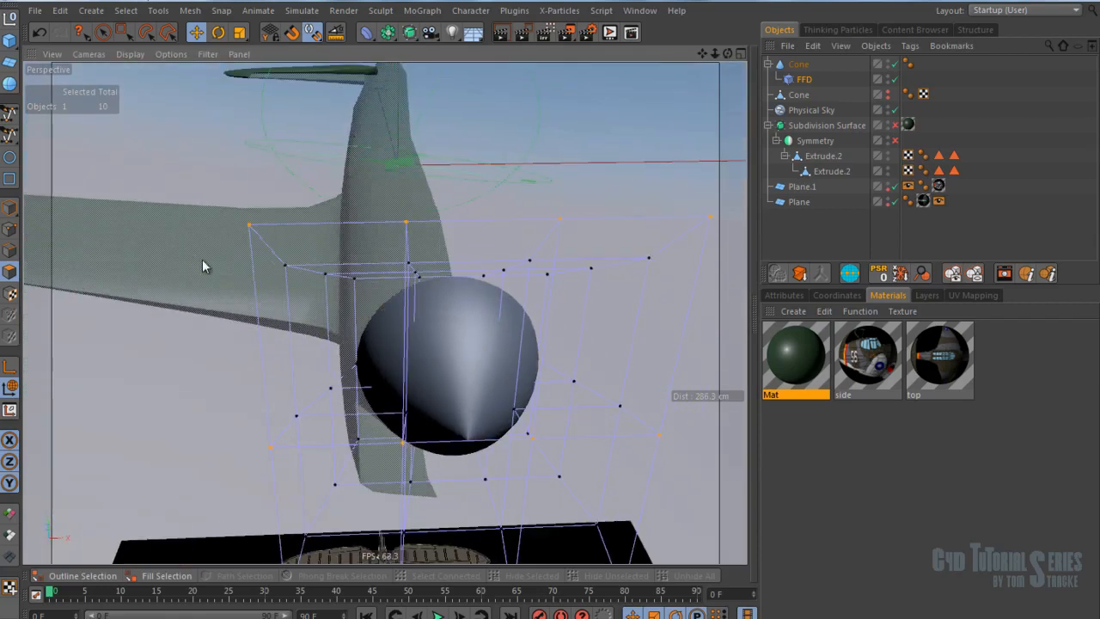
{"action": "left_click", "coordinate": [895, 141]}
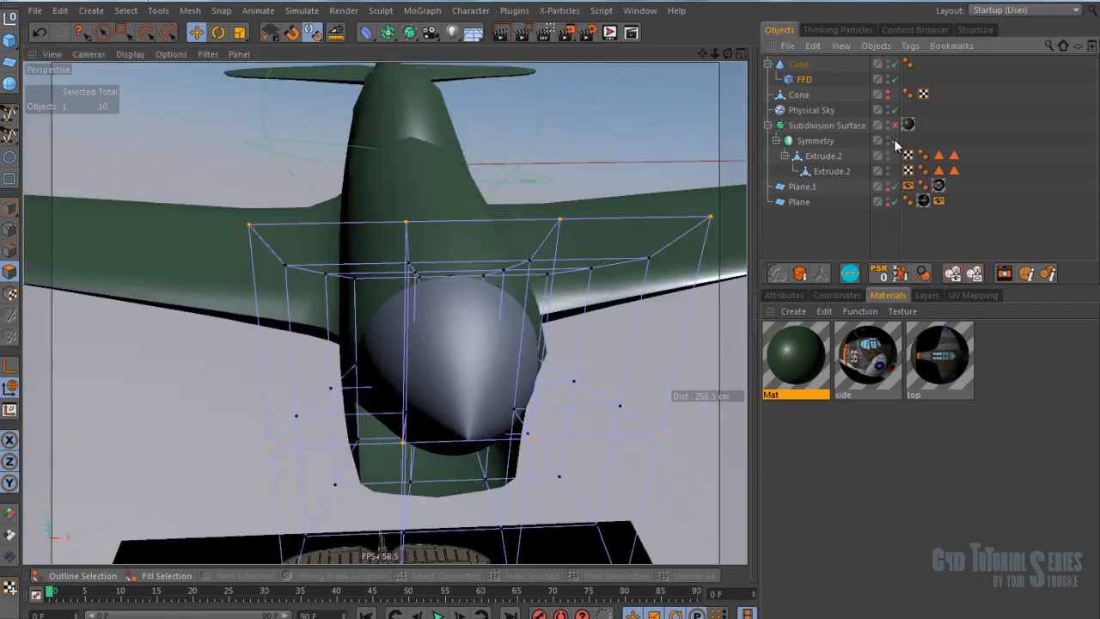
{"action": "left_click_drag", "start_coordinate": [498, 227], "coordinate": [414, 155], "text": "alt"}
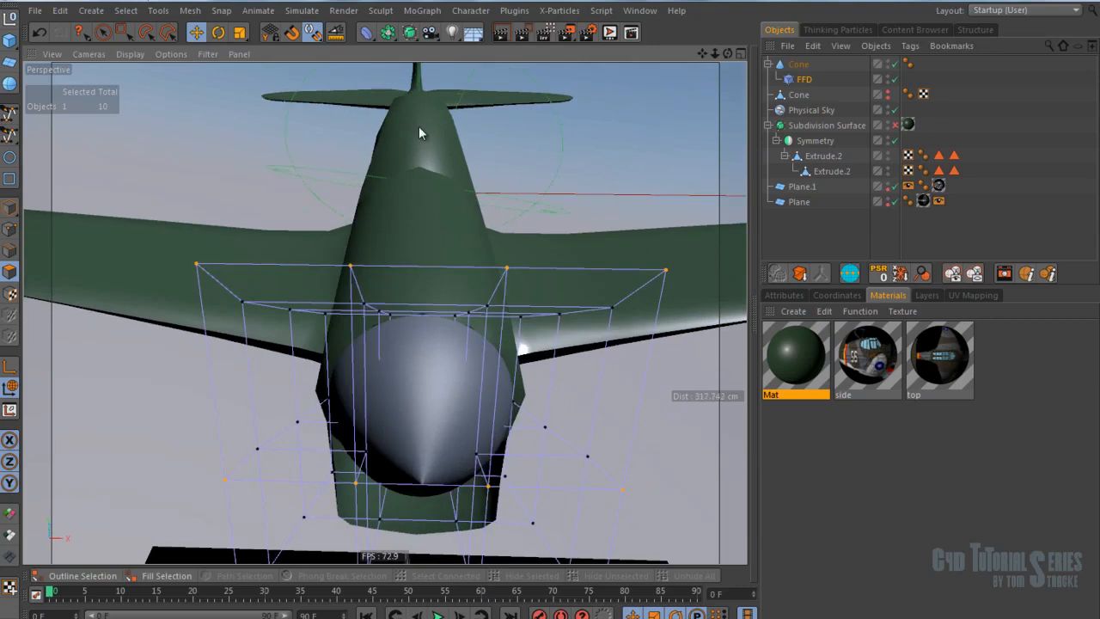
{"action": "left_click", "coordinate": [859, 127]}
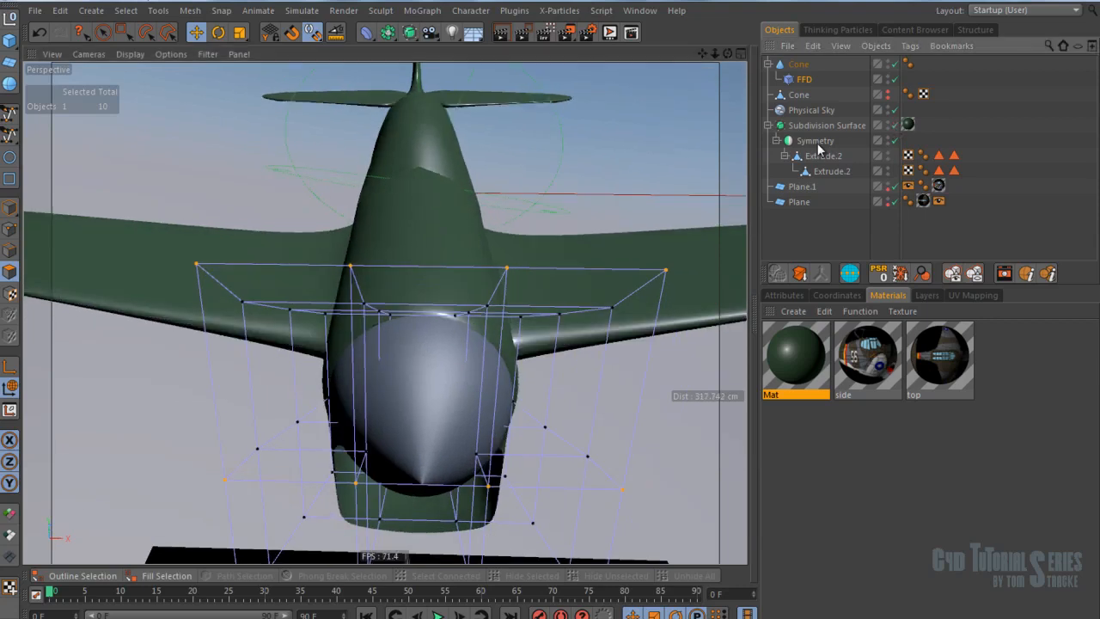
Step: Disable the Subdivision Surface and select a point of Extrude.2 on the fuselage's upper centre line in point mode
{"action": "left_click", "coordinate": [819, 157]}
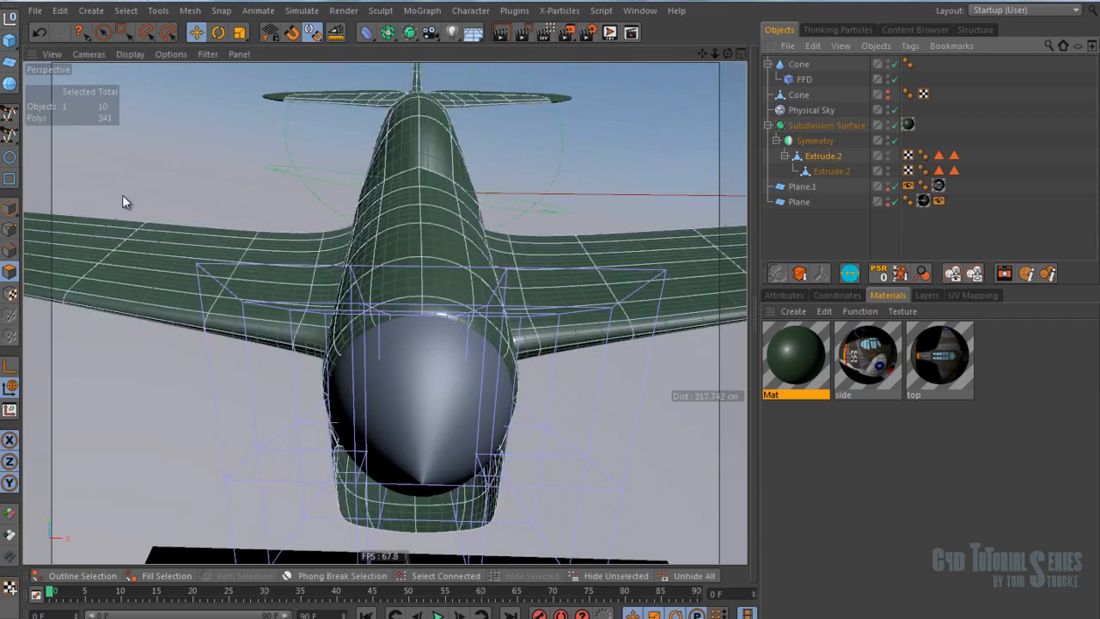
{"action": "left_click", "coordinate": [9, 228]}
{"action": "left_click", "coordinate": [894, 125]}
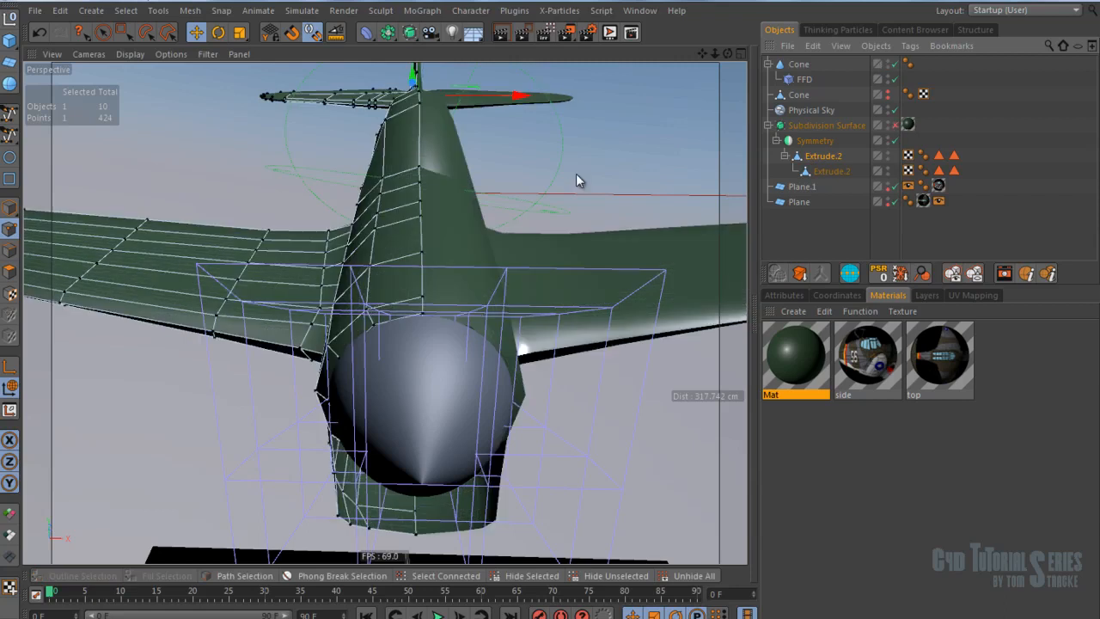
{"action": "left_click_drag", "start_coordinate": [416, 165], "coordinate": [424, 110], "text": "alt"}
{"action": "left_click", "coordinate": [420, 163]}
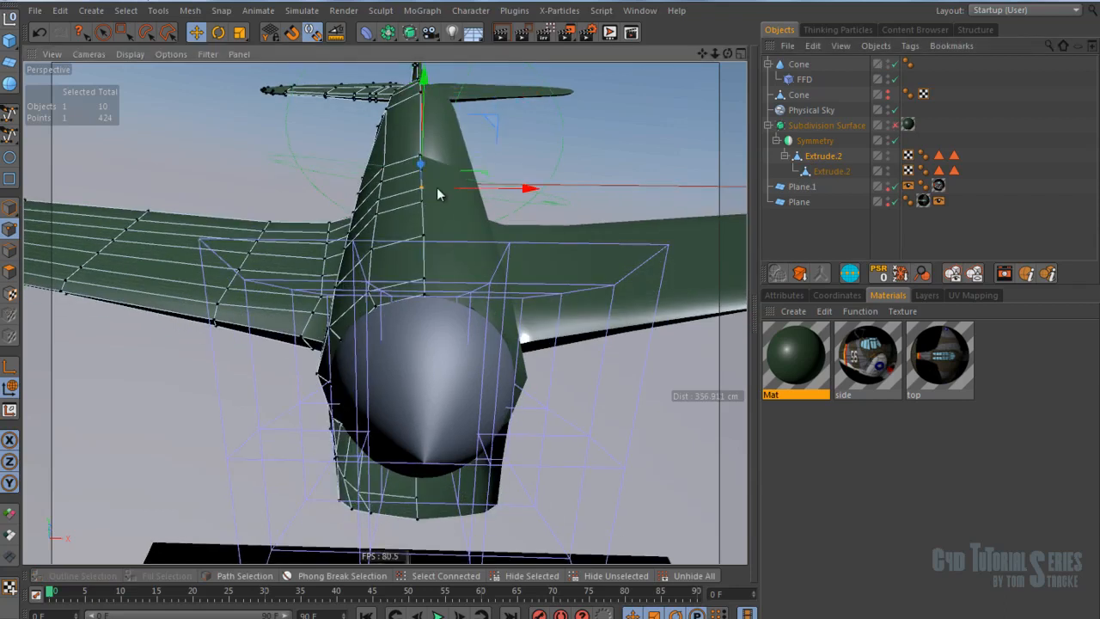
Step: Switch to the front view and hide the parametric Cone and its FFD so the bare fuselage can be inspected
{"action": "key", "text": "F4"}
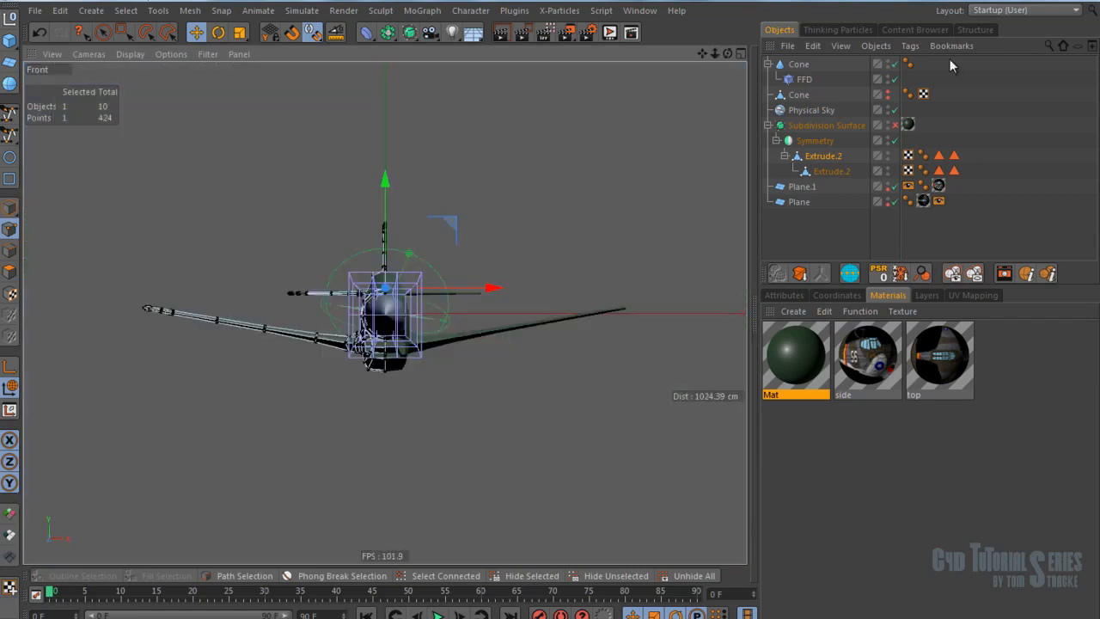
{"action": "left_click", "coordinate": [888, 62]}
{"action": "left_click", "coordinate": [887, 62]}
{"action": "left_click", "coordinate": [887, 67]}
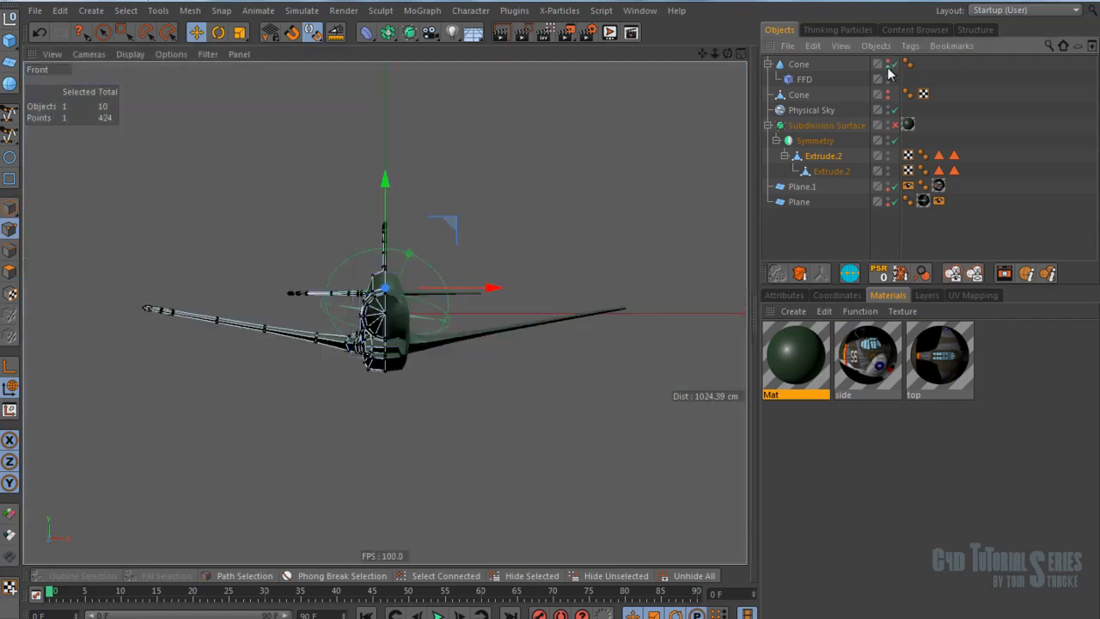
{"action": "double_click", "coordinate": [887, 77]}
{"action": "double_click", "coordinate": [887, 81]}
{"action": "left_click", "coordinate": [833, 125]}
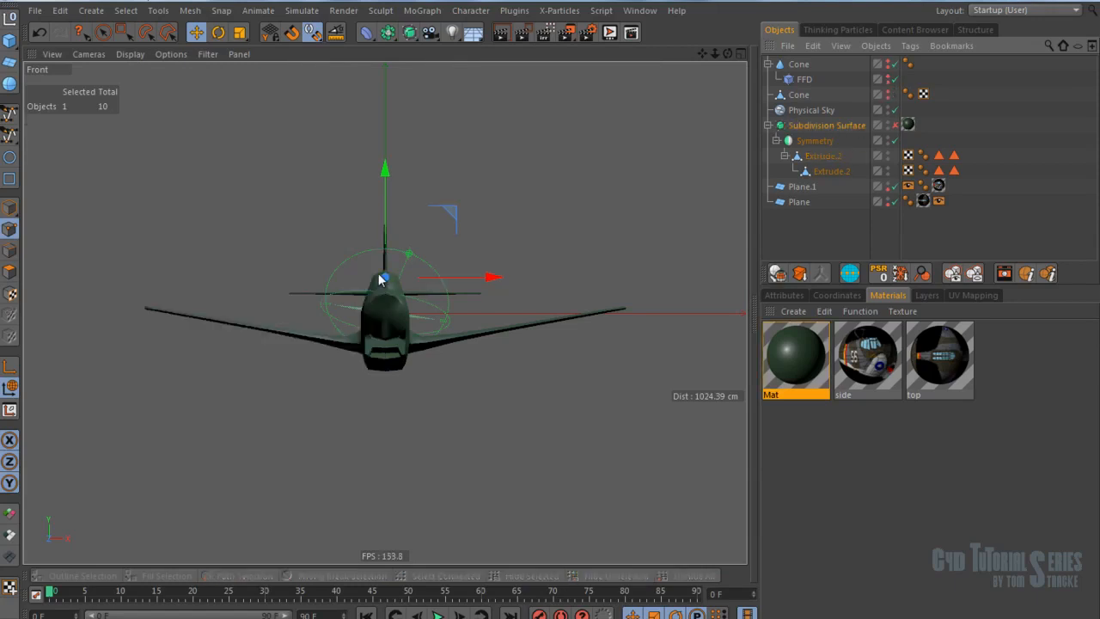
{"action": "scroll", "coordinate": [383, 314], "scroll_direction": "up", "scroll_amount": 5}
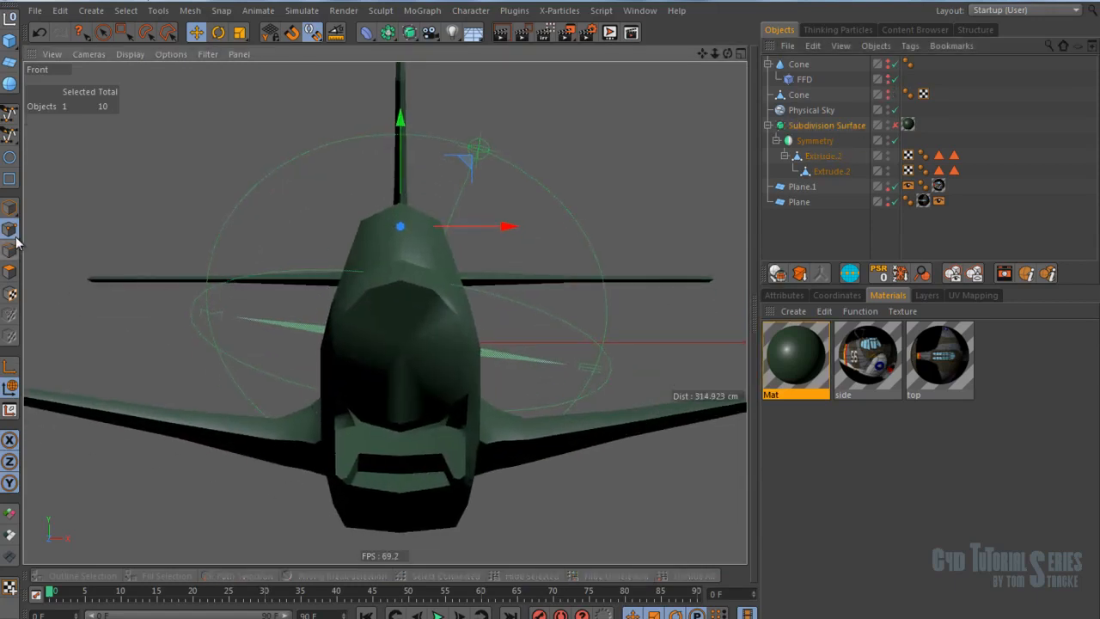
Step: Select the centre-line points of Extrude.2 with Rectangle Selection and scale them along X to flatten the seam
{"action": "left_click", "coordinate": [820, 97]}
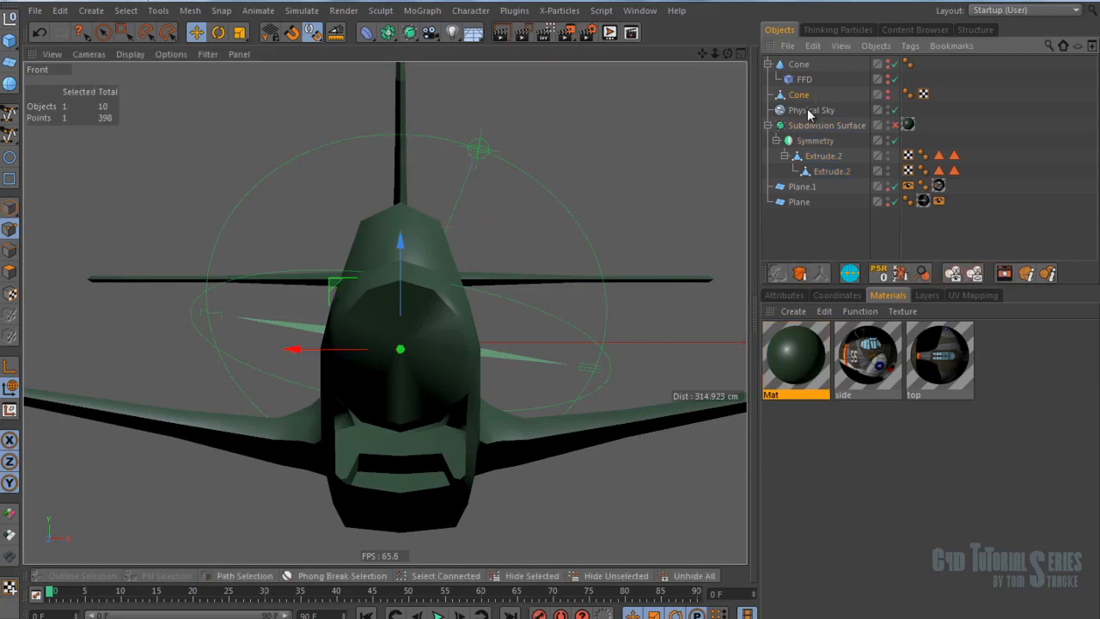
{"action": "left_click", "coordinate": [840, 157]}
{"action": "key", "text": "0"}
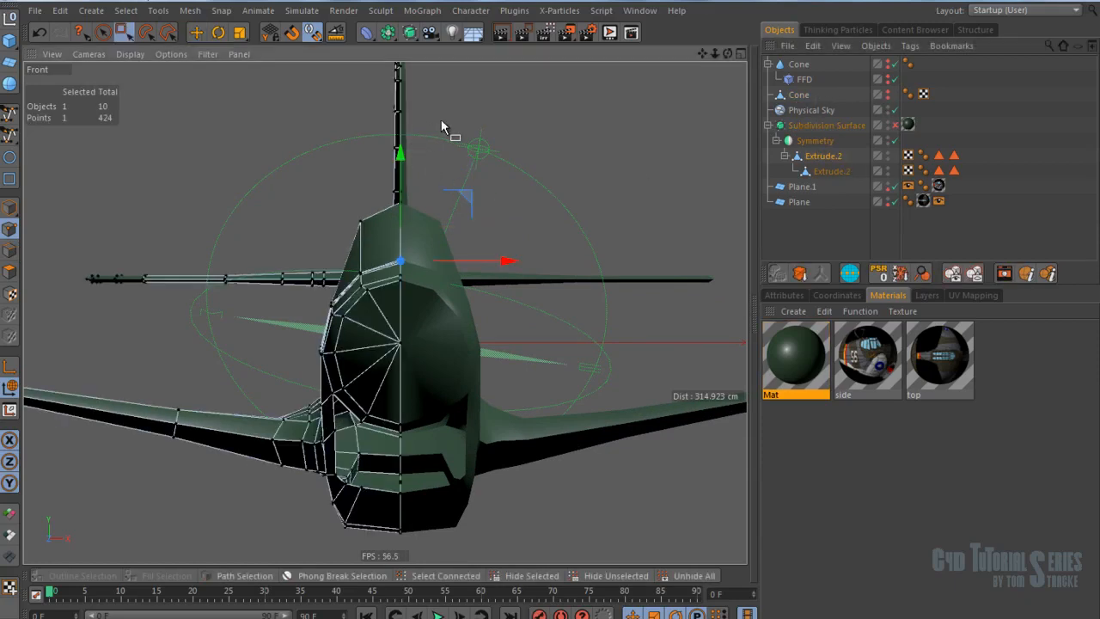
{"action": "middle_click_drag", "start_coordinate": [429, 200], "coordinate": [428, 231], "text": "alt"}
{"action": "left_click_drag", "start_coordinate": [447, 214], "coordinate": [392, 558]}
{"action": "middle_click_drag", "start_coordinate": [454, 458], "coordinate": [453, 404], "text": "alt"}
{"action": "left_click_drag", "start_coordinate": [417, 140], "coordinate": [391, 559], "text": "ctrl"}
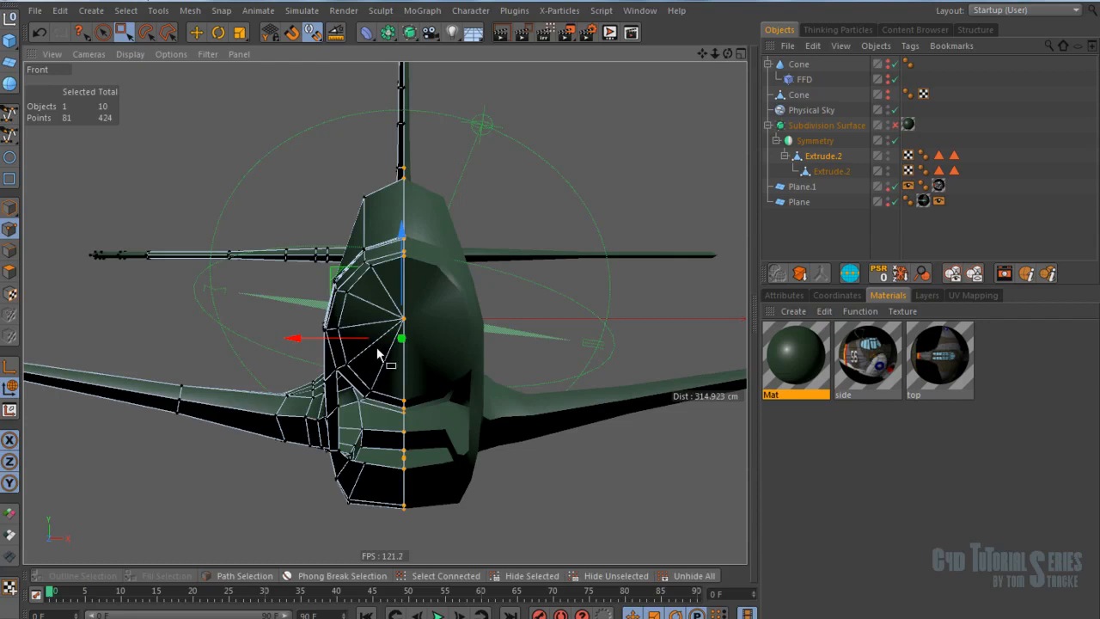
{"action": "key", "text": "t"}
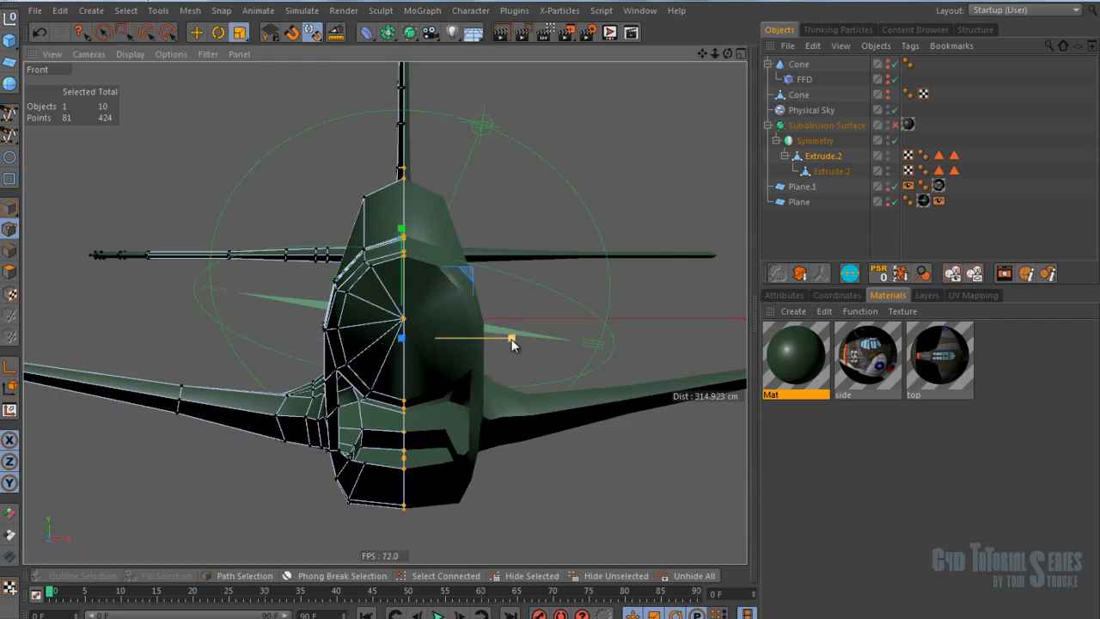
{"action": "left_click_drag", "start_coordinate": [511, 339], "coordinate": [406, 351]}
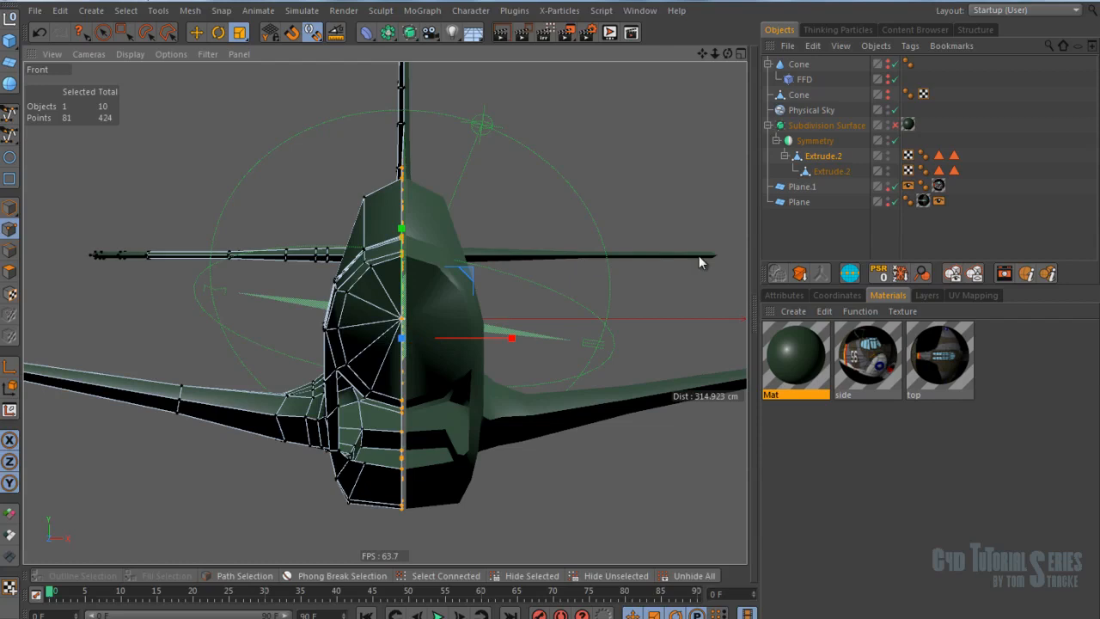
Step: Use Set Point Value to set the selected centre-line points' X to 0 cm in the World coordinate system
{"action": "right_click", "coordinate": [679, 285]}
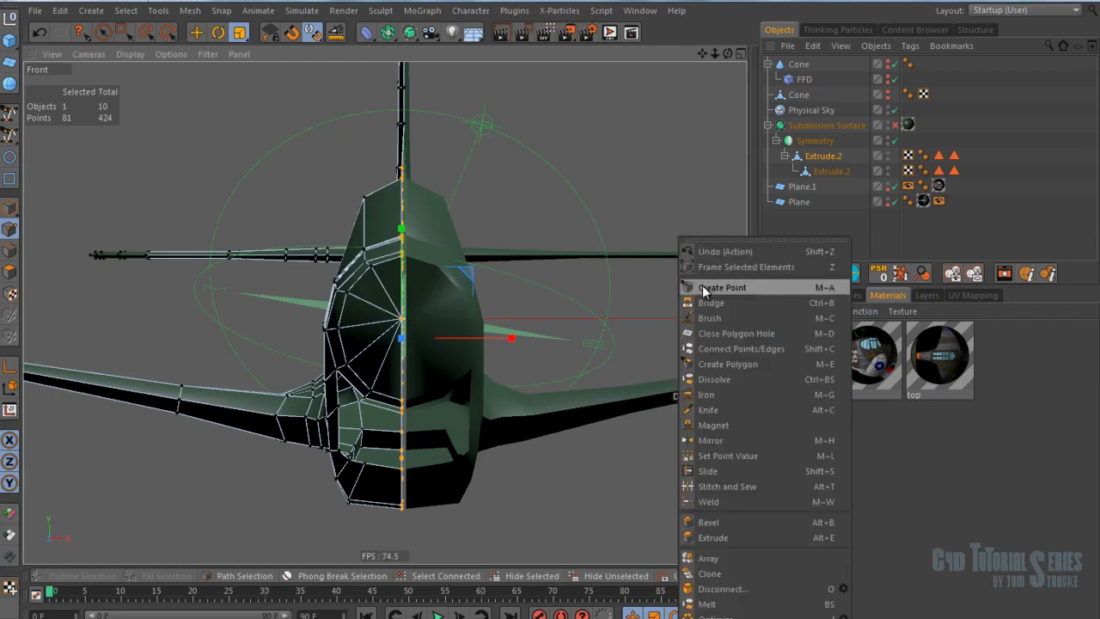
{"action": "left_click", "coordinate": [732, 457]}
{"action": "left_click", "coordinate": [782, 296]}
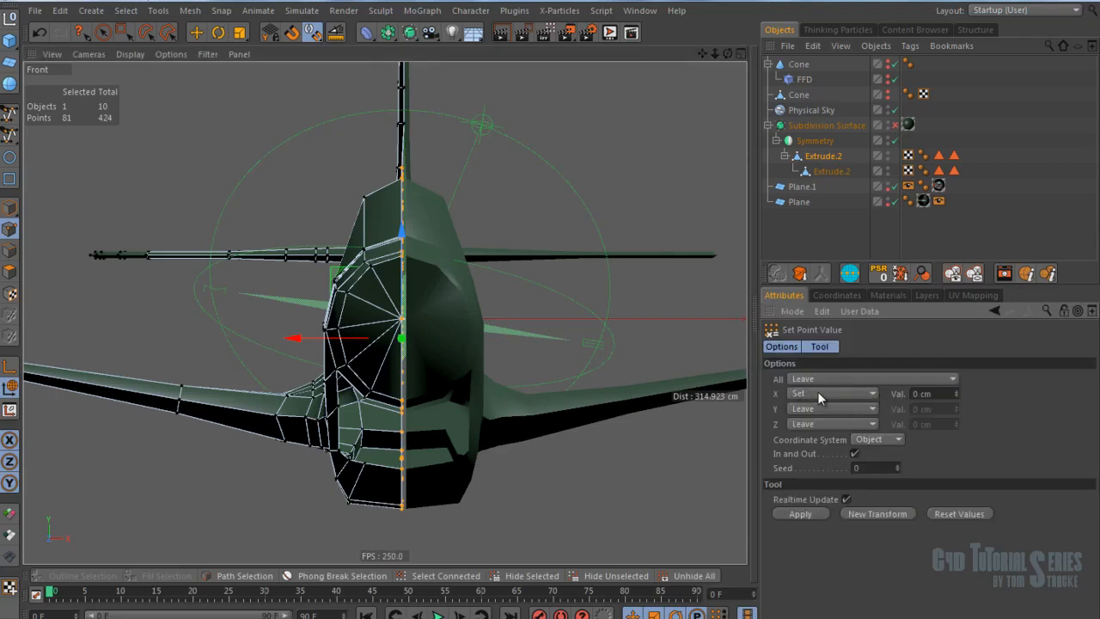
{"action": "left_click", "coordinate": [937, 393]}
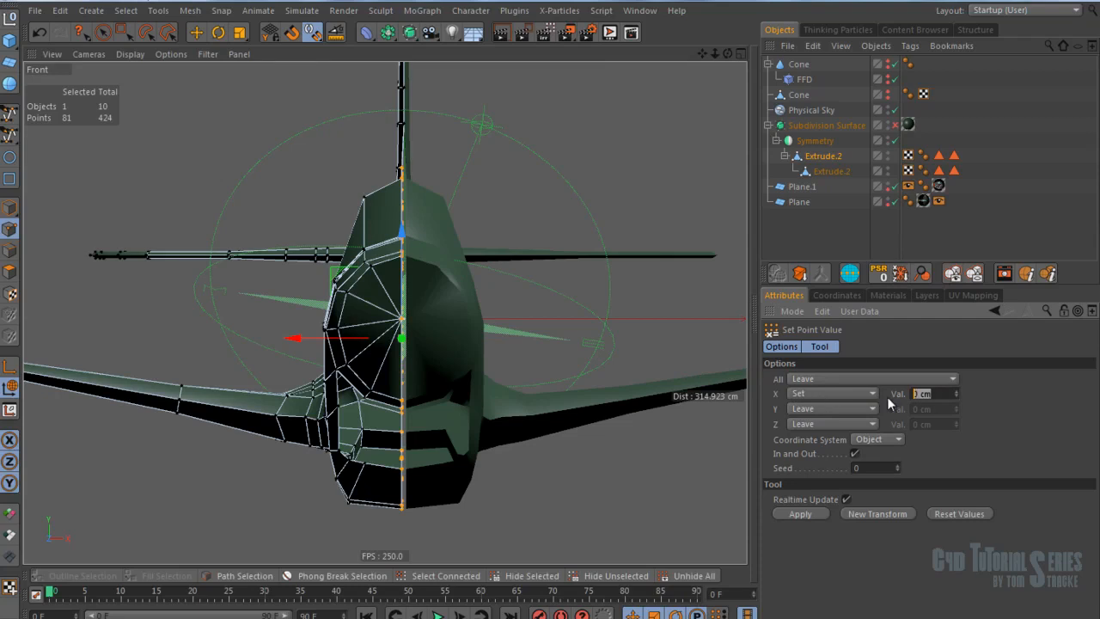
{"action": "left_click", "coordinate": [830, 395]}
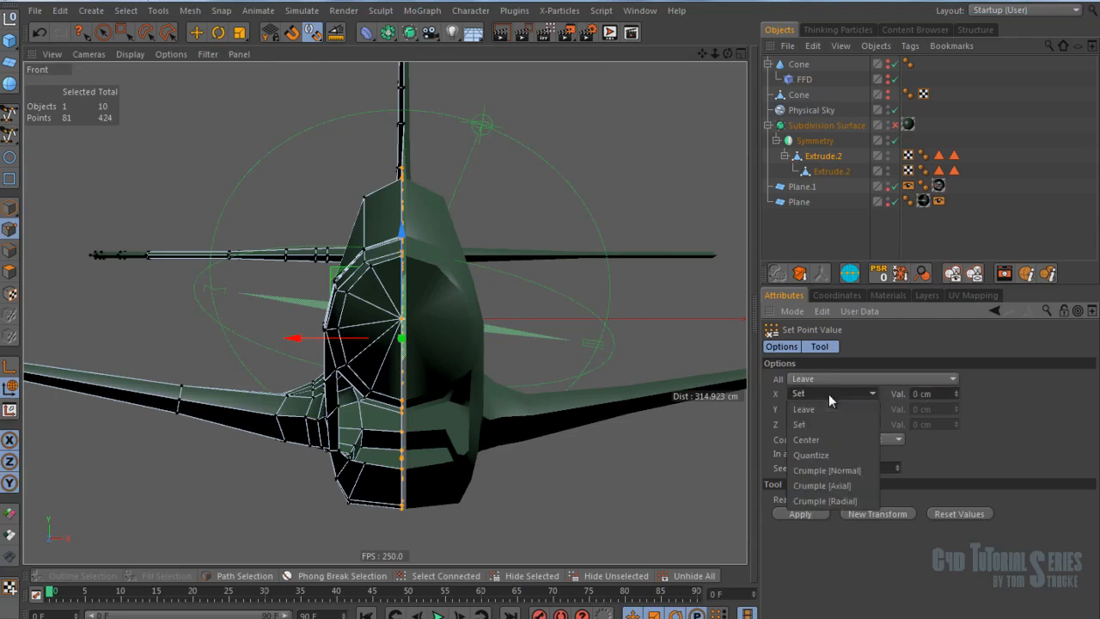
{"action": "left_click", "coordinate": [811, 423]}
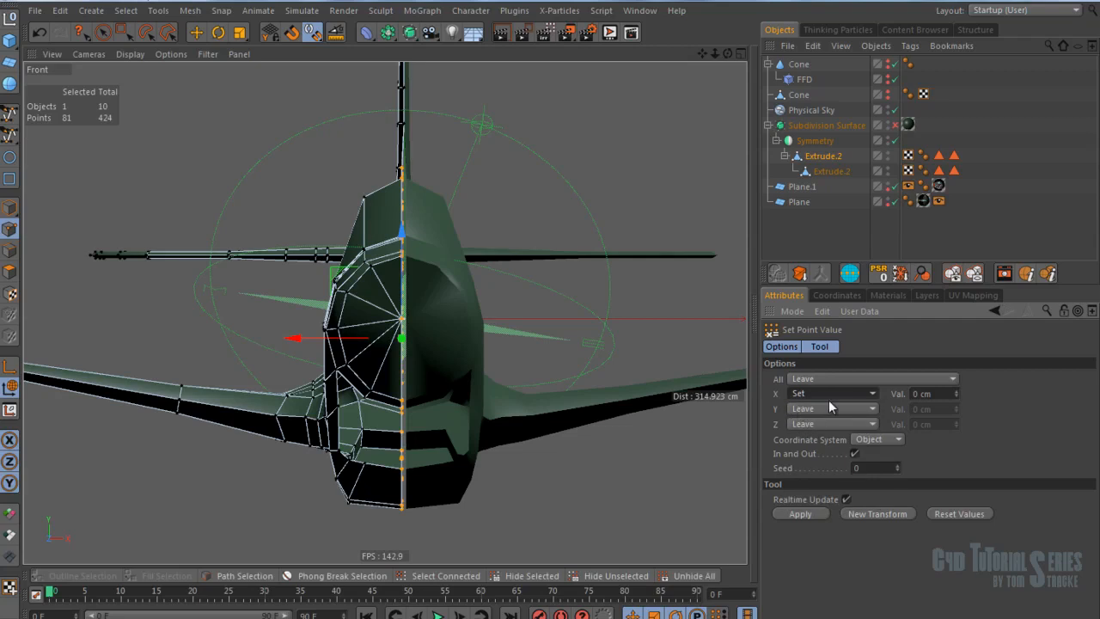
{"action": "left_click", "coordinate": [891, 440]}
{"action": "left_click", "coordinate": [869, 466]}
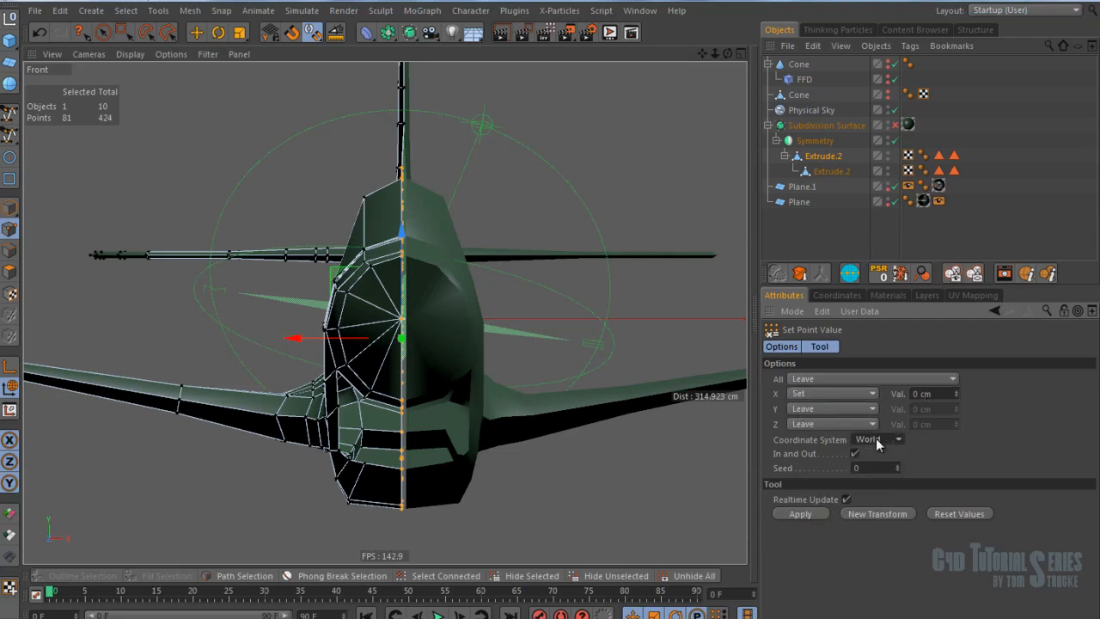
{"action": "left_click", "coordinate": [799, 515]}
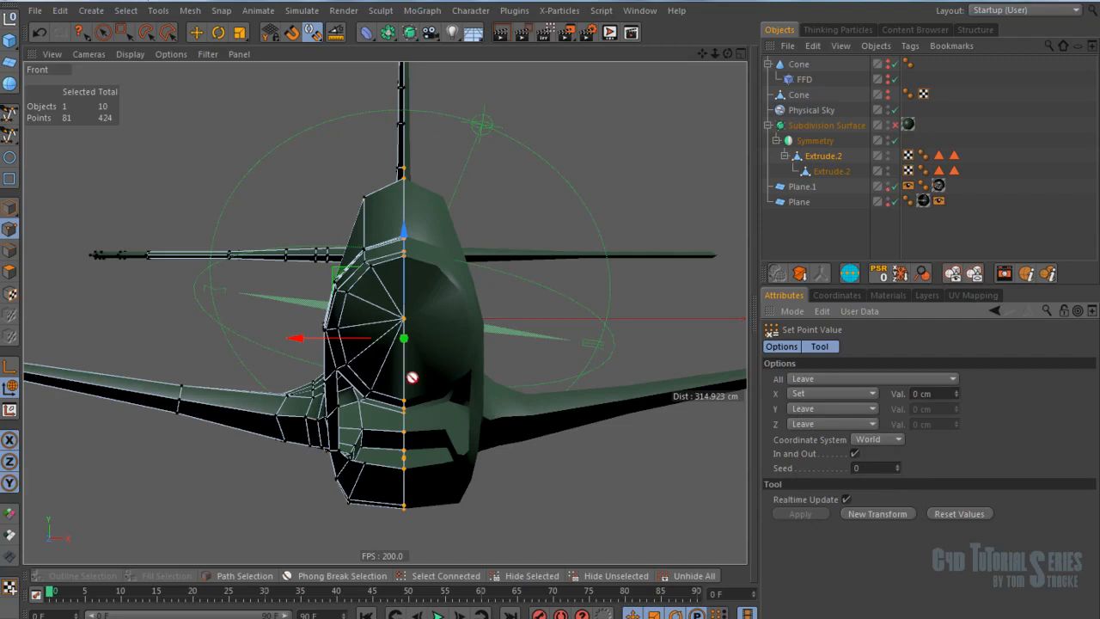
Step: Return to the Move tool and model mode, and look over the aircraft in the perspective view
{"action": "key", "text": "e"}
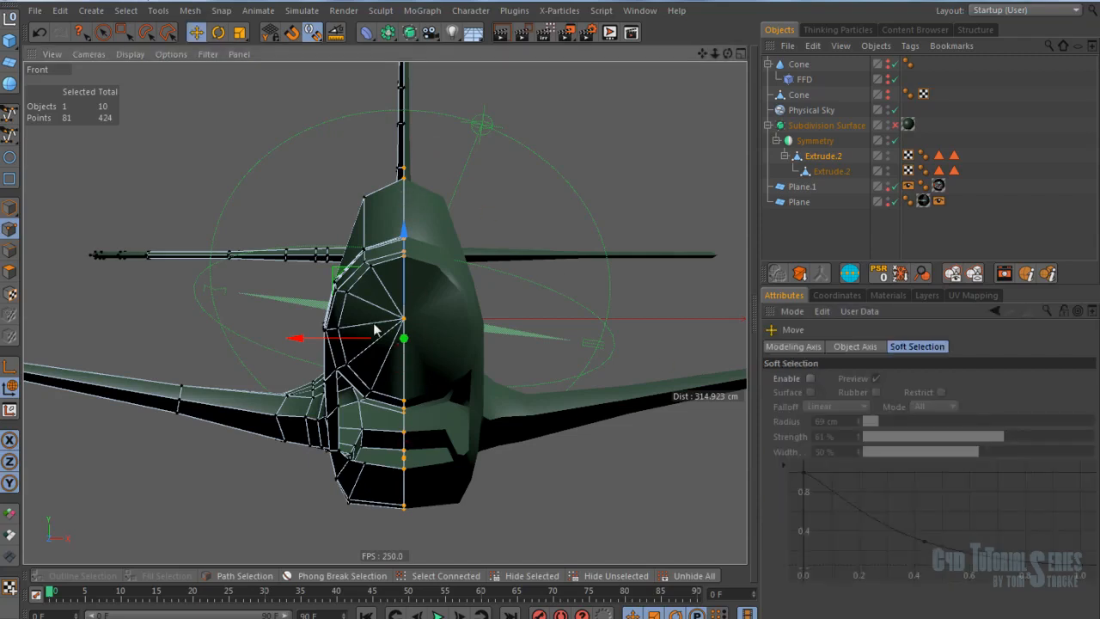
{"action": "left_click", "coordinate": [10, 207]}
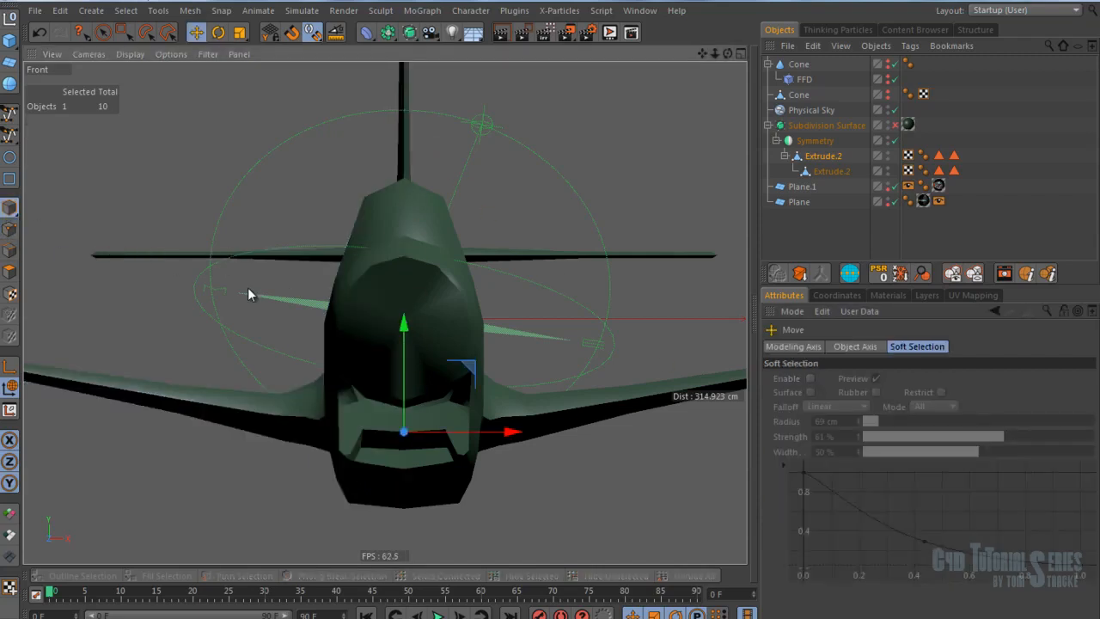
{"action": "key", "text": "F1"}
{"action": "left_click_drag", "start_coordinate": [347, 320], "coordinate": [407, 347], "text": "alt"}
Step: Switch to the p40_11.c4d project and select a single point of Extrude at the edge of the wing's gun opening
{"action": "key", "text": "v"}
{"action": "mouse_move", "coordinate": [445, 381]}
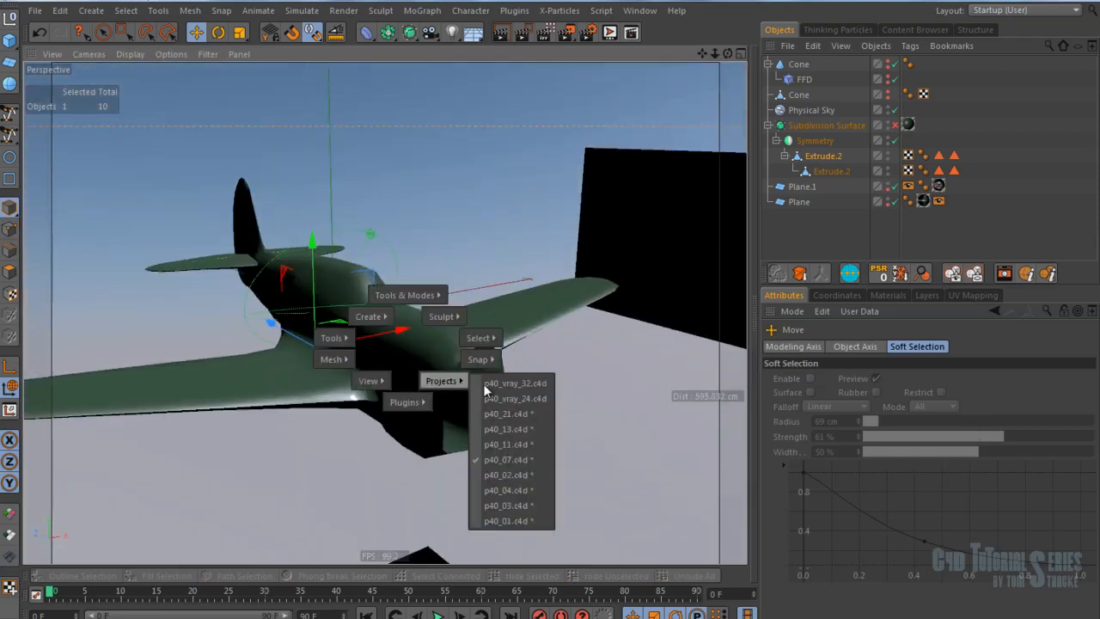
{"action": "left_click", "coordinate": [518, 445]}
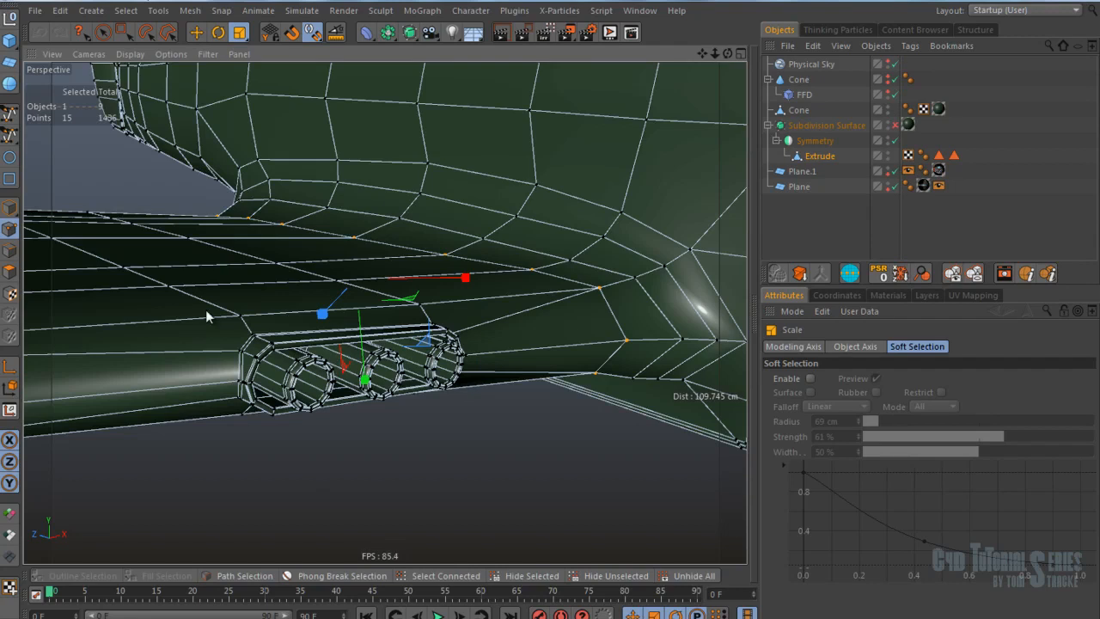
{"action": "left_click", "coordinate": [238, 343]}
{"action": "left_click", "coordinate": [257, 338]}
Step: Examine the mesh of the three round gun barrels and the opening that surrounds them in the wing
{"action": "left_click_drag", "start_coordinate": [342, 351], "coordinate": [147, 313], "text": "alt"}
{"action": "left_click_drag", "start_coordinate": [471, 517], "coordinate": [429, 431], "text": "alt"}
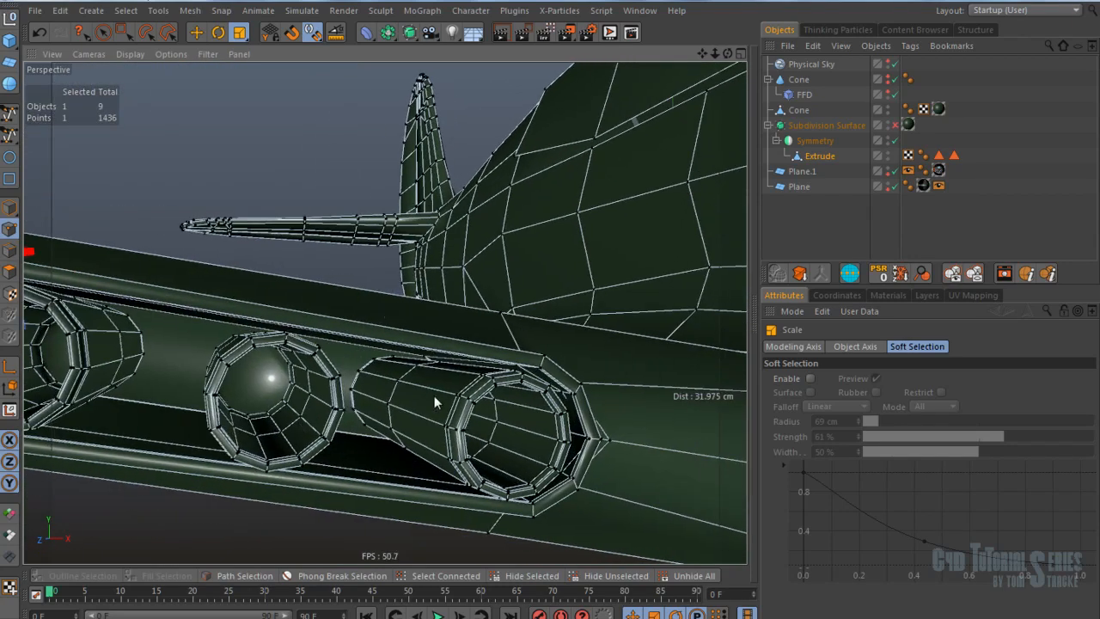
{"action": "left_click_drag", "start_coordinate": [554, 418], "coordinate": [393, 374], "text": "alt"}
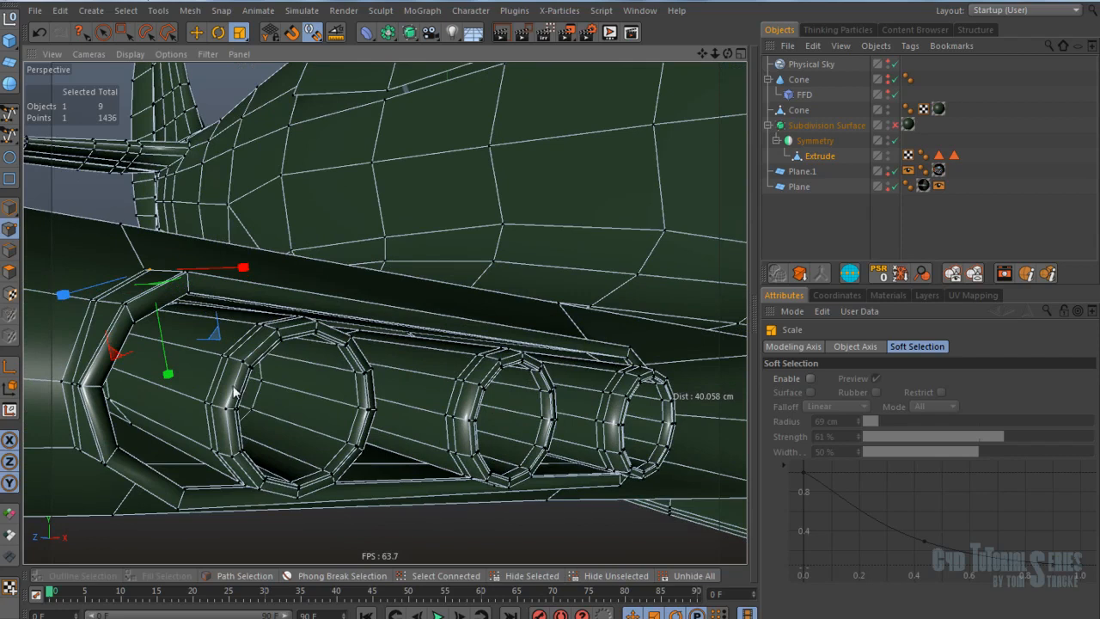
Step: Examine the edge flow of the rear fuselage, the nose intake and the lower fuselage opening from several angles
{"action": "left_click_drag", "start_coordinate": [273, 367], "coordinate": [258, 353], "text": "alt"}
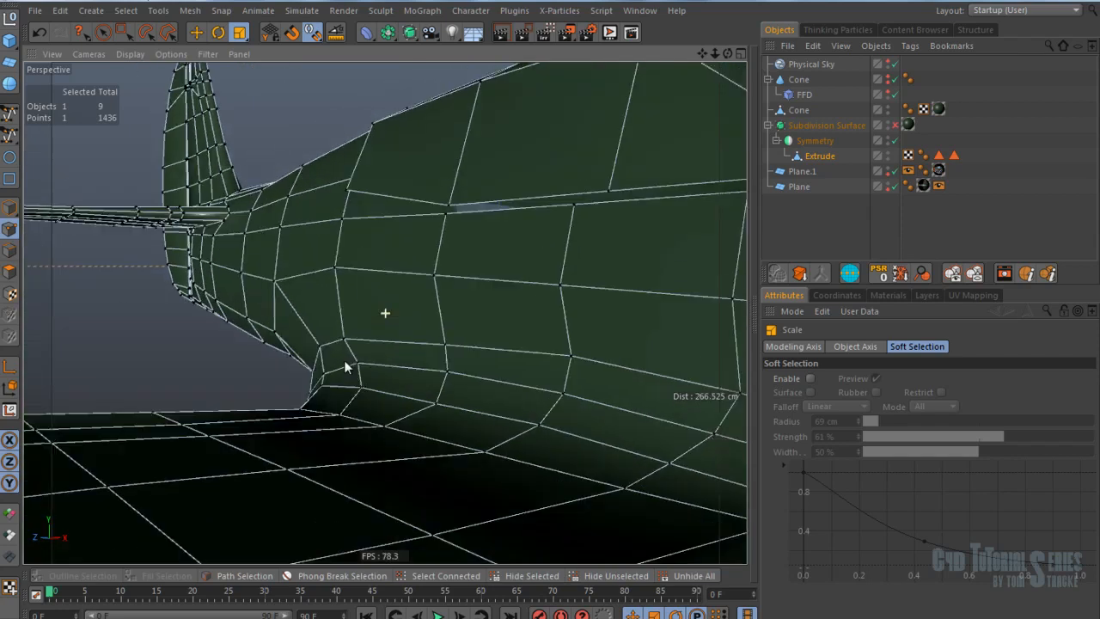
{"action": "right_click_drag", "start_coordinate": [347, 364], "coordinate": [355, 377], "text": "alt"}
{"action": "left_click_drag", "start_coordinate": [354, 376], "coordinate": [385, 471], "text": "alt"}
{"action": "right_click_drag", "start_coordinate": [385, 471], "coordinate": [378, 471], "text": "alt"}
{"action": "left_click_drag", "start_coordinate": [378, 472], "coordinate": [345, 396], "text": "alt"}
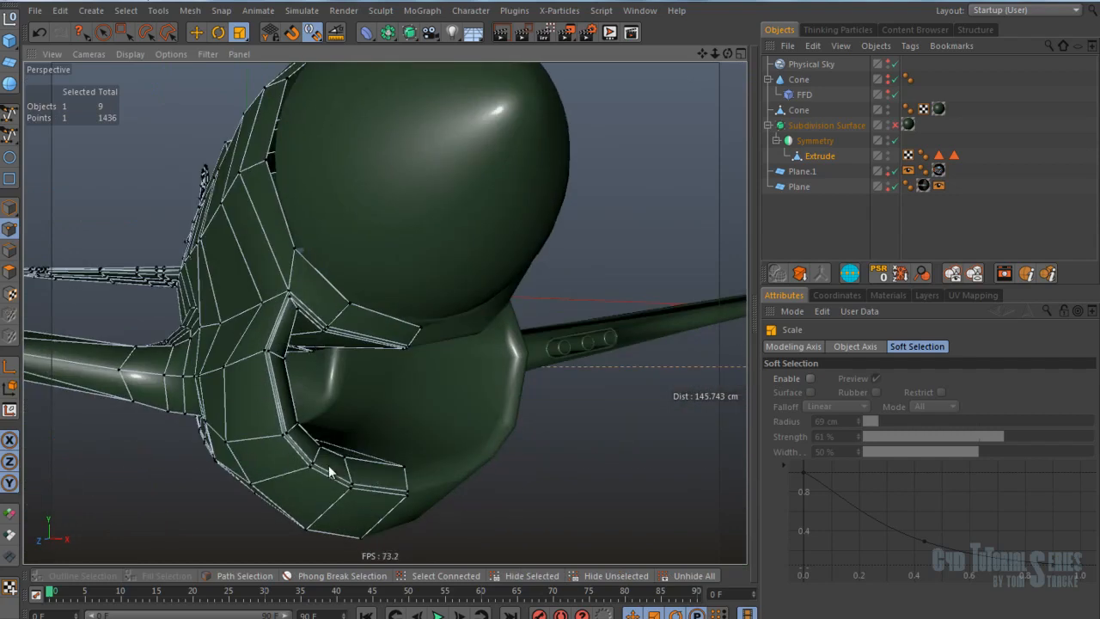
{"action": "left_click_drag", "start_coordinate": [236, 383], "coordinate": [445, 334], "text": "alt"}
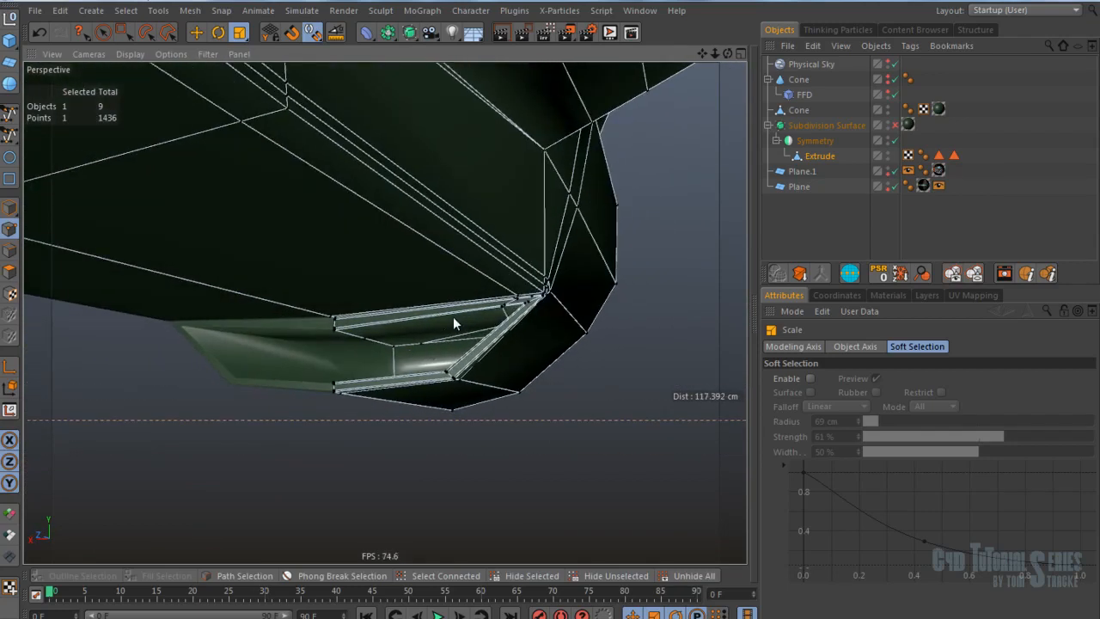
{"action": "left_click_drag", "start_coordinate": [535, 303], "coordinate": [514, 264], "text": "alt"}
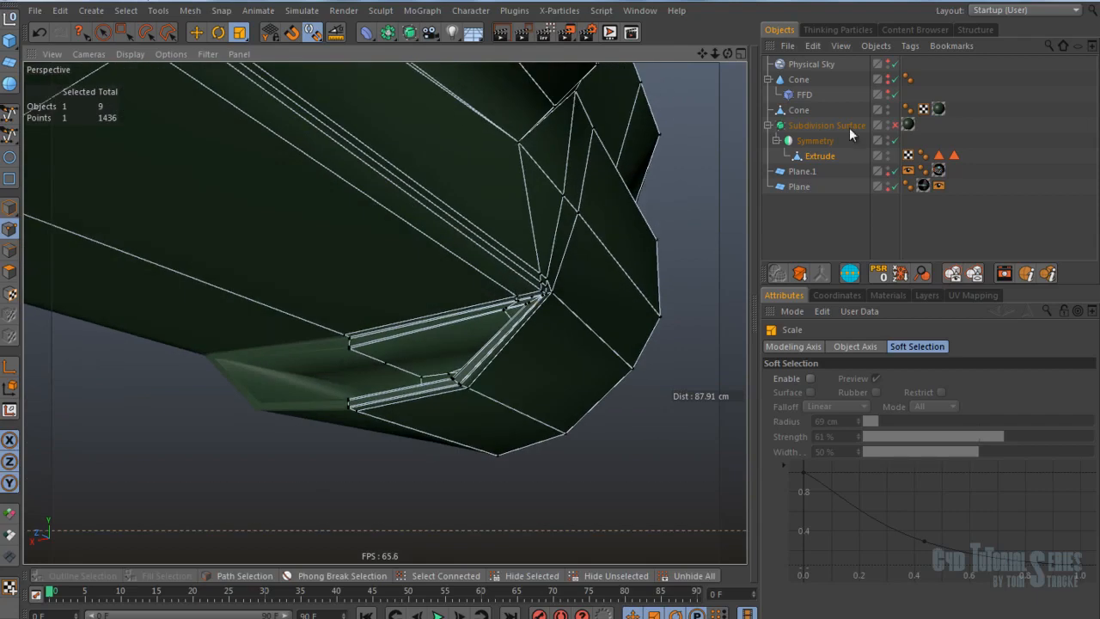
Step: Enable and disable the Subdivision Surface to compare the smoothed lower fuselage opening with its base mesh
{"action": "left_click", "coordinate": [894, 125]}
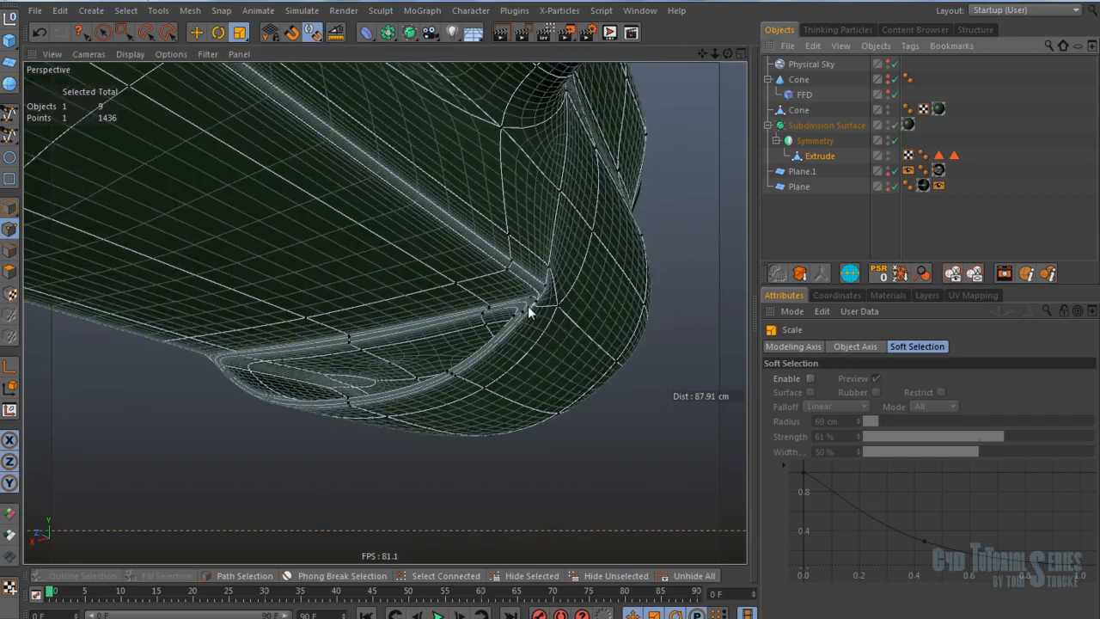
{"action": "left_click", "coordinate": [894, 125]}
{"action": "scroll", "coordinate": [541, 292], "scroll_direction": "up", "scroll_amount": 10}
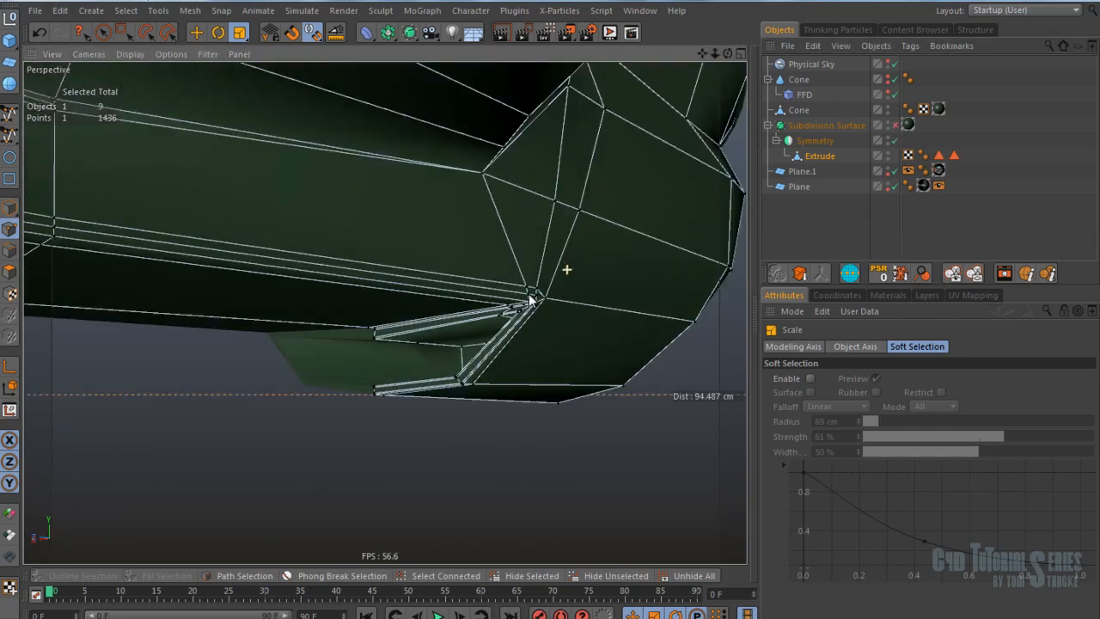
{"action": "left_click_drag", "start_coordinate": [479, 270], "coordinate": [427, 274], "text": "alt"}
Step: Select a point inside the lower fuselage opening and activate the Knife in Line mode with Visible Only disabled
{"action": "left_click", "coordinate": [445, 295]}
{"action": "key", "text": "e"}
{"action": "left_click_drag", "start_coordinate": [363, 338], "coordinate": [408, 377], "text": "alt"}
{"action": "key", "text": "k"}
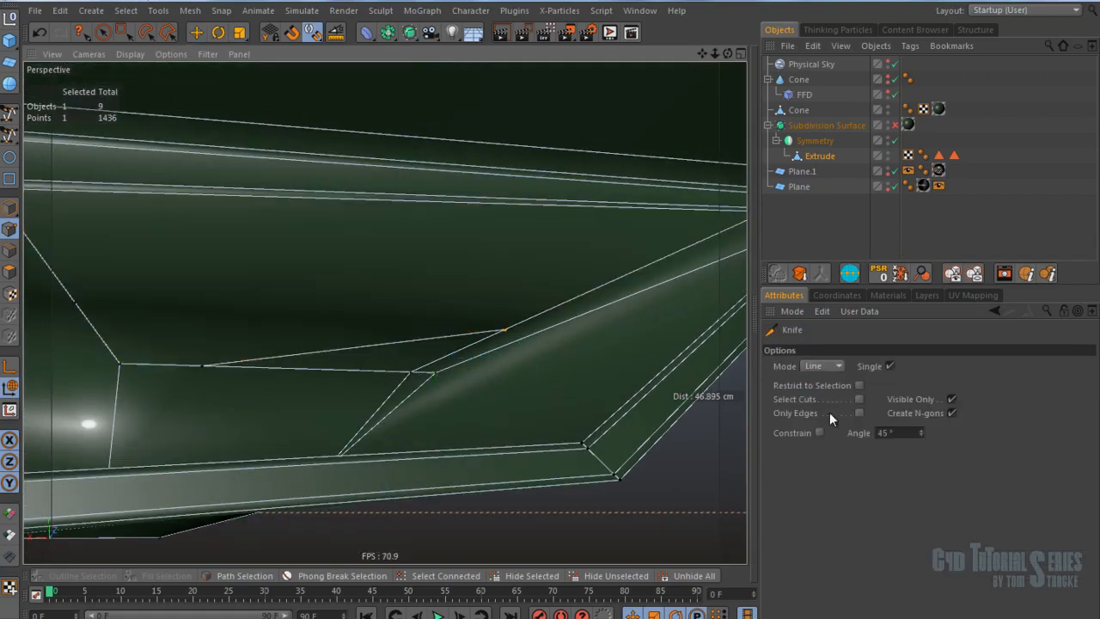
{"action": "left_click", "coordinate": [950, 400]}
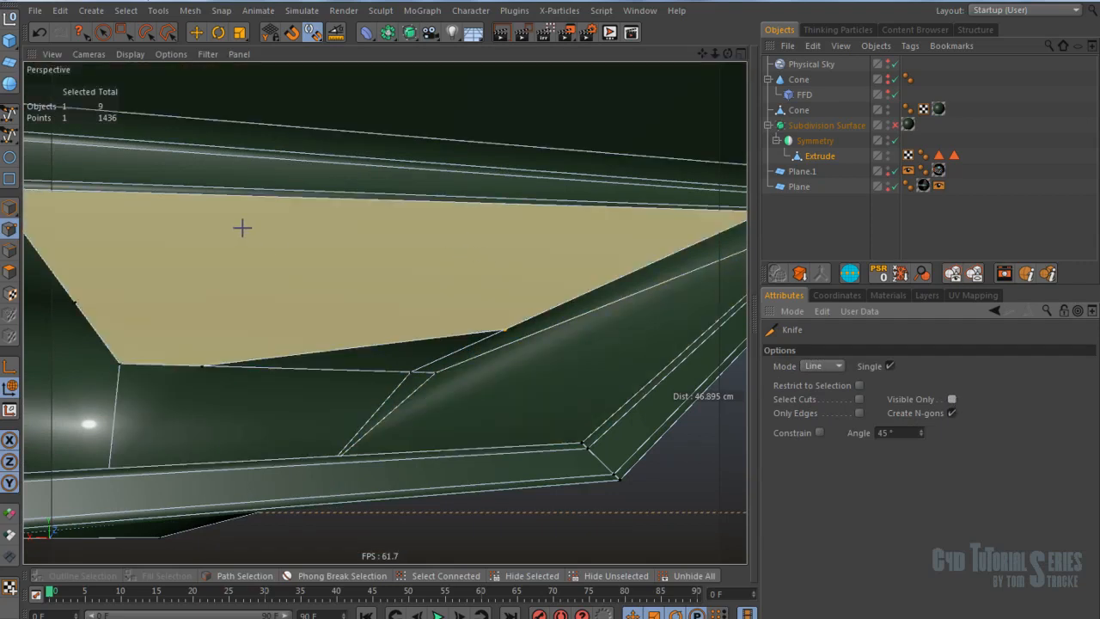
{"action": "scroll", "coordinate": [358, 263], "scroll_direction": "down", "scroll_amount": 5}
{"action": "left_click", "coordinate": [375, 292]}
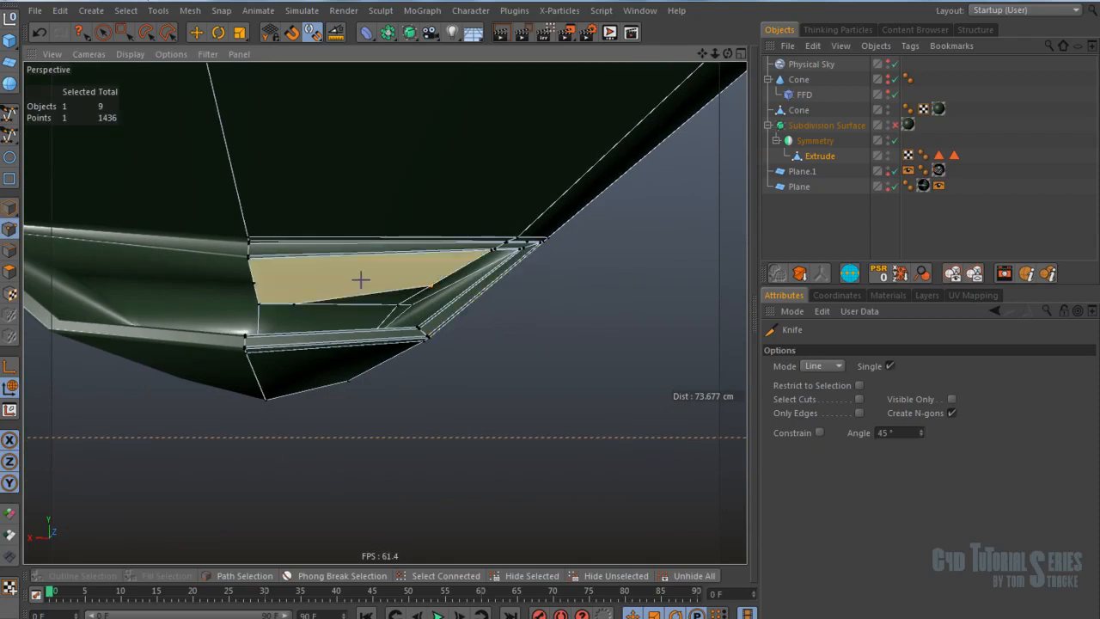
Step: Inspect the supporting edges around the lower fuselage opening and enable the Subdivision Surface to compare the smoothed result
{"action": "scroll", "coordinate": [356, 283], "scroll_direction": "down", "scroll_amount": 10}
{"action": "scroll", "coordinate": [313, 357], "scroll_direction": "up", "scroll_amount": 10}
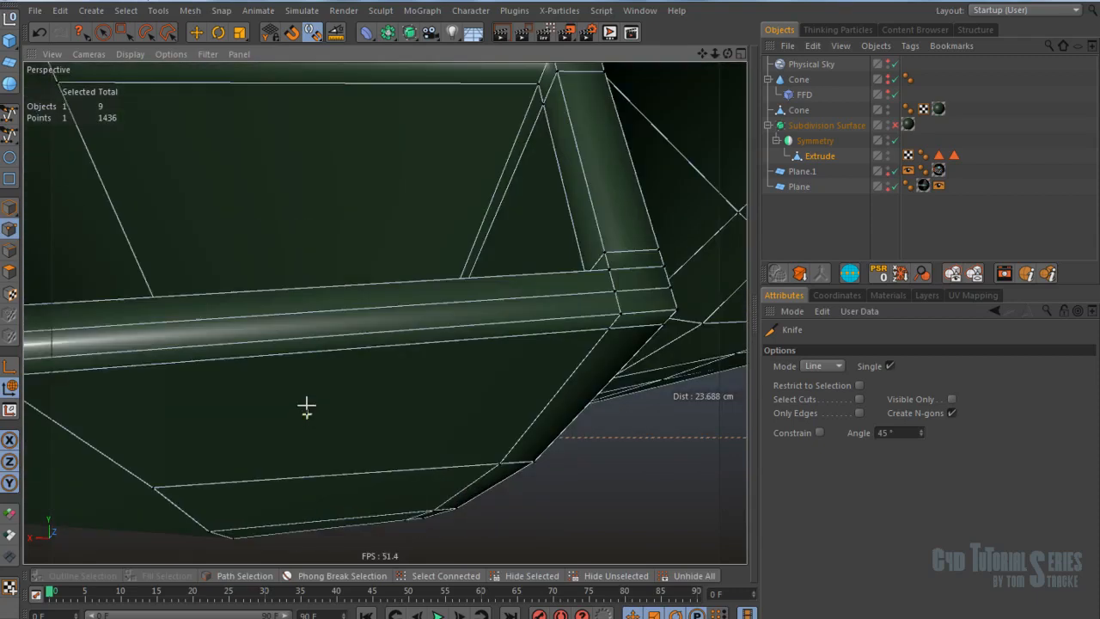
{"action": "left_click_drag", "start_coordinate": [335, 399], "coordinate": [352, 292], "text": "alt"}
{"action": "left_click_drag", "start_coordinate": [505, 188], "coordinate": [423, 322], "text": "alt"}
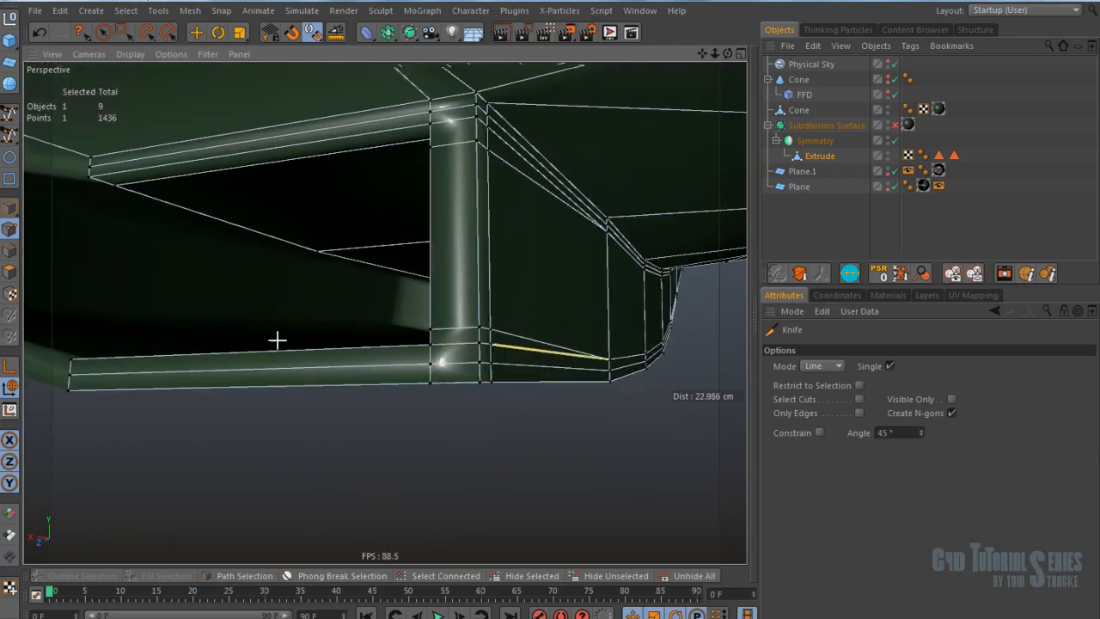
{"action": "left_click", "coordinate": [895, 122]}
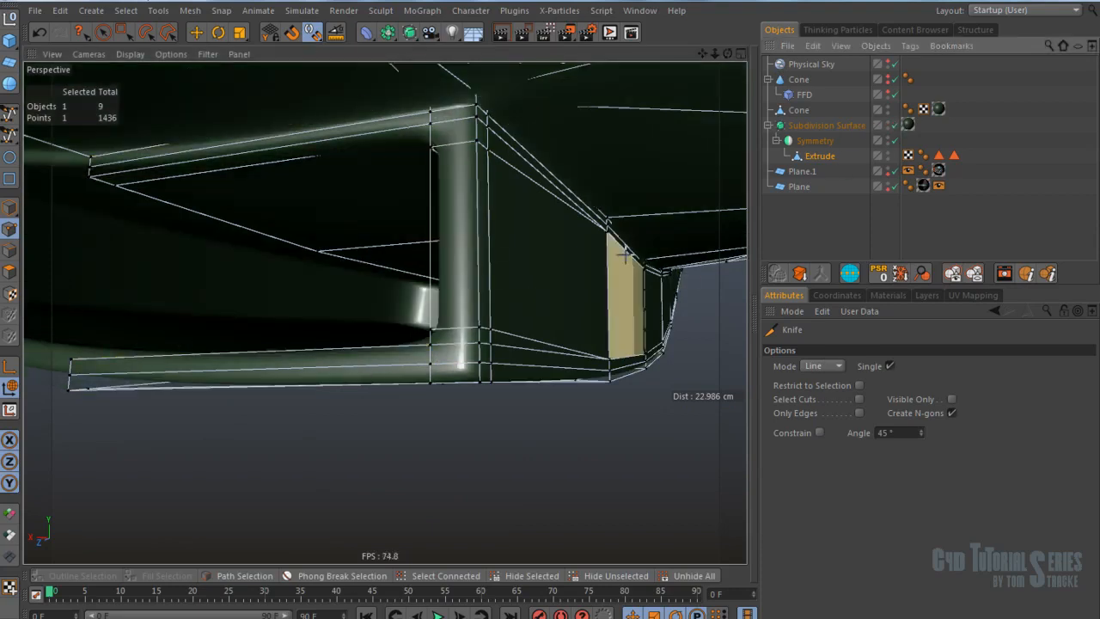
{"action": "scroll", "coordinate": [616, 257], "scroll_direction": "down", "scroll_amount": 8}
{"action": "left_click_drag", "start_coordinate": [604, 250], "coordinate": [538, 164], "text": "alt"}
{"action": "left_click_drag", "start_coordinate": [468, 231], "coordinate": [240, 227], "text": "alt"}
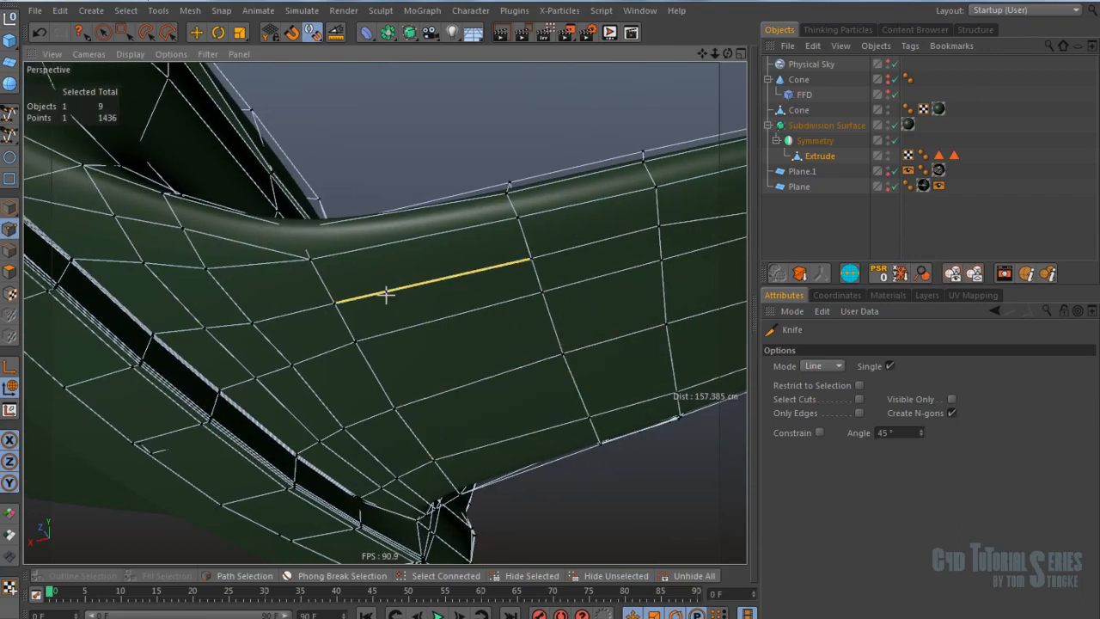
Step: Switch to the p40_13.c4d project and disable Subdivision Surface and Symmetry to expose the raw flap rib mesh
{"action": "key", "text": "v"}
{"action": "mouse_move", "coordinate": [417, 325]}
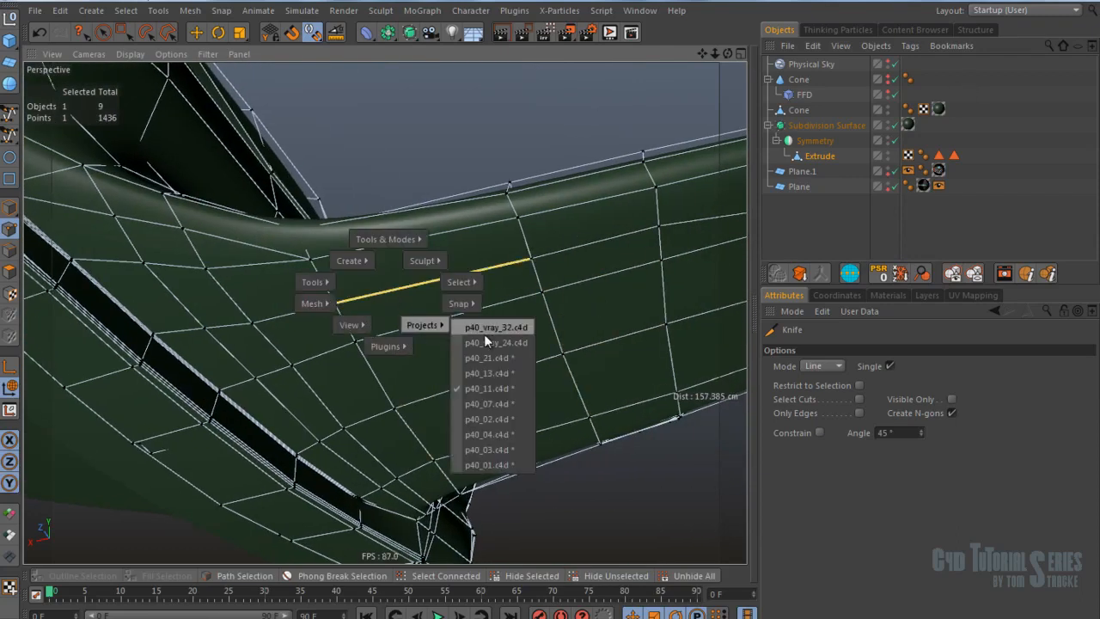
{"action": "left_click", "coordinate": [498, 374]}
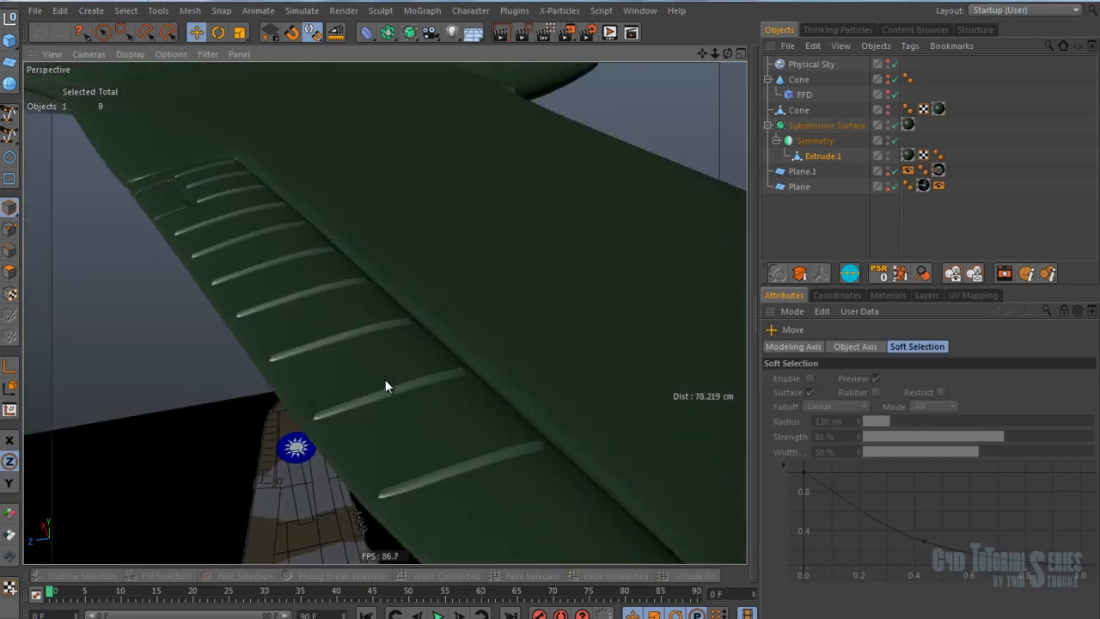
{"action": "left_click", "coordinate": [811, 159]}
{"action": "left_click", "coordinate": [894, 125]}
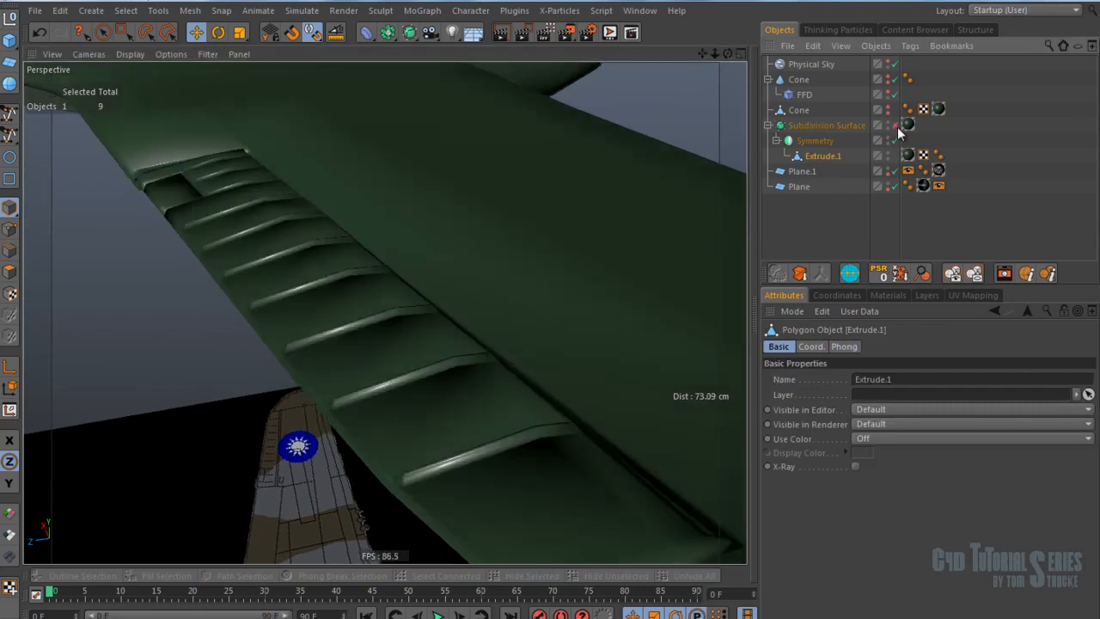
{"action": "left_click_drag", "start_coordinate": [443, 298], "coordinate": [452, 351], "text": "alt"}
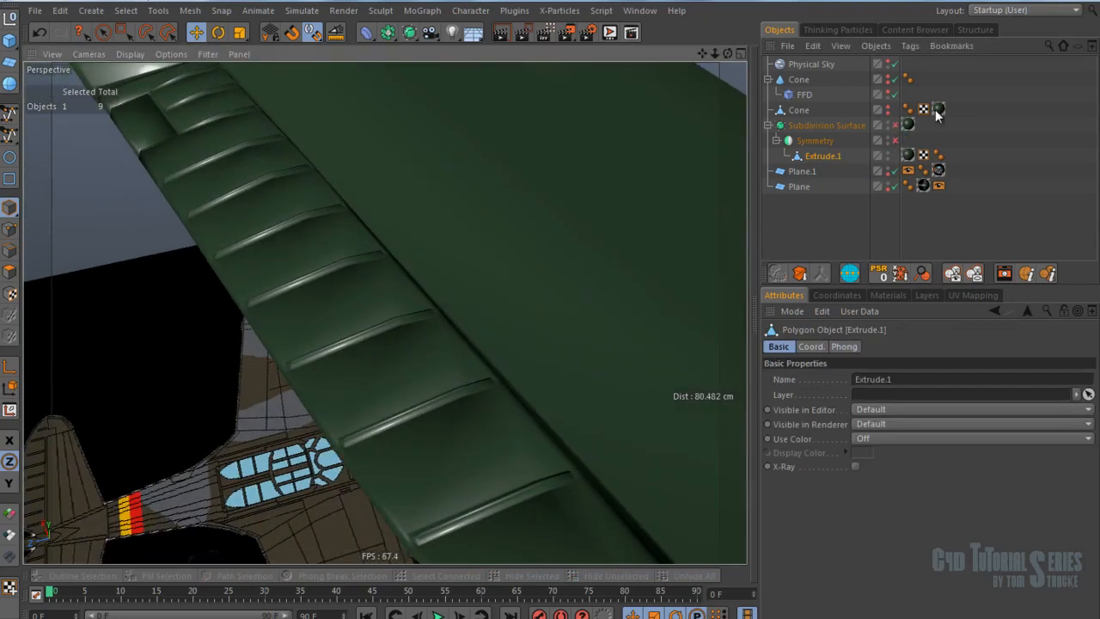
Step: Set the Phong Angle of Extrude.1's Phong tag to 80° with Angle Limit enabled
{"action": "left_click", "coordinate": [832, 128]}
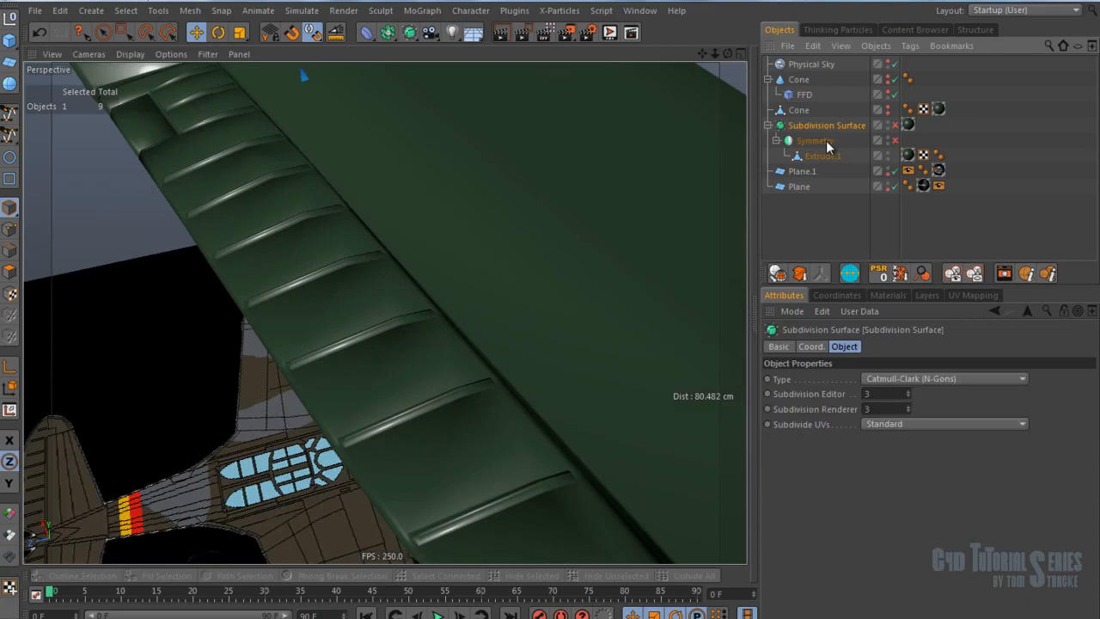
{"action": "left_click", "coordinate": [938, 155]}
{"action": "left_click", "coordinate": [846, 378]}
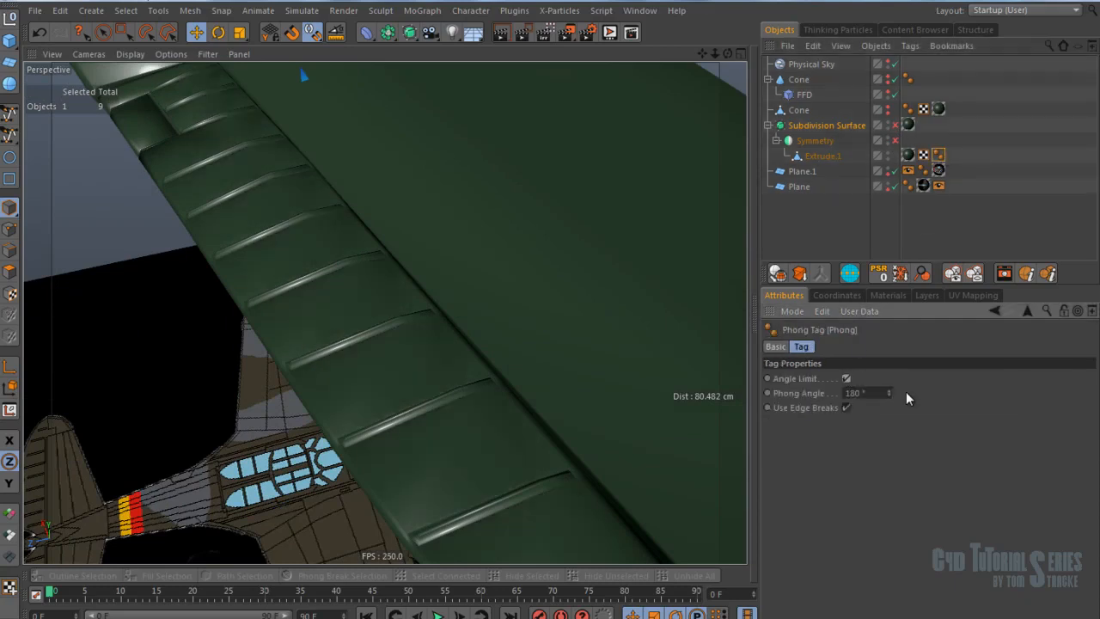
{"action": "mouse_move", "coordinate": [888, 391]}
{"action": "left_mouse_down"}
{"action": "mouse_move", "coordinate": [913, 482]}
{"action": "mouse_move", "coordinate": [916, 436]}
{"action": "left_mouse_up"}
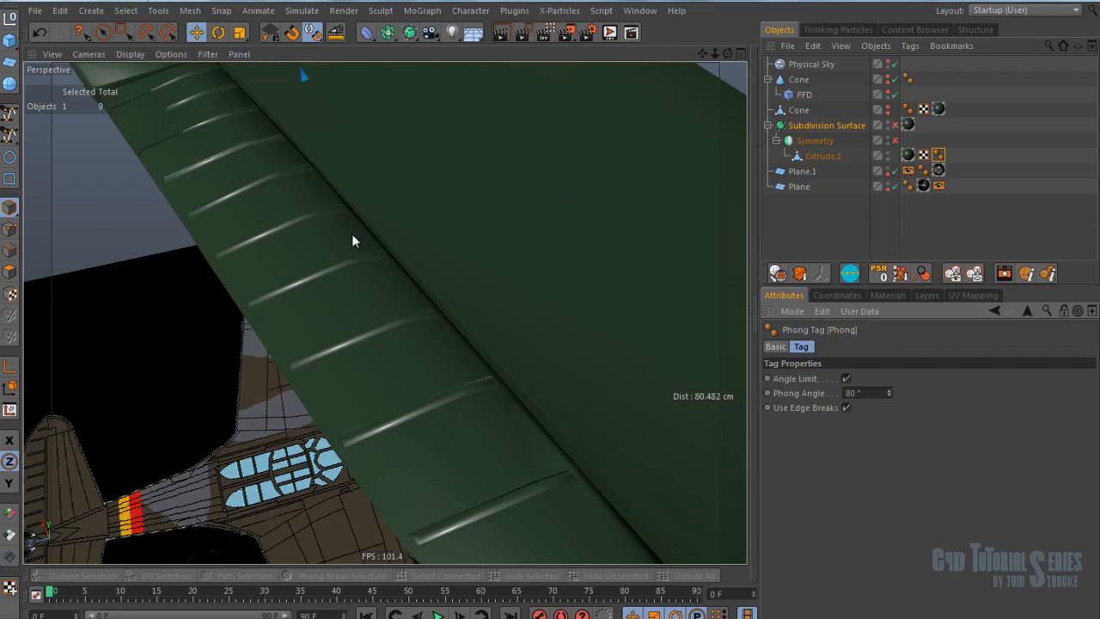
Step: Display the shaded model with wireframe lines and examine the polygons of the flap ribs up close
{"action": "right_click_drag", "start_coordinate": [358, 233], "coordinate": [350, 231], "text": "alt"}
{"action": "mouse_move", "coordinate": [351, 231]}
{"action": "left_mouse_down", "text": "alt"}
{"action": "mouse_move", "coordinate": [296, 186]}
{"action": "mouse_move", "coordinate": [360, 258]}
{"action": "left_mouse_up", "text": "alt"}
{"action": "key", "text": "n"}
{"action": "key", "text": "b"}
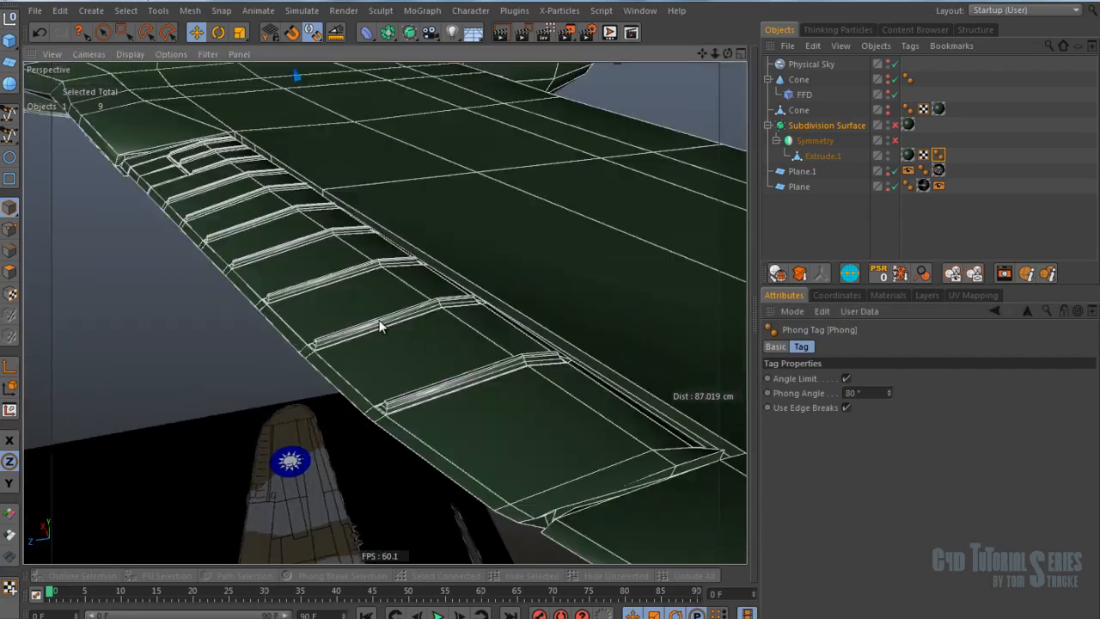
{"action": "left_click_drag", "start_coordinate": [391, 359], "coordinate": [451, 417], "text": "alt"}
{"action": "scroll", "coordinate": [447, 421], "scroll_direction": "up", "scroll_amount": 10}
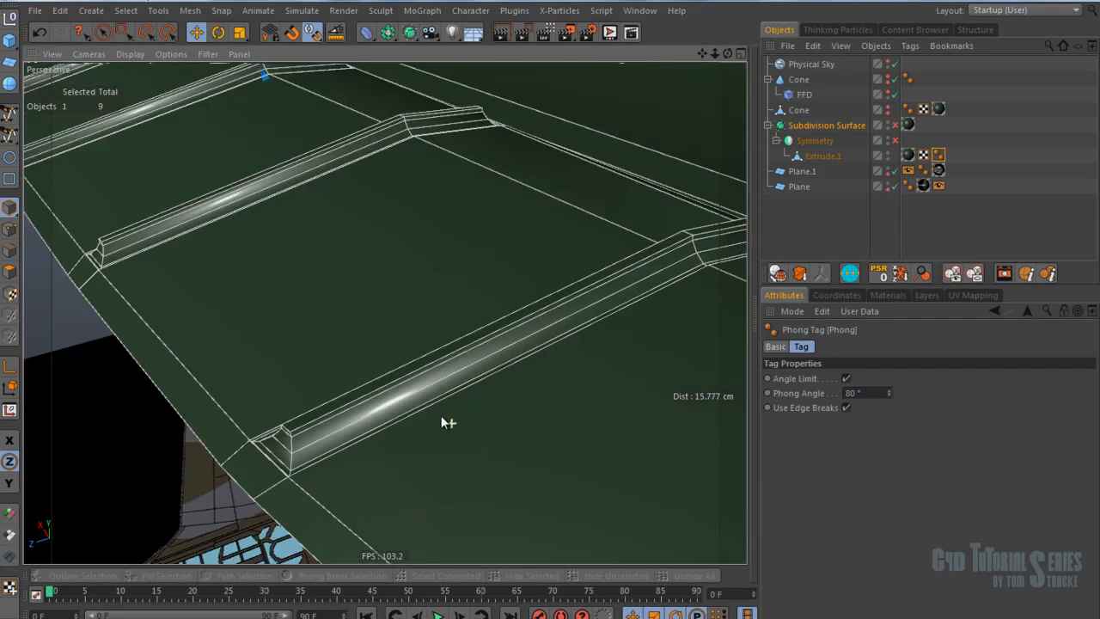
Step: Examine the Phong-shaded raw mesh of Extrude.1 around the flap ribs, the wing underside and the whole aircraft
{"action": "left_click", "coordinate": [373, 399]}
{"action": "left_click_drag", "start_coordinate": [374, 399], "coordinate": [349, 367], "text": "alt"}
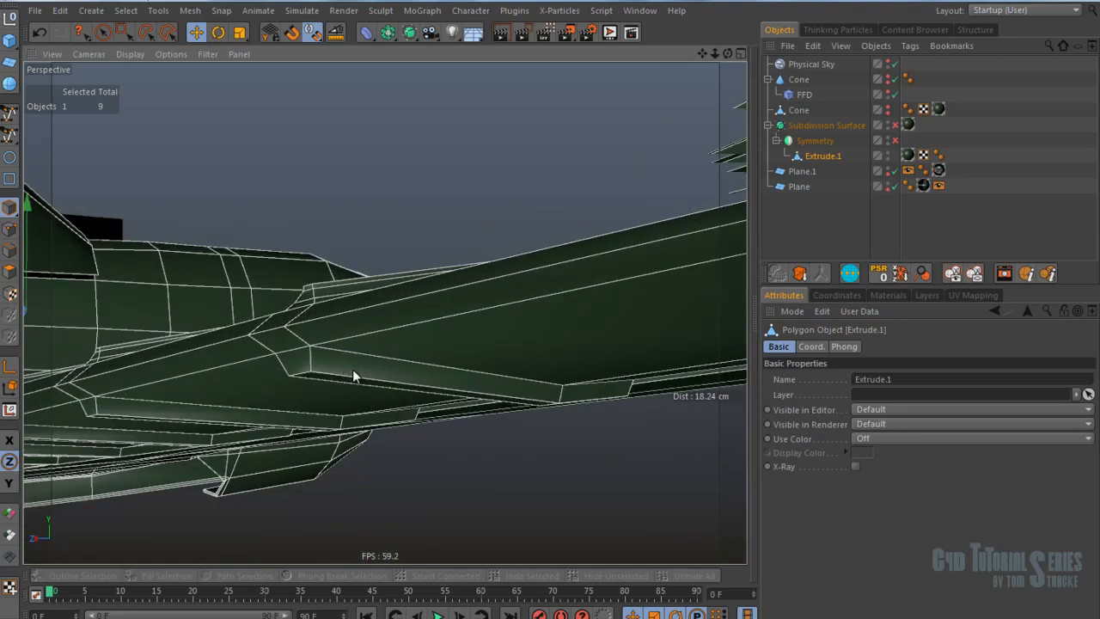
{"action": "left_click_drag", "start_coordinate": [360, 373], "coordinate": [341, 362], "text": "alt"}
{"action": "right_click_drag", "start_coordinate": [341, 362], "coordinate": [386, 359], "text": "alt"}
{"action": "left_click_drag", "start_coordinate": [387, 359], "coordinate": [282, 357], "text": "alt"}
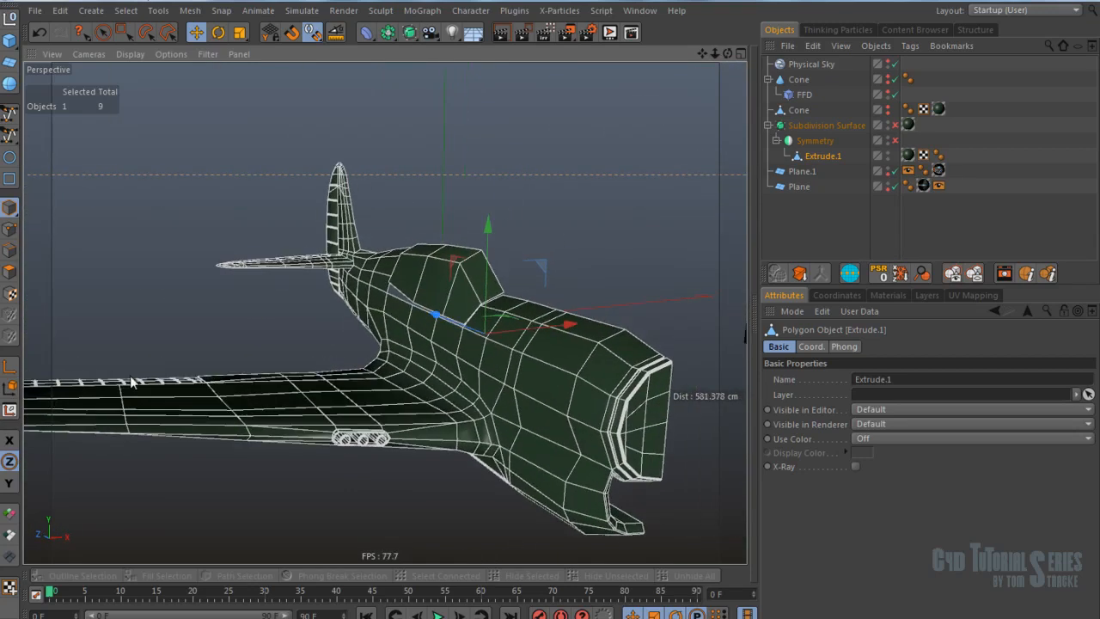
{"action": "right_click_drag", "start_coordinate": [164, 402], "coordinate": [203, 387], "text": "alt"}
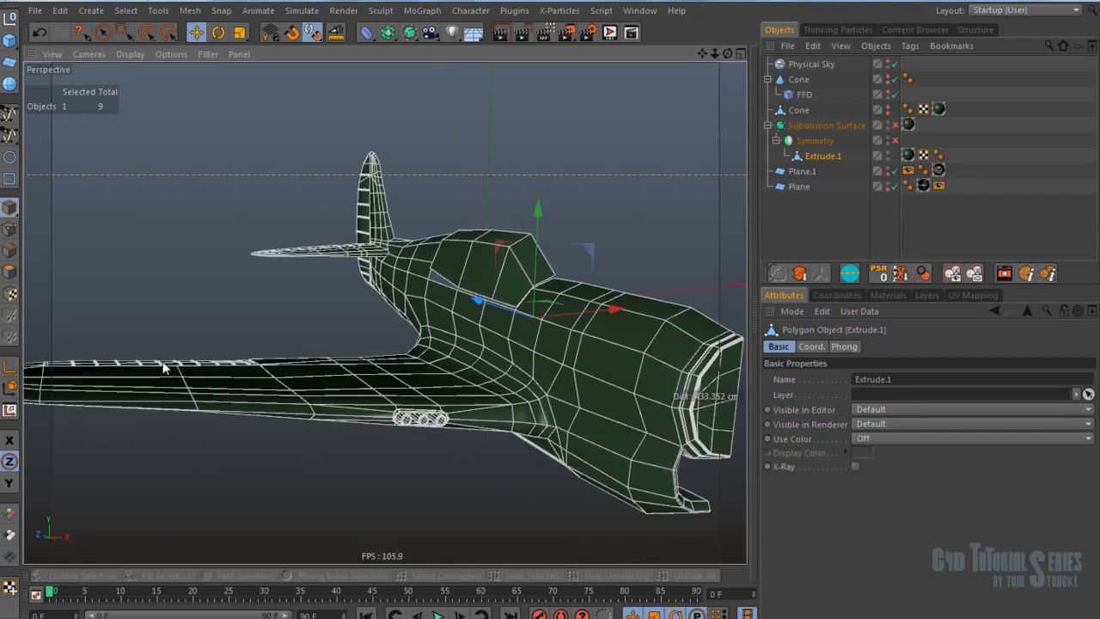
{"action": "left_click_drag", "start_coordinate": [412, 313], "coordinate": [379, 242], "text": "alt"}
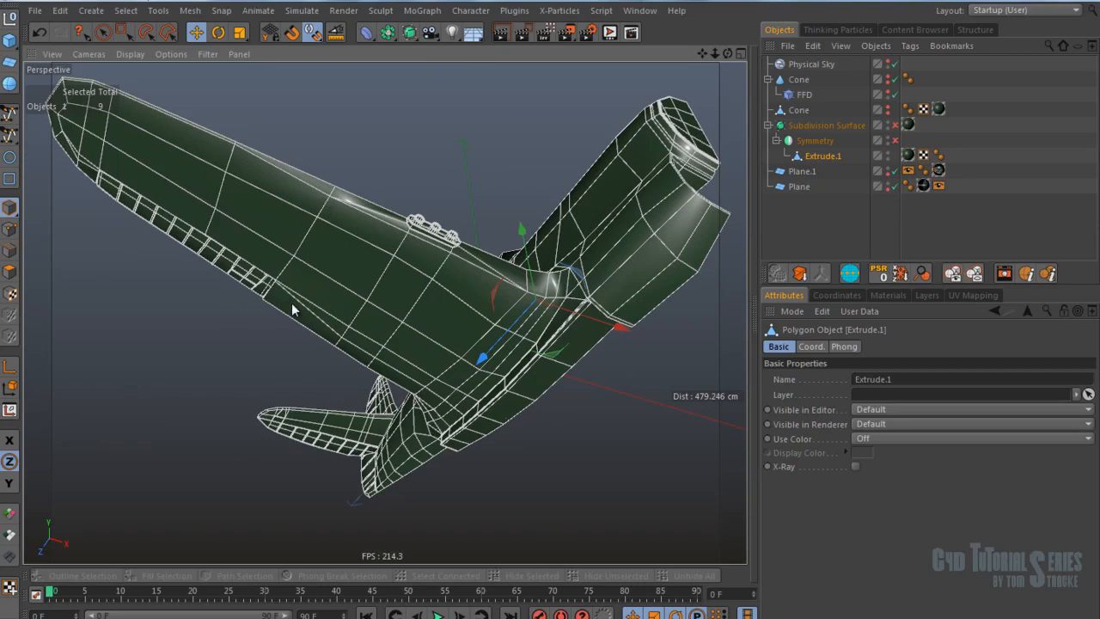
{"action": "left_click_drag", "start_coordinate": [301, 306], "coordinate": [250, 305], "text": "alt"}
{"action": "right_click_drag", "start_coordinate": [250, 305], "coordinate": [304, 274], "text": "alt"}
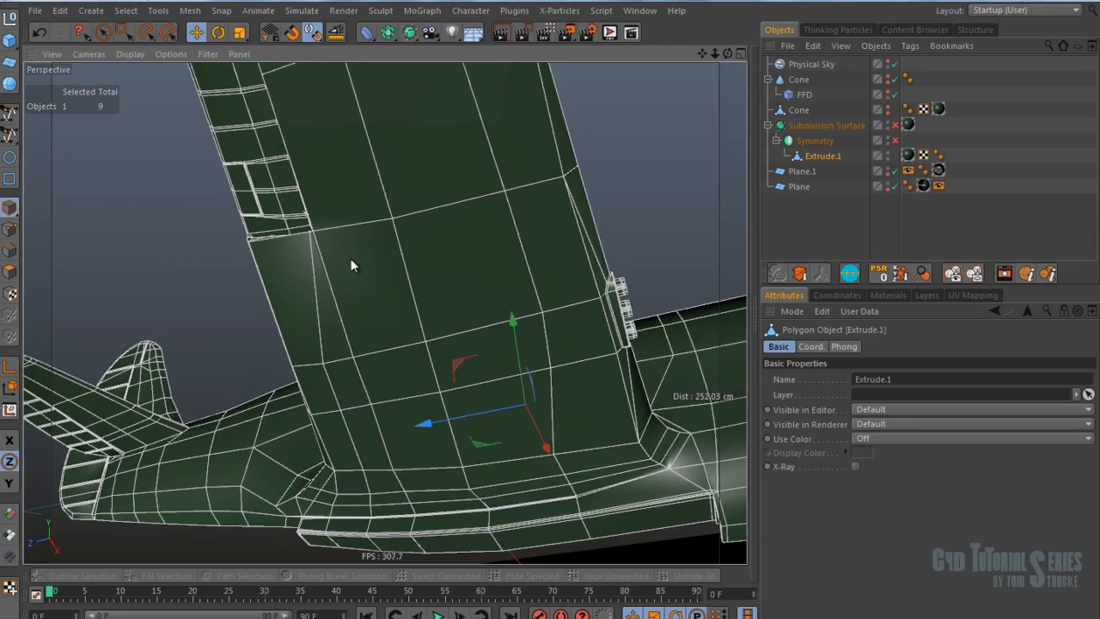
{"action": "left_click_drag", "start_coordinate": [519, 293], "coordinate": [543, 207], "text": "alt"}
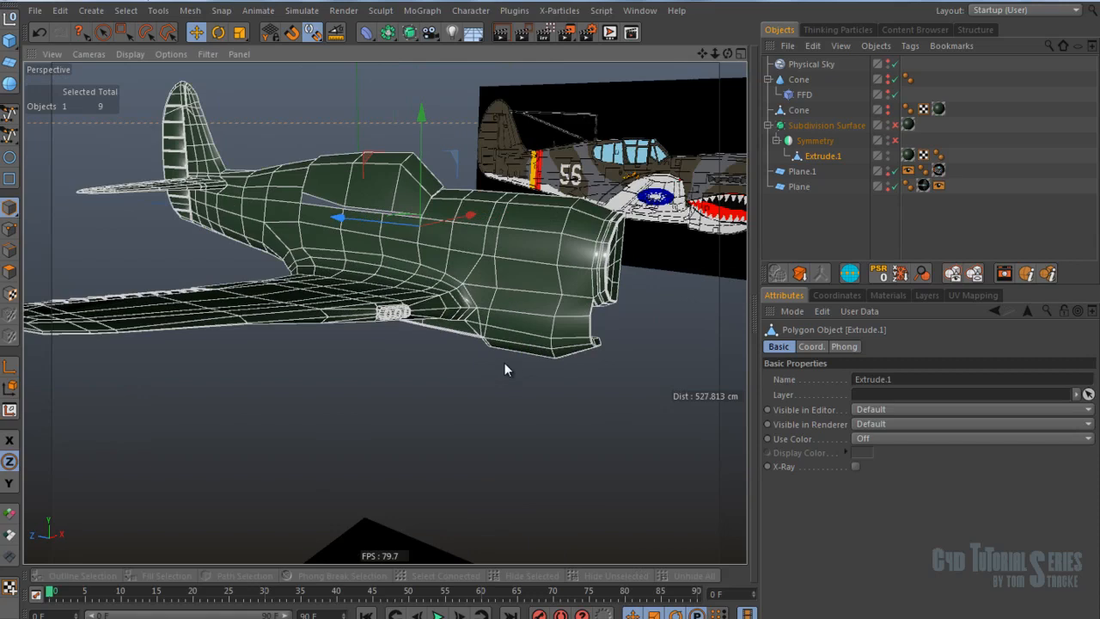
Step: Switch to the p40_21.c4d project and select the Gear door symmetry object under the wing, viewed up close
{"action": "key", "text": "v"}
{"action": "mouse_move", "coordinate": [538, 394]}
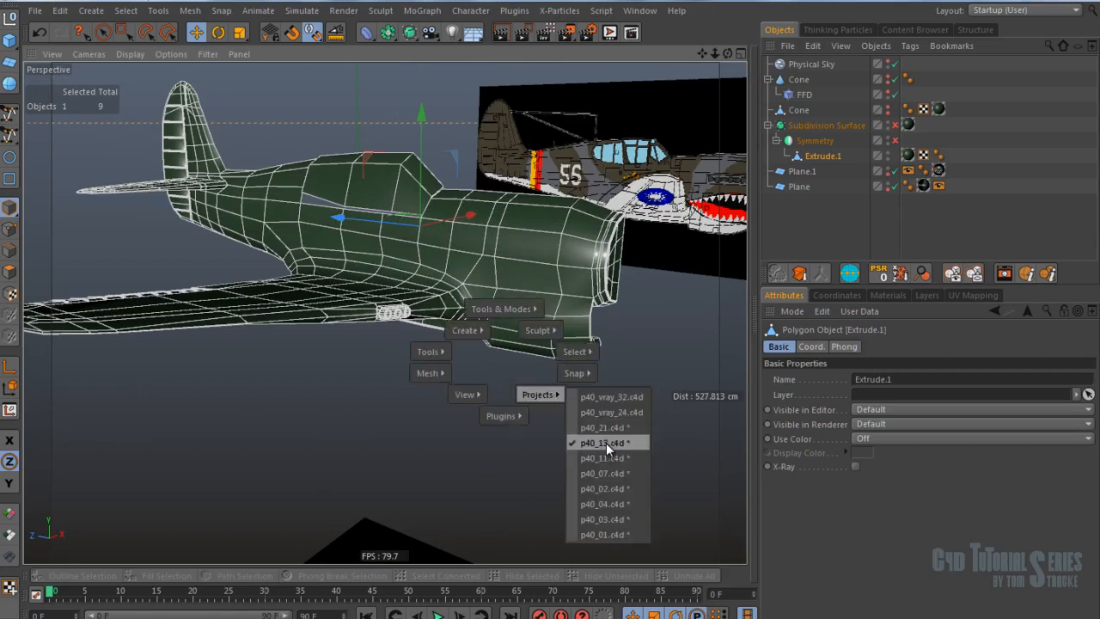
{"action": "left_click", "coordinate": [610, 427]}
{"action": "left_click_drag", "start_coordinate": [475, 327], "coordinate": [470, 314], "text": "alt"}
{"action": "right_click_drag", "start_coordinate": [470, 314], "coordinate": [407, 334], "text": "alt"}
{"action": "left_click", "coordinate": [387, 343]}
{"action": "left_click_drag", "start_coordinate": [386, 342], "coordinate": [430, 340], "text": "alt"}
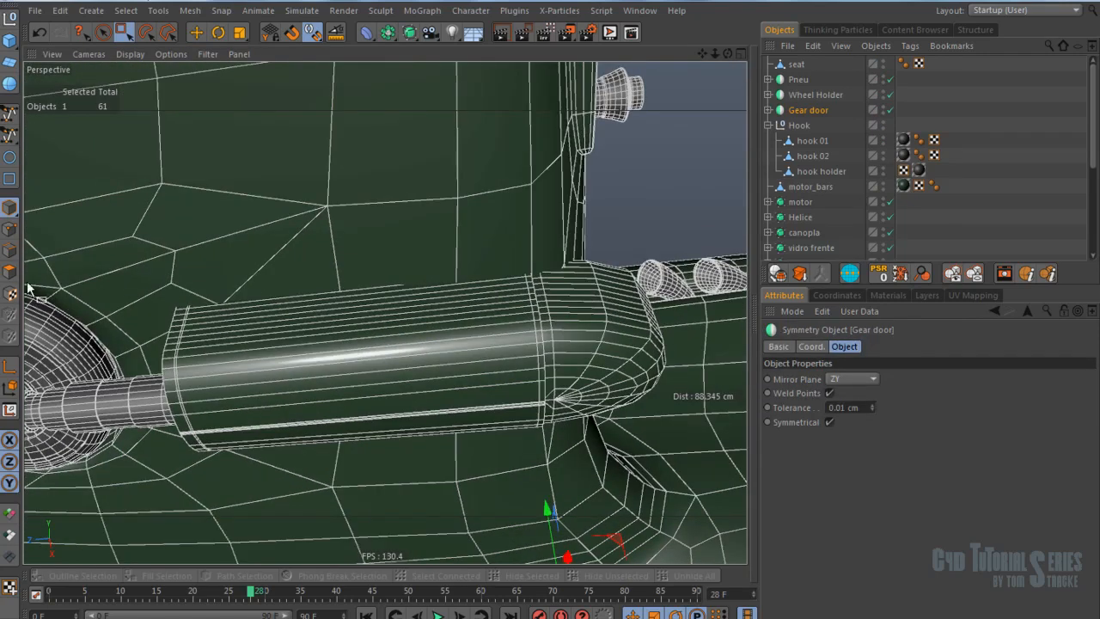
{"action": "left_click", "coordinate": [812, 172]}
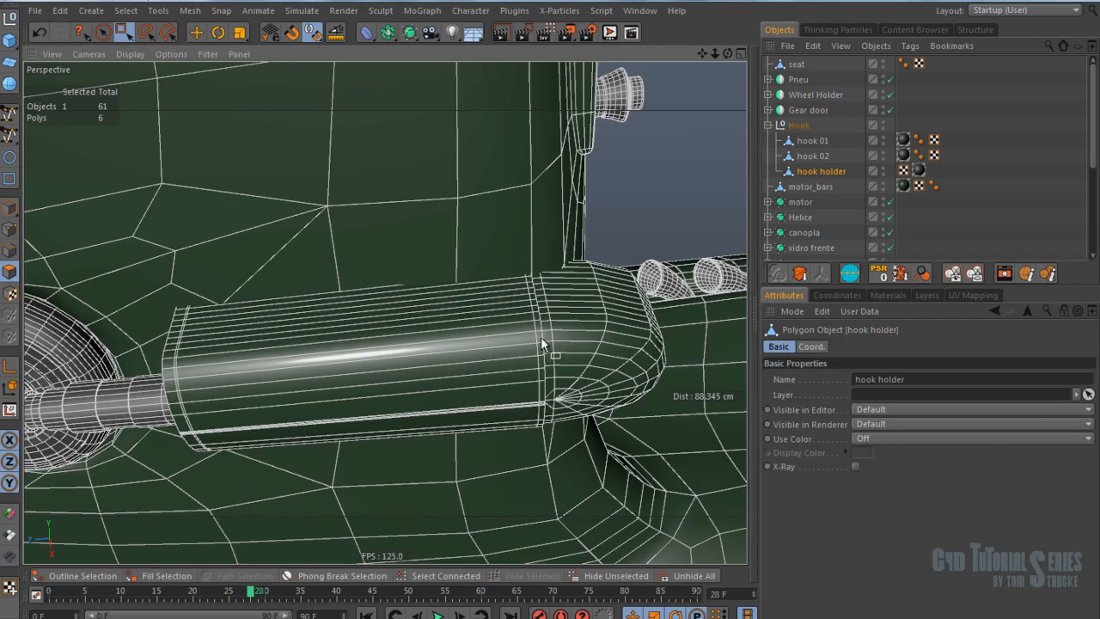
{"action": "left_click_drag", "start_coordinate": [548, 331], "coordinate": [393, 337], "text": "alt"}
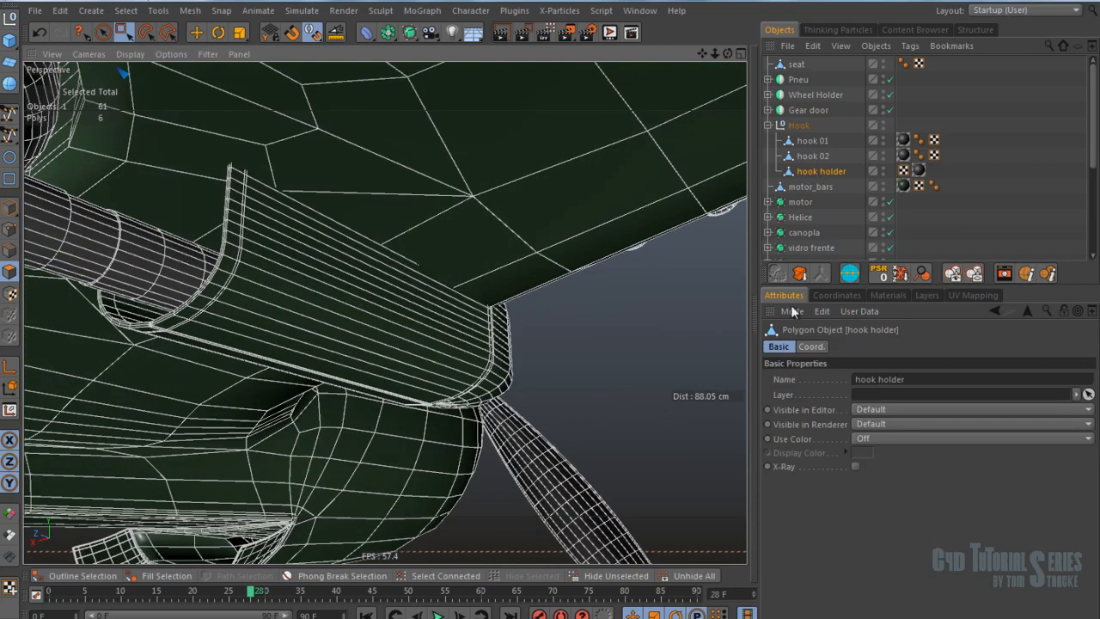
{"action": "left_click", "coordinate": [813, 186]}
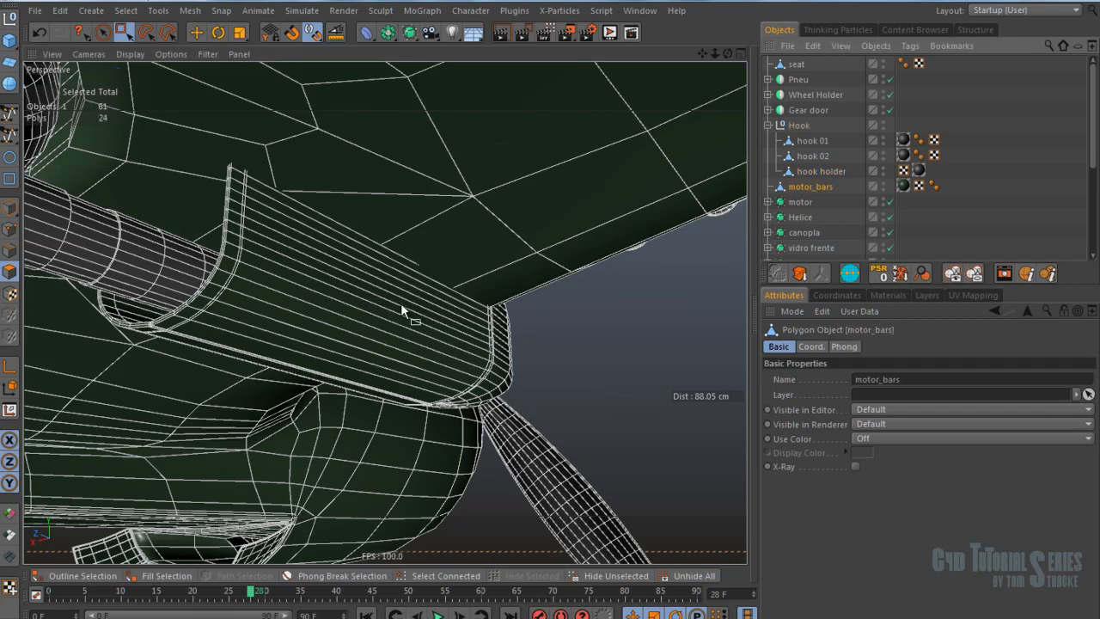
{"action": "left_click", "coordinate": [10, 228]}
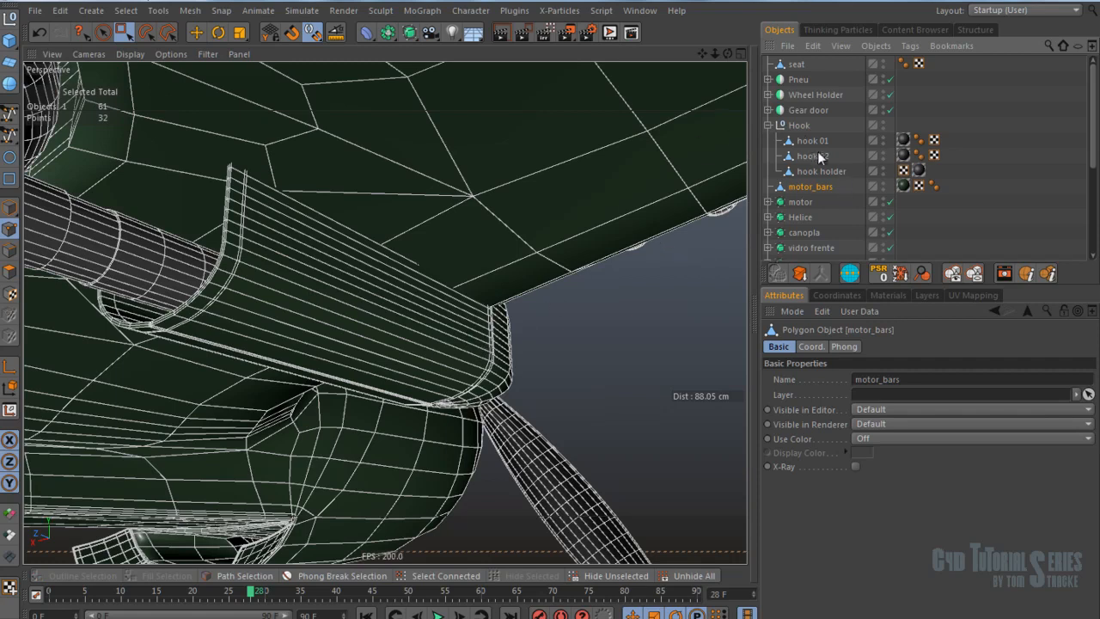
{"action": "key", "text": "e"}
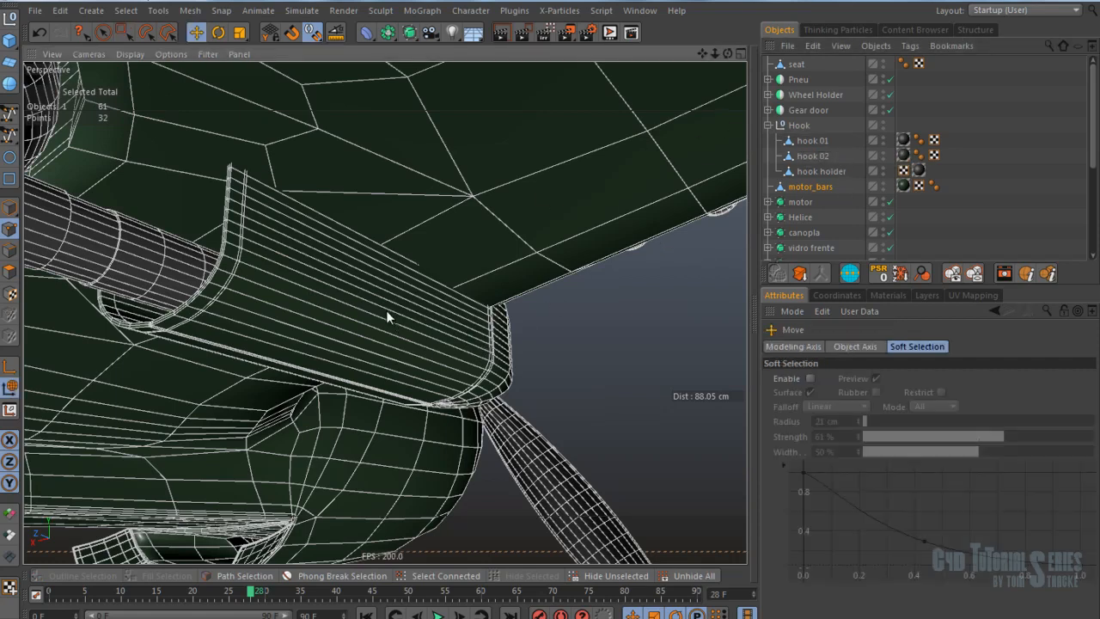
{"action": "left_click", "coordinate": [10, 207]}
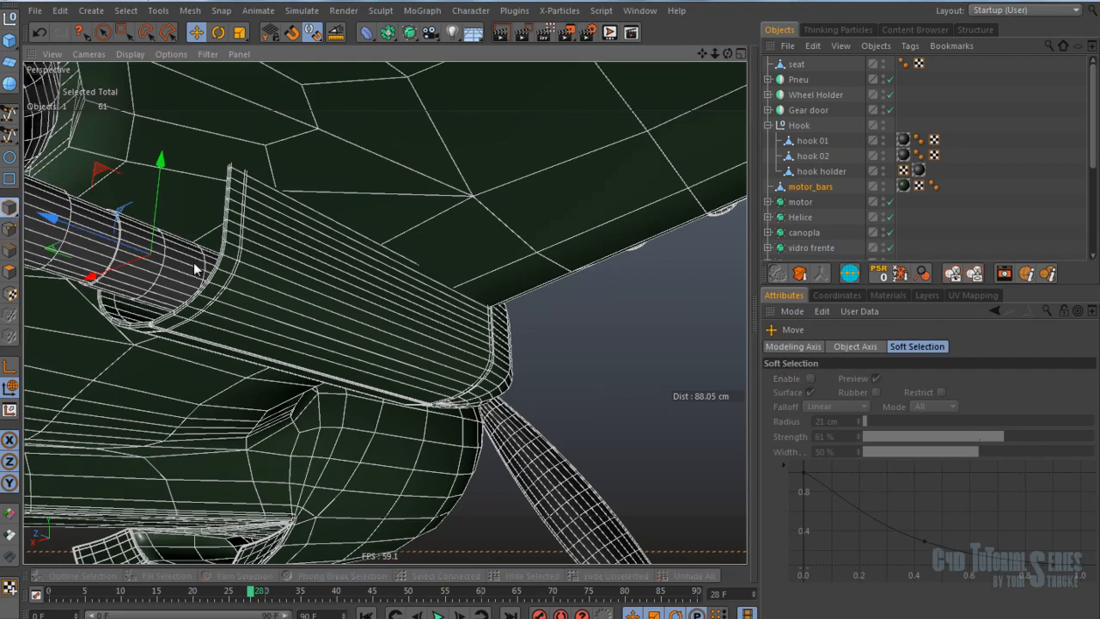
Step: Select the gear_door mesh inside the Gear door symmetry object for polygon editing
{"action": "left_click", "coordinate": [300, 286]}
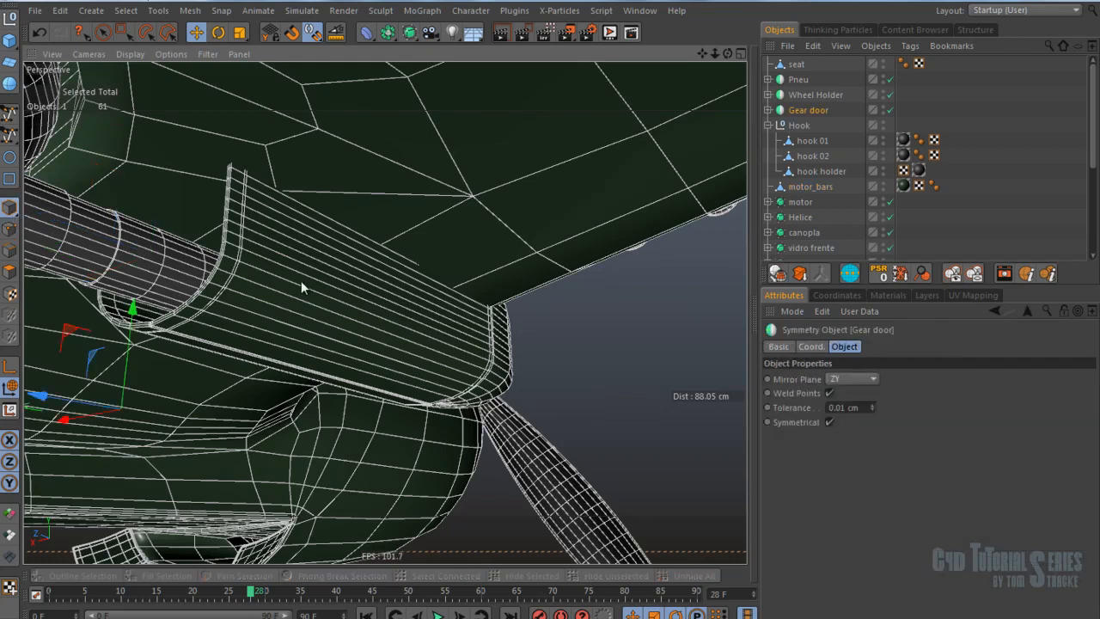
{"action": "left_click", "coordinate": [773, 110]}
{"action": "left_click", "coordinate": [821, 125]}
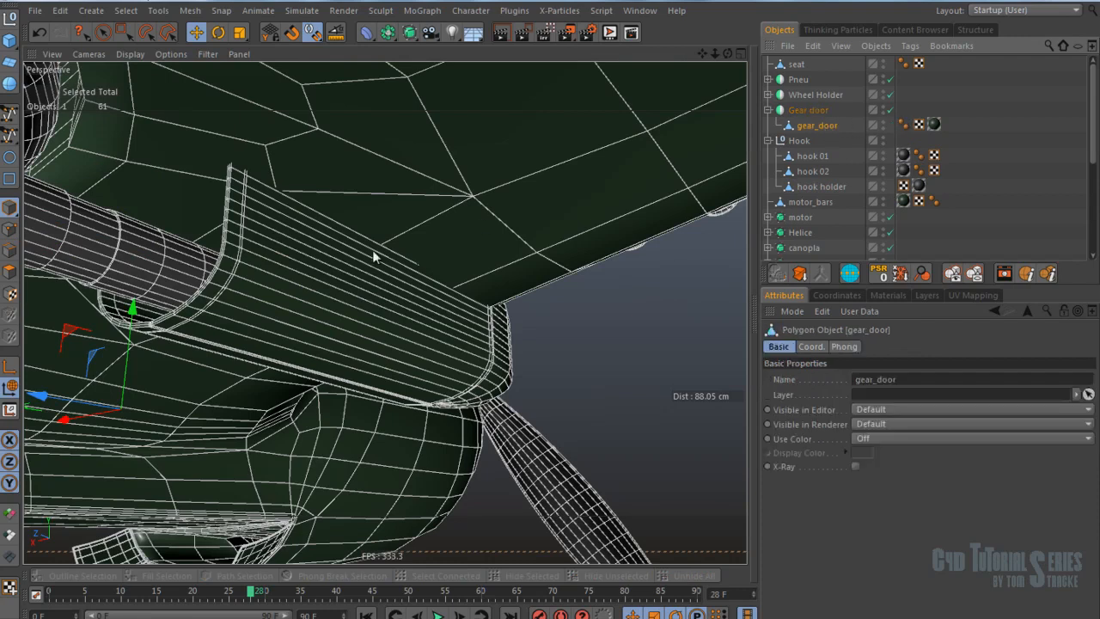
{"action": "left_click", "coordinate": [12, 272]}
Step: Examine the gear door's topology on its own and where its rounded end meets the wing near the gun barrels
{"action": "left_click_drag", "start_coordinate": [262, 267], "coordinate": [381, 309], "text": "alt"}
{"action": "left_click_drag", "start_coordinate": [452, 279], "coordinate": [497, 251], "text": "alt"}
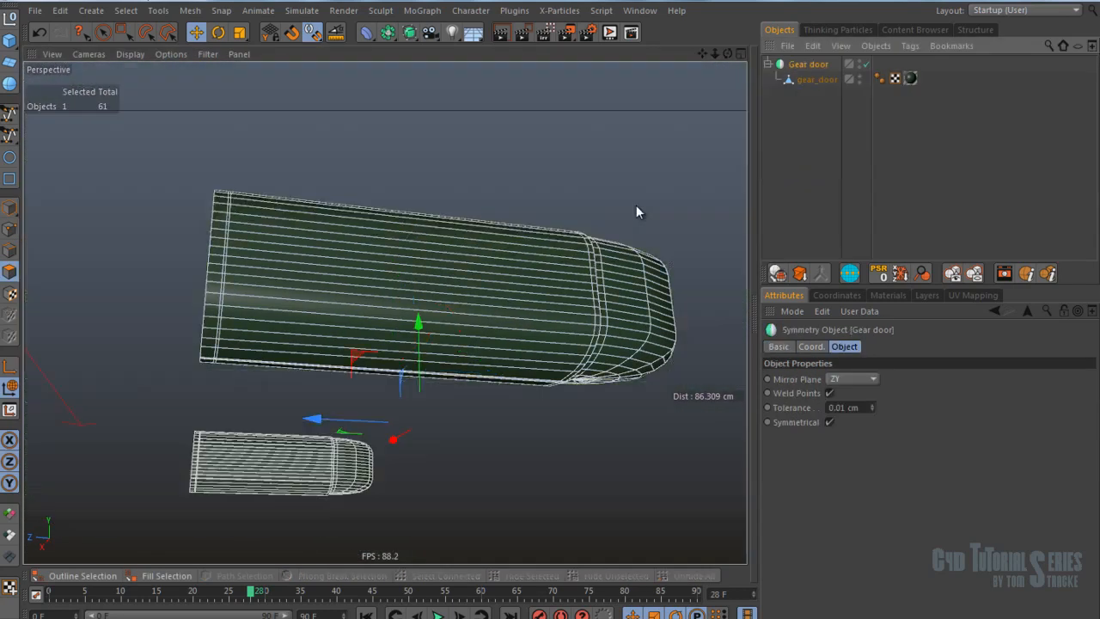
{"action": "left_click_drag", "start_coordinate": [636, 205], "coordinate": [481, 307], "text": "alt"}
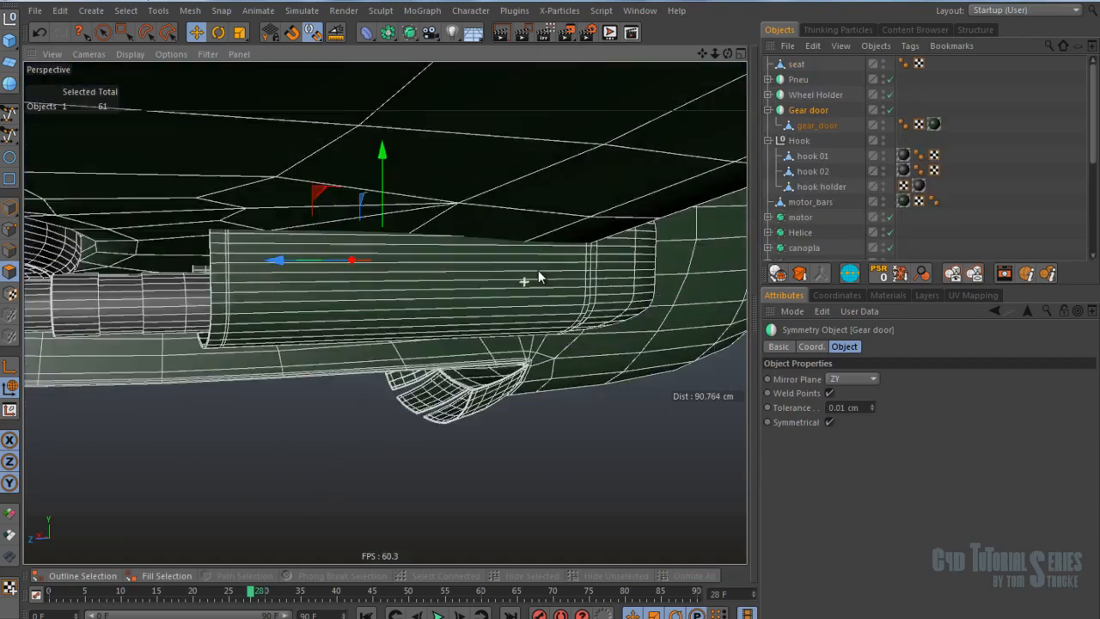
{"action": "left_click_drag", "start_coordinate": [538, 270], "coordinate": [308, 279], "text": "alt"}
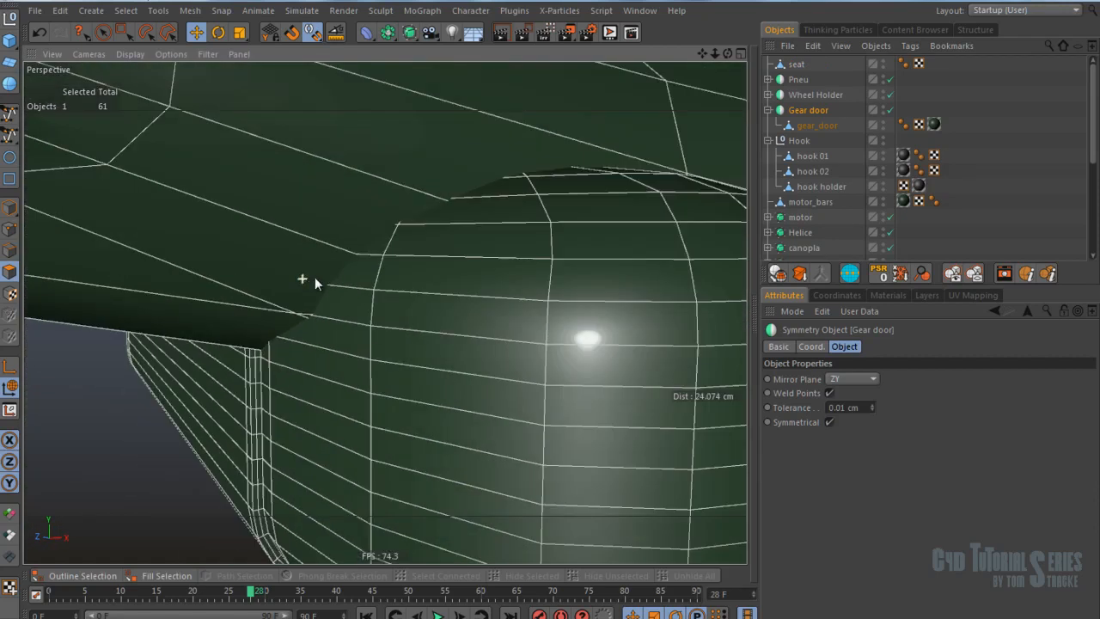
{"action": "scroll", "coordinate": [308, 279], "scroll_direction": "down", "scroll_amount": 3}
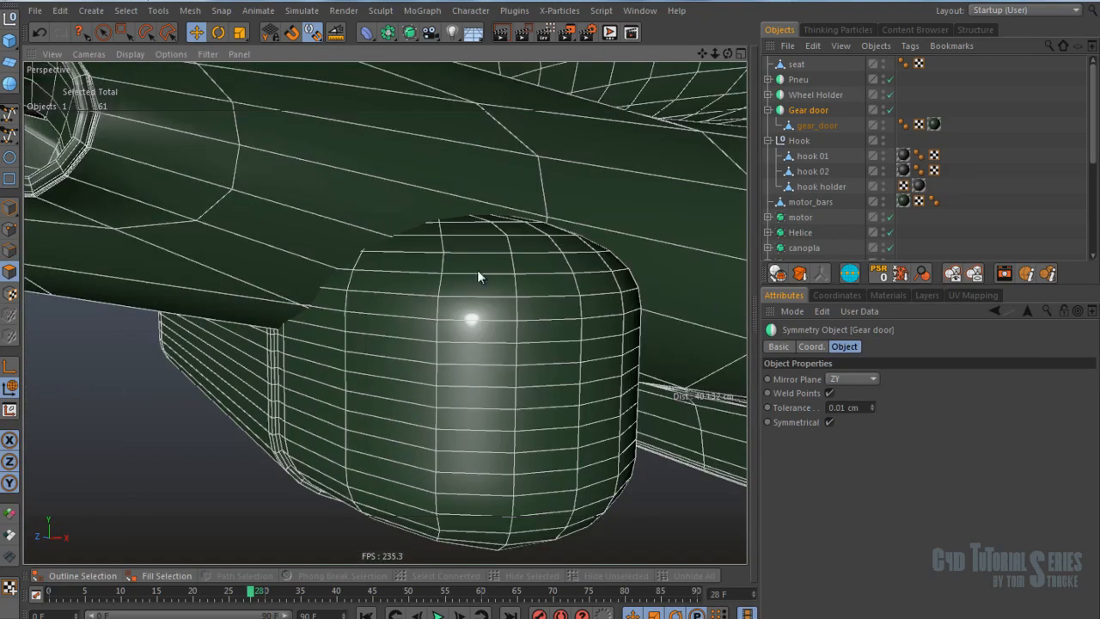
{"action": "left_click_drag", "start_coordinate": [474, 246], "coordinate": [345, 292], "text": "alt"}
{"action": "scroll", "coordinate": [331, 271], "scroll_direction": "up", "scroll_amount": 3}
{"action": "scroll", "coordinate": [305, 262], "scroll_direction": "down", "scroll_amount": 1}
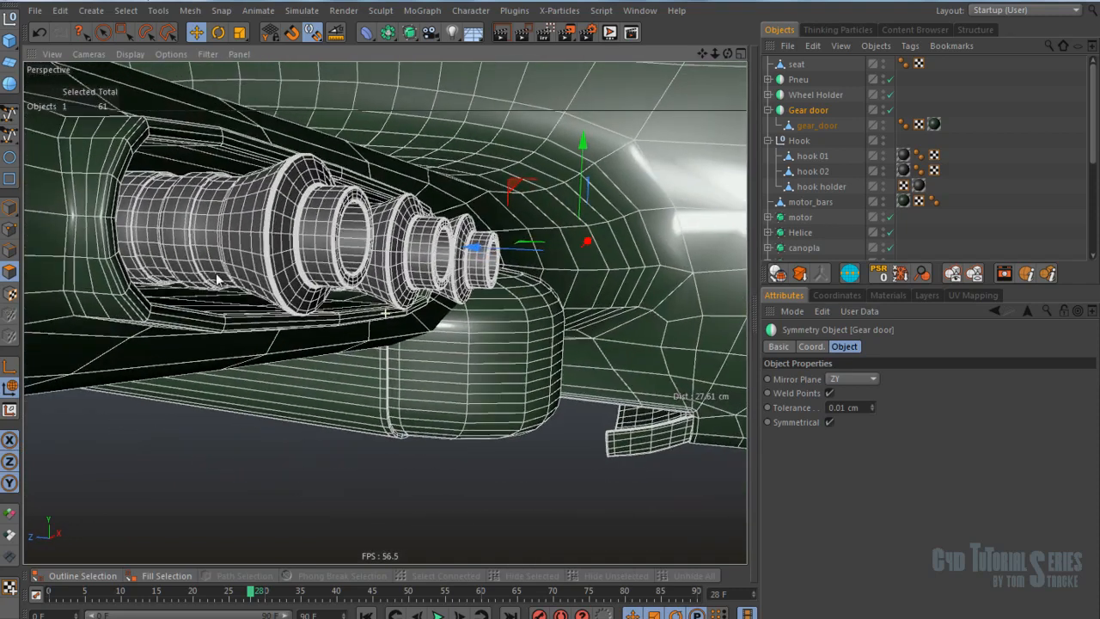
Step: Select the plane Subdivision Surface at the wing guns and view the gun barrels up close
{"action": "left_click", "coordinate": [9, 209]}
{"action": "left_click", "coordinate": [216, 238]}
{"action": "left_click_drag", "start_coordinate": [284, 251], "coordinate": [261, 240], "text": "alt"}
{"action": "scroll", "coordinate": [258, 236], "scroll_direction": "up", "scroll_amount": 2}
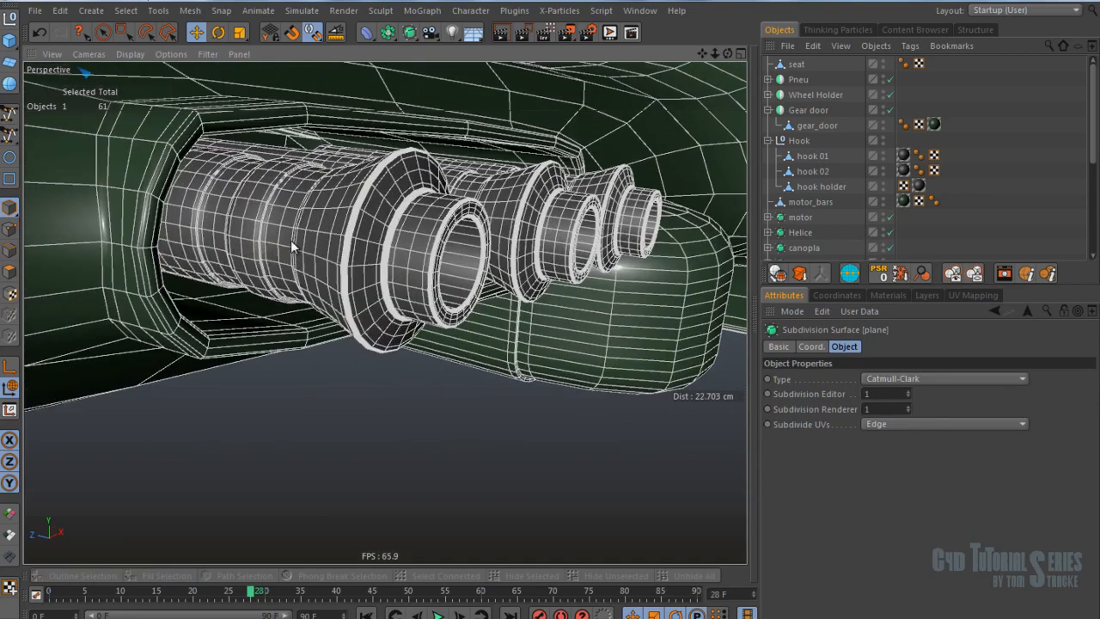
{"action": "left_click_drag", "start_coordinate": [332, 243], "coordinate": [319, 223], "text": "alt"}
{"action": "left_click_drag", "start_coordinate": [415, 259], "coordinate": [393, 253], "text": "alt"}
{"action": "right_click", "coordinate": [393, 254]}
{"action": "left_click", "coordinate": [7, 269]}
{"action": "left_click", "coordinate": [10, 273]}
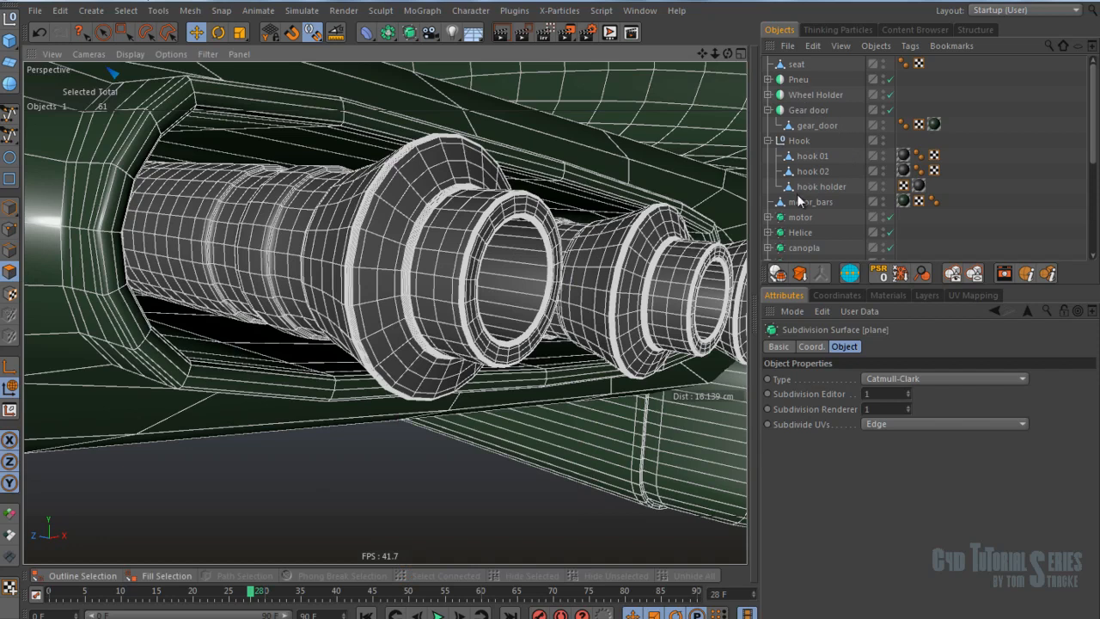
{"action": "left_click", "coordinate": [800, 246]}
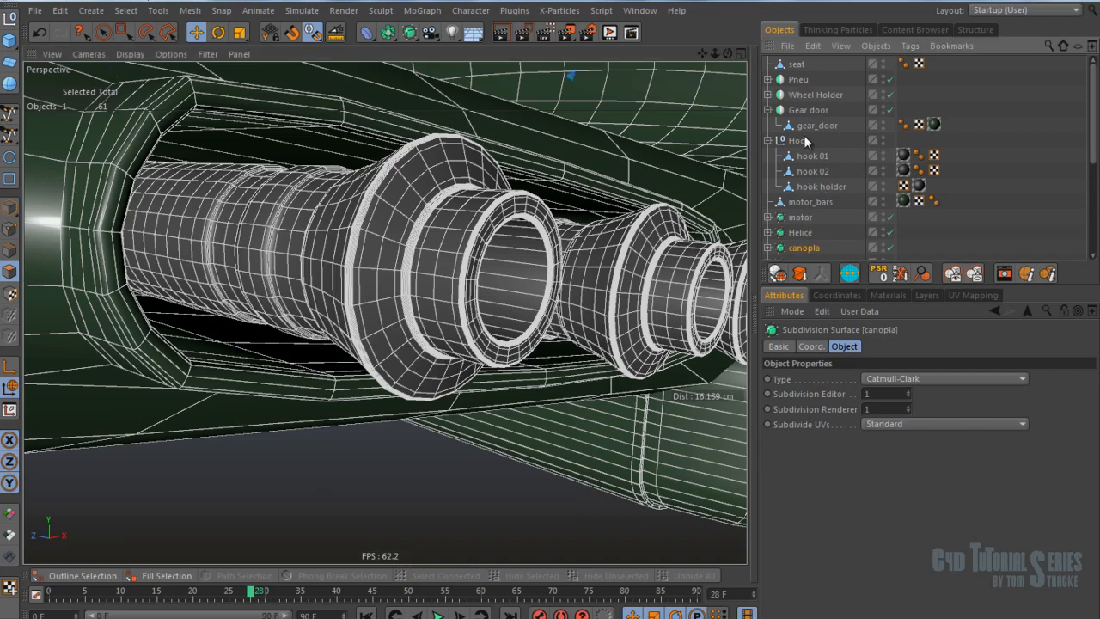
{"action": "left_click", "coordinate": [804, 140]}
{"action": "scroll", "coordinate": [806, 150], "scroll_direction": "down", "scroll_amount": 3}
{"action": "scroll", "coordinate": [801, 153], "scroll_direction": "down", "scroll_amount": 3}
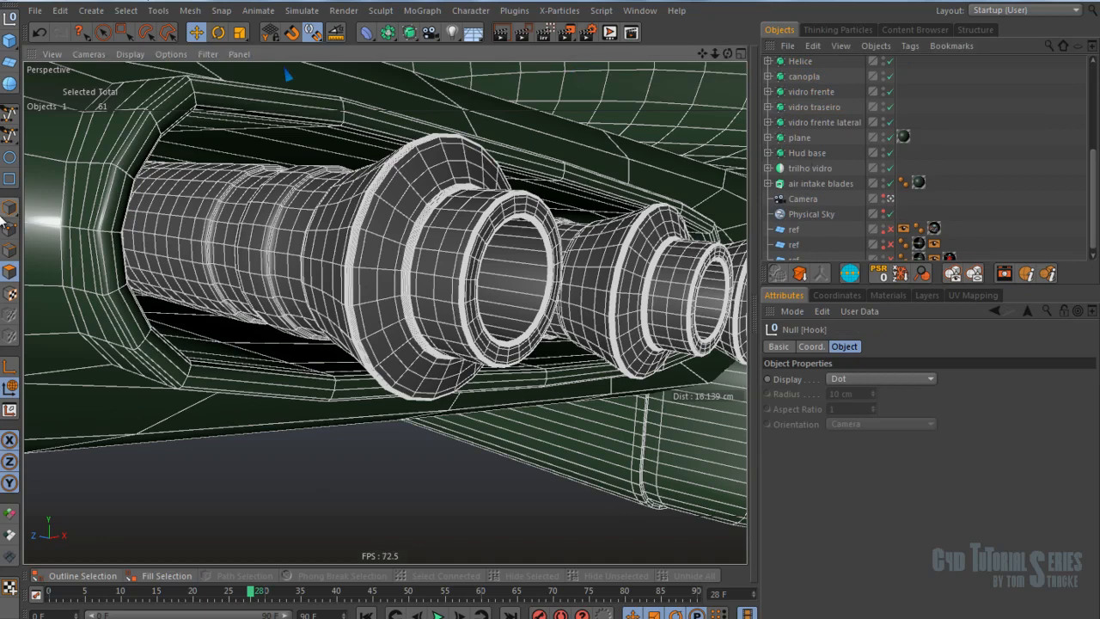
Step: Select the plane mesh inside its Subdivision Surface and Symmetry, and pick a polygon on the nearest gun barrel's flared collar
{"action": "left_click", "coordinate": [721, 214]}
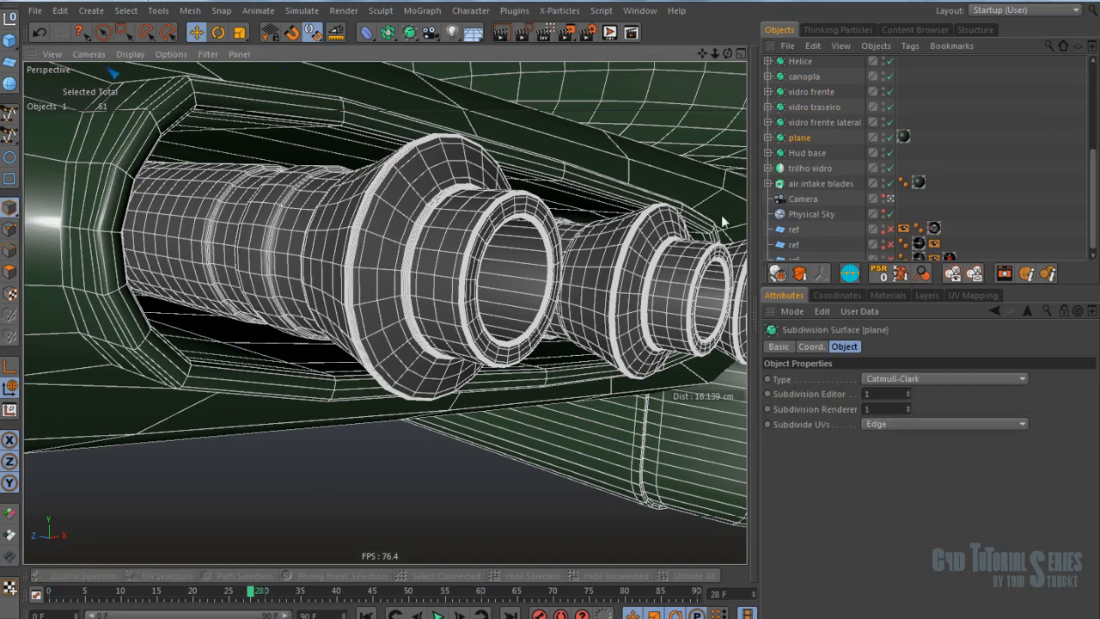
{"action": "left_click", "coordinate": [768, 138]}
{"action": "left_click", "coordinate": [811, 169]}
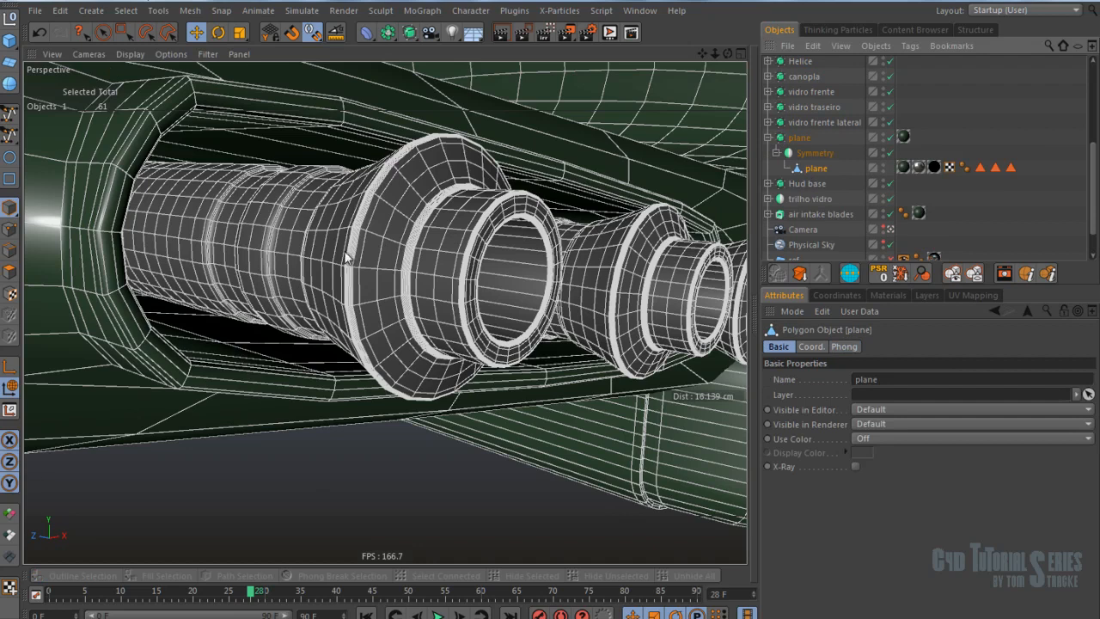
{"action": "left_click", "coordinate": [10, 272]}
{"action": "left_click", "coordinate": [363, 266]}
Step: Examine the supporting edge loops on the gun barrels' flared collars and muzzle ends
{"action": "left_click_drag", "start_coordinate": [558, 232], "coordinate": [420, 258], "text": "alt"}
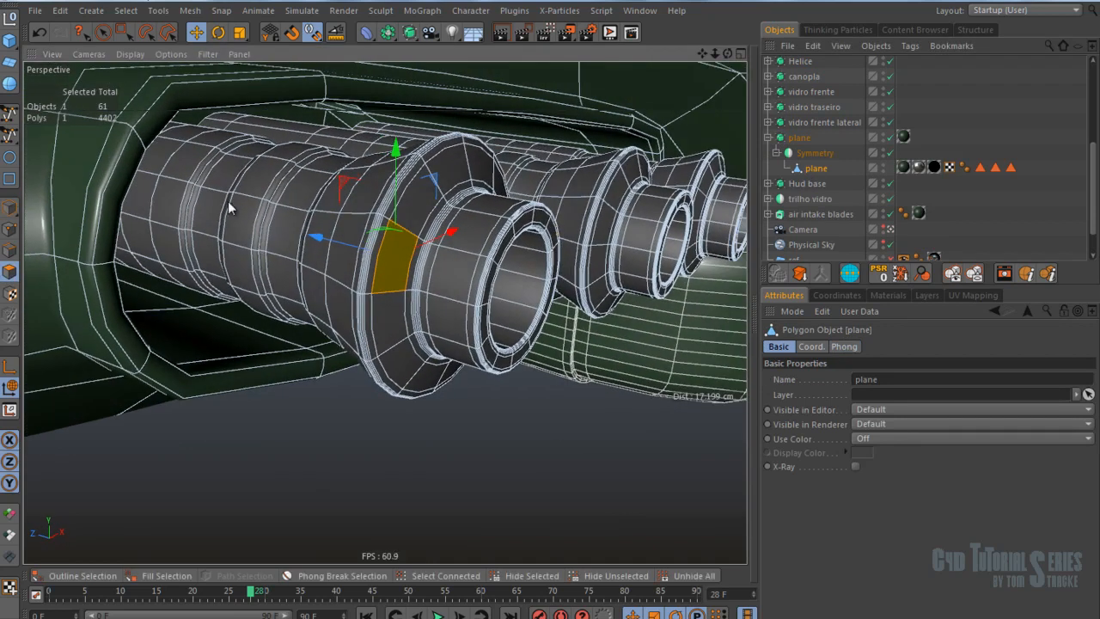
{"action": "scroll", "coordinate": [227, 201], "scroll_direction": "up", "scroll_amount": 3}
{"action": "scroll", "coordinate": [262, 207], "scroll_direction": "down", "scroll_amount": 2}
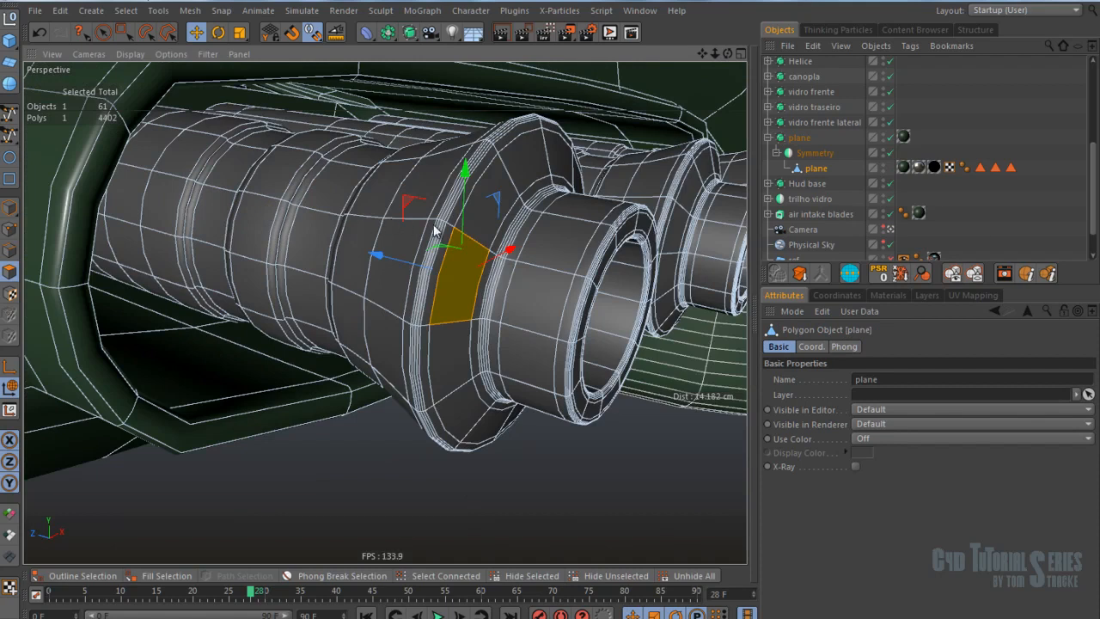
{"action": "left_click_drag", "start_coordinate": [537, 256], "coordinate": [442, 249], "text": "alt"}
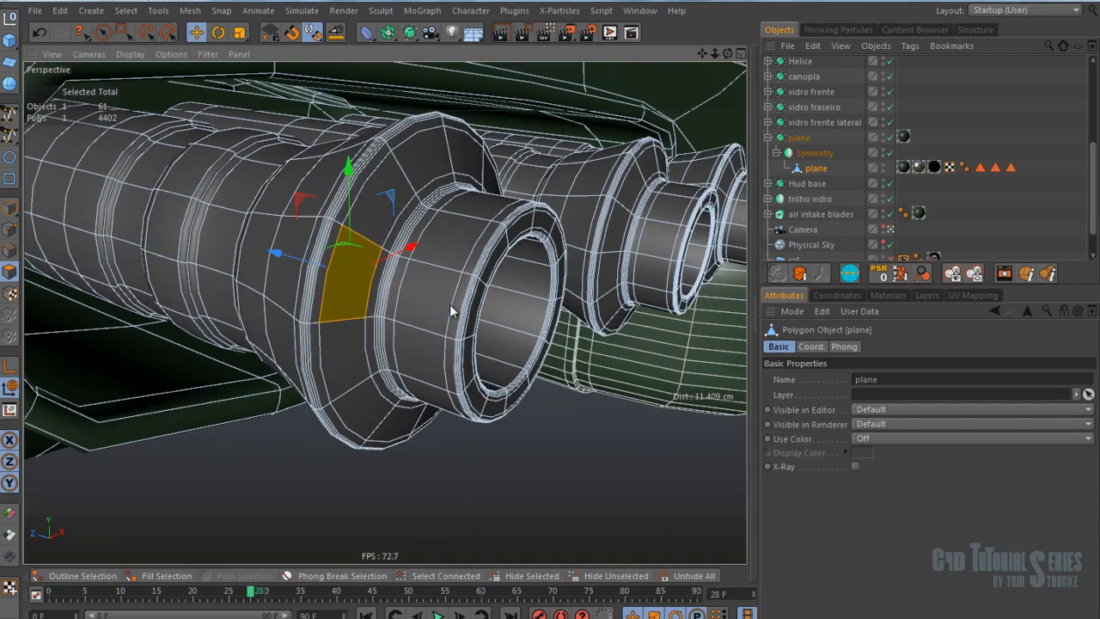
{"action": "scroll", "coordinate": [401, 255], "scroll_direction": "up", "scroll_amount": 4}
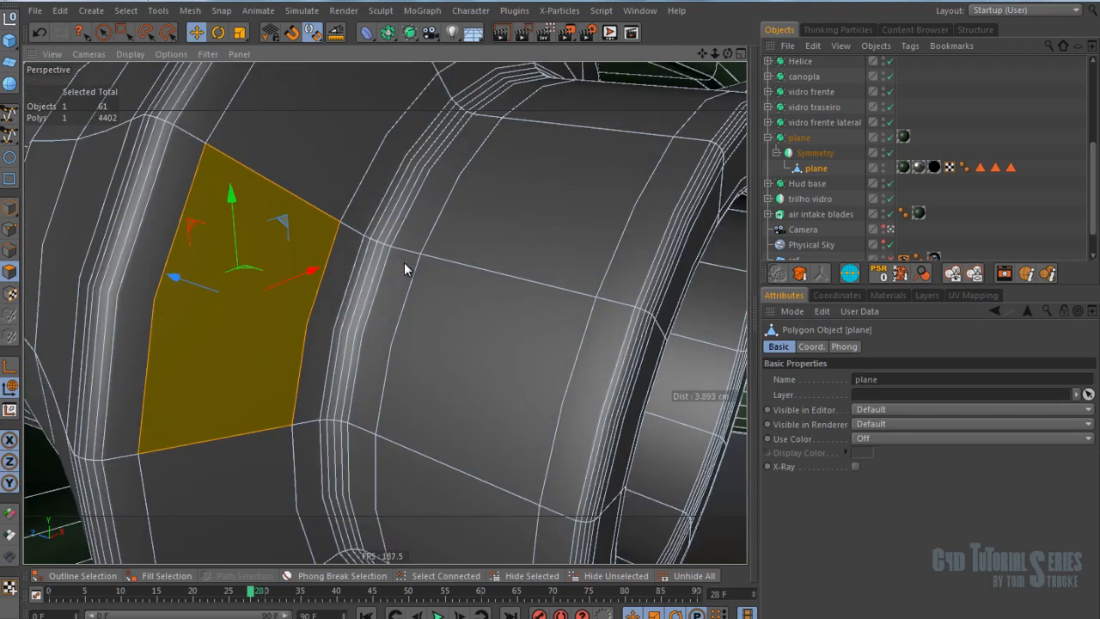
{"action": "middle_click_drag", "start_coordinate": [311, 210], "coordinate": [518, 258], "text": "alt"}
{"action": "middle_click_drag", "start_coordinate": [176, 182], "coordinate": [331, 204], "text": "alt"}
{"action": "scroll", "coordinate": [305, 177], "scroll_direction": "down", "scroll_amount": 5}
{"action": "left_click_drag", "start_coordinate": [304, 177], "coordinate": [36, 73], "text": "alt"}
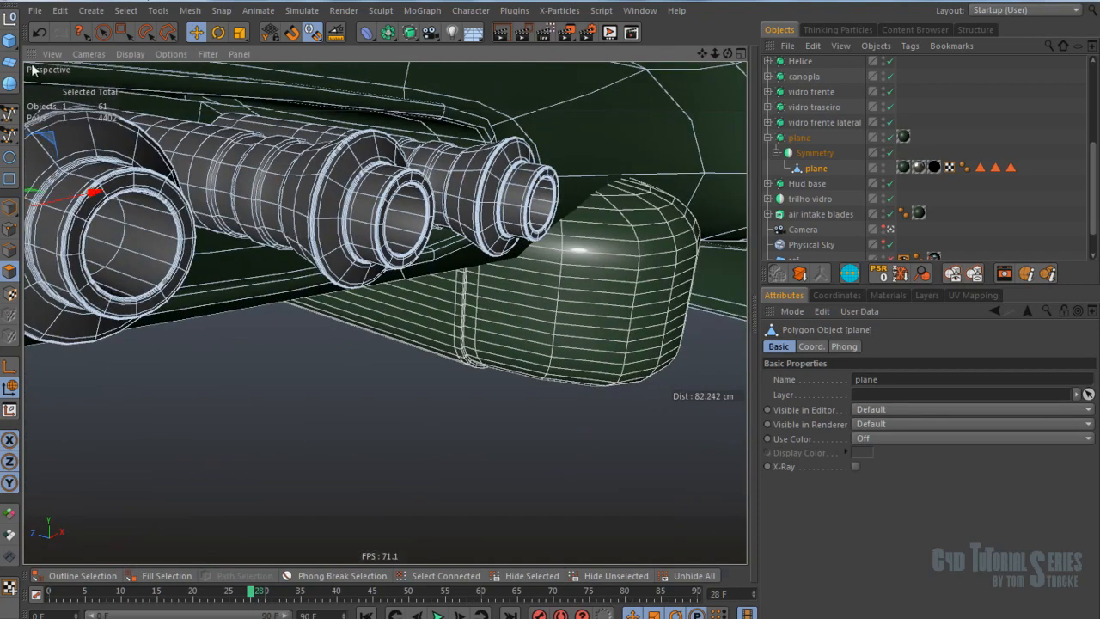
Step: Dissolve the four edge loops flanking the middle loop of a rounded gun barrel corner, and select an edge of the middle loop
{"action": "scroll", "coordinate": [368, 225], "scroll_direction": "up", "scroll_amount": 8}
{"action": "scroll", "coordinate": [324, 215], "scroll_direction": "up", "scroll_amount": 6}
{"action": "left_click", "coordinate": [276, 200]}
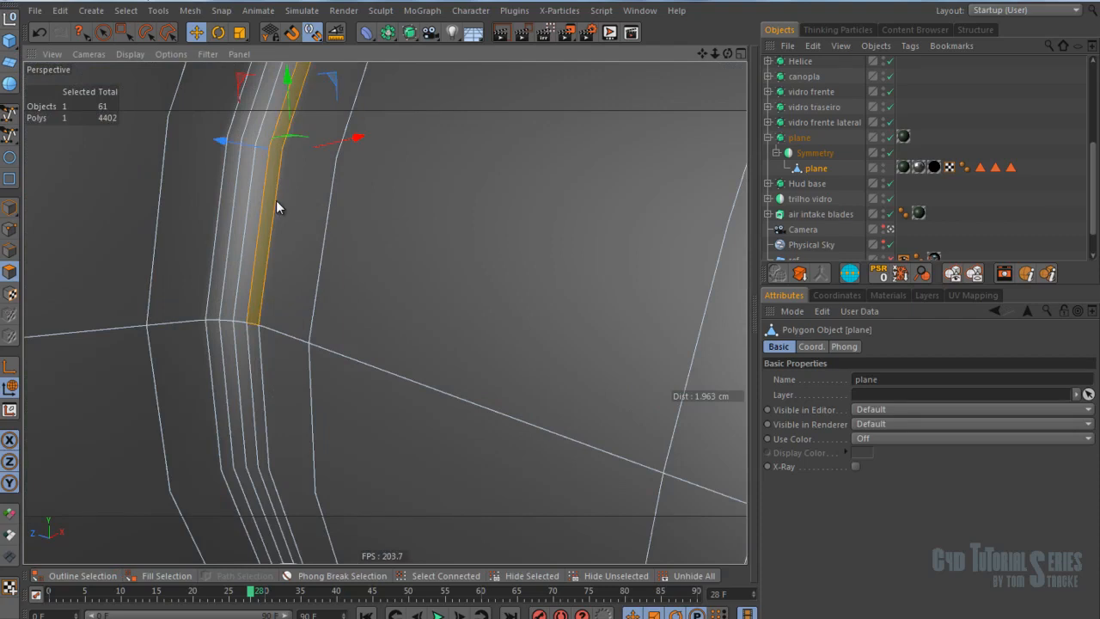
{"action": "left_click", "coordinate": [9, 249]}
{"action": "middle_click_drag", "start_coordinate": [206, 244], "coordinate": [254, 255], "text": "alt"}
{"action": "left_click", "coordinate": [265, 248]}
{"action": "double_click", "coordinate": [259, 245]}
{"action": "double_click", "coordinate": [276, 244], "text": "shift"}
{"action": "double_click", "coordinate": [316, 249], "text": "shift"}
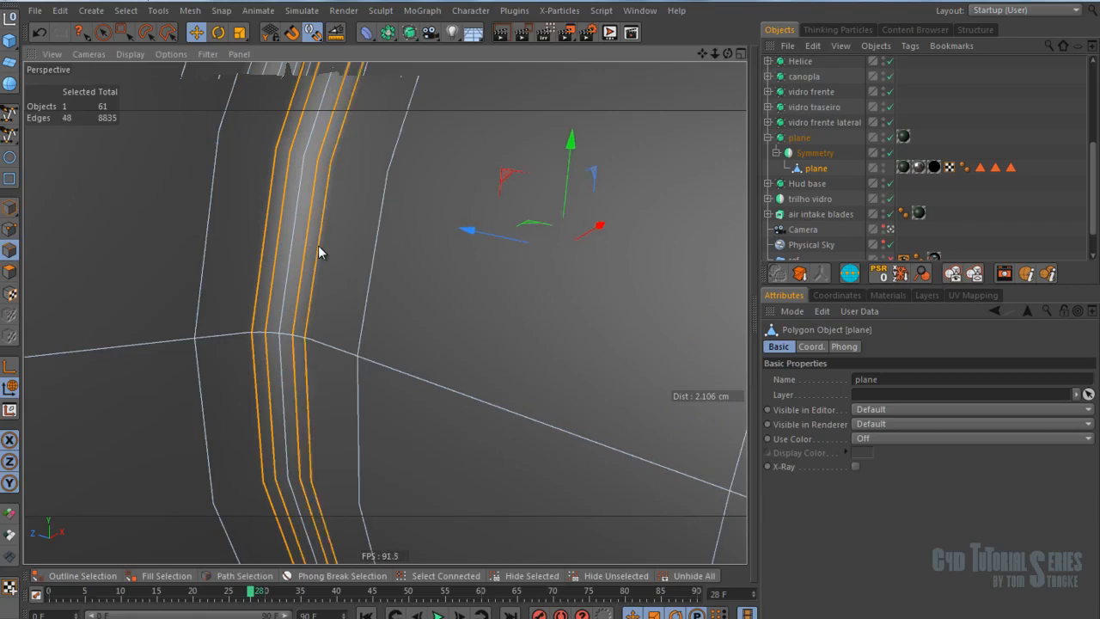
{"action": "key", "text": "ctrl+Delete"}
{"action": "left_click", "coordinate": [294, 245]}
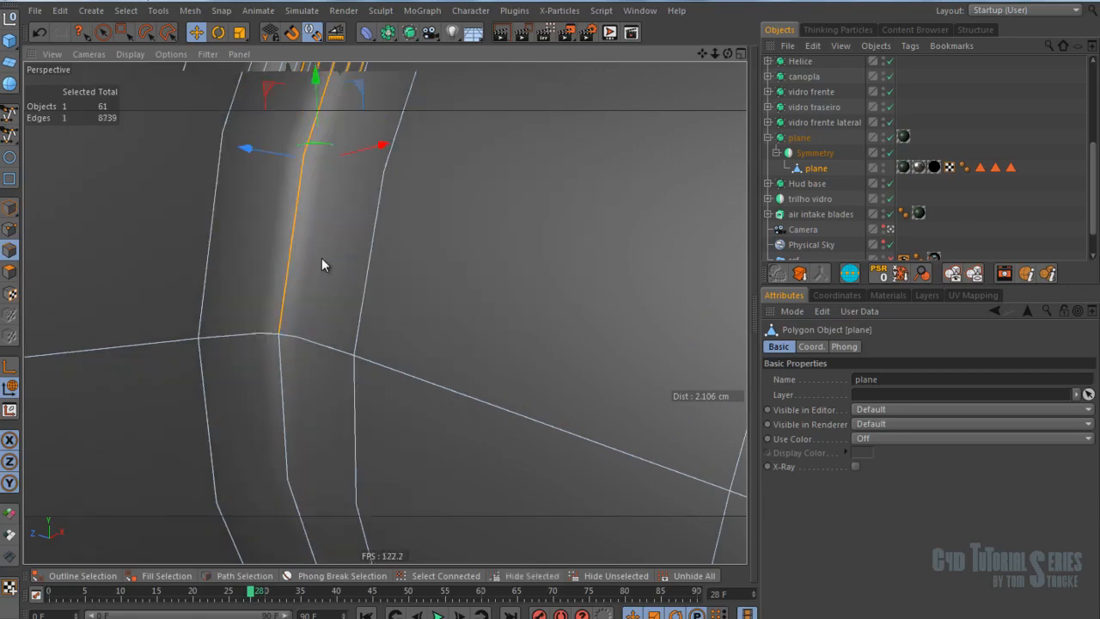
Step: Select the middle edge loop of the gun barrel's rounded corner and bevel it with a 0.059 cm offset and 5 subdivisions
{"action": "left_click_drag", "start_coordinate": [340, 265], "coordinate": [340, 154], "text": "alt"}
{"action": "double_click", "coordinate": [248, 176]}
{"action": "left_click_drag", "start_coordinate": [325, 209], "coordinate": [315, 252], "text": "alt"}
{"action": "key", "text": "m"}
{"action": "key", "text": "s"}
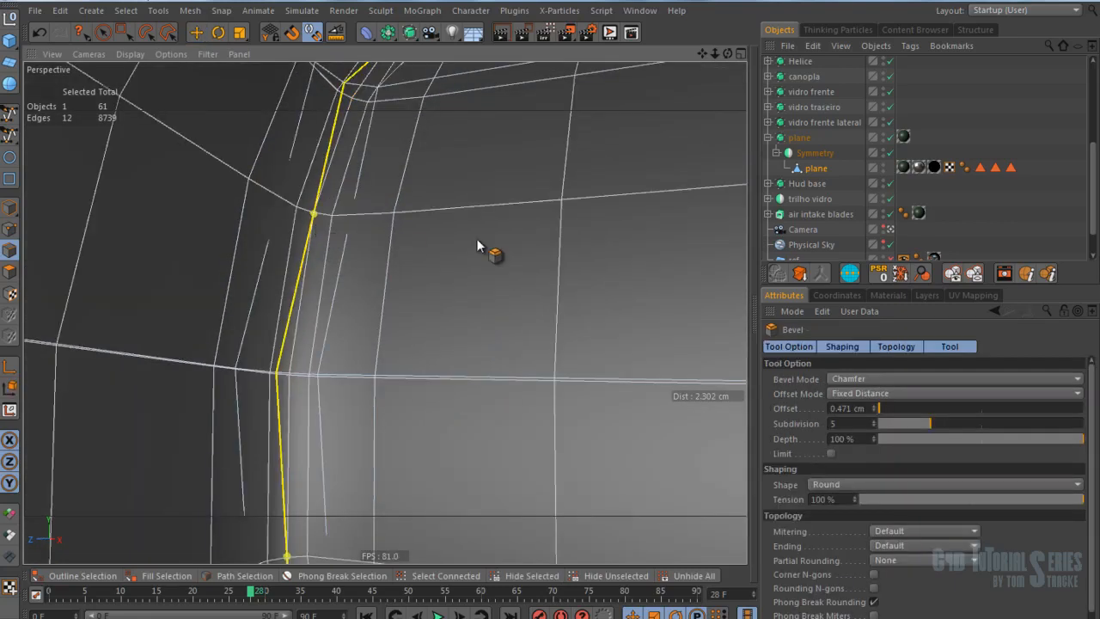
{"action": "right_click", "coordinate": [383, 221]}
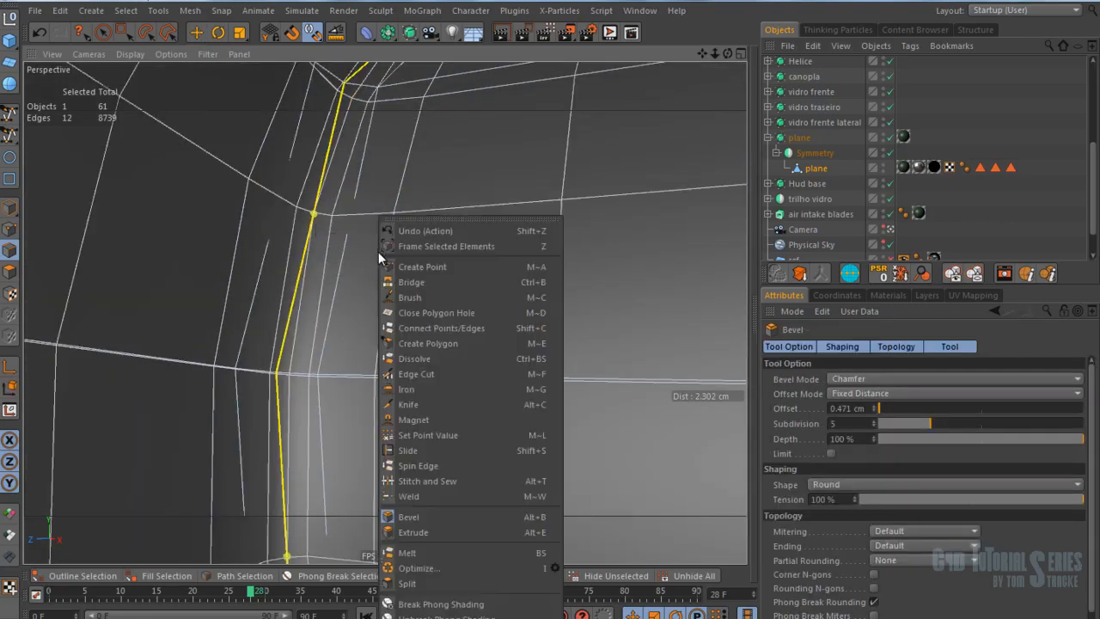
{"action": "left_click", "coordinate": [430, 518]}
{"action": "left_click_drag", "start_coordinate": [323, 220], "coordinate": [340, 225]}
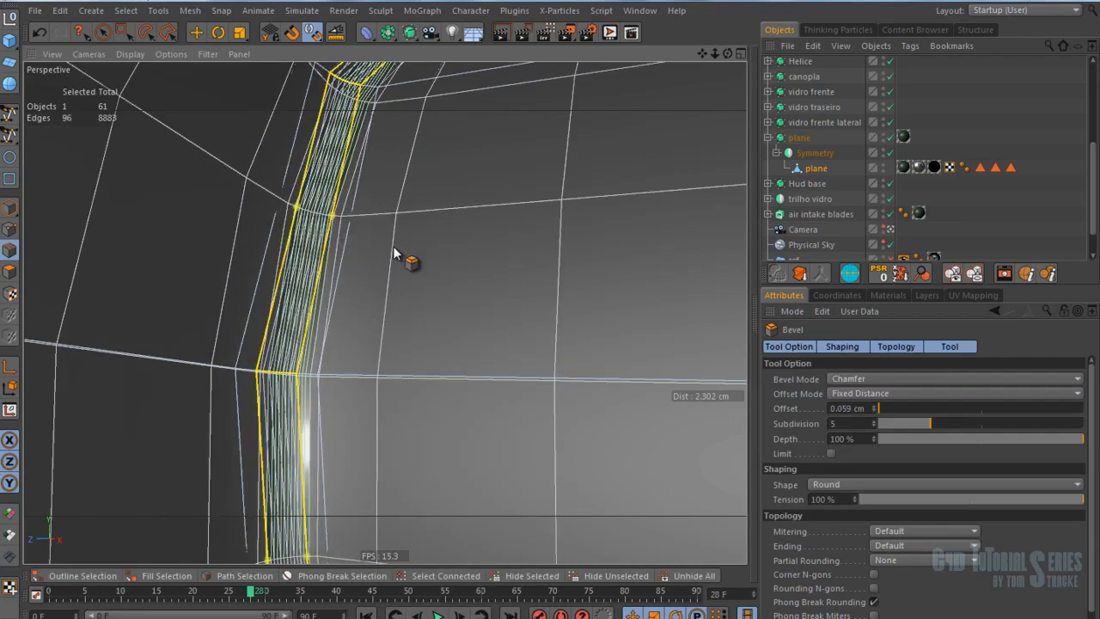
Step: Examine the beveled edge loop on the gun barrel up close and from a distance, ending in Model mode
{"action": "left_click_drag", "start_coordinate": [393, 249], "coordinate": [319, 279], "text": "alt"}
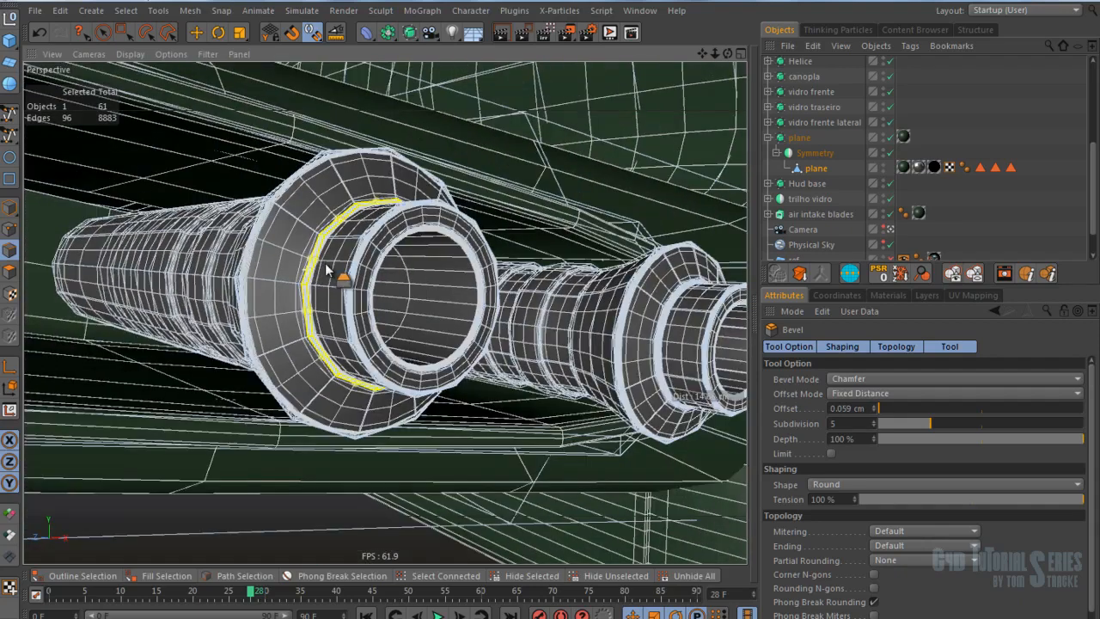
{"action": "left_click_drag", "start_coordinate": [327, 215], "coordinate": [348, 230], "text": "alt"}
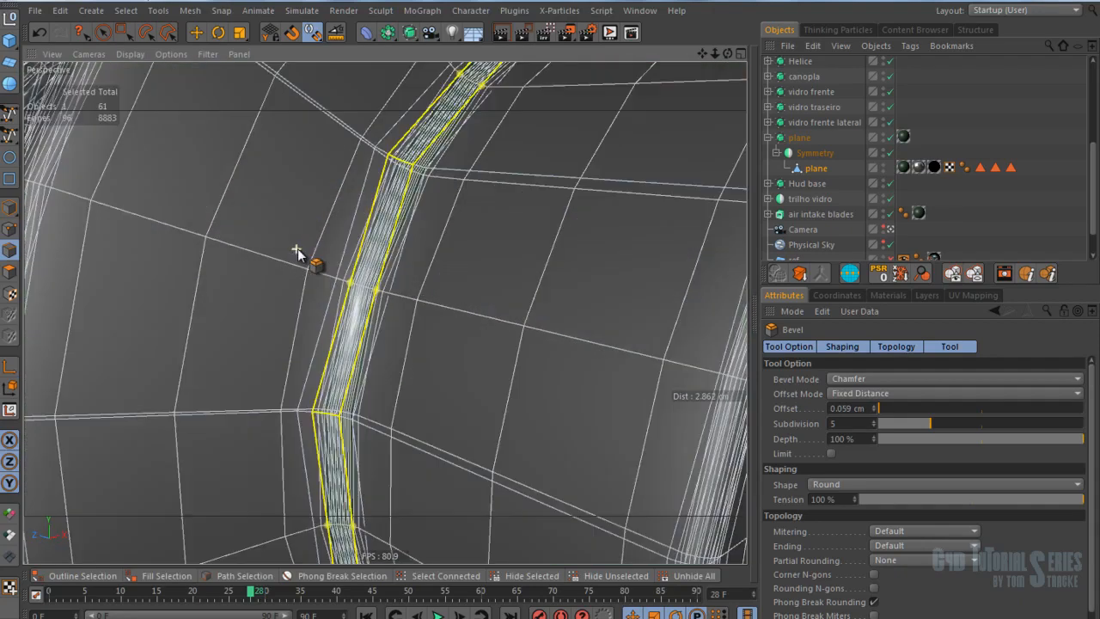
{"action": "left_click_drag", "start_coordinate": [307, 258], "coordinate": [386, 277], "text": "alt"}
{"action": "right_click_drag", "start_coordinate": [412, 246], "coordinate": [431, 208], "text": "alt"}
{"action": "left_click_drag", "start_coordinate": [430, 208], "coordinate": [437, 106], "text": "alt"}
{"action": "left_click_drag", "start_coordinate": [425, 161], "coordinate": [490, 275], "text": "alt"}
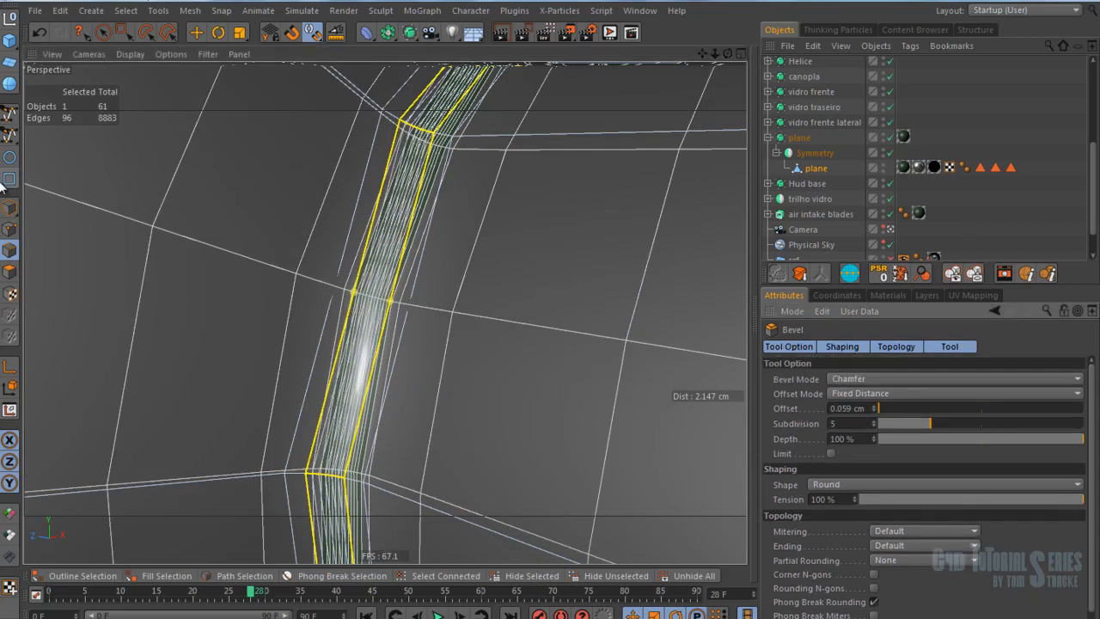
{"action": "left_click", "coordinate": [9, 207]}
{"action": "scroll", "coordinate": [302, 271], "scroll_direction": "down", "scroll_amount": 6}
{"action": "left_click_drag", "start_coordinate": [361, 257], "coordinate": [347, 264], "text": "alt"}
Step: Switch to the open project p40_vray_24.c4d
{"action": "key", "text": "v"}
{"action": "mouse_move", "coordinate": [335, 232]}
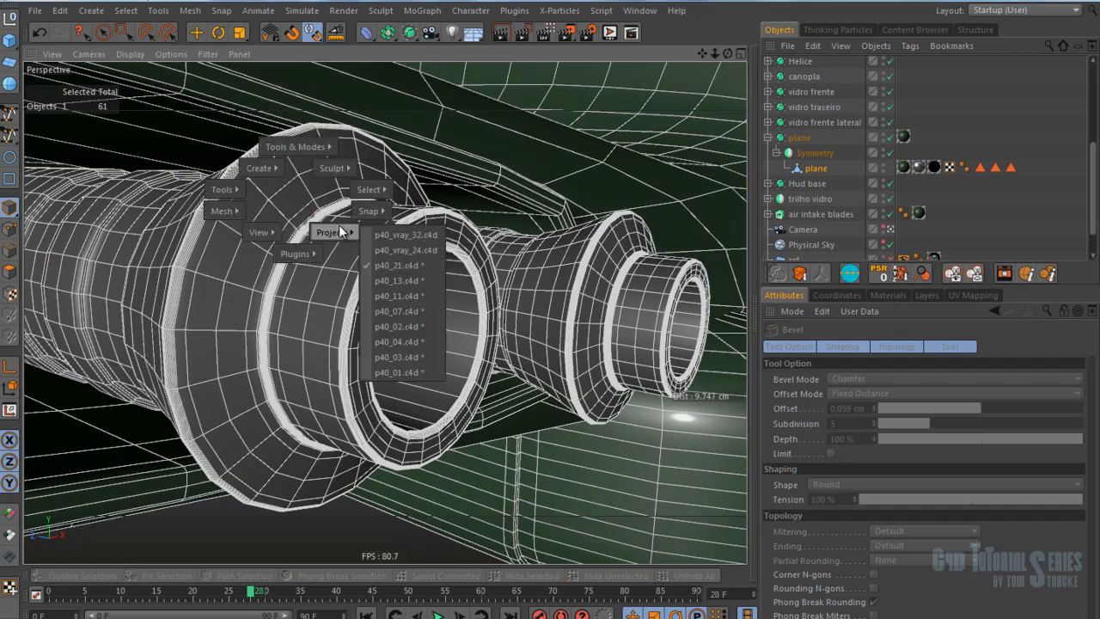
{"action": "left_click", "coordinate": [400, 250]}
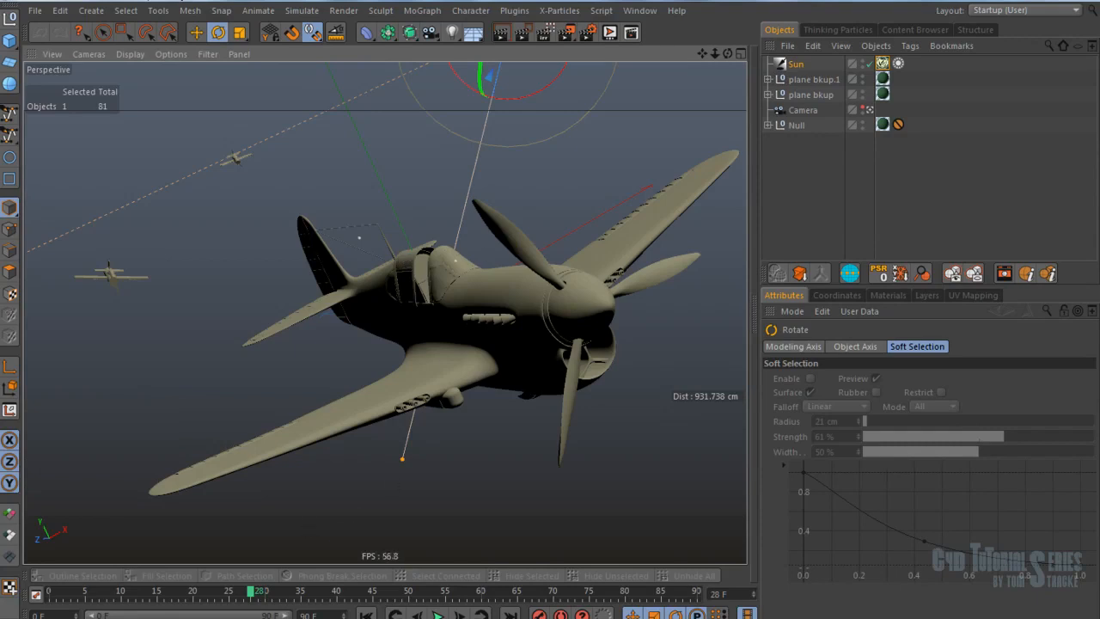
Step: Switch to 3ds Max, select the checker-textured plane body, and narrow the command panel to one column
{"action": "mouse_move", "coordinate": [303, 617]}
{"action": "left_click", "coordinate": [270, 618]}
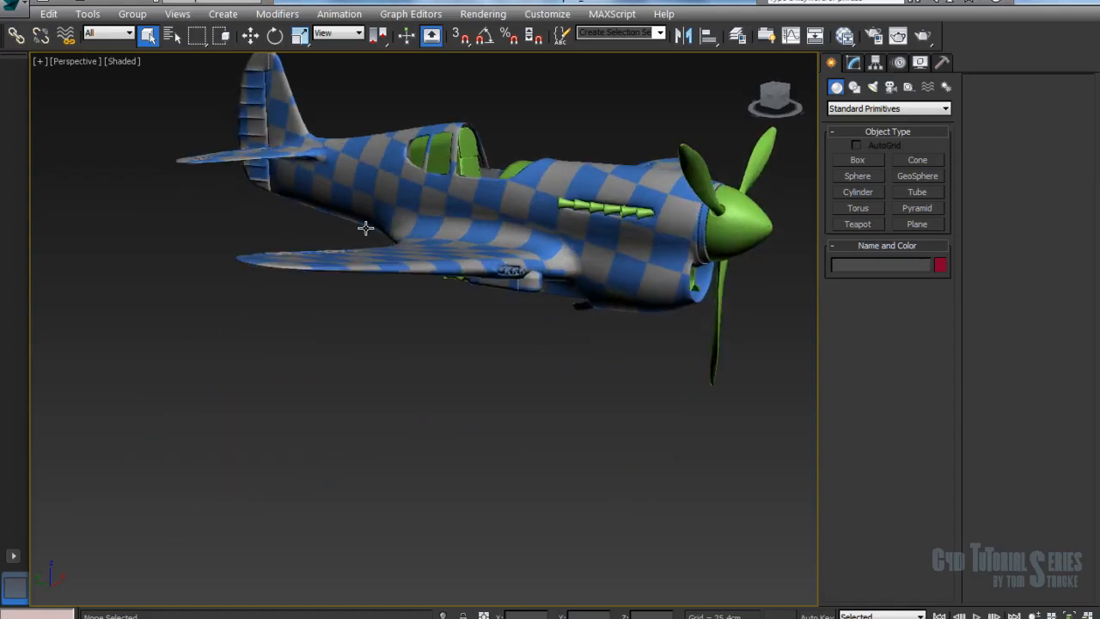
{"action": "middle_click_drag", "start_coordinate": [363, 226], "coordinate": [479, 292], "text": "alt"}
{"action": "scroll", "coordinate": [457, 273], "scroll_direction": "up", "scroll_amount": 10}
{"action": "scroll", "coordinate": [456, 274], "scroll_direction": "down", "scroll_amount": 10}
{"action": "left_click", "coordinate": [462, 277]}
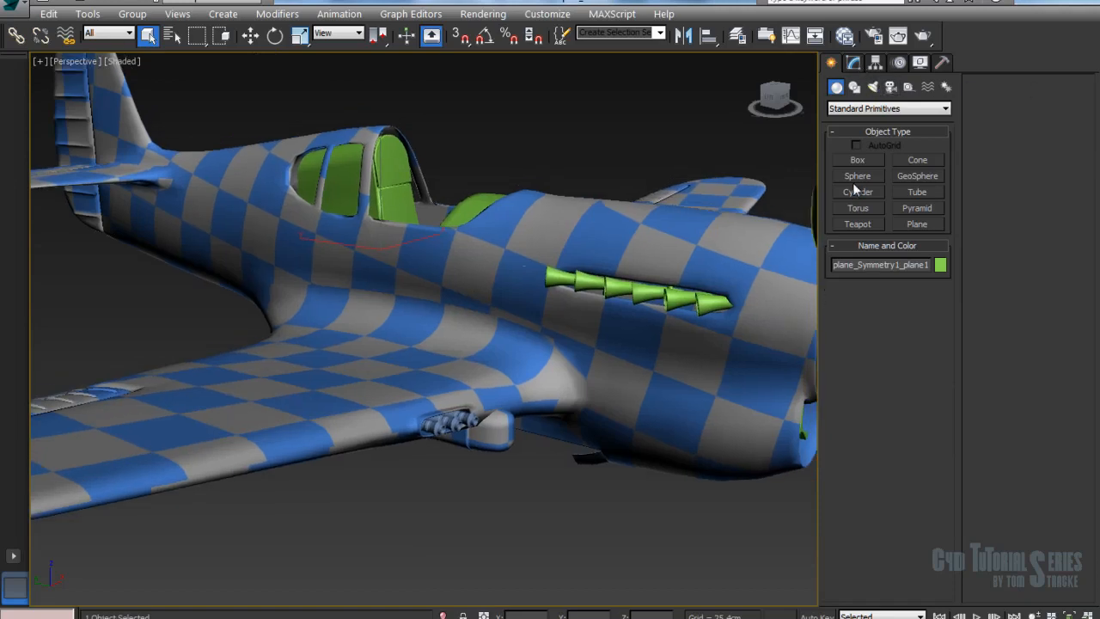
{"action": "left_click_drag", "start_coordinate": [932, 192], "coordinate": [993, 192]}
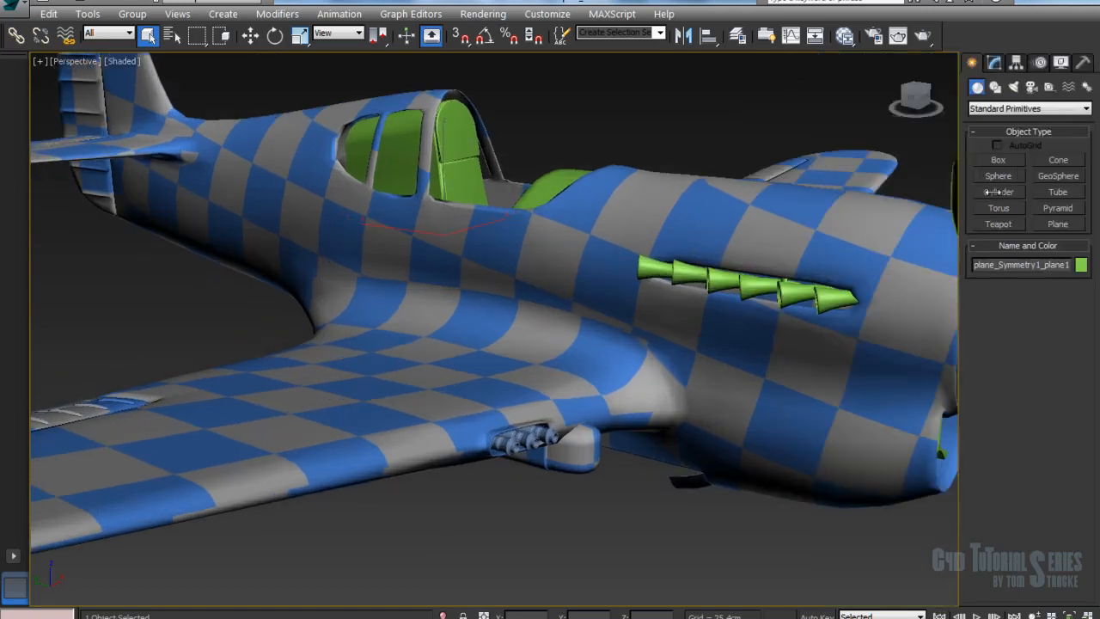
Step: Examine the checker texture for distortion around the wing guns, landing gear fairing, tail and cockpit
{"action": "middle_click_drag", "start_coordinate": [780, 202], "coordinate": [729, 217], "text": "alt"}
{"action": "scroll", "coordinate": [546, 325], "scroll_direction": "down", "scroll_amount": 5}
{"action": "scroll", "coordinate": [476, 354], "scroll_direction": "up", "scroll_amount": 8}
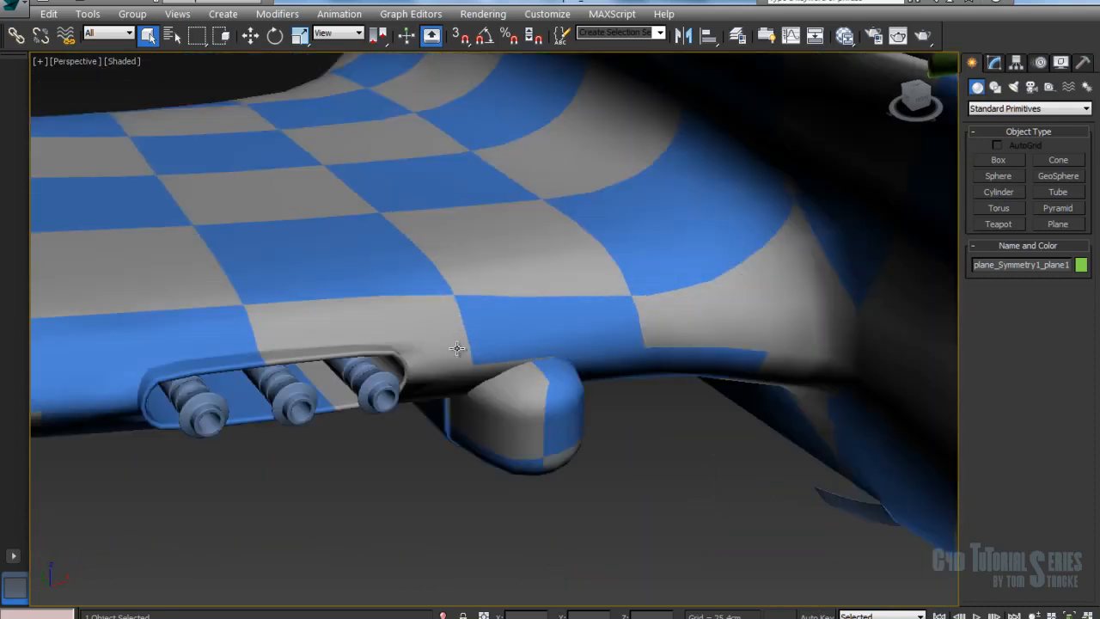
{"action": "middle_click_drag", "start_coordinate": [460, 315], "coordinate": [522, 255], "text": "alt"}
{"action": "scroll", "coordinate": [470, 288], "scroll_direction": "down", "scroll_amount": 2}
{"action": "scroll", "coordinate": [518, 203], "scroll_direction": "down", "scroll_amount": 6}
{"action": "middle_click_drag", "start_coordinate": [517, 203], "coordinate": [506, 258], "text": "alt"}
{"action": "scroll", "coordinate": [375, 218], "scroll_direction": "up", "scroll_amount": 6}
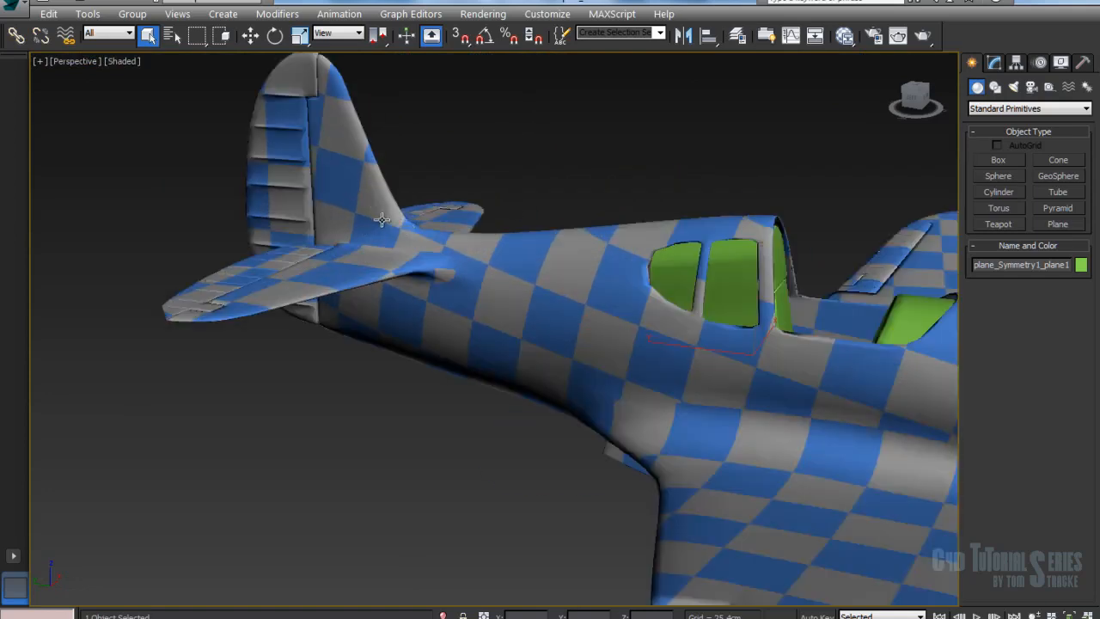
{"action": "middle_click_drag", "start_coordinate": [426, 228], "coordinate": [332, 226]}
{"action": "middle_click_drag", "start_coordinate": [455, 244], "coordinate": [370, 239]}
{"action": "middle_click_drag", "start_coordinate": [550, 271], "coordinate": [472, 248], "text": "alt"}
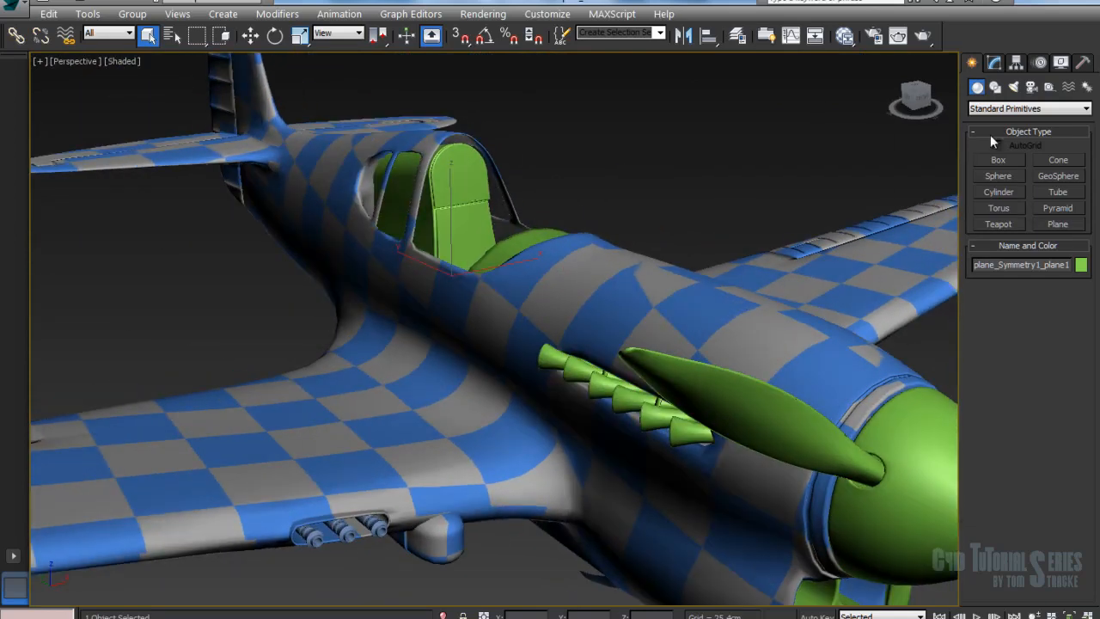
Step: Select the cockpit seat, and examine the green untextured parts and the wheel well under the wing
{"action": "left_click", "coordinate": [597, 392]}
{"action": "left_click", "coordinate": [471, 253]}
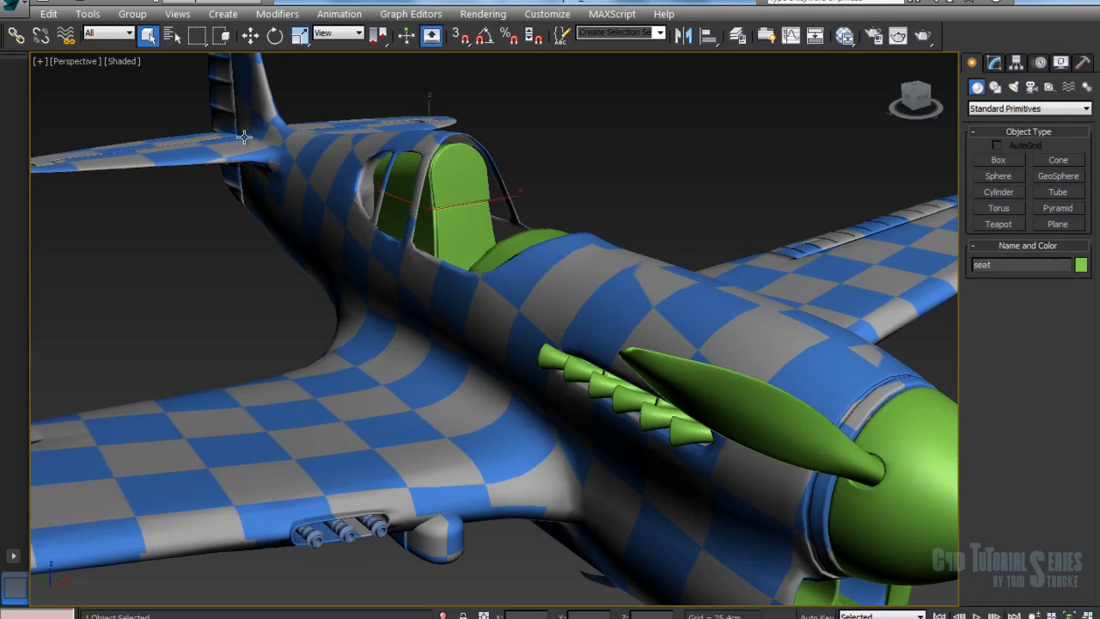
{"action": "middle_click_drag", "start_coordinate": [514, 337], "coordinate": [621, 271], "text": "alt"}
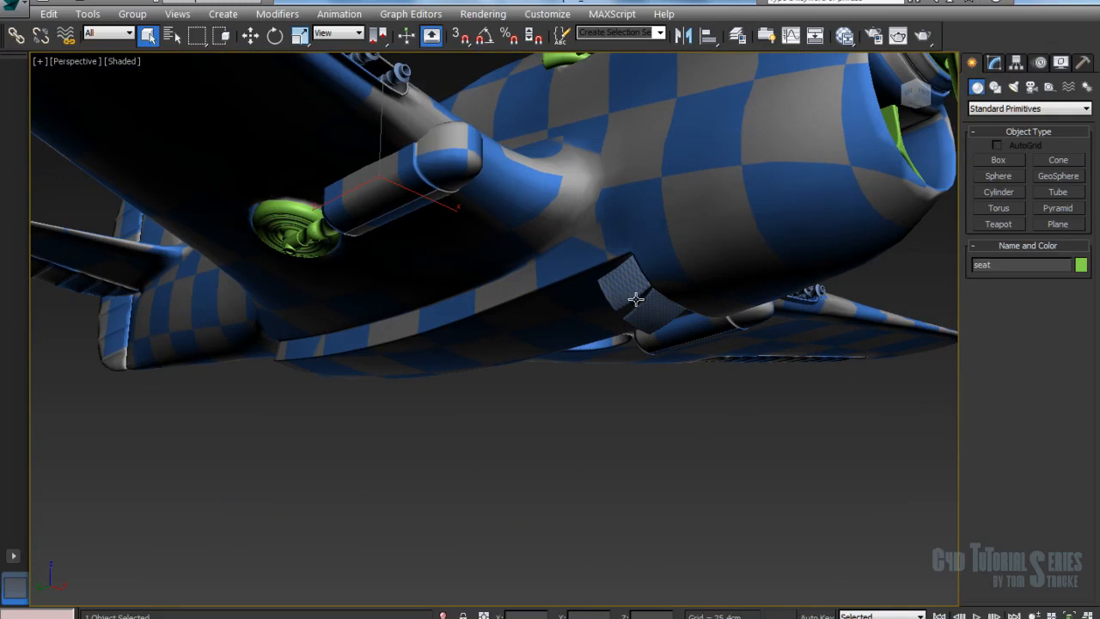
{"action": "middle_click_drag", "start_coordinate": [625, 287], "coordinate": [430, 228], "text": "alt"}
{"action": "scroll", "coordinate": [400, 207], "scroll_direction": "up", "scroll_amount": 3}
{"action": "scroll", "coordinate": [401, 211], "scroll_direction": "down", "scroll_amount": 1}
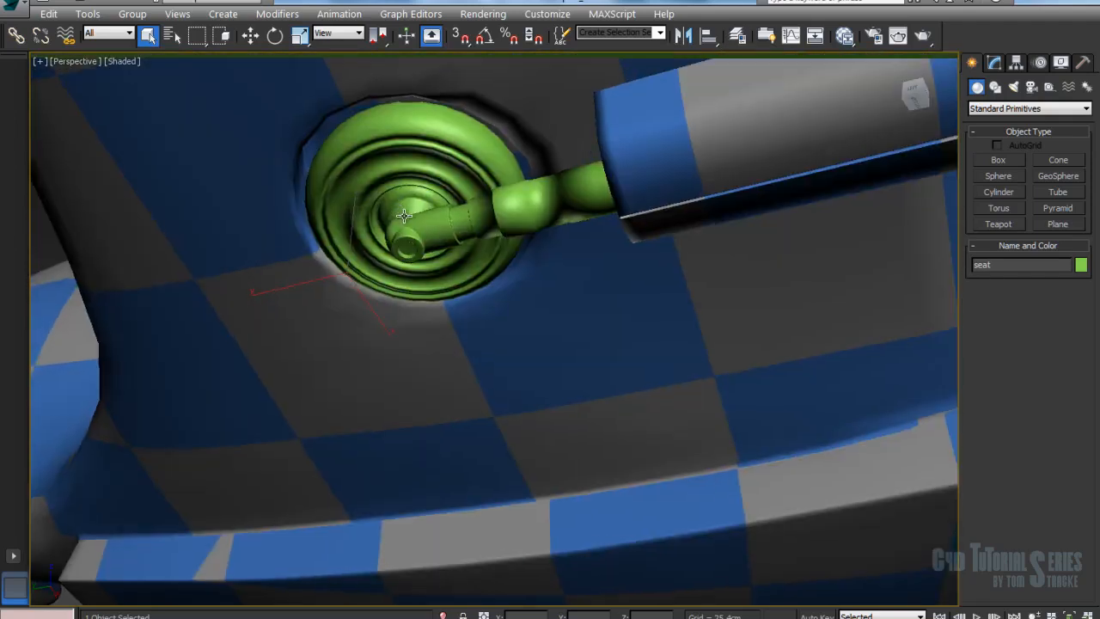
{"action": "middle_click_drag", "start_coordinate": [498, 215], "coordinate": [397, 336], "text": "alt"}
{"action": "scroll", "coordinate": [469, 262], "scroll_direction": "down", "scroll_amount": 5}
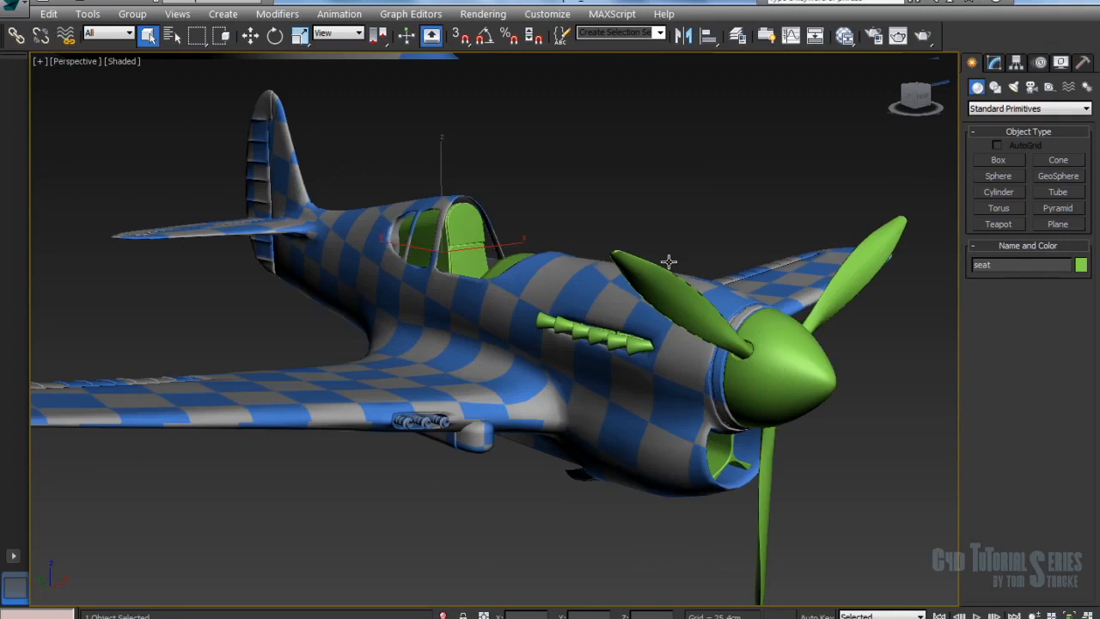
Step: Add an Unwrap UVW modifier to the checker-textured plane body
{"action": "left_click", "coordinate": [994, 64]}
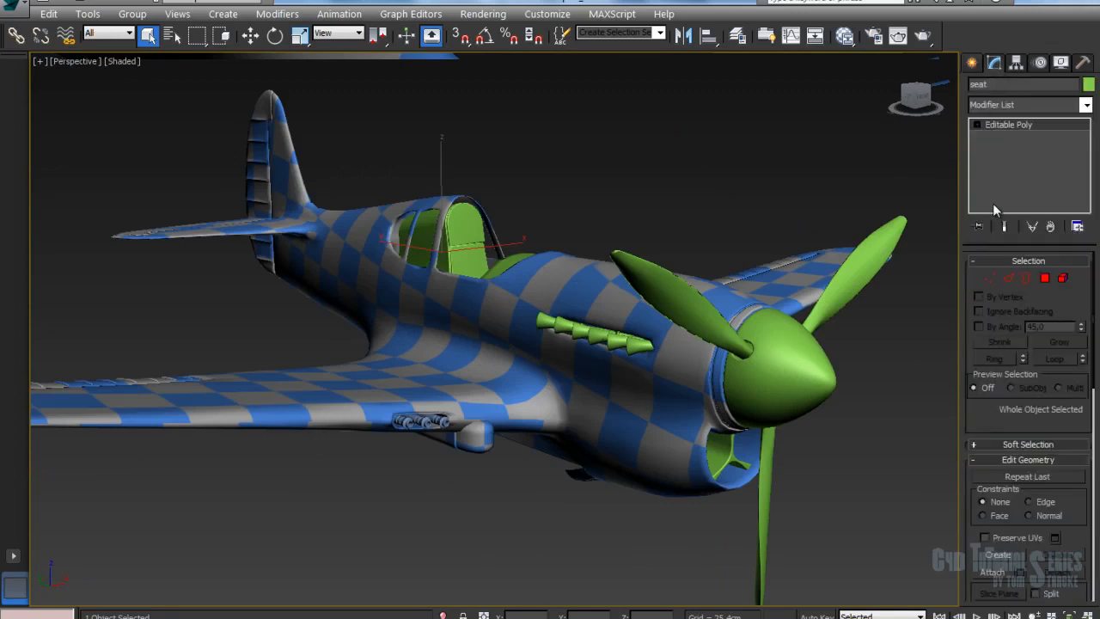
{"action": "left_click", "coordinate": [597, 310]}
{"action": "left_click", "coordinate": [1016, 105]}
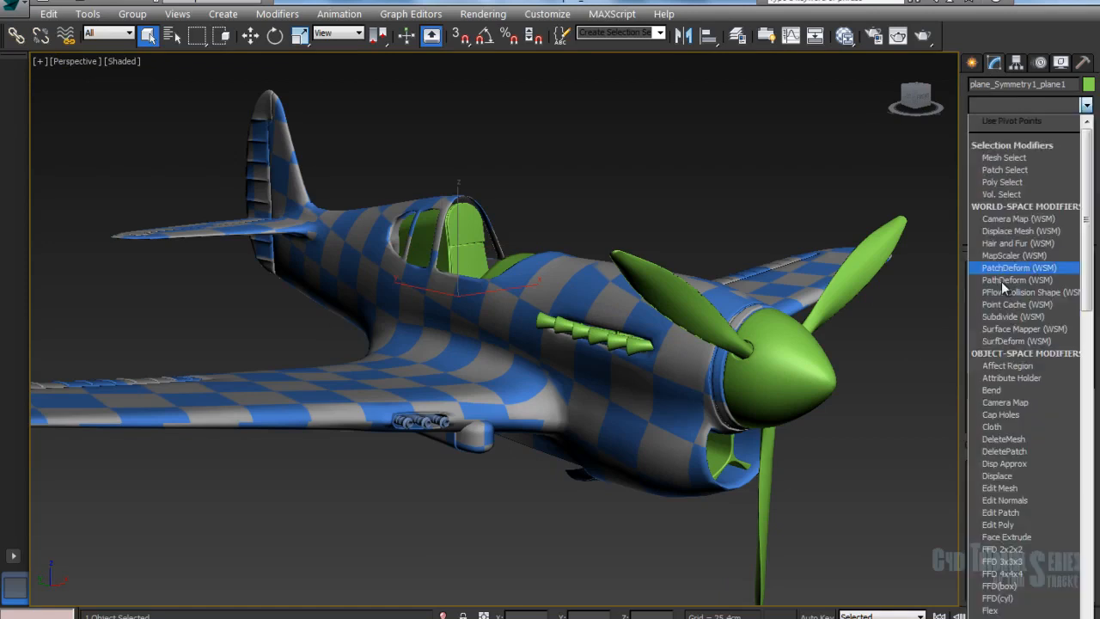
{"action": "key", "text": "u"}
{"action": "key", "text": "u"}
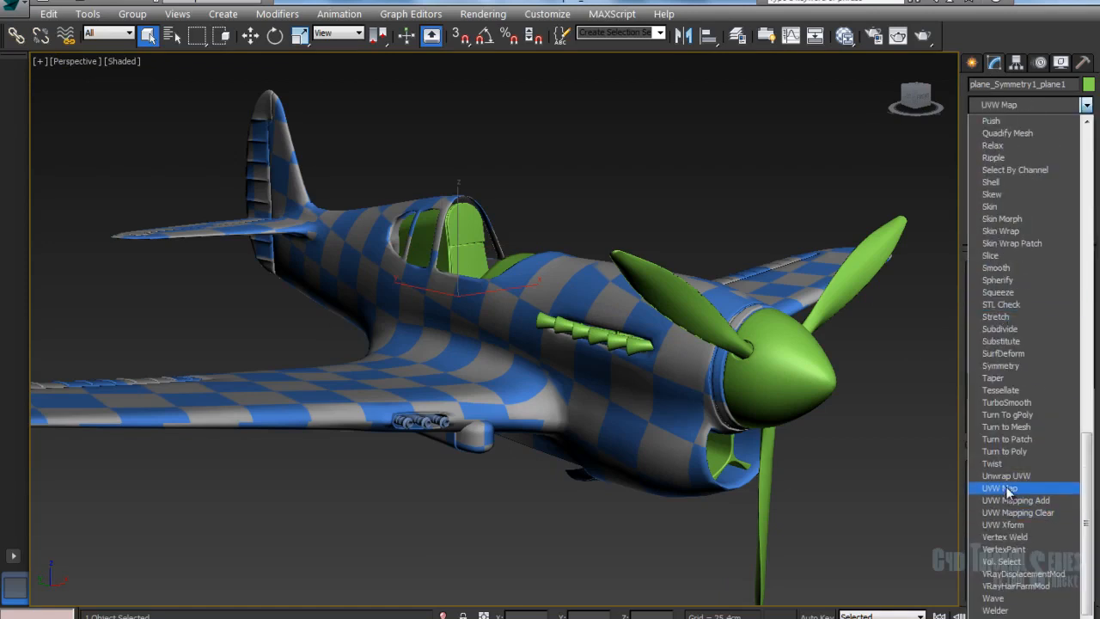
{"action": "left_click", "coordinate": [1005, 475]}
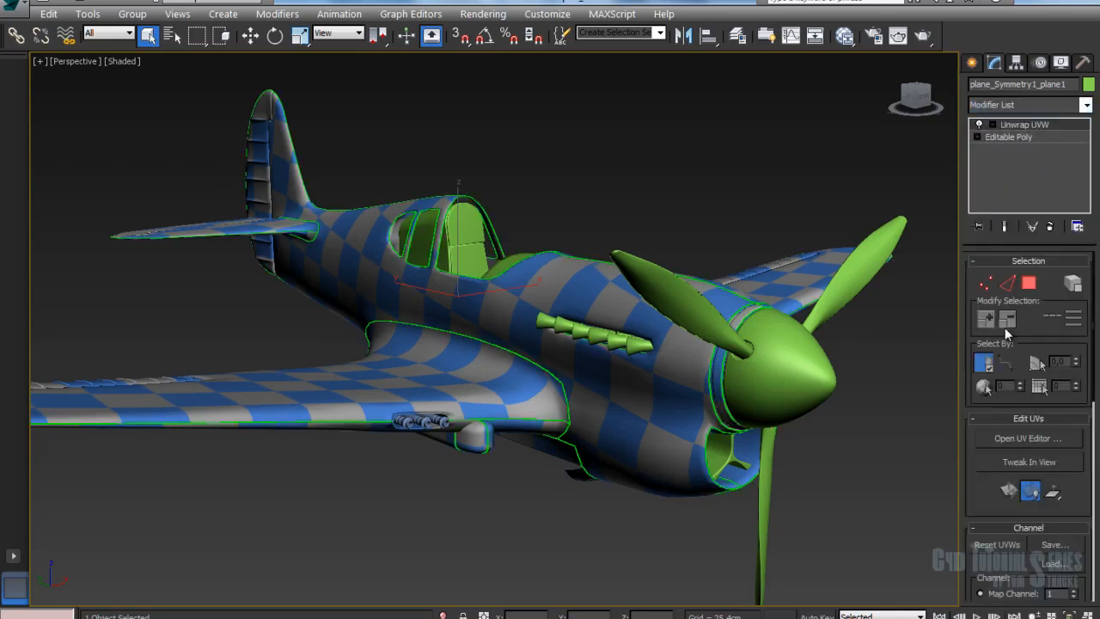
Step: Open the UV editor and compare the UV islands with the checkers and seams on the fuselage and wing
{"action": "left_click", "coordinate": [1012, 440]}
{"action": "left_click", "coordinate": [331, 100]}
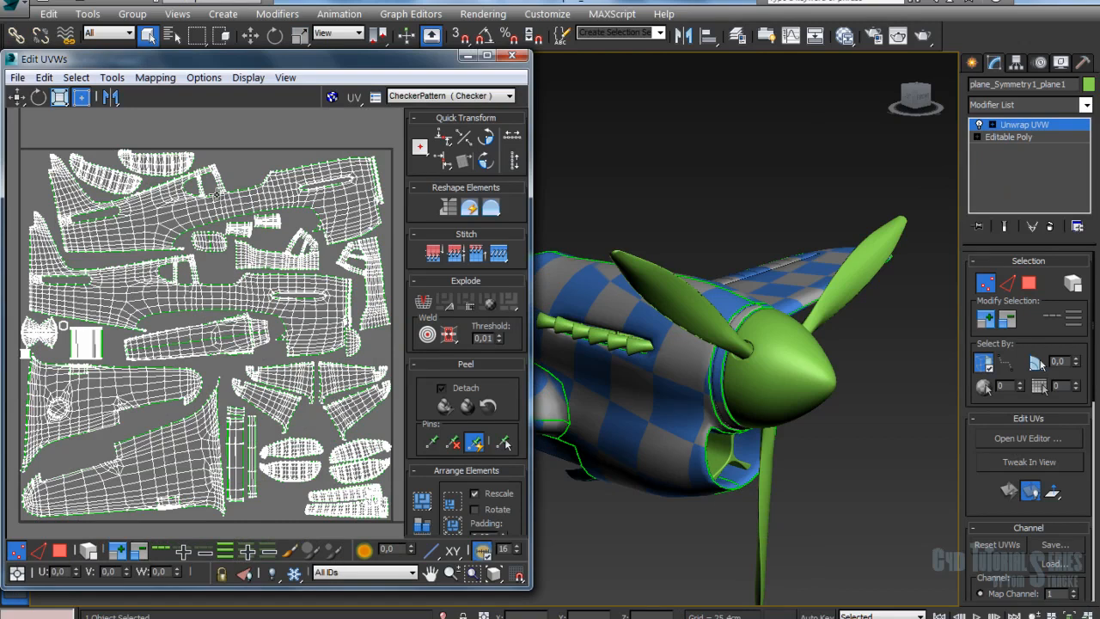
{"action": "middle_click_drag", "start_coordinate": [651, 304], "coordinate": [738, 293], "text": "alt"}
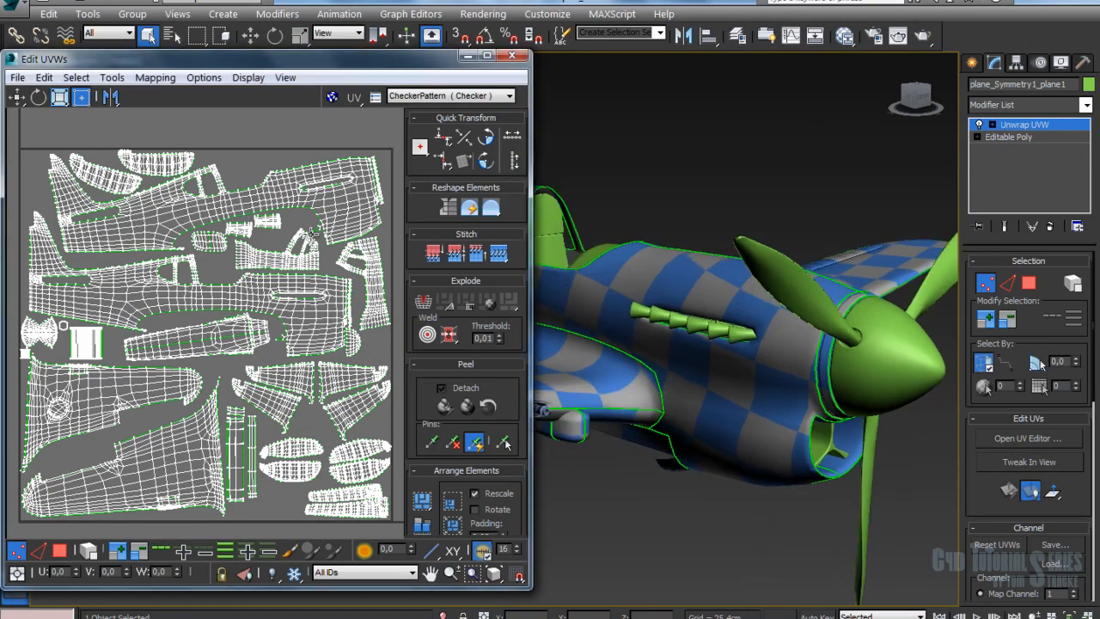
{"action": "middle_click_drag", "start_coordinate": [632, 402], "coordinate": [691, 387], "text": "alt"}
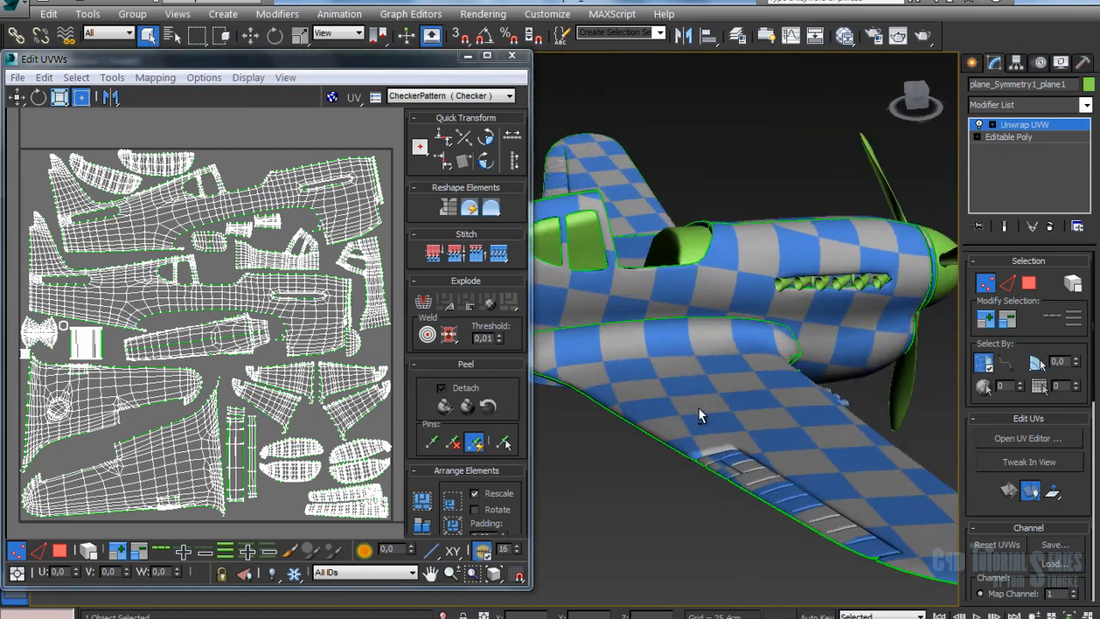
{"action": "scroll", "coordinate": [687, 328], "scroll_direction": "up", "scroll_amount": 3}
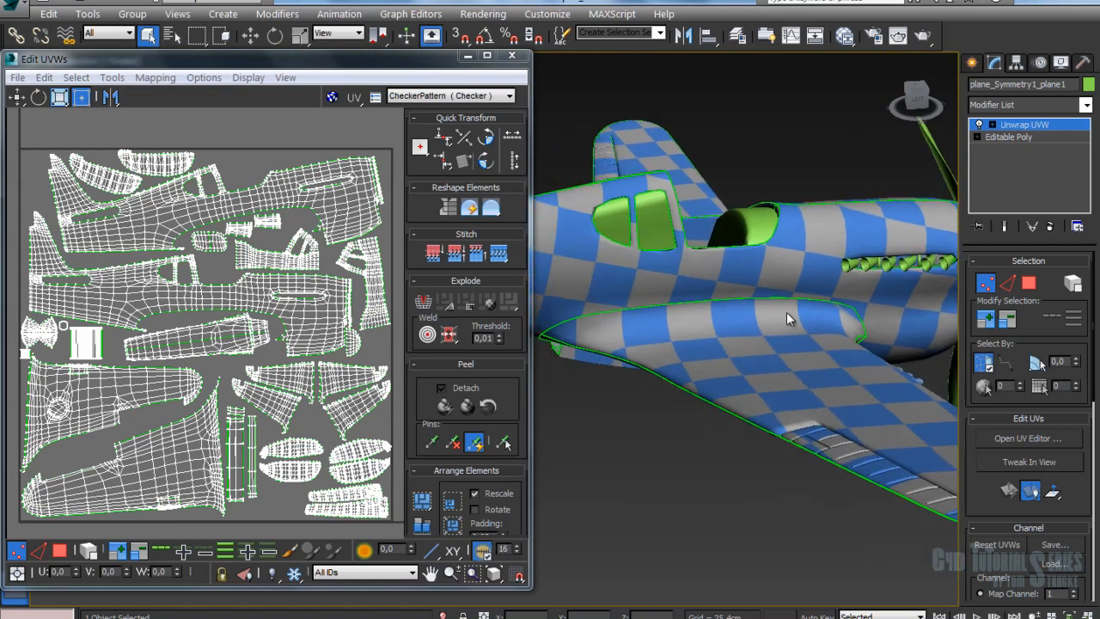
{"action": "middle_click_drag", "start_coordinate": [928, 372], "coordinate": [536, 323], "text": "alt"}
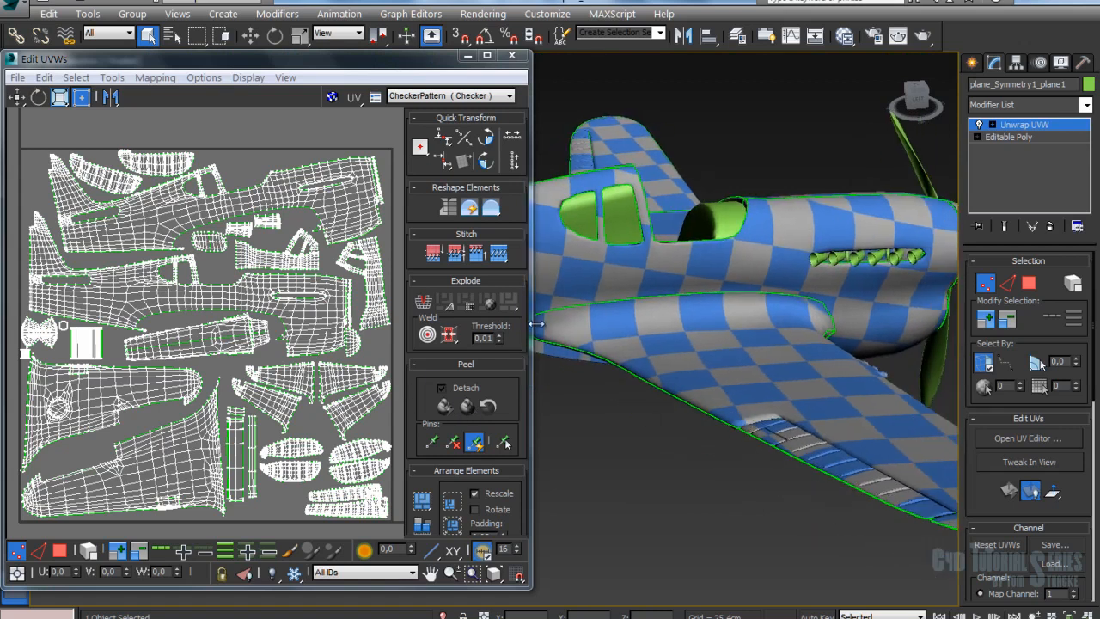
Step: Set the UV selection level to edges and bring the Peel seam tools into view
{"action": "left_click", "coordinate": [1006, 284]}
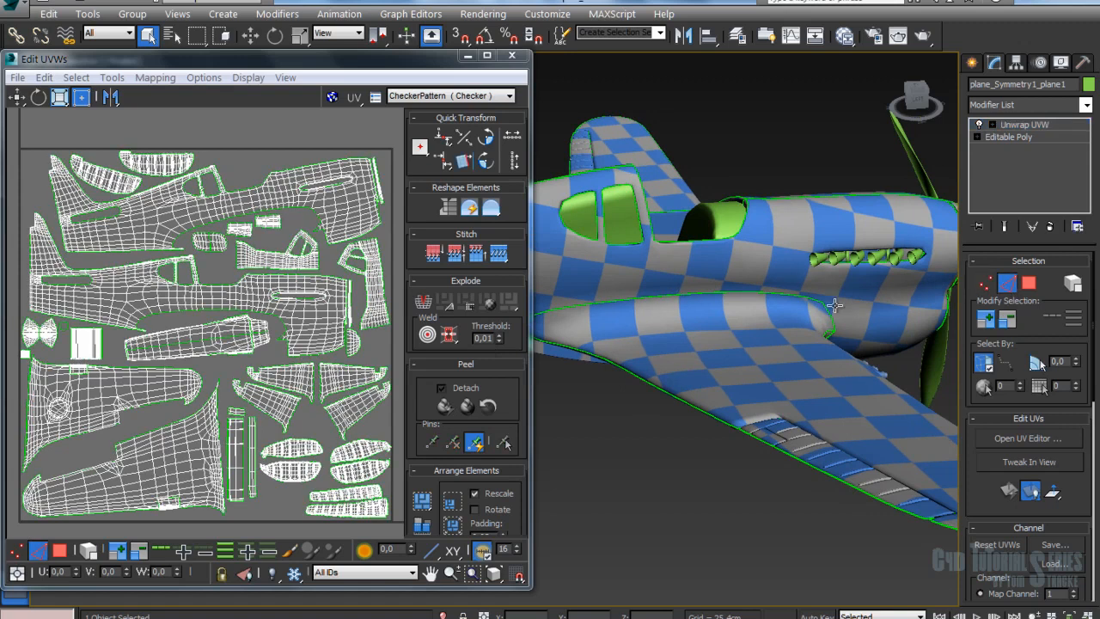
{"action": "middle_click_drag", "start_coordinate": [778, 423], "coordinate": [600, 378], "text": "alt"}
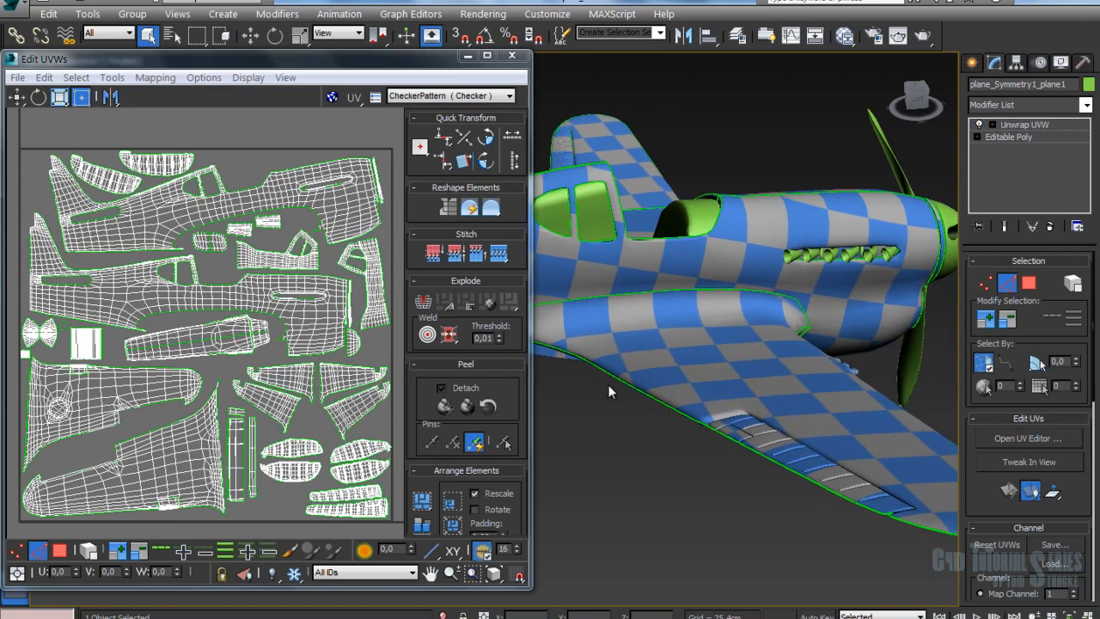
{"action": "left_click_drag", "start_coordinate": [974, 496], "coordinate": [970, 237]}
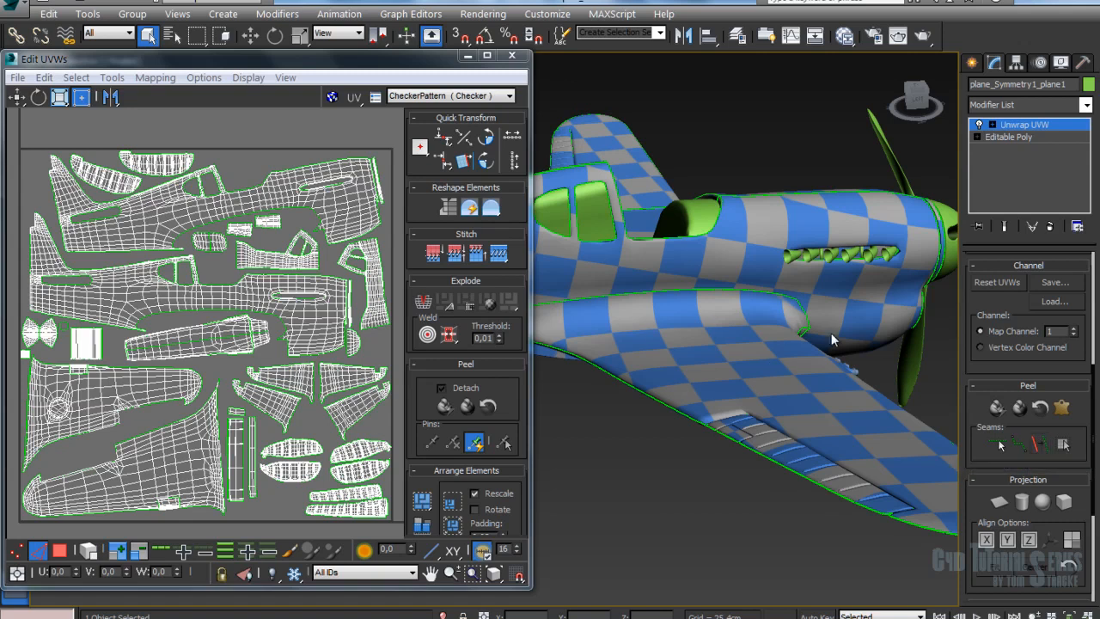
{"action": "middle_click_drag", "start_coordinate": [703, 385], "coordinate": [687, 375], "text": "alt"}
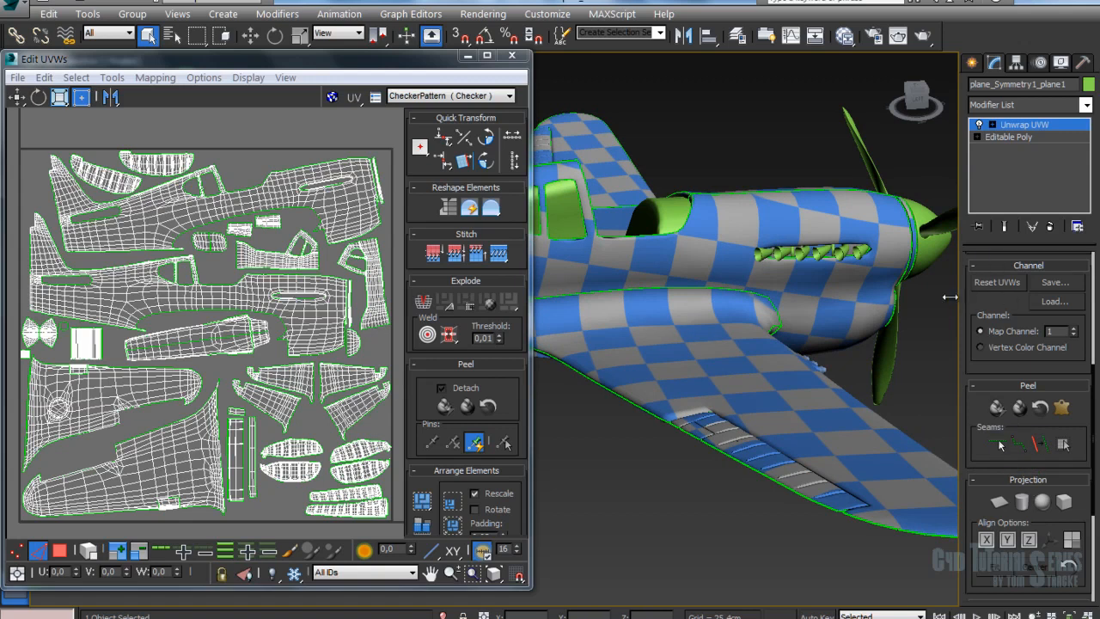
Step: Rearrange the layout with a two-column command panel and a narrower UV editor, and activate polygon selection
{"action": "left_click_drag", "start_coordinate": [958, 294], "coordinate": [903, 314]}
{"action": "left_click_drag", "start_coordinate": [534, 116], "coordinate": [391, 116]}
{"action": "left_click", "coordinate": [887, 283]}
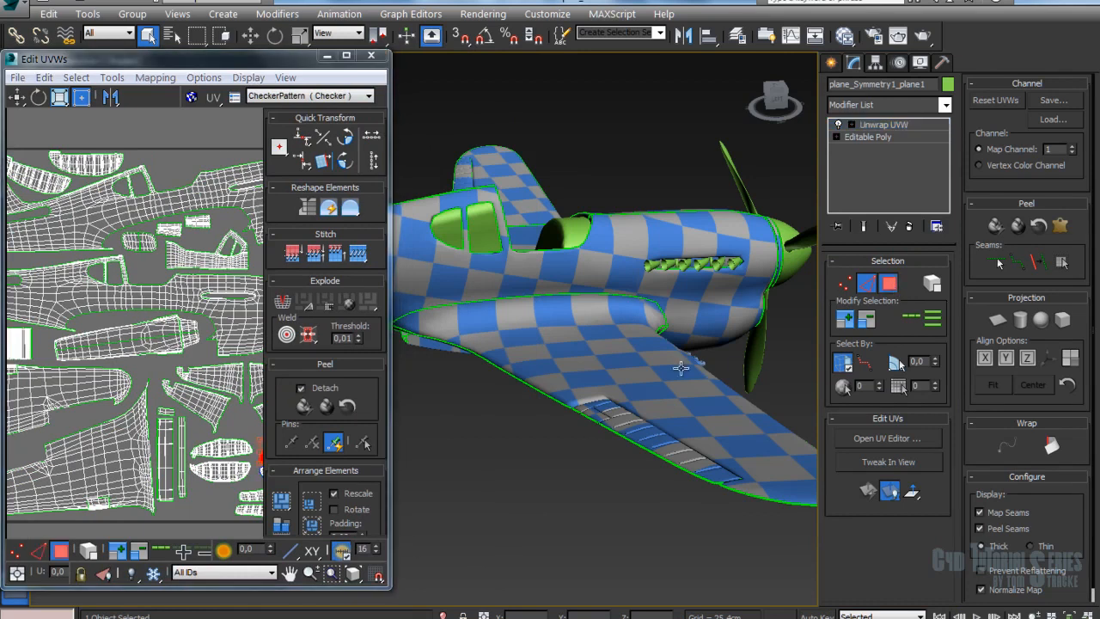
Step: Select a polygon on the wing's upper surface, expand the polygon selection to the seams, and clear the selection
{"action": "left_click", "coordinate": [667, 375]}
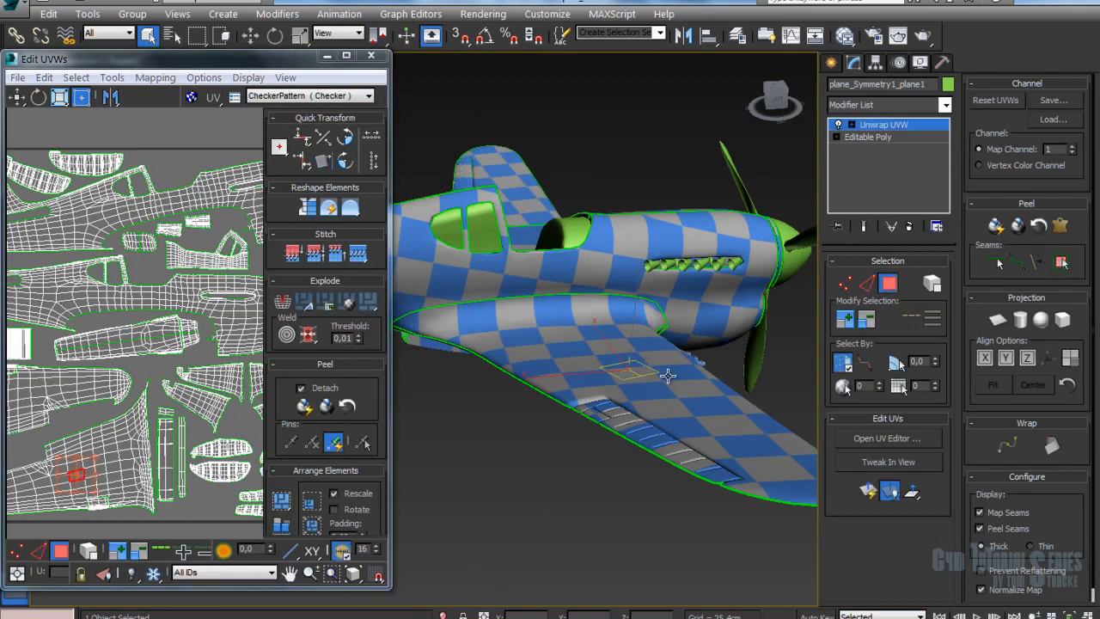
{"action": "left_click", "coordinate": [1061, 263]}
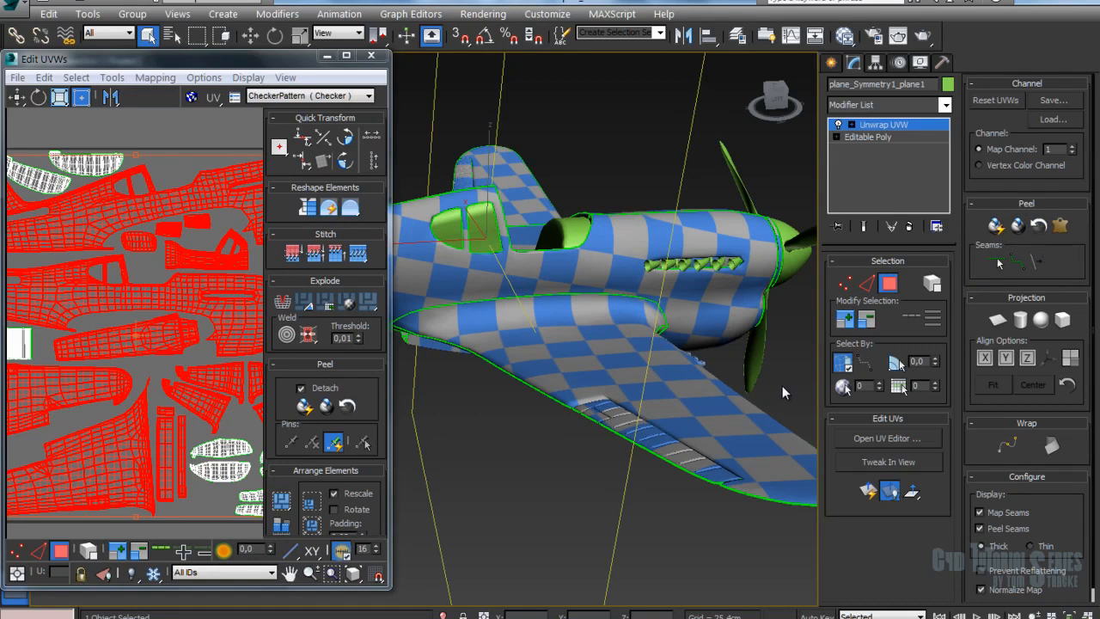
{"action": "left_click", "coordinate": [781, 385]}
{"action": "middle_click_drag", "start_coordinate": [679, 409], "coordinate": [661, 399], "text": "alt"}
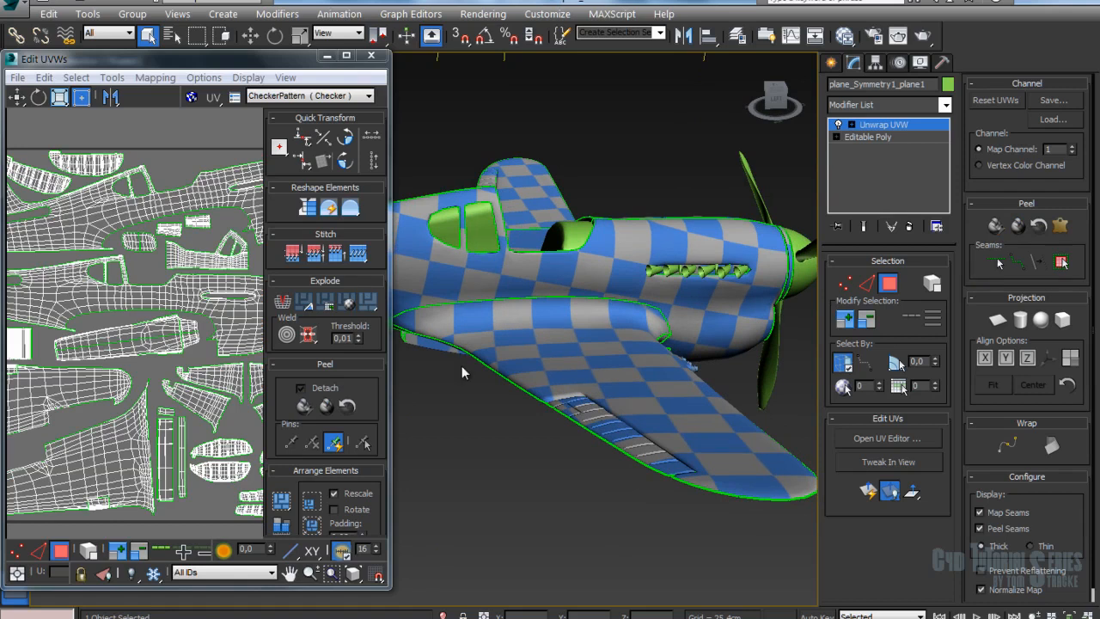
Step: Turn on element selection in the UV editor, test it by selecting the wing's entire upper-surface island, and clear the selection
{"action": "left_click", "coordinate": [101, 469]}
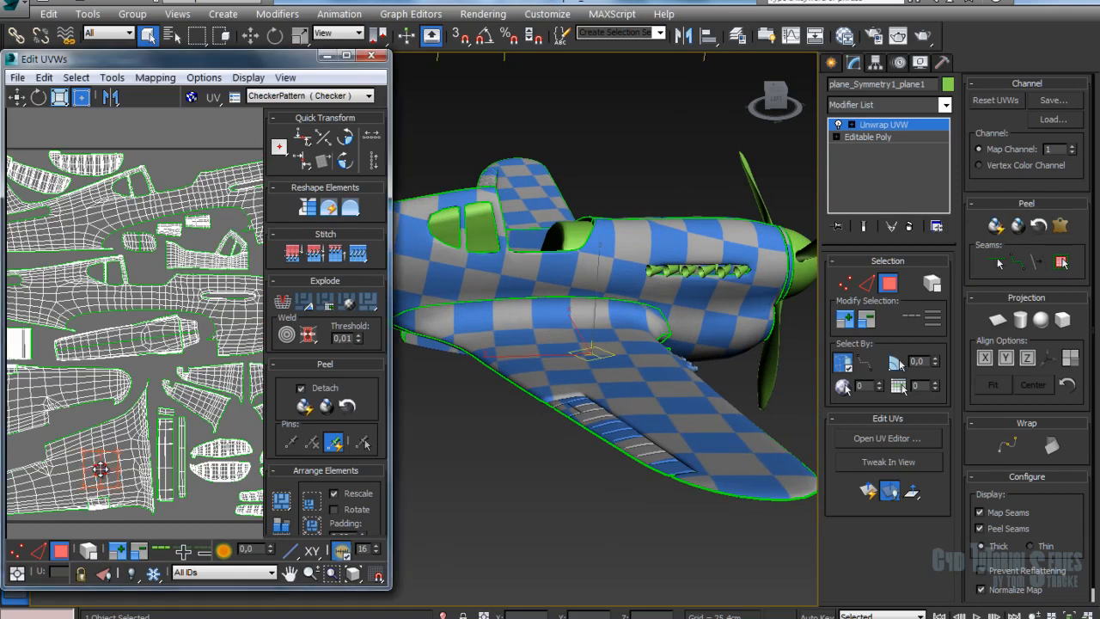
{"action": "left_click", "coordinate": [87, 550]}
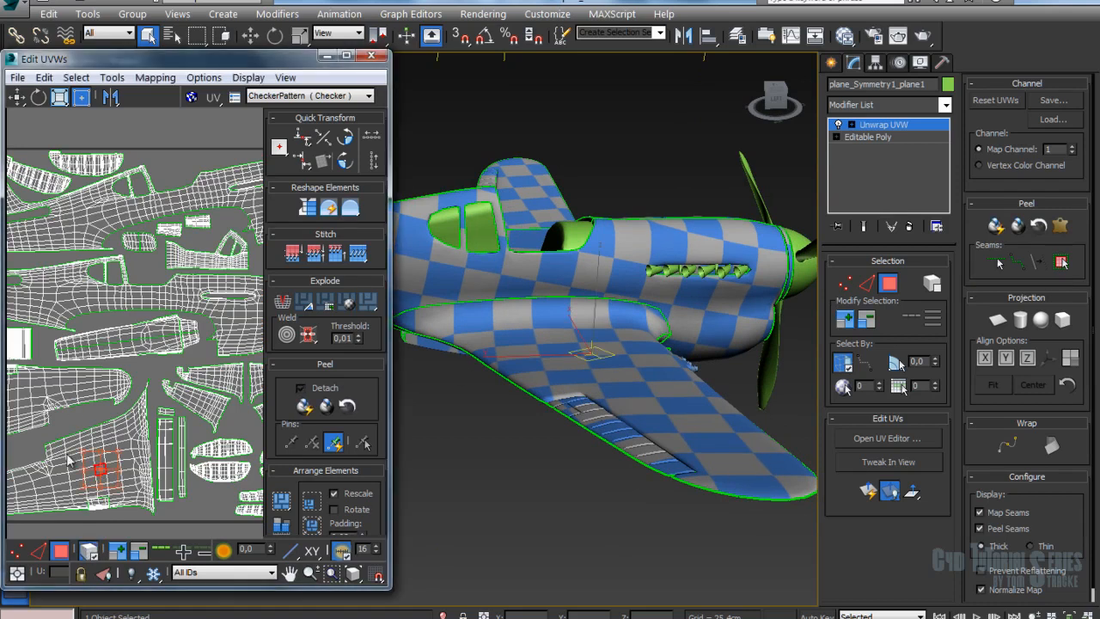
{"action": "left_click", "coordinate": [67, 453]}
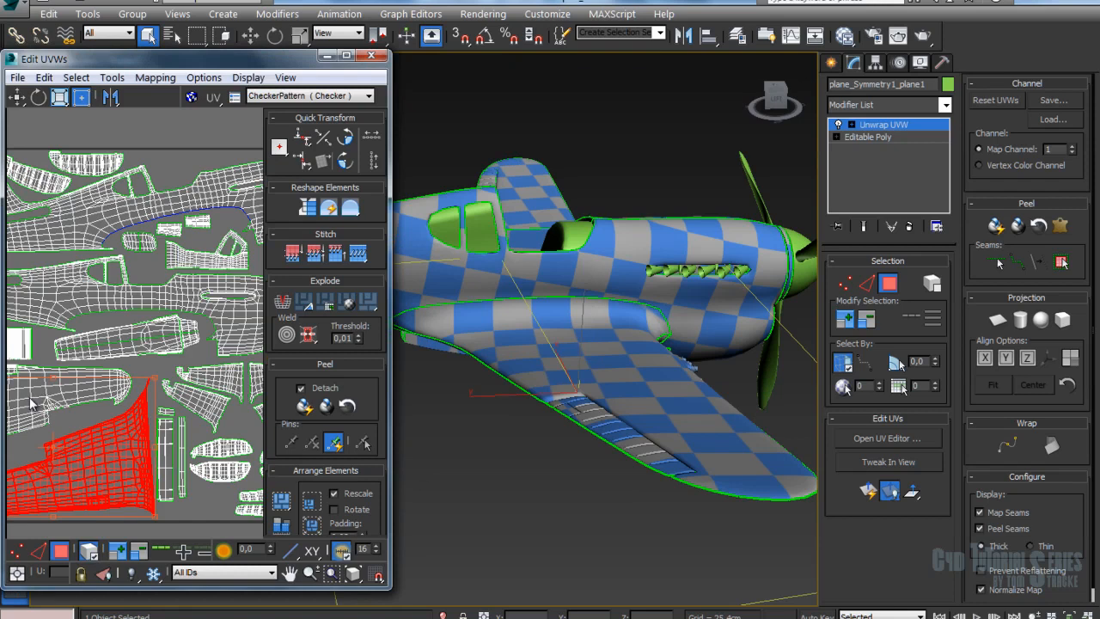
{"action": "left_click", "coordinate": [140, 370]}
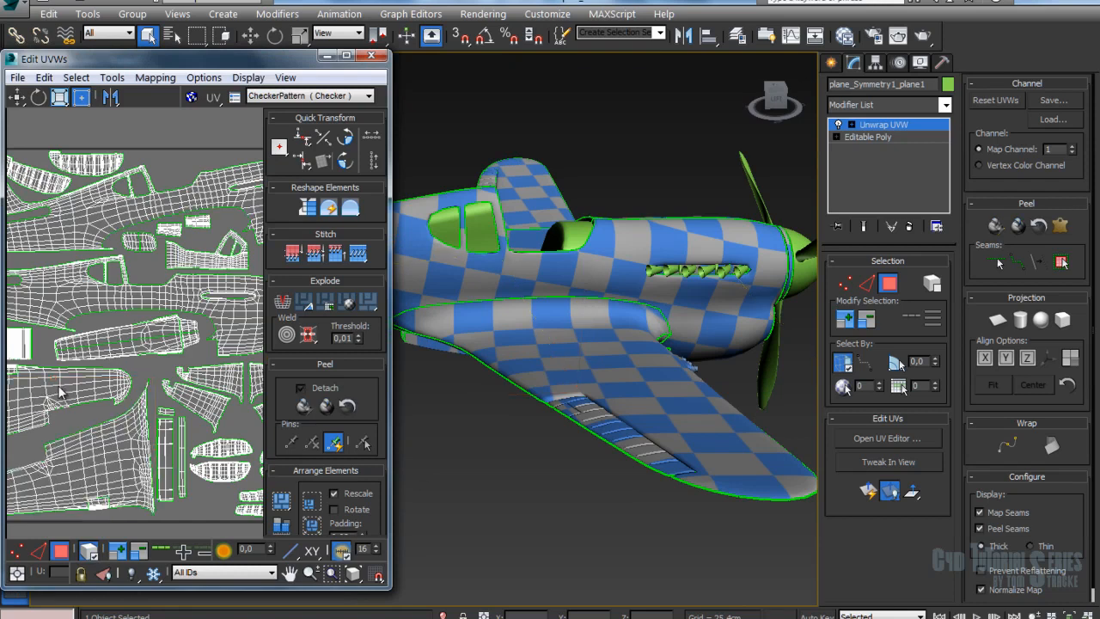
Step: Select the wing's underside UV island, switch the selection to the upper-surface island, and inspect the matching areas on the model
{"action": "left_click", "coordinate": [57, 386]}
{"action": "middle_click_drag", "start_coordinate": [429, 367], "coordinate": [643, 296], "text": "alt"}
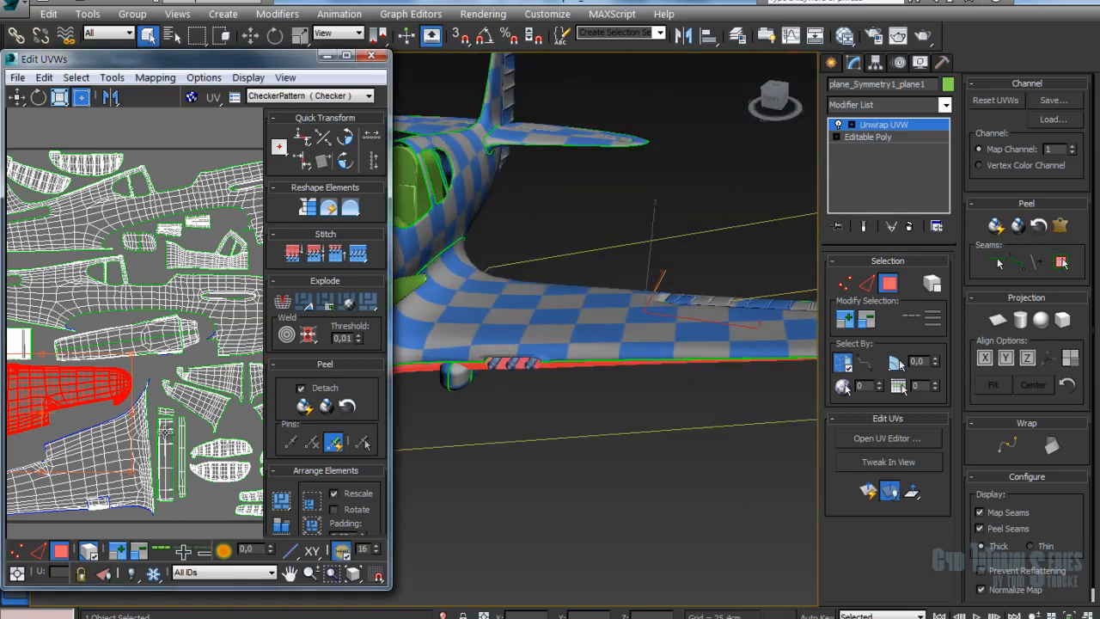
{"action": "left_click", "coordinate": [118, 500]}
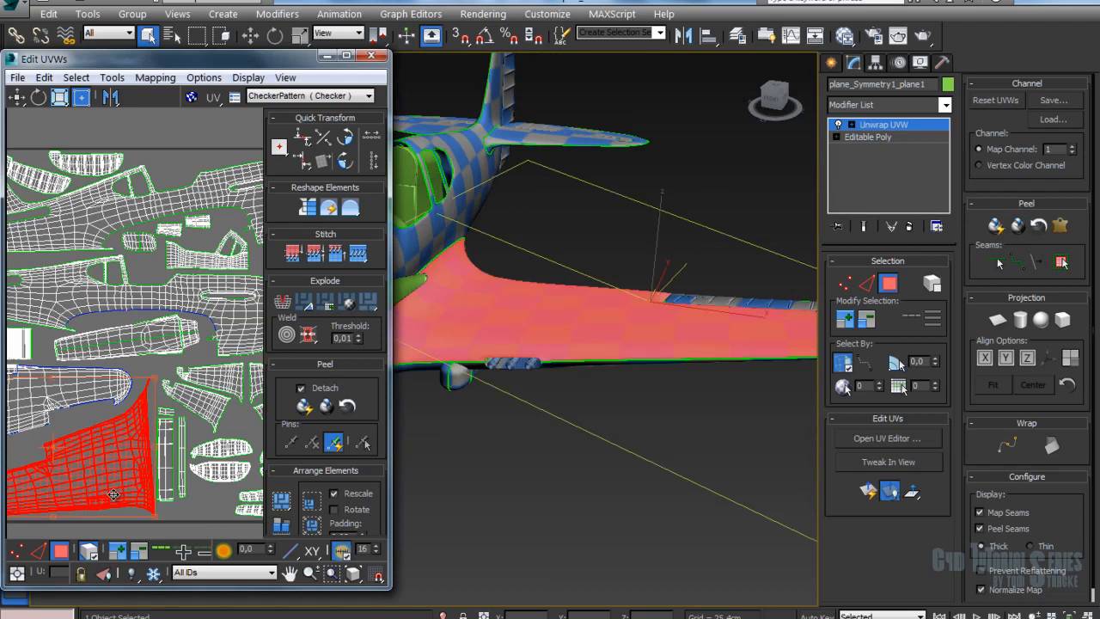
{"action": "middle_click_drag", "start_coordinate": [527, 406], "coordinate": [536, 248], "text": "alt"}
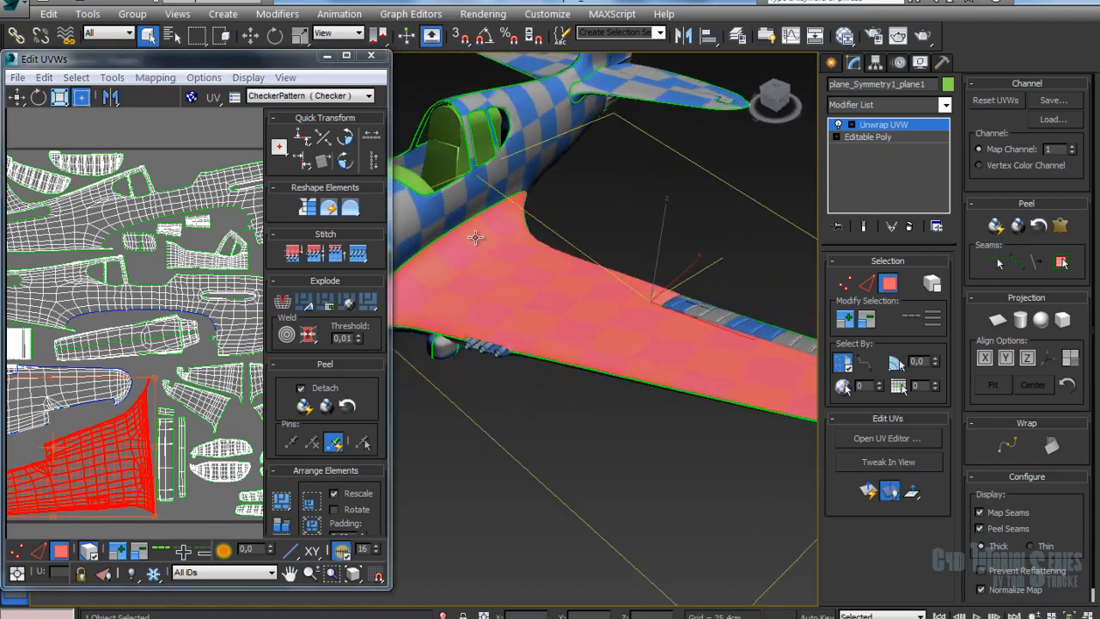
{"action": "mouse_move", "coordinate": [583, 300]}
{"action": "middle_mouse_down", "text": "alt"}
{"action": "mouse_move", "coordinate": [665, 282]}
{"action": "mouse_move", "coordinate": [655, 283]}
{"action": "mouse_move", "coordinate": [635, 204]}
{"action": "mouse_move", "coordinate": [631, 282]}
{"action": "mouse_move", "coordinate": [574, 298]}
{"action": "middle_mouse_up", "text": "alt"}
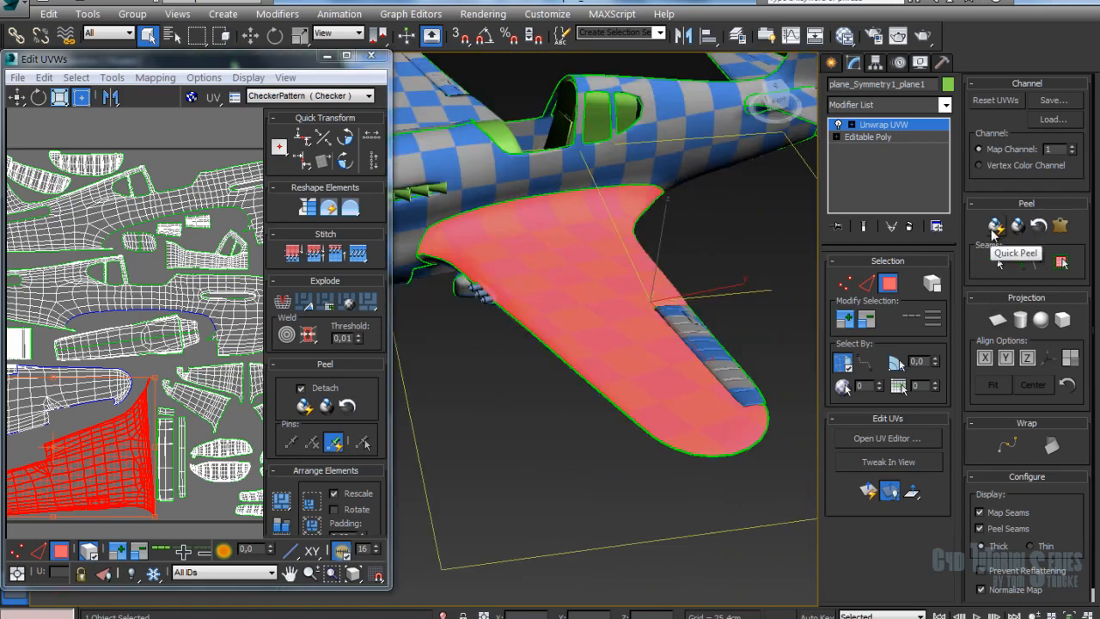
Step: Locate the Quick Peel and Relax commands for unwrapping the selected upper wing island
{"action": "left_click", "coordinate": [995, 226]}
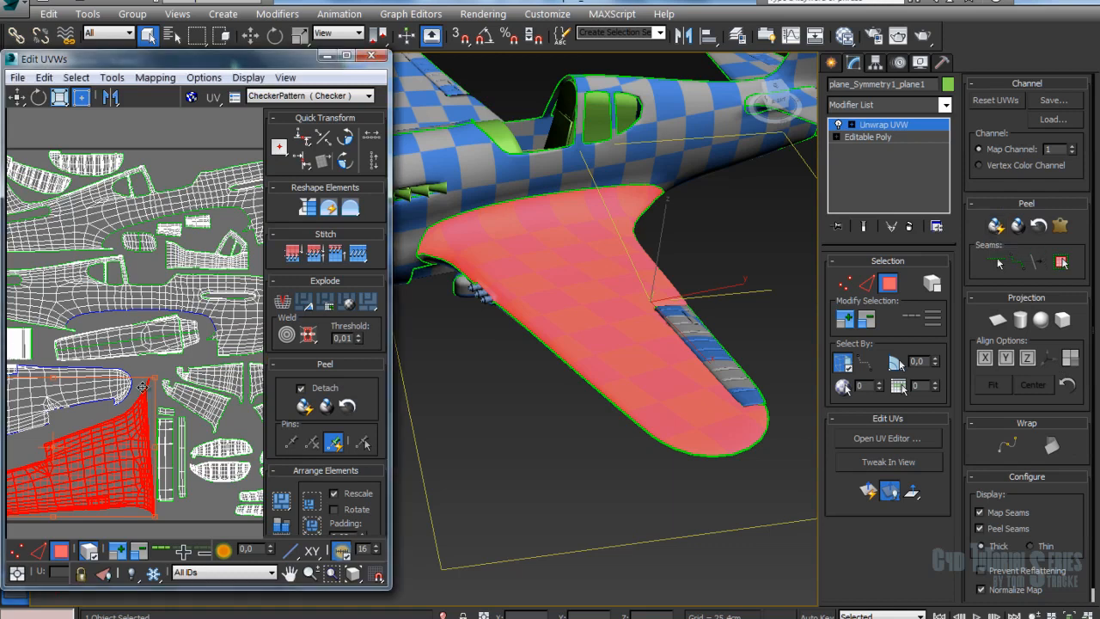
{"action": "middle_click_drag", "start_coordinate": [596, 280], "coordinate": [641, 312], "text": "alt"}
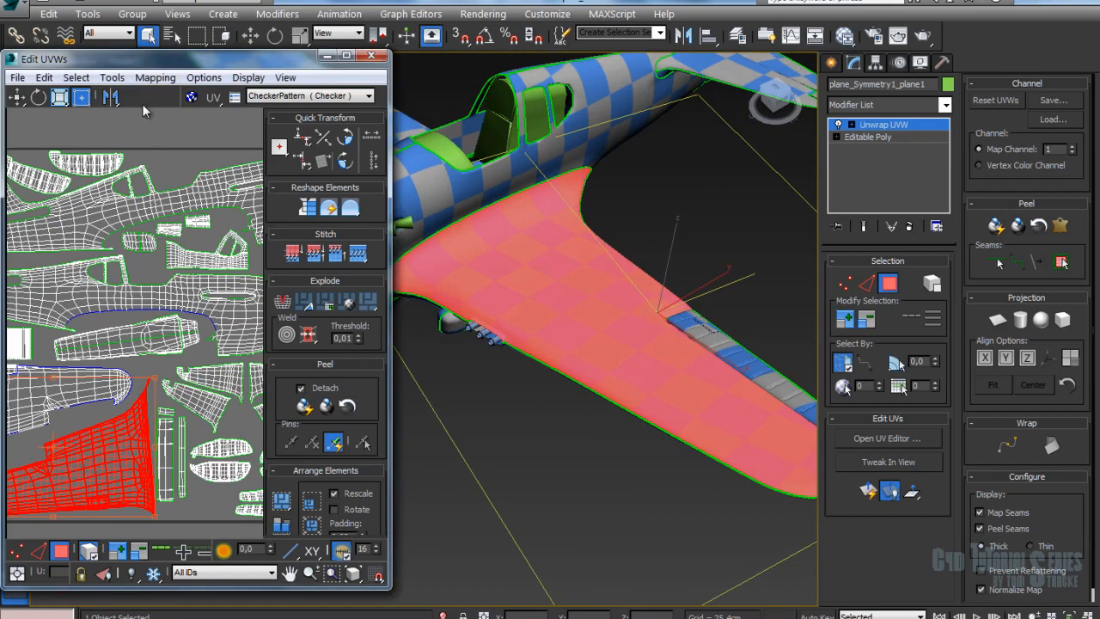
{"action": "left_click", "coordinate": [137, 79]}
{"action": "mouse_move", "coordinate": [112, 77]}
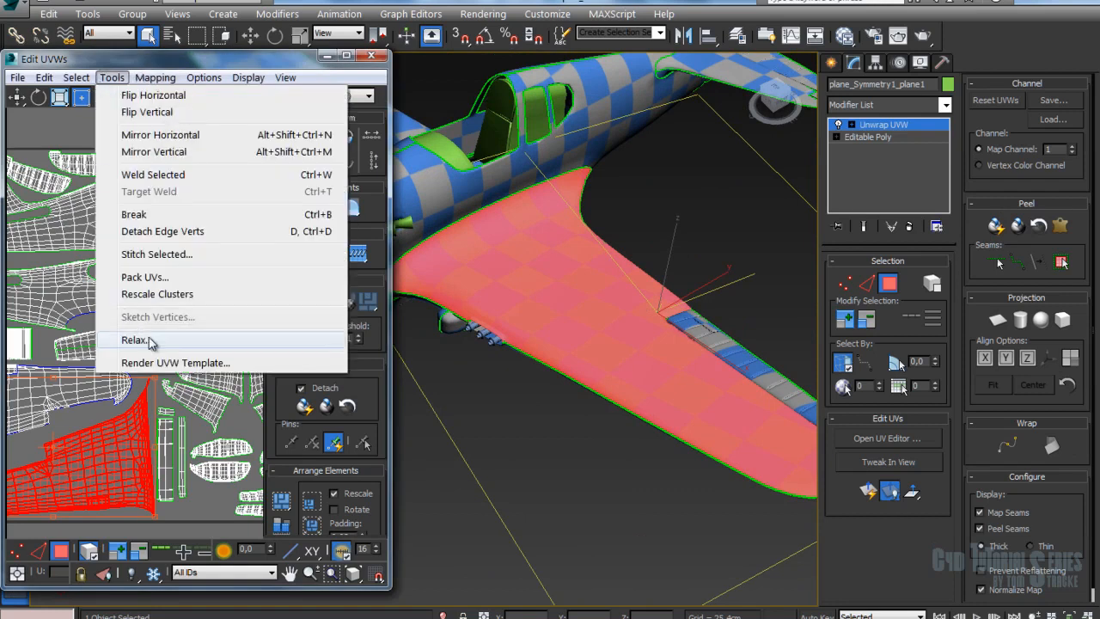
{"action": "left_click", "coordinate": [270, 57]}
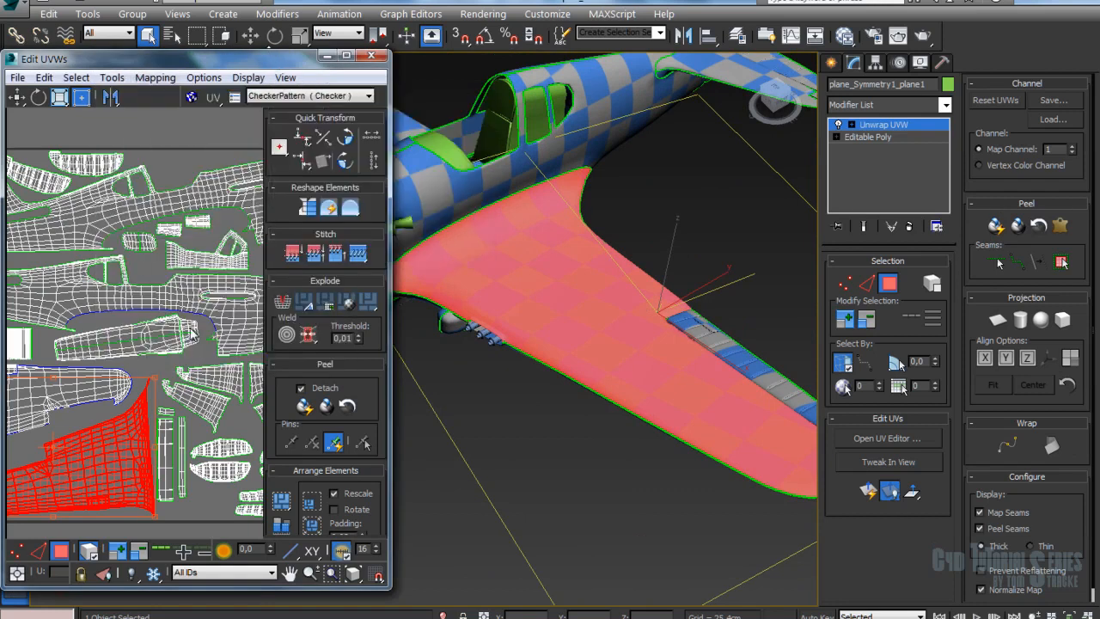
Step: Look over the checker-mapped wing of the unwrapped aircraft, and switch to Mudbox
{"action": "middle_click_drag", "start_coordinate": [491, 256], "coordinate": [497, 256]}
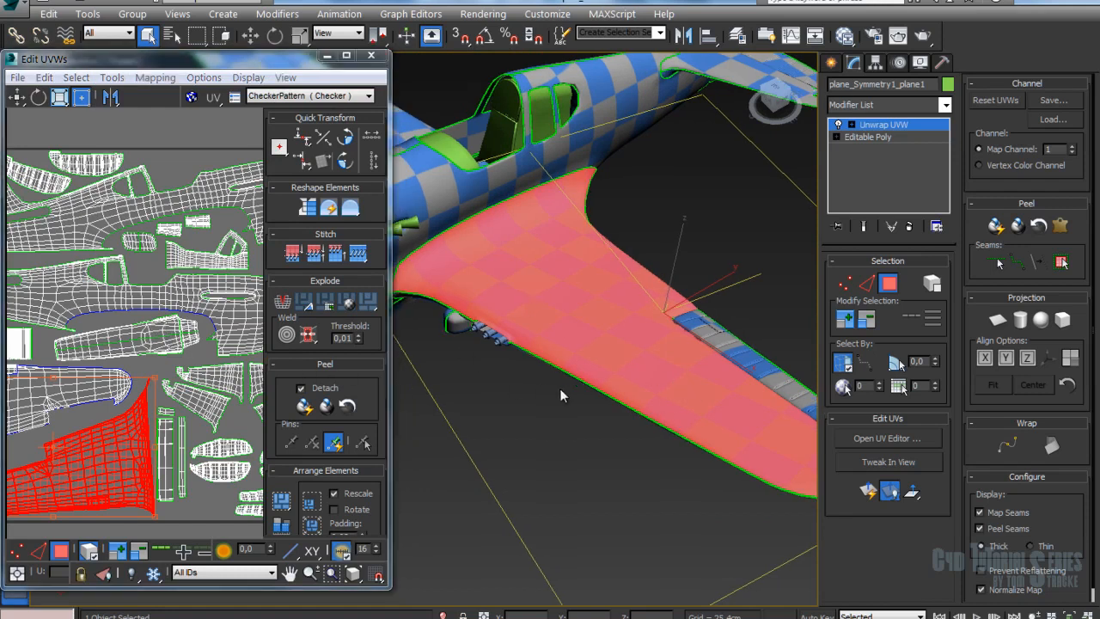
{"action": "middle_click_drag", "start_coordinate": [608, 363], "coordinate": [561, 339], "text": "alt"}
{"action": "scroll", "coordinate": [595, 324], "scroll_direction": "down", "scroll_amount": 3}
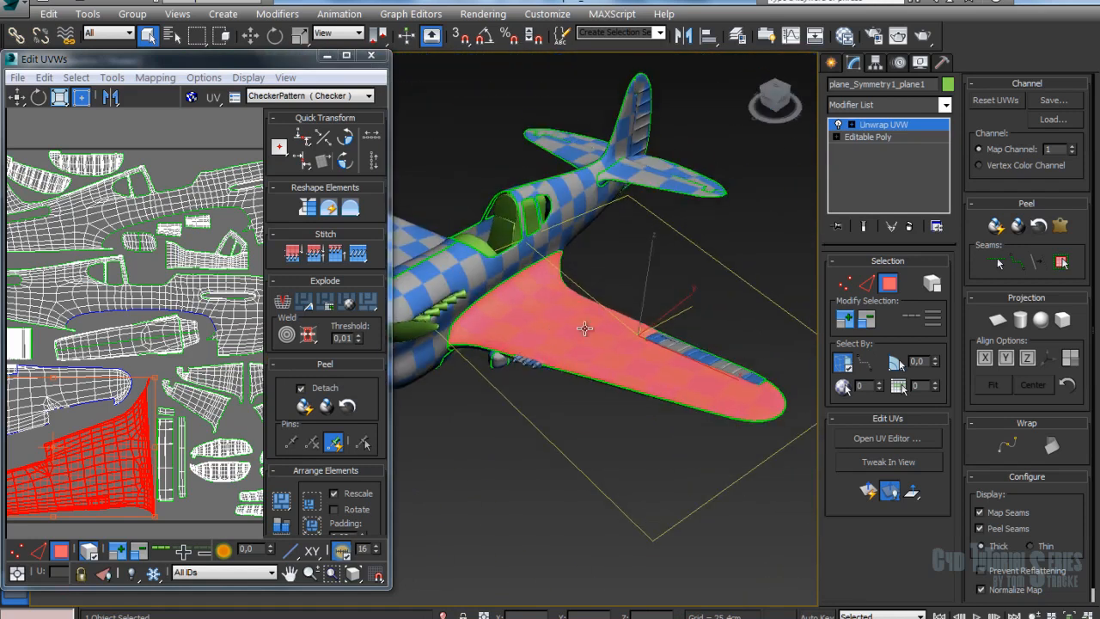
{"action": "left_click", "coordinate": [1088, 2]}
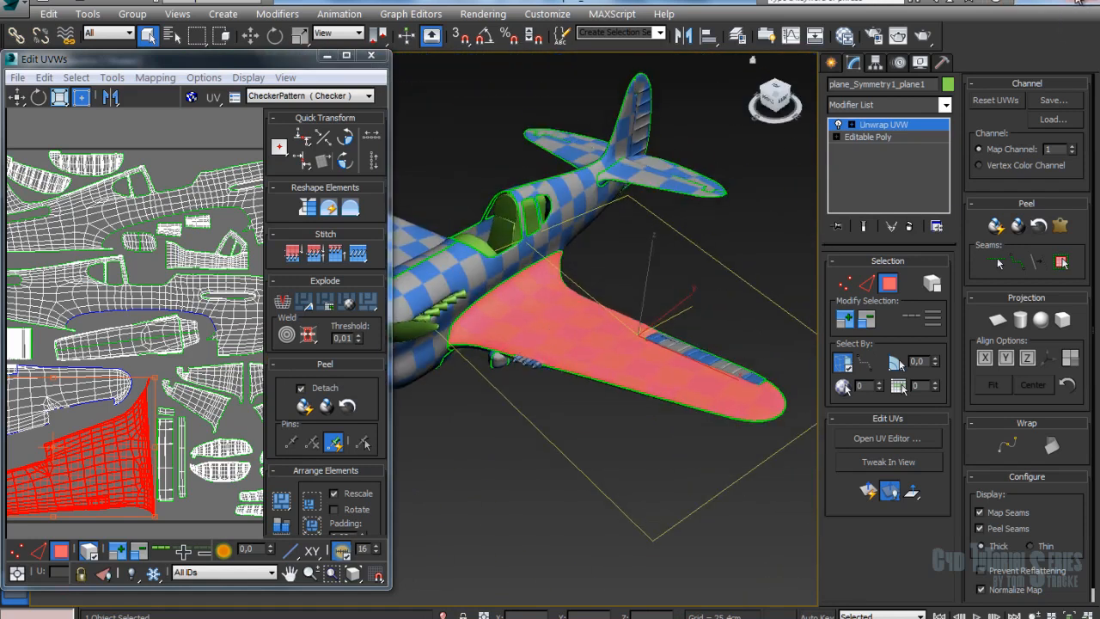
{"action": "left_click", "coordinate": [547, 345]}
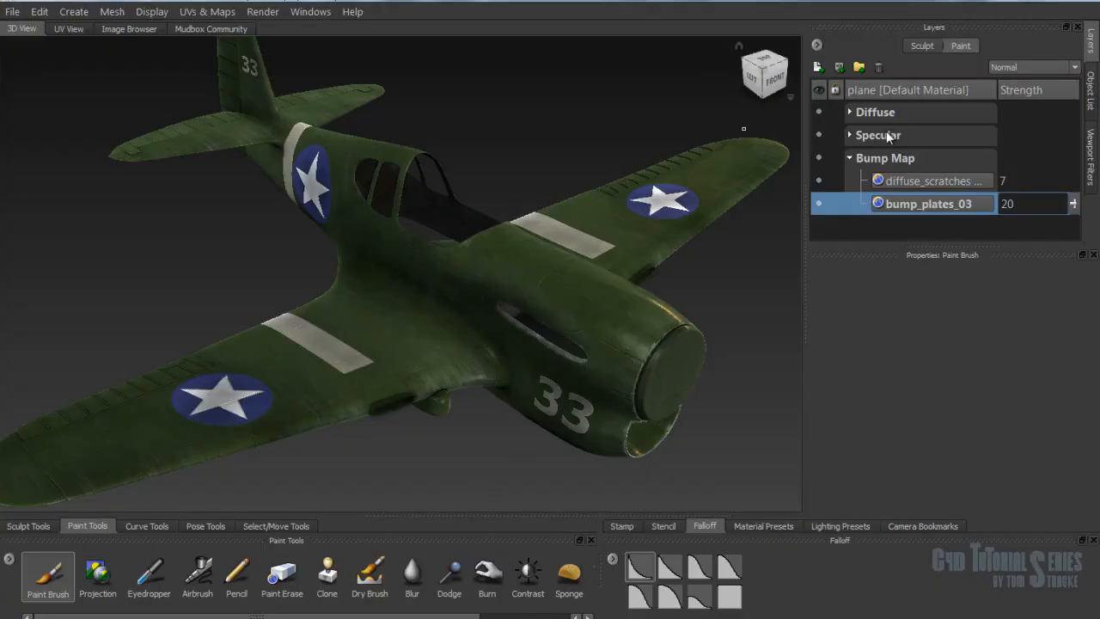
Step: Hide the plane's Bump Map and Specular paint channels, including the bump_plates_03 layer
{"action": "left_click_drag", "start_coordinate": [485, 268], "coordinate": [464, 289], "text": "alt"}
{"action": "right_click_drag", "start_coordinate": [464, 290], "coordinate": [464, 325], "text": "alt"}
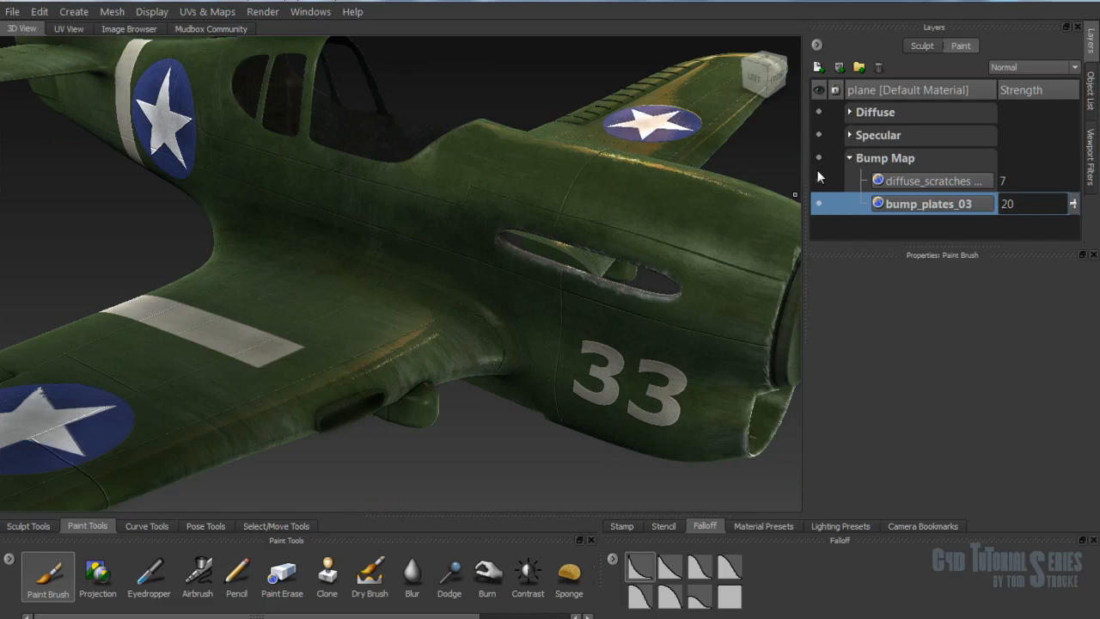
{"action": "left_click", "coordinate": [818, 180]}
{"action": "left_click", "coordinate": [819, 157]}
{"action": "left_click", "coordinate": [819, 135]}
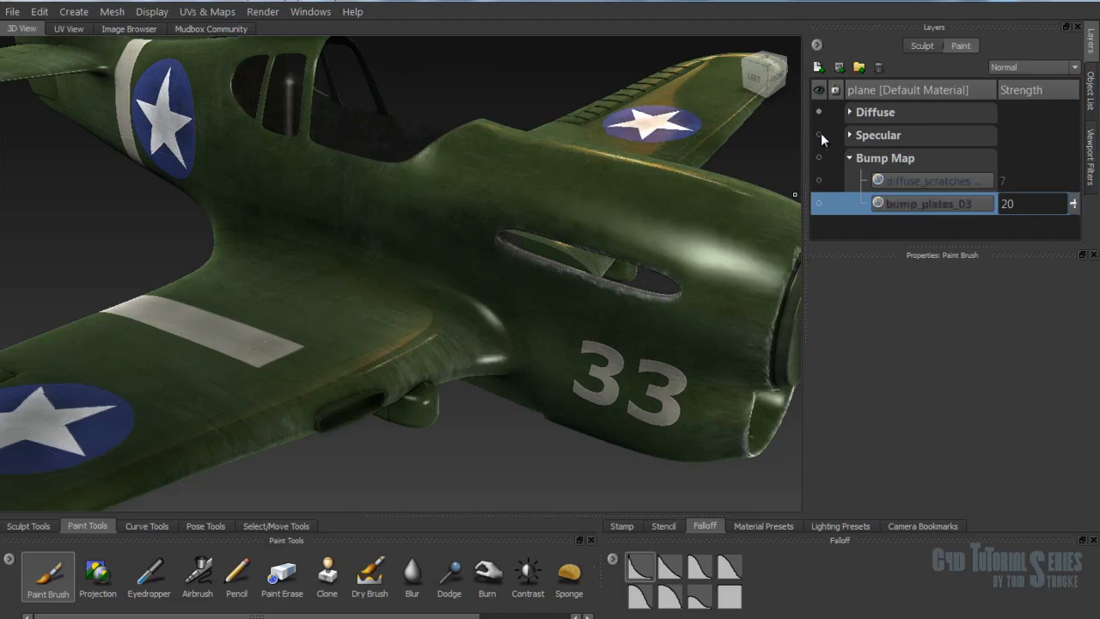
Step: Expand the Diffuse channel and hide its two scratches layers, diffuse_dust_01 and Diffuse_Color_01
{"action": "left_click", "coordinate": [849, 112]}
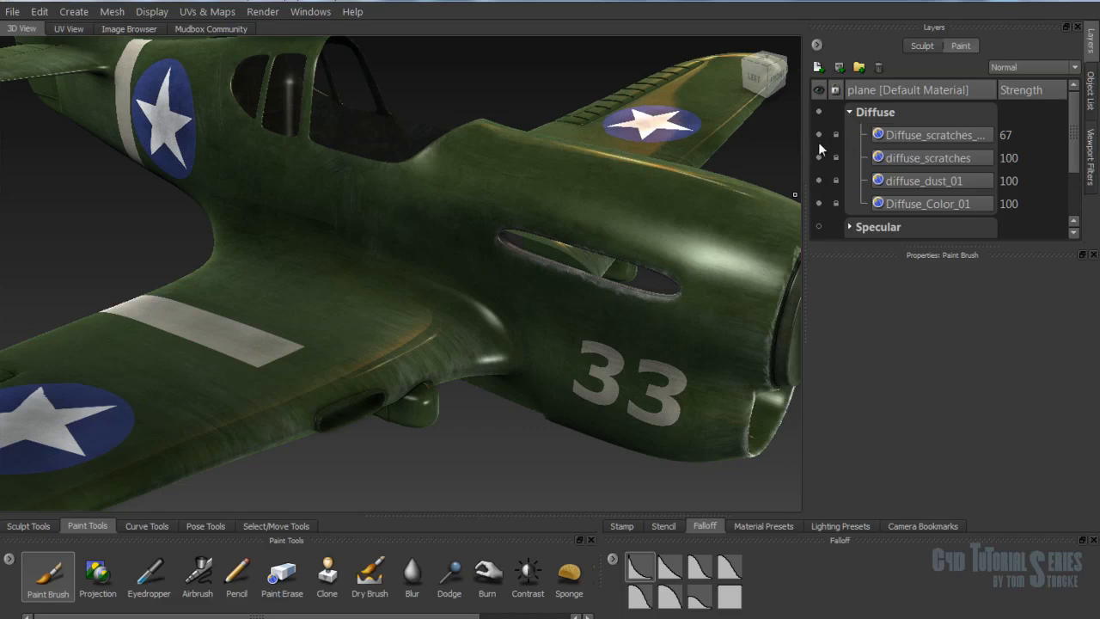
{"action": "left_click", "coordinate": [818, 135]}
{"action": "left_click", "coordinate": [818, 157]}
{"action": "left_click", "coordinate": [818, 181]}
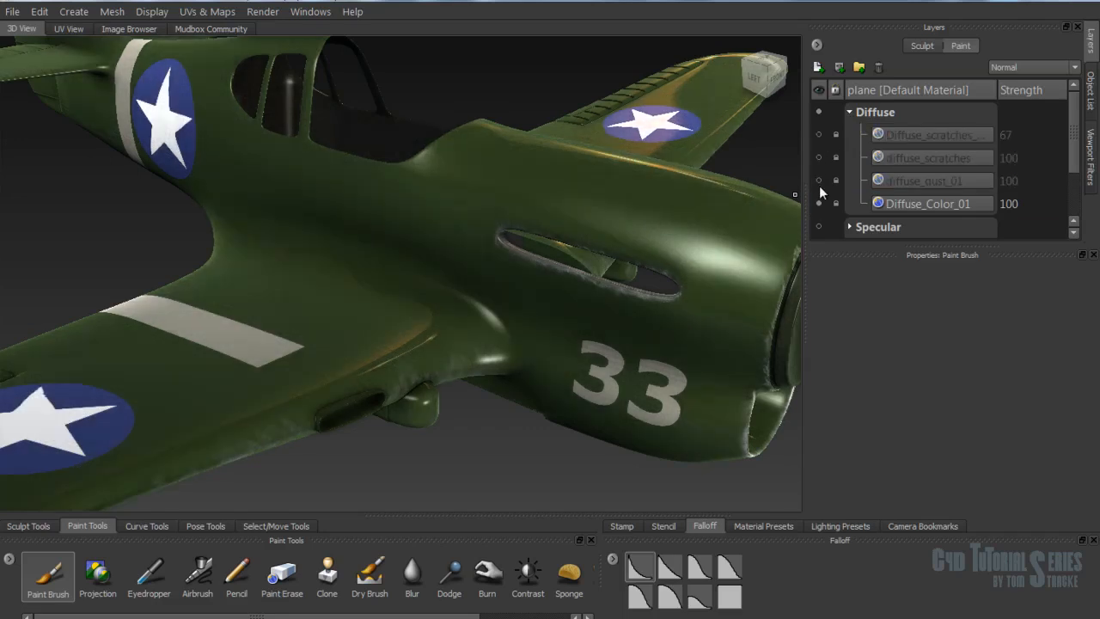
{"action": "left_click", "coordinate": [819, 203]}
{"action": "left_click", "coordinate": [819, 203]}
{"action": "left_click", "coordinate": [819, 203]}
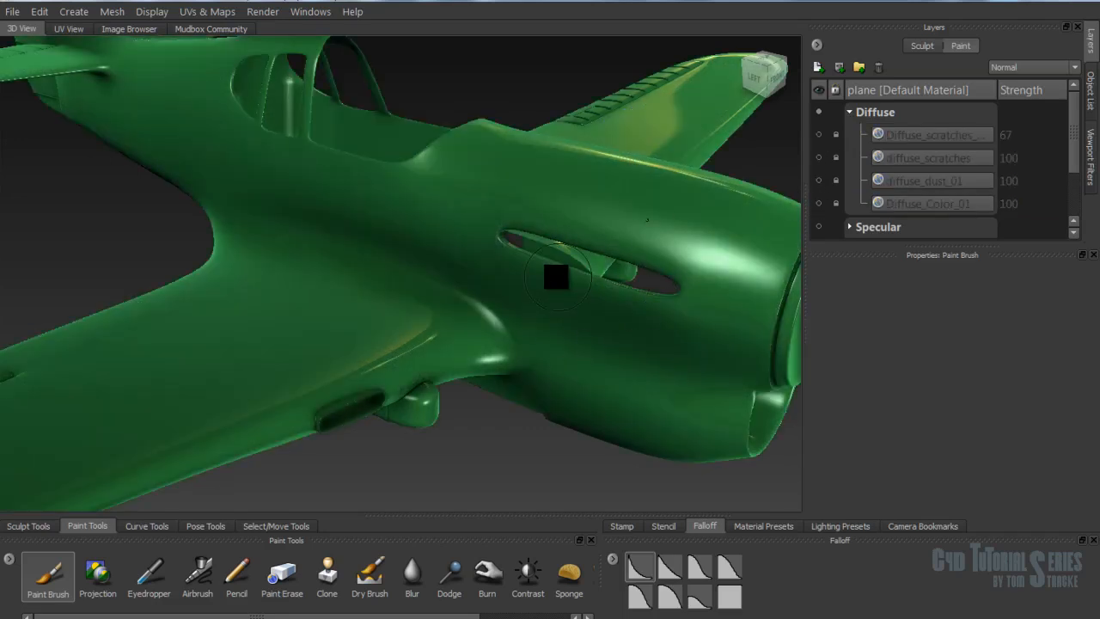
Step: Show the Diffuse_Color_01 layer and inspect the base paint, stripes and star decals on the plane
{"action": "scroll", "coordinate": [564, 276], "scroll_direction": "down", "scroll_amount": 3}
{"action": "scroll", "coordinate": [571, 275], "scroll_direction": "up", "scroll_amount": 3}
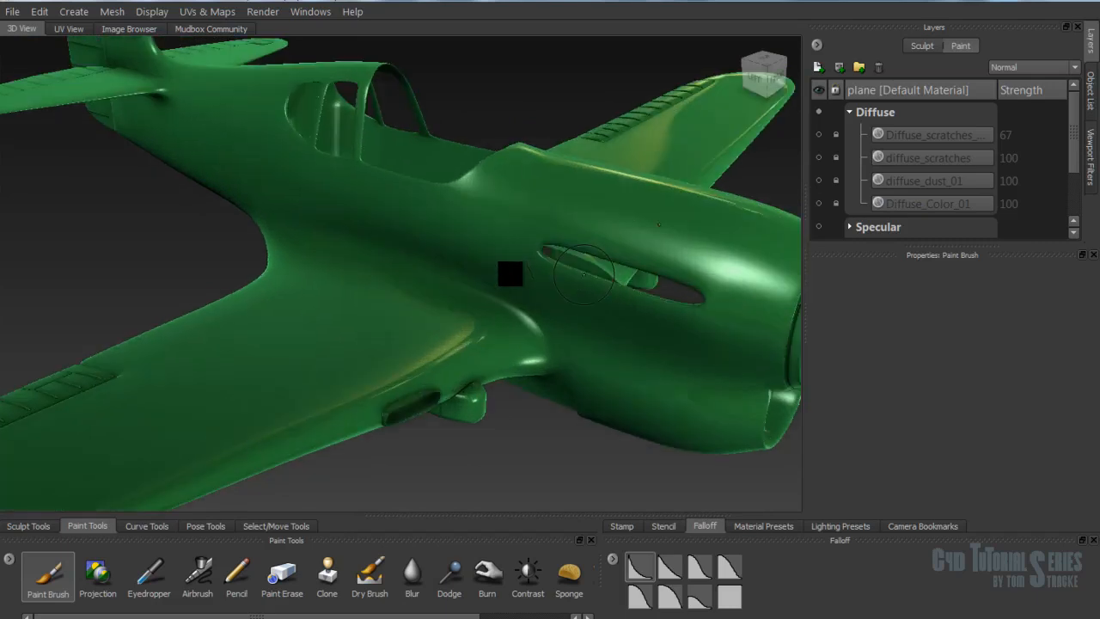
{"action": "middle_click_drag", "start_coordinate": [517, 247], "coordinate": [532, 283], "text": "alt"}
{"action": "left_click", "coordinate": [819, 202]}
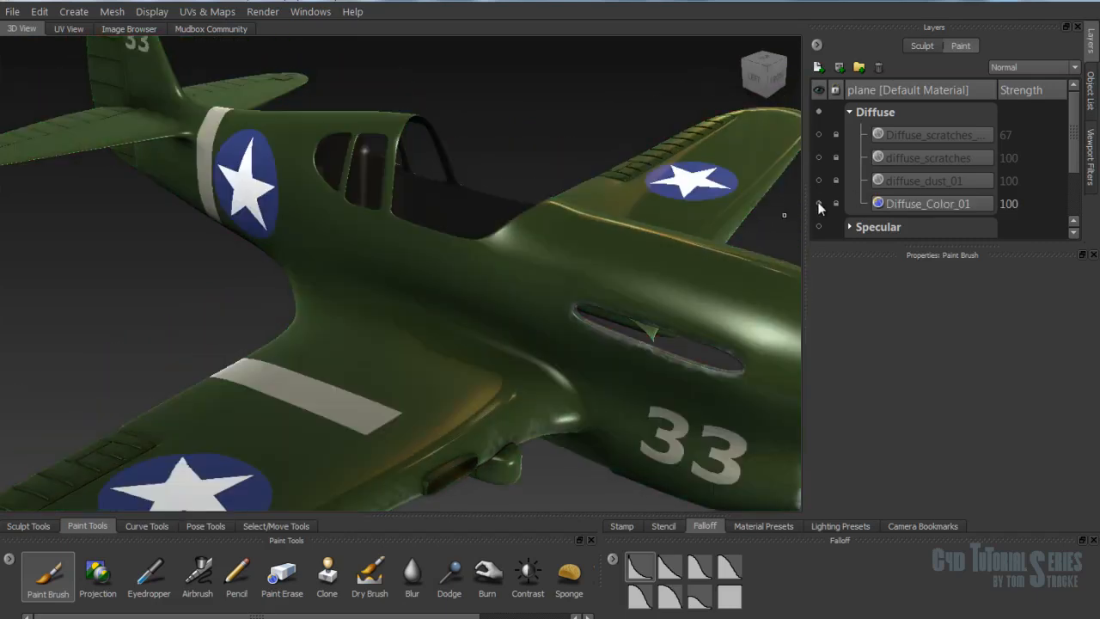
{"action": "mouse_move", "coordinate": [493, 306]}
{"action": "left_mouse_down", "text": "alt"}
{"action": "mouse_move", "coordinate": [467, 277]}
{"action": "mouse_move", "coordinate": [548, 280]}
{"action": "left_mouse_up", "text": "alt"}
{"action": "middle_click_drag", "start_coordinate": [548, 280], "coordinate": [552, 285], "text": "alt"}
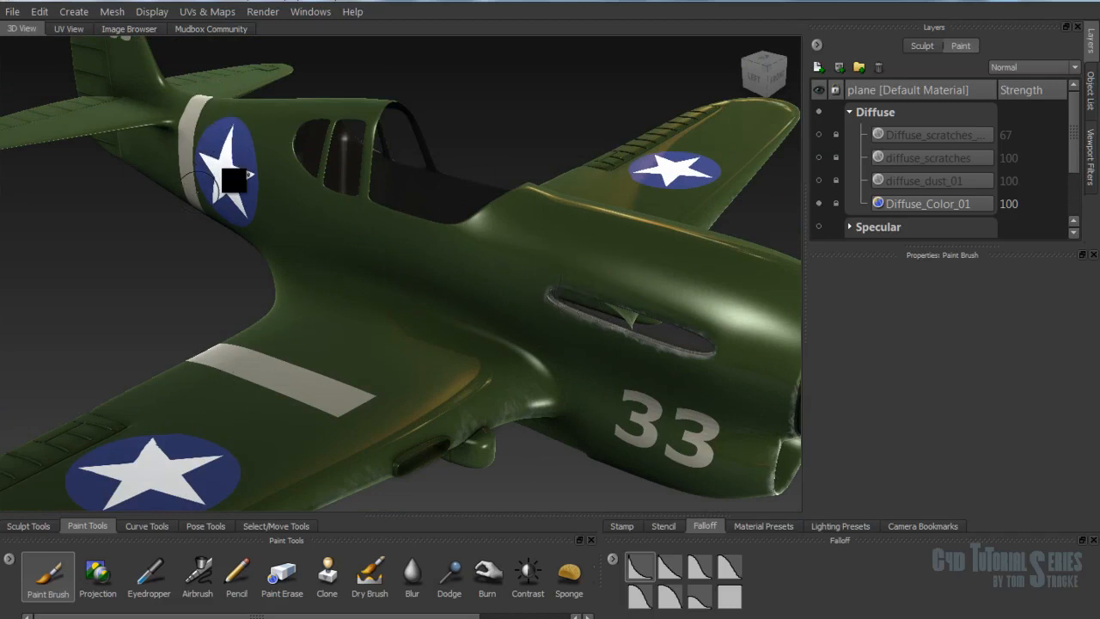
{"action": "left_click_drag", "start_coordinate": [203, 470], "coordinate": [294, 375], "text": "alt"}
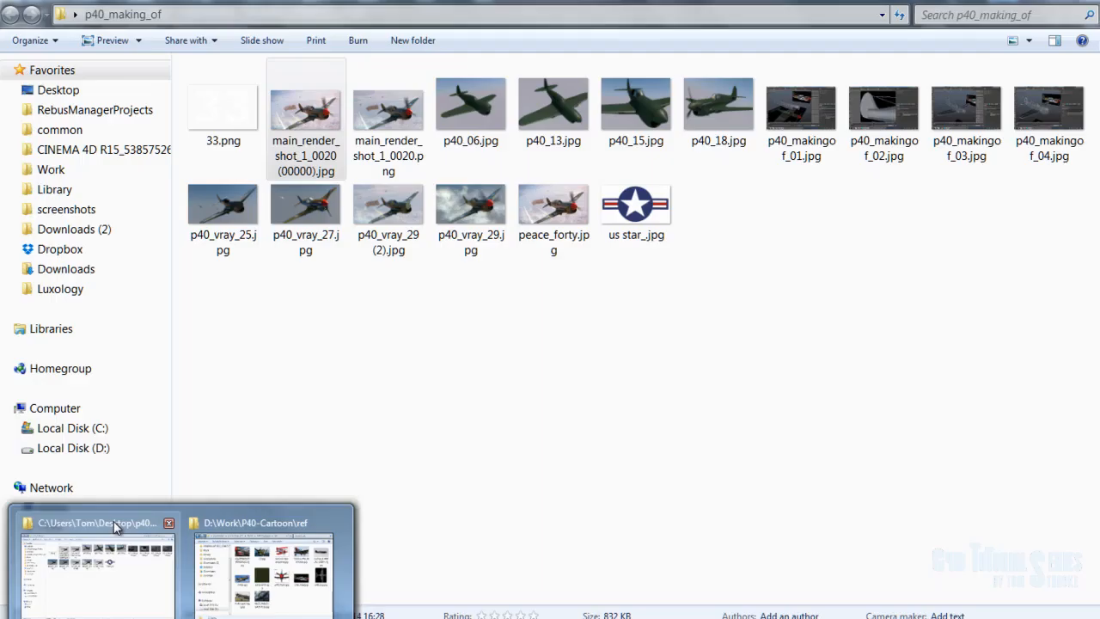
Step: Open the p40_making_of folder and view the decal images 33.png and us star_.jpg
{"action": "left_click", "coordinate": [116, 526]}
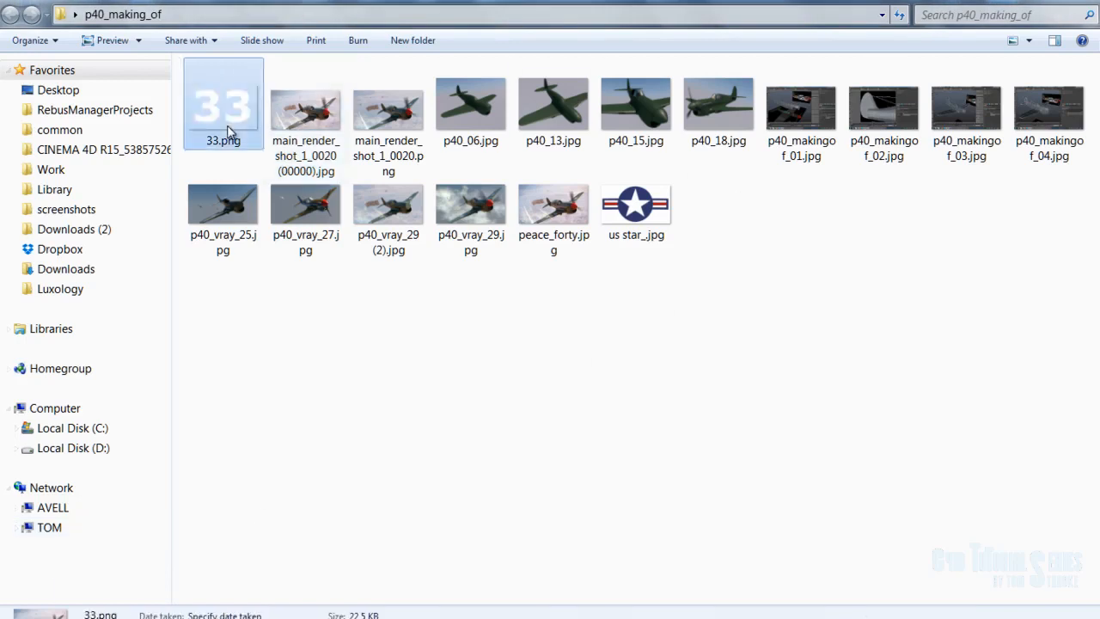
{"action": "double_click", "coordinate": [229, 120]}
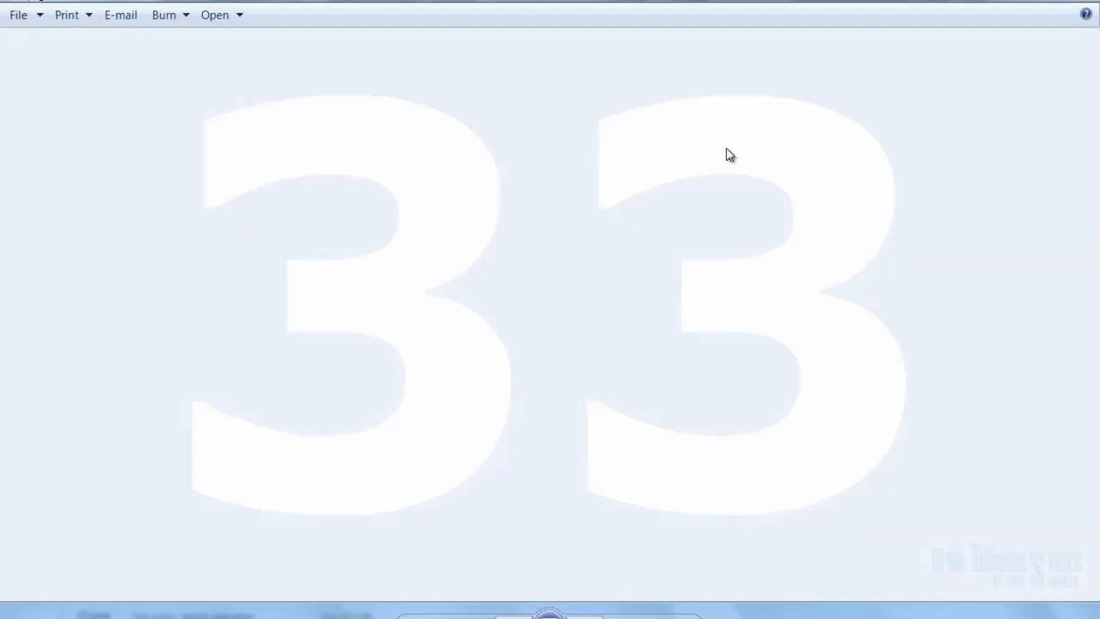
{"action": "left_click", "coordinate": [1043, 4]}
{"action": "left_click", "coordinate": [634, 202]}
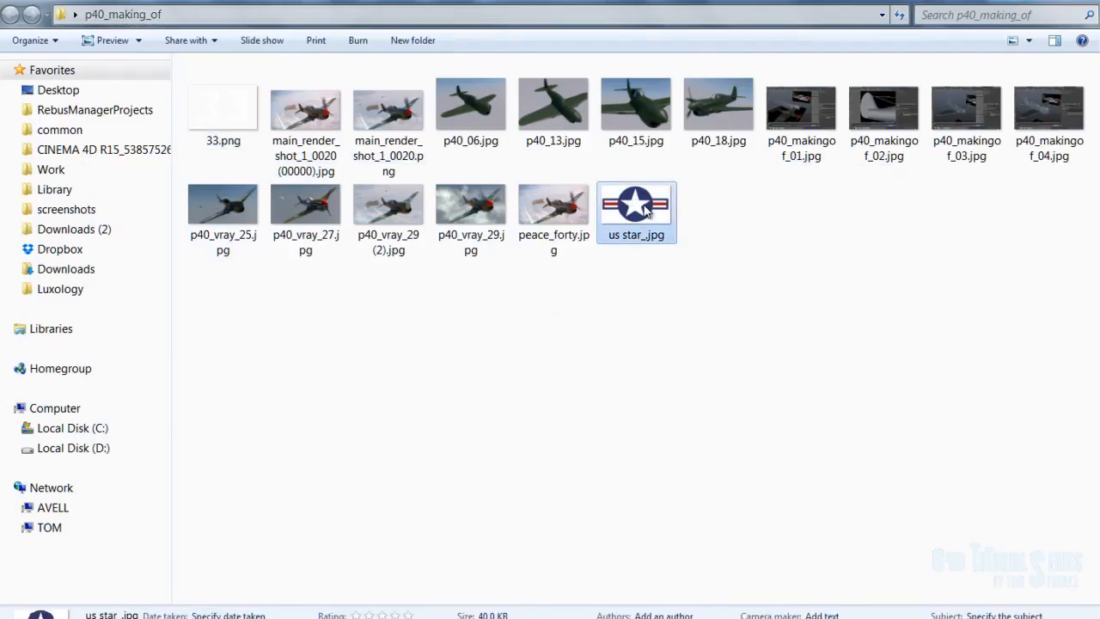
{"action": "double_click", "coordinate": [646, 212]}
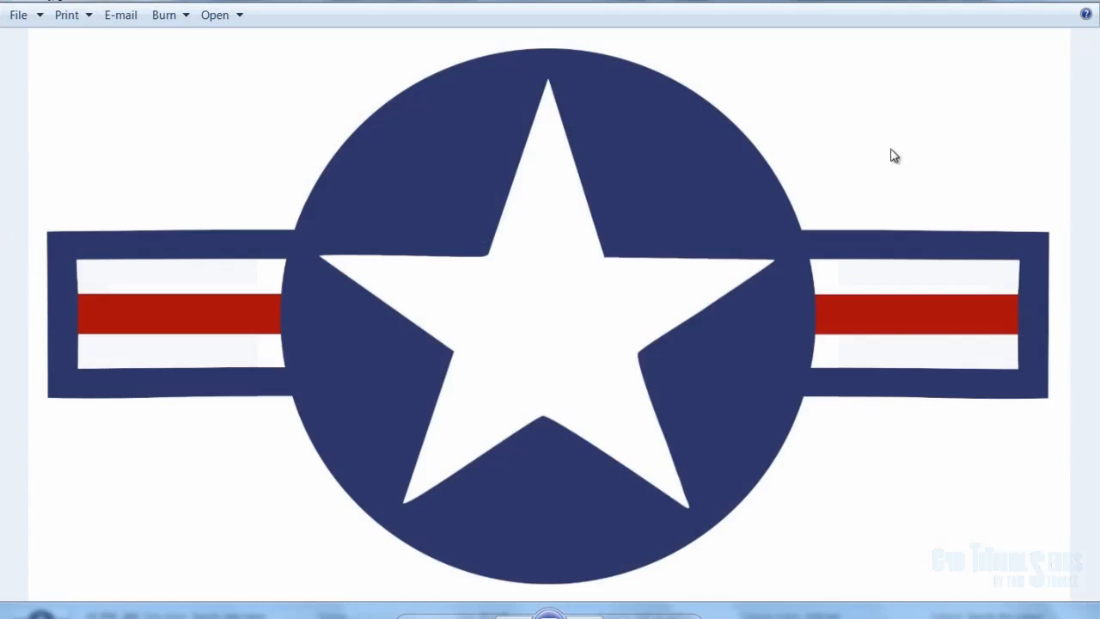
{"action": "left_click", "coordinate": [1032, 4]}
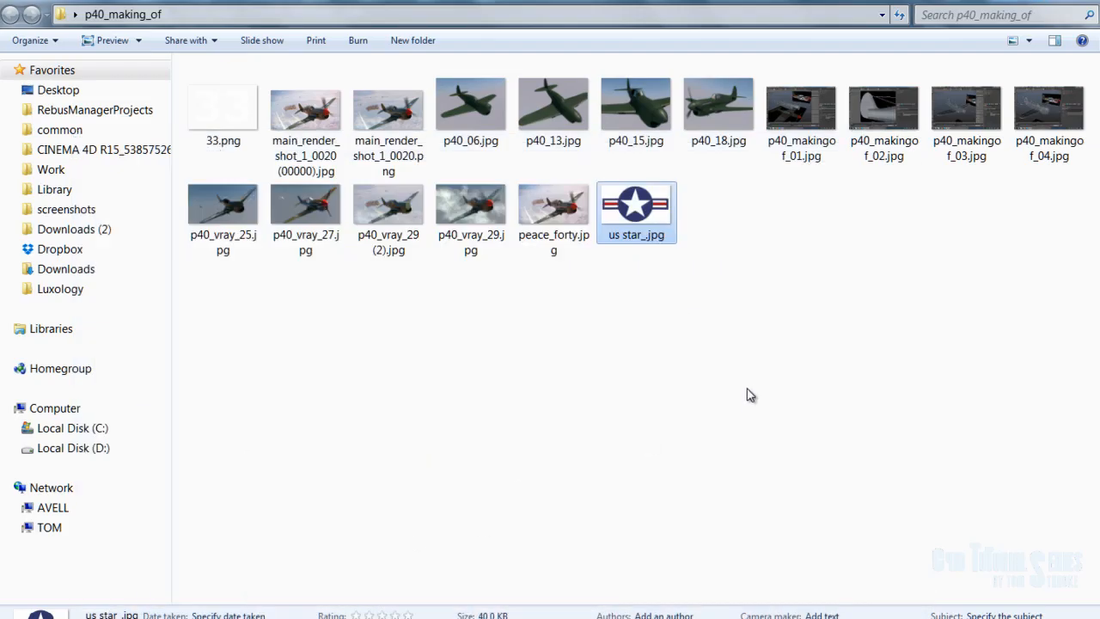
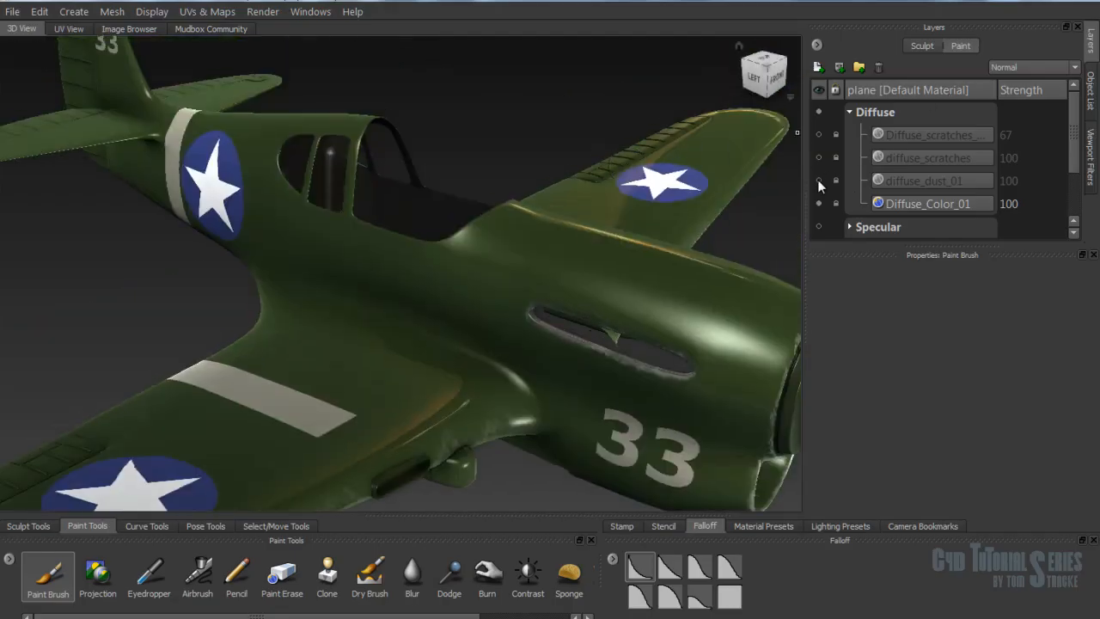
Step: Show the diffuse_dust_01 layer and inspect its effect on the fuselage and star decal
{"action": "left_click", "coordinate": [818, 180]}
{"action": "scroll", "coordinate": [481, 312], "scroll_direction": "up", "scroll_amount": 3}
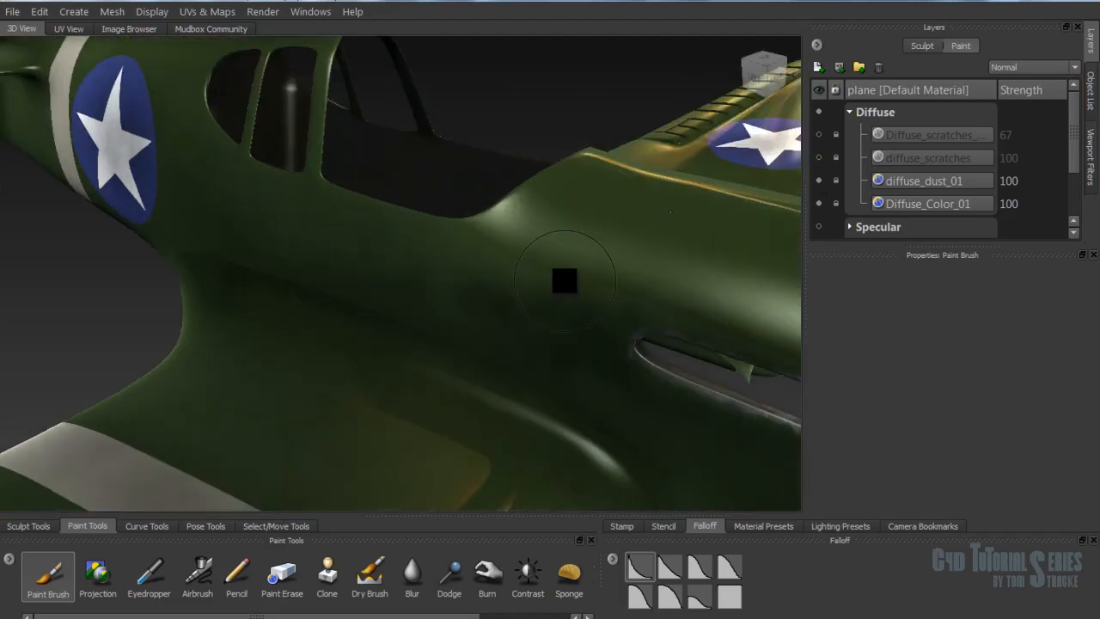
{"action": "mouse_move", "coordinate": [592, 241]}
{"action": "left_mouse_down", "text": "alt"}
{"action": "mouse_move", "coordinate": [542, 307]}
{"action": "mouse_move", "coordinate": [481, 434]}
{"action": "mouse_move", "coordinate": [503, 363]}
{"action": "mouse_move", "coordinate": [522, 375]}
{"action": "mouse_move", "coordinate": [473, 358]}
{"action": "mouse_move", "coordinate": [527, 336]}
{"action": "left_mouse_up", "text": "alt"}
{"action": "mouse_move", "coordinate": [335, 312]}
{"action": "left_mouse_down", "text": "alt"}
{"action": "mouse_move", "coordinate": [189, 334]}
{"action": "mouse_move", "coordinate": [398, 305]}
{"action": "mouse_move", "coordinate": [369, 336]}
{"action": "mouse_move", "coordinate": [287, 329]}
{"action": "left_mouse_up", "text": "alt"}
{"action": "left_click_drag", "start_coordinate": [674, 320], "coordinate": [768, 301], "text": "alt"}
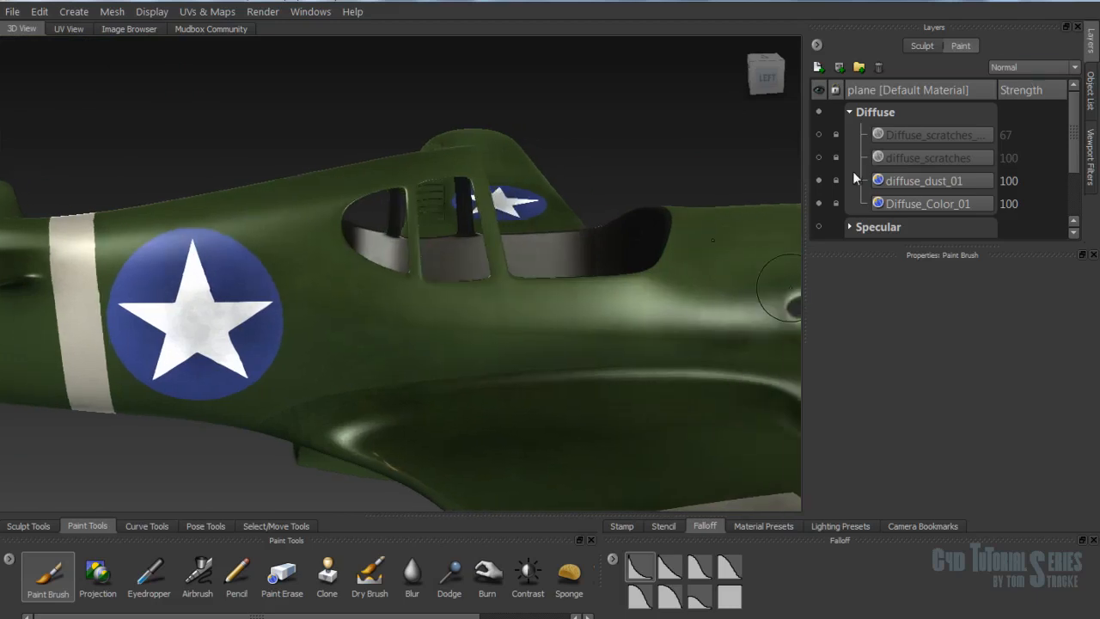
Step: Show the diffuse_scratches layer, switching it off and on to compare the fuselage paint
{"action": "left_click", "coordinate": [819, 157]}
{"action": "mouse_move", "coordinate": [515, 263]}
{"action": "left_mouse_down", "text": "alt"}
{"action": "mouse_move", "coordinate": [527, 255]}
{"action": "mouse_move", "coordinate": [495, 253]}
{"action": "mouse_move", "coordinate": [483, 238]}
{"action": "mouse_move", "coordinate": [483, 265]}
{"action": "mouse_move", "coordinate": [510, 221]}
{"action": "mouse_move", "coordinate": [515, 236]}
{"action": "mouse_move", "coordinate": [532, 231]}
{"action": "left_mouse_up", "text": "alt"}
{"action": "left_click", "coordinate": [819, 157]}
{"action": "left_click", "coordinate": [818, 157]}
{"action": "left_click", "coordinate": [819, 157]}
{"action": "left_click", "coordinate": [819, 157]}
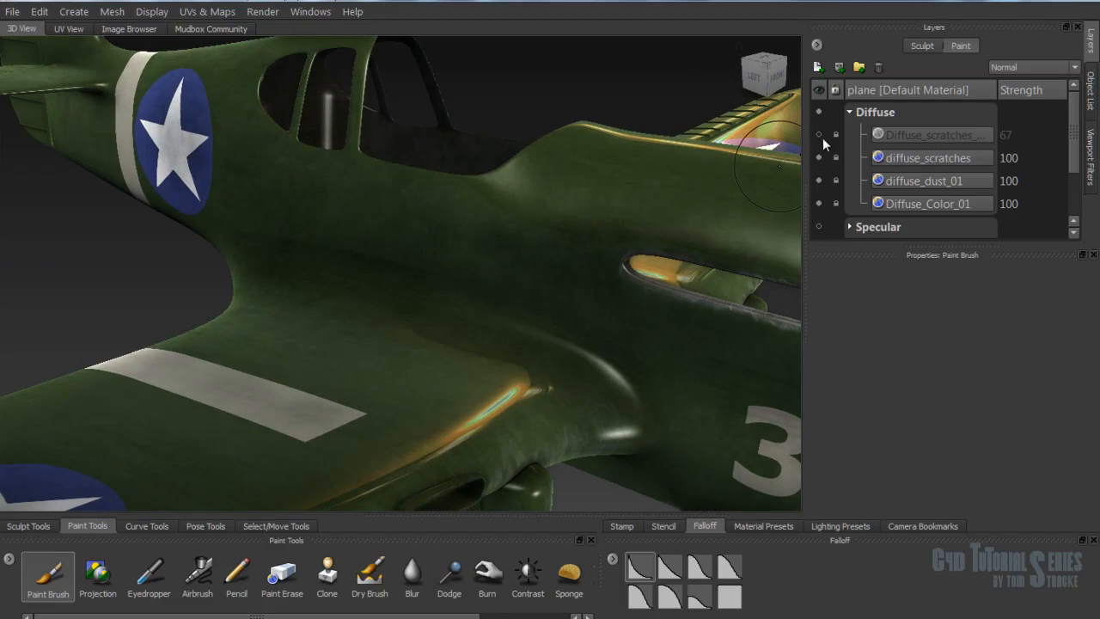
Step: Show the topmost Diffuse scratches layer, with strength 67, and inspect the streaks on the wing and nose
{"action": "left_click", "coordinate": [819, 135]}
{"action": "left_click_drag", "start_coordinate": [602, 315], "coordinate": [542, 213], "text": "alt"}
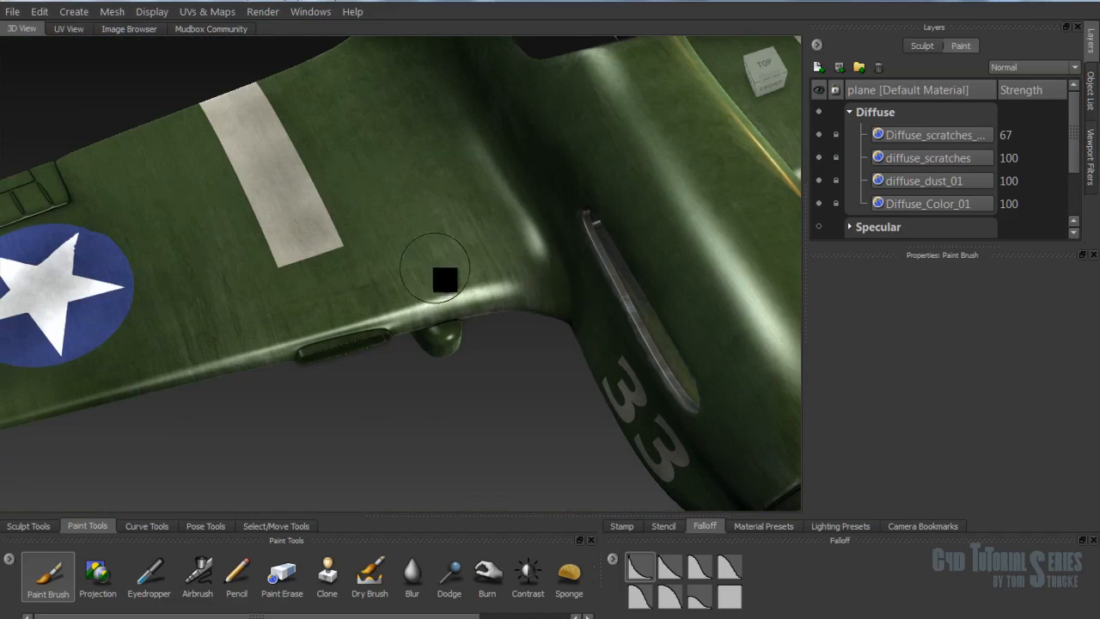
{"action": "mouse_move", "coordinate": [564, 277]}
{"action": "left_mouse_down", "text": "alt"}
{"action": "mouse_move", "coordinate": [641, 280]}
{"action": "mouse_move", "coordinate": [609, 269]}
{"action": "mouse_move", "coordinate": [611, 287]}
{"action": "mouse_move", "coordinate": [651, 314]}
{"action": "mouse_move", "coordinate": [590, 273]}
{"action": "mouse_move", "coordinate": [484, 270]}
{"action": "mouse_move", "coordinate": [392, 318]}
{"action": "left_mouse_up", "text": "alt"}
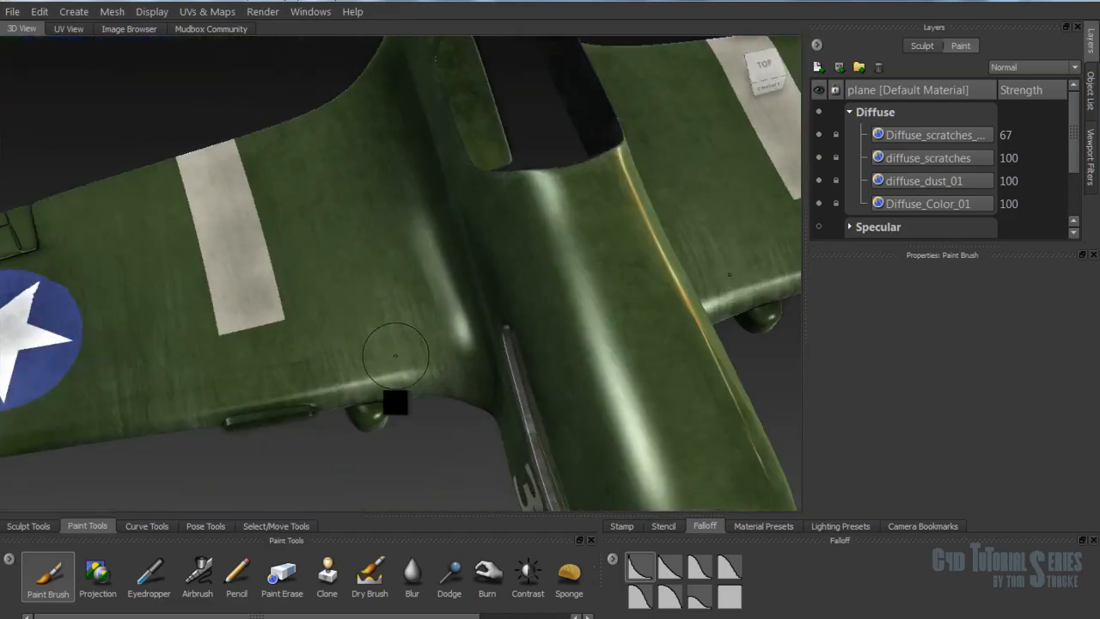
{"action": "left_click_drag", "start_coordinate": [479, 320], "coordinate": [579, 327], "text": "alt"}
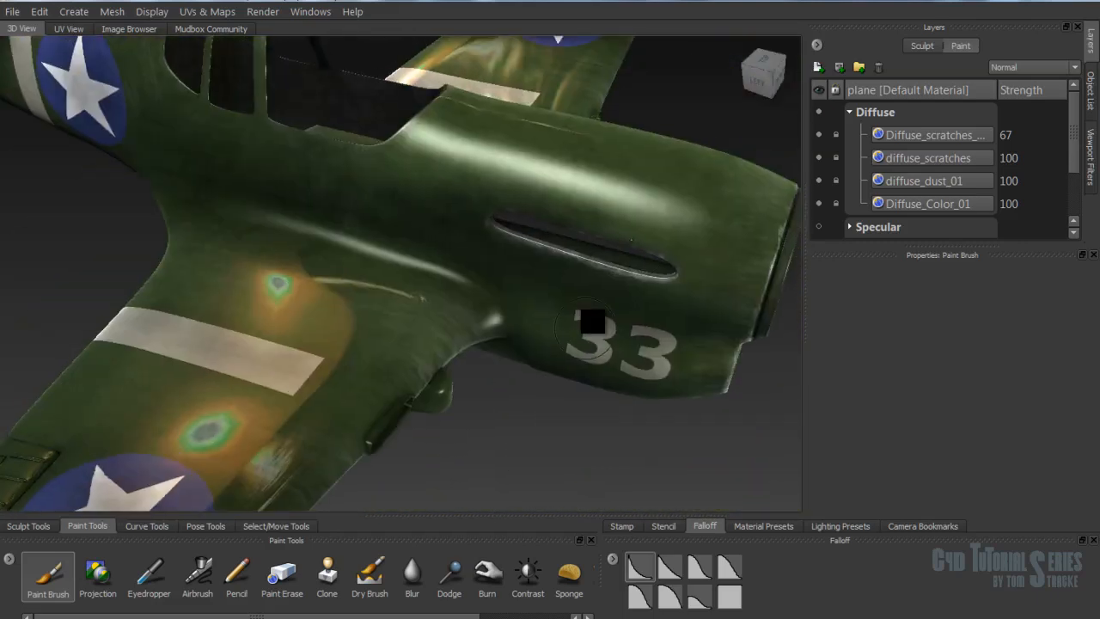
Step: Examine the layered diffuse paint around the nose, fuselage, wings and underside of the plane
{"action": "right_click_drag", "start_coordinate": [651, 219], "coordinate": [670, 243], "text": "alt"}
{"action": "middle_click_drag", "start_coordinate": [670, 243], "coordinate": [494, 271], "text": "alt"}
{"action": "right_click_drag", "start_coordinate": [365, 436], "coordinate": [429, 306], "text": "alt"}
{"action": "right_click_drag", "start_coordinate": [456, 254], "coordinate": [381, 250], "text": "alt"}
{"action": "middle_click_drag", "start_coordinate": [361, 256], "coordinate": [425, 297], "text": "alt"}
{"action": "mouse_move", "coordinate": [426, 296]}
{"action": "left_mouse_down", "text": "alt"}
{"action": "mouse_move", "coordinate": [283, 253]}
{"action": "mouse_move", "coordinate": [306, 250]}
{"action": "left_mouse_up", "text": "alt"}
{"action": "mouse_move", "coordinate": [473, 356]}
{"action": "left_mouse_down", "text": "alt"}
{"action": "mouse_move", "coordinate": [524, 344]}
{"action": "mouse_move", "coordinate": [700, 346]}
{"action": "left_mouse_up", "text": "alt"}
{"action": "left_click_drag", "start_coordinate": [645, 260], "coordinate": [496, 177], "text": "alt"}
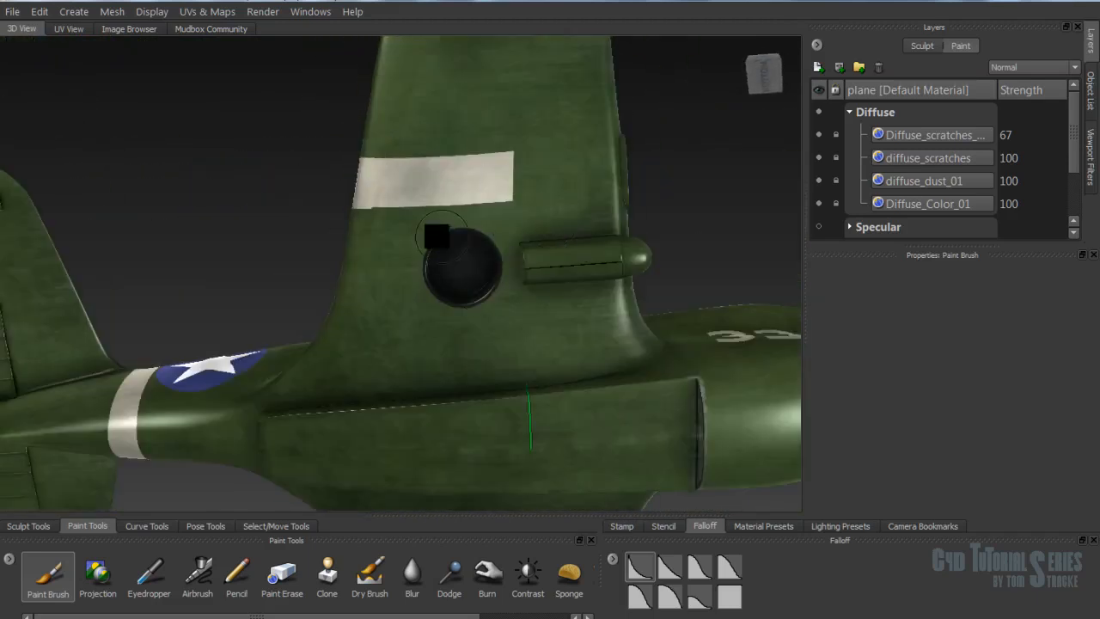
{"action": "left_click_drag", "start_coordinate": [487, 295], "coordinate": [685, 145], "text": "alt"}
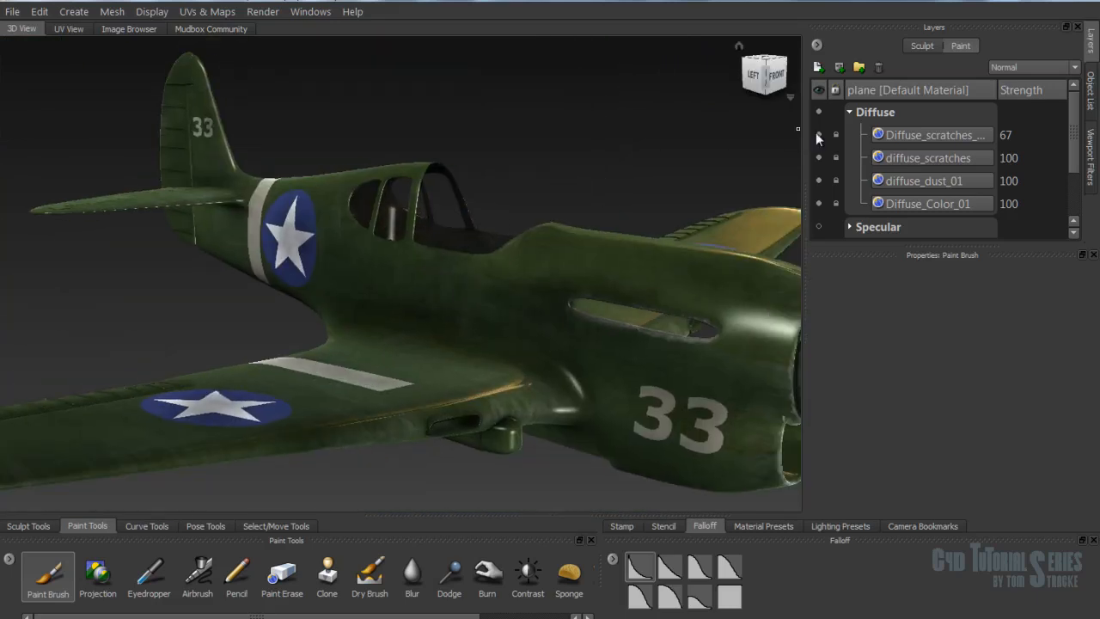
Step: Show the Specular channel on the plane
{"action": "scroll", "coordinate": [907, 201], "scroll_direction": "down", "scroll_amount": 2}
{"action": "left_click", "coordinate": [817, 181]}
{"action": "scroll", "coordinate": [817, 194], "scroll_direction": "down", "scroll_amount": 1}
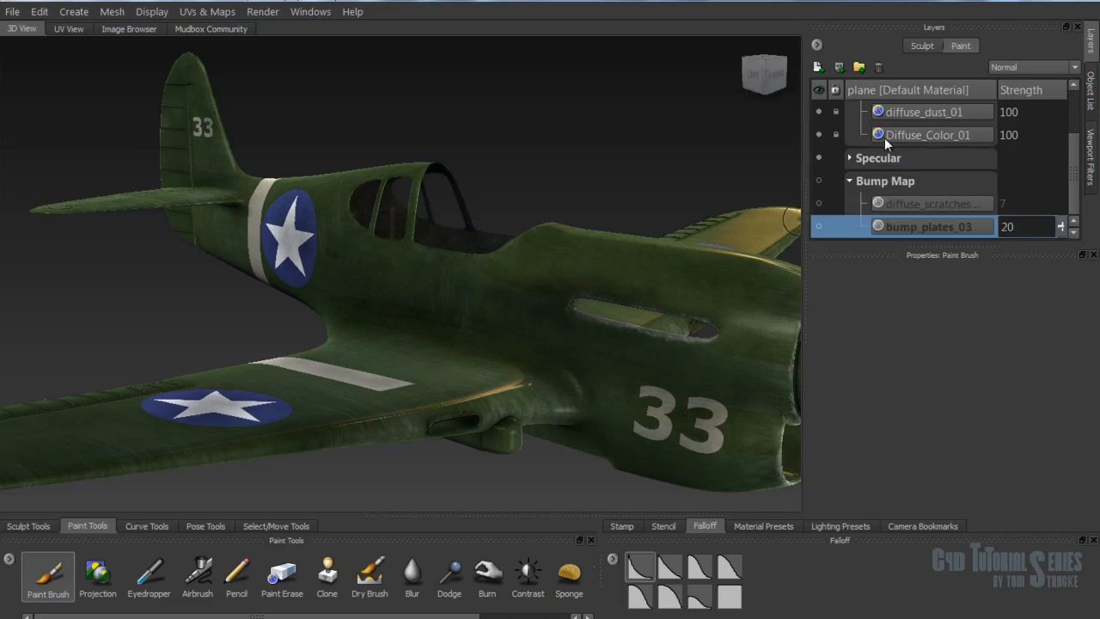
Step: Show the Bump Map channel and inspect the panel lines on the engine cowling and fuselage side
{"action": "left_click", "coordinate": [817, 181]}
{"action": "left_click", "coordinate": [817, 181]}
{"action": "left_click", "coordinate": [818, 181]}
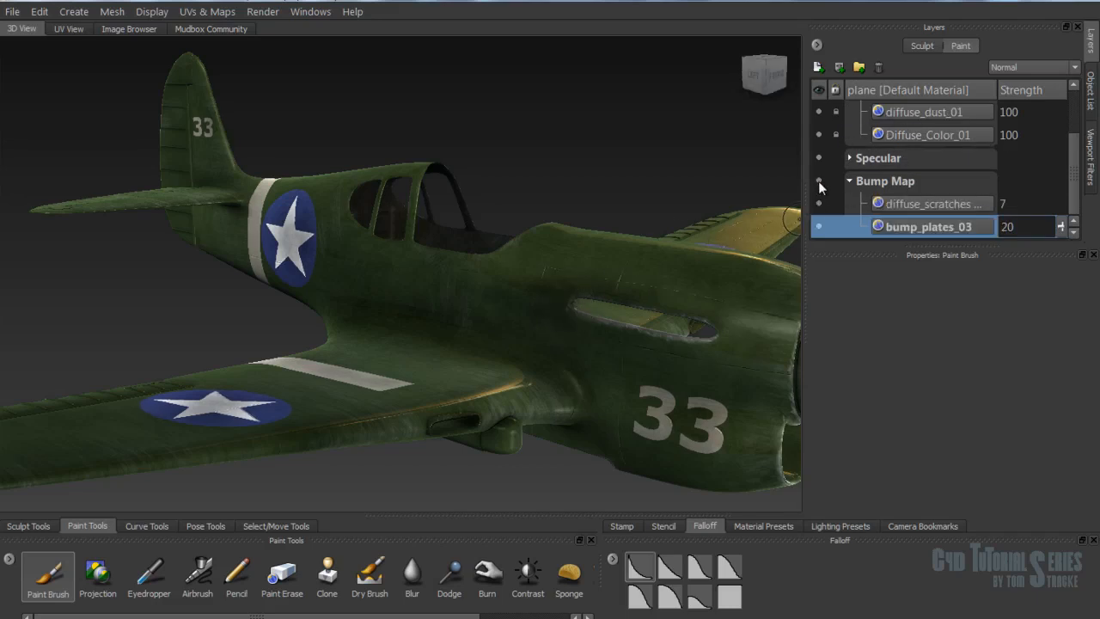
{"action": "middle_click_drag", "start_coordinate": [544, 178], "coordinate": [519, 172], "text": "alt"}
{"action": "right_click_drag", "start_coordinate": [627, 225], "coordinate": [662, 233], "text": "alt"}
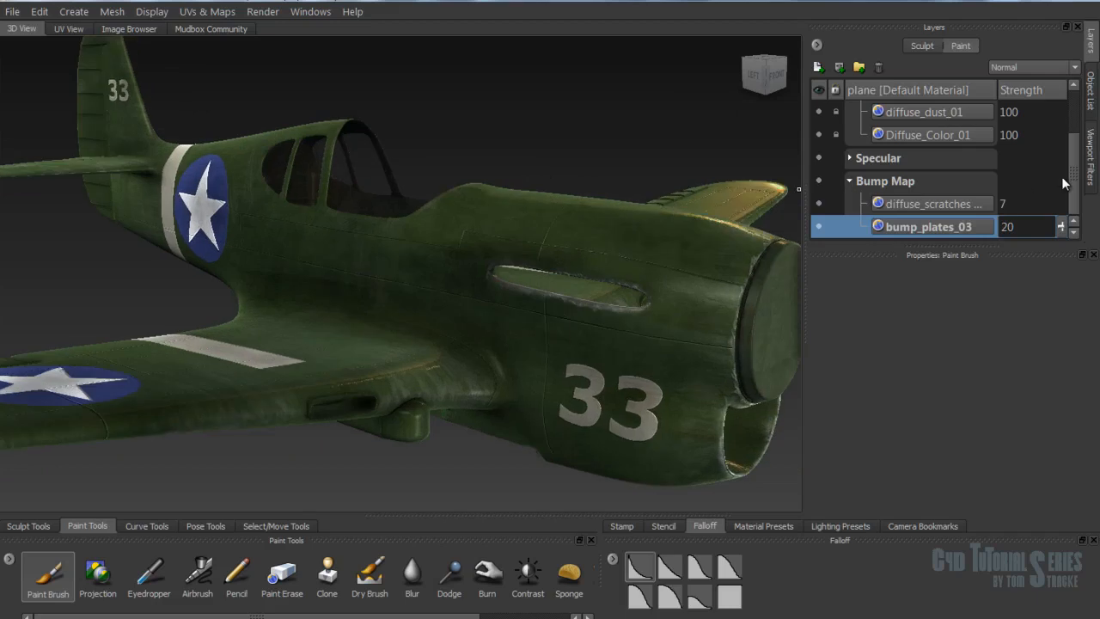
{"action": "right_click_drag", "start_coordinate": [587, 246], "coordinate": [680, 283], "text": "alt"}
{"action": "left_click_drag", "start_coordinate": [586, 260], "coordinate": [598, 260], "text": "alt"}
{"action": "right_click_drag", "start_coordinate": [598, 261], "coordinate": [567, 251], "text": "alt"}
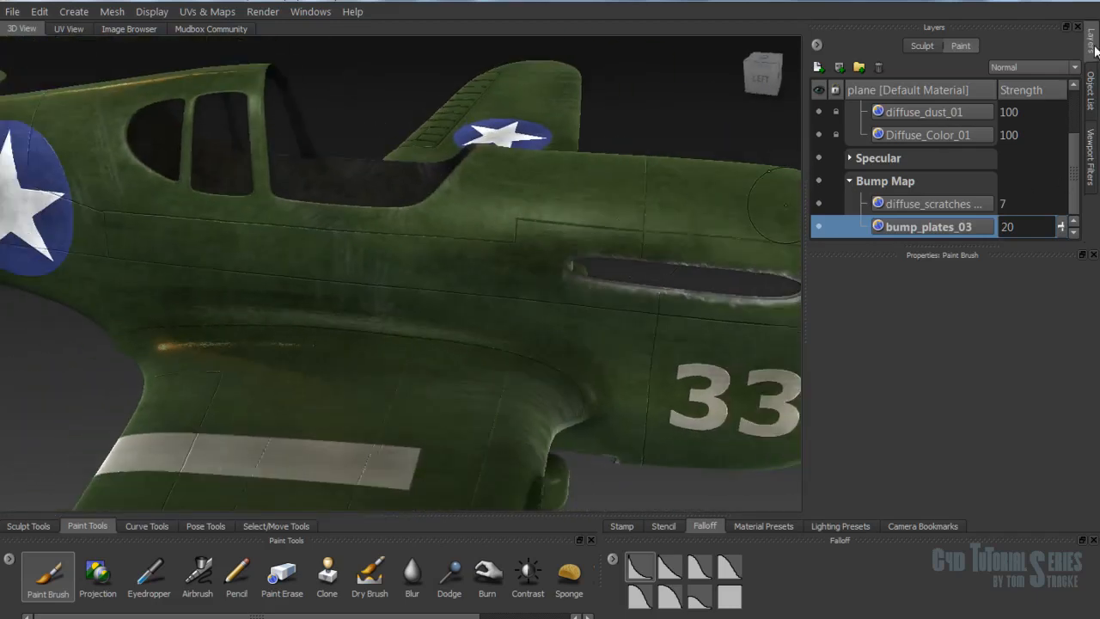
Step: In the object list, show the panel-line curves Curve through Curve5, Curve1_wing_base and Curve10_front_1
{"action": "left_click", "coordinate": [1092, 81]}
{"action": "scroll", "coordinate": [1026, 163], "scroll_direction": "down", "scroll_amount": 5}
{"action": "scroll", "coordinate": [1000, 167], "scroll_direction": "up", "scroll_amount": 3}
{"action": "scroll", "coordinate": [973, 176], "scroll_direction": "up", "scroll_amount": 1}
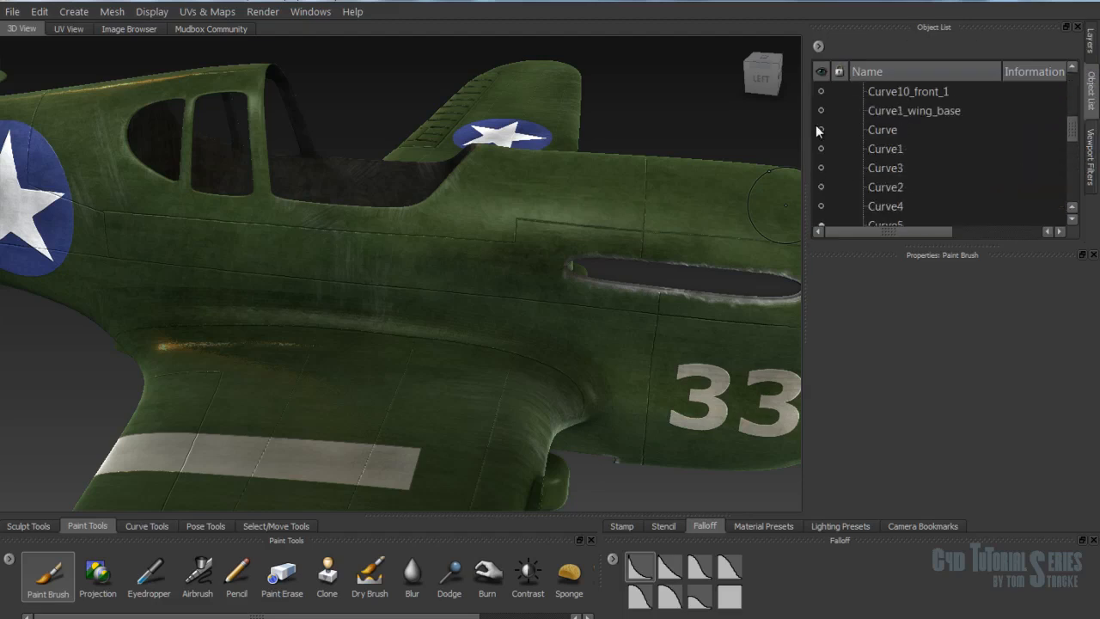
{"action": "left_click", "coordinate": [820, 149]}
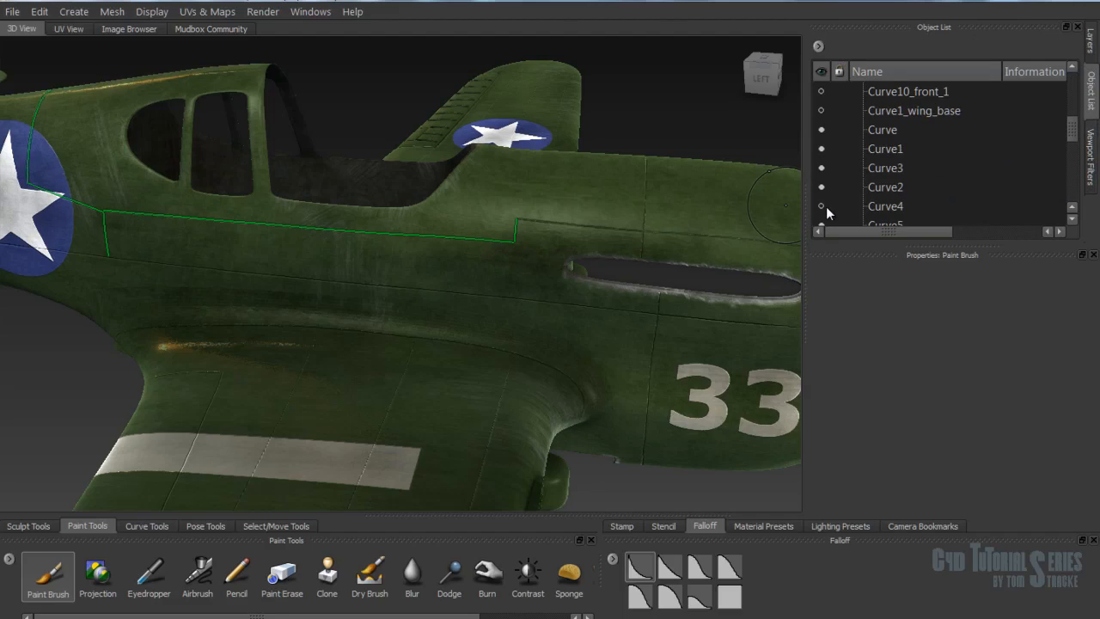
{"action": "left_click", "coordinate": [821, 110]}
{"action": "left_click", "coordinate": [820, 91]}
{"action": "scroll", "coordinate": [964, 172], "scroll_direction": "down", "scroll_amount": 1}
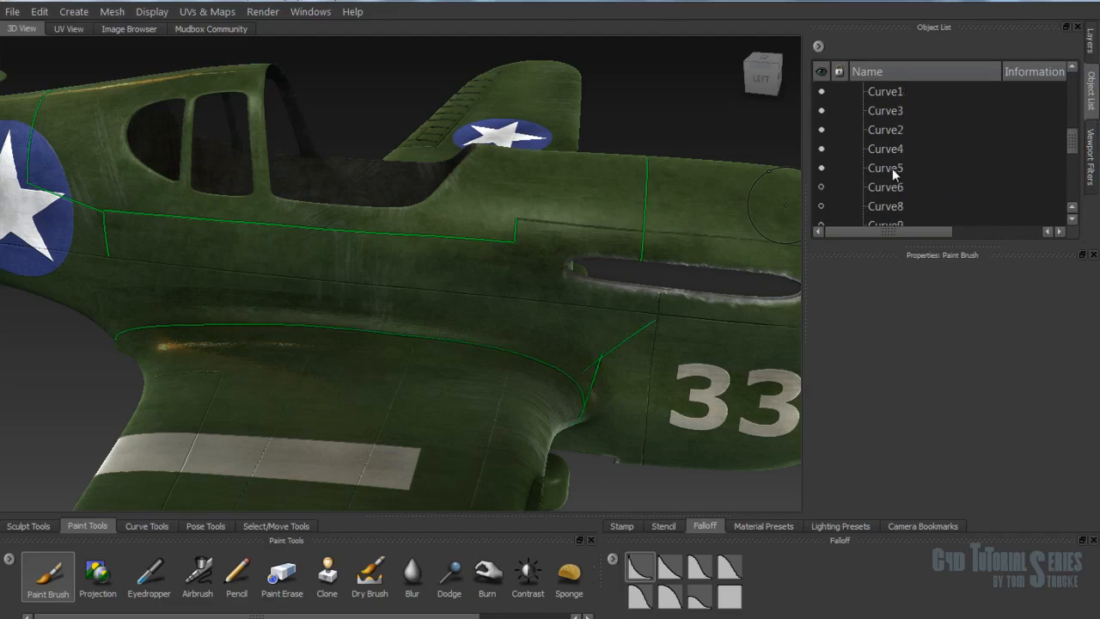
Step: Show further panel-line curves after Curve5 in the object list, including Curve10 and Curve11
{"action": "scroll", "coordinate": [988, 176], "scroll_direction": "down", "scroll_amount": 1}
{"action": "left_click", "coordinate": [820, 198]}
{"action": "left_click", "coordinate": [820, 187]}
{"action": "left_click", "coordinate": [820, 206]}
{"action": "scroll", "coordinate": [1000, 167], "scroll_direction": "down", "scroll_amount": 2}
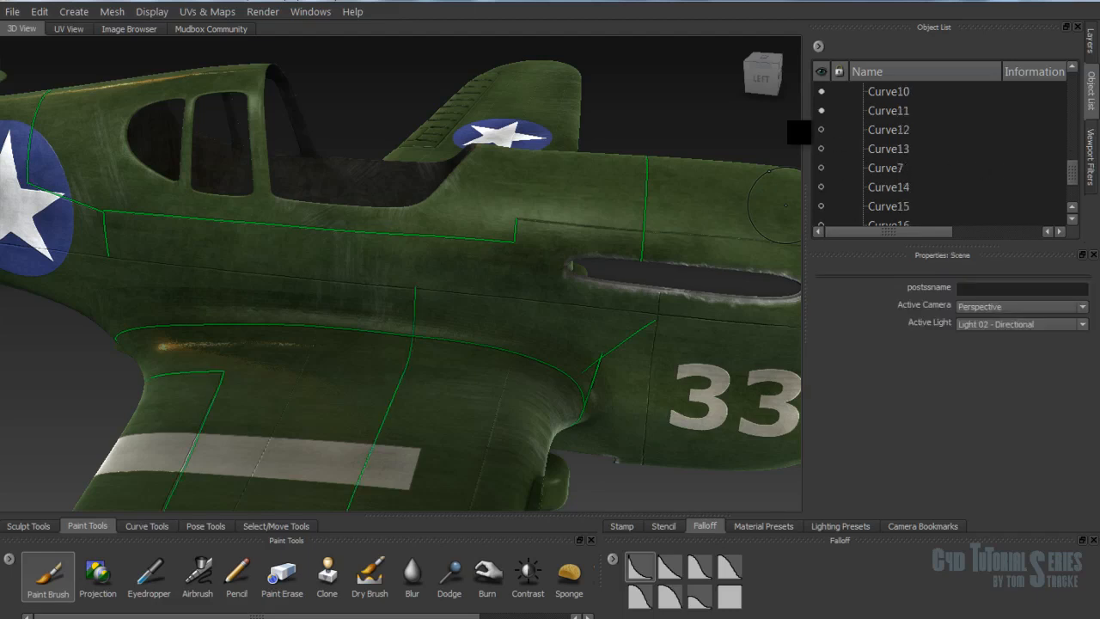
Step: In the object list, show the remaining panel-line curves Curve12, Curve13, Curve7 and Curve14 through Curve19
{"action": "left_click", "coordinate": [820, 129]}
{"action": "left_click", "coordinate": [821, 148]}
{"action": "left_click", "coordinate": [820, 167]}
{"action": "left_click", "coordinate": [820, 206]}
{"action": "left_click", "coordinate": [822, 221]}
{"action": "scroll", "coordinate": [1052, 163], "scroll_direction": "down", "scroll_amount": 1}
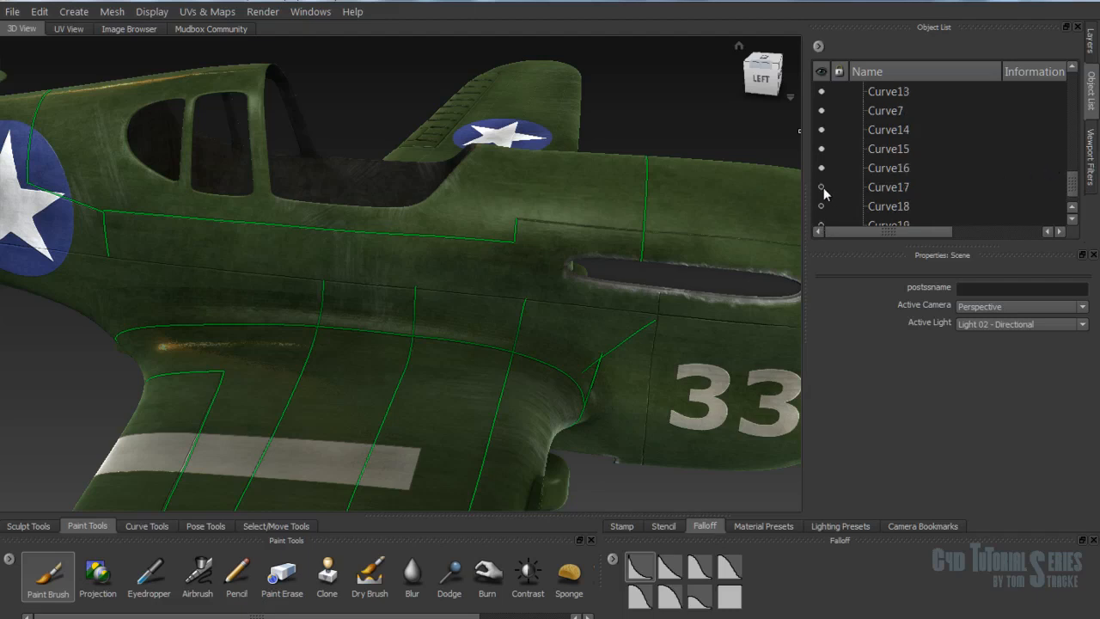
{"action": "scroll", "coordinate": [968, 179], "scroll_direction": "down", "scroll_amount": 1}
{"action": "left_click_drag", "start_coordinate": [550, 296], "coordinate": [465, 155], "text": "alt"}
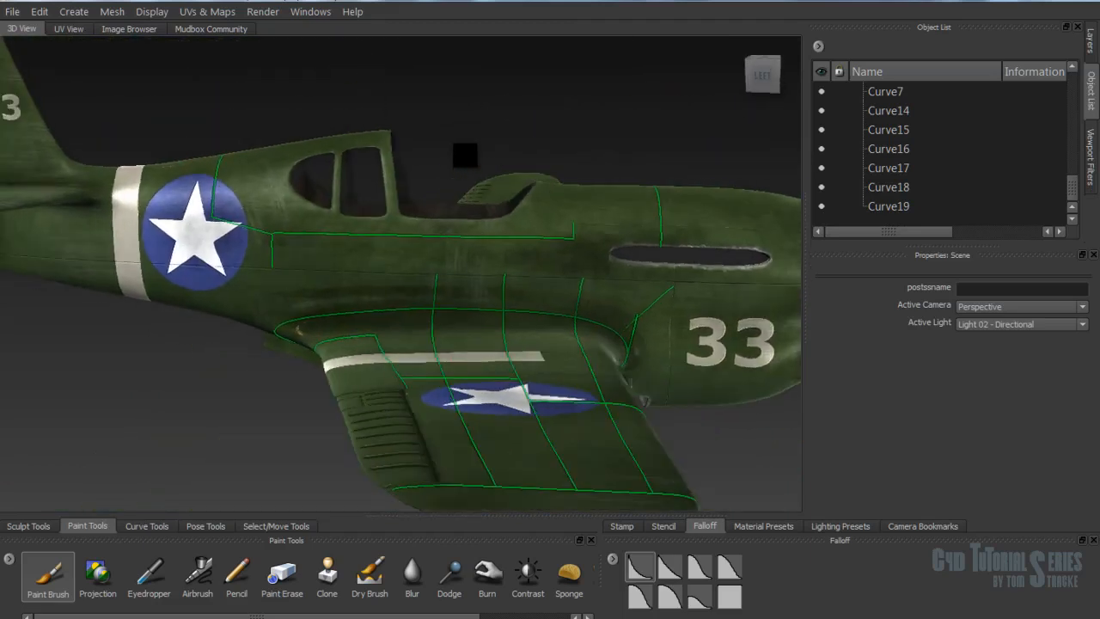
Step: Bring up the curve tools and view the white band around the rear fuselage squarely from the left side
{"action": "left_click", "coordinate": [147, 526]}
{"action": "left_click_drag", "start_coordinate": [228, 351], "coordinate": [316, 360], "text": "alt"}
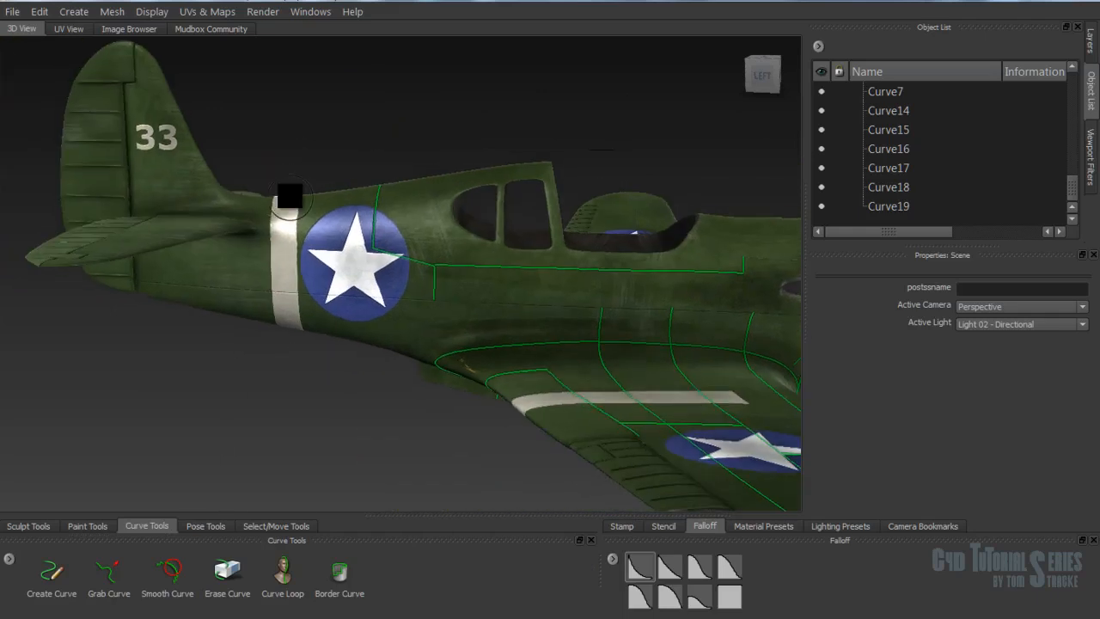
{"action": "left_click_drag", "start_coordinate": [335, 252], "coordinate": [371, 253], "text": "alt"}
{"action": "right_click_drag", "start_coordinate": [370, 253], "coordinate": [391, 276], "text": "alt"}
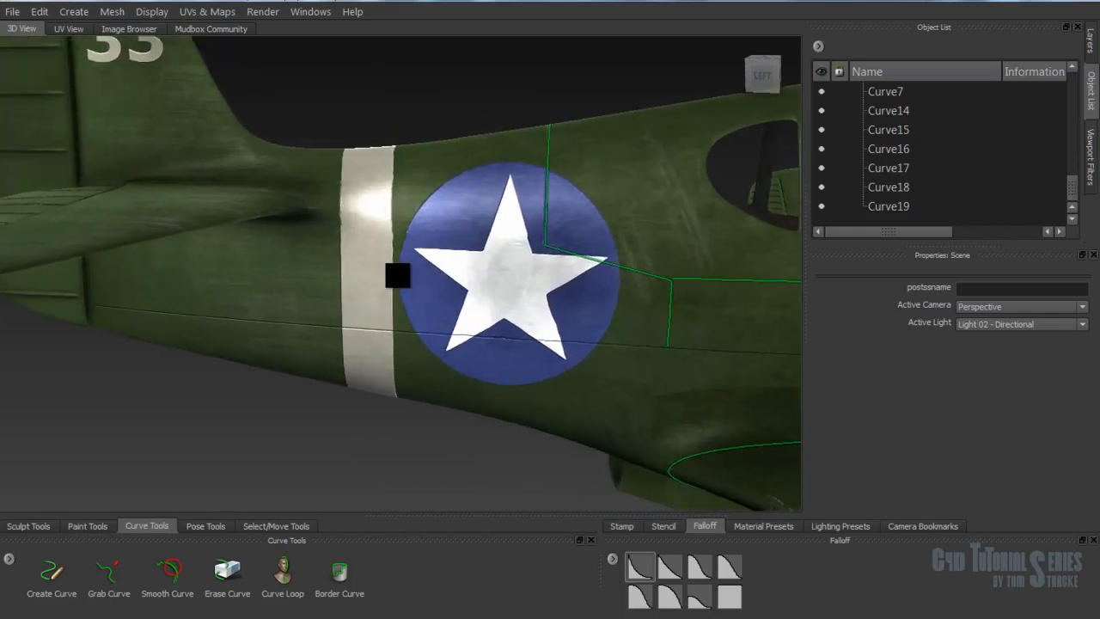
{"action": "middle_click_drag", "start_coordinate": [391, 276], "coordinate": [420, 268], "text": "alt"}
{"action": "left_click_drag", "start_coordinate": [420, 268], "coordinate": [424, 258], "text": "alt"}
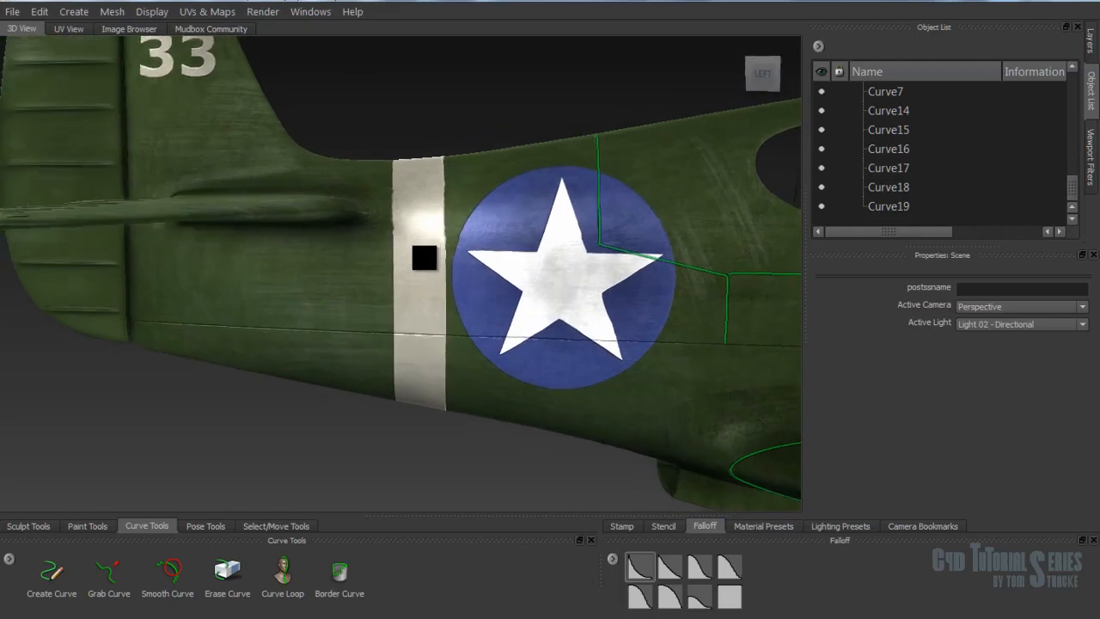
{"action": "left_click", "coordinate": [764, 74]}
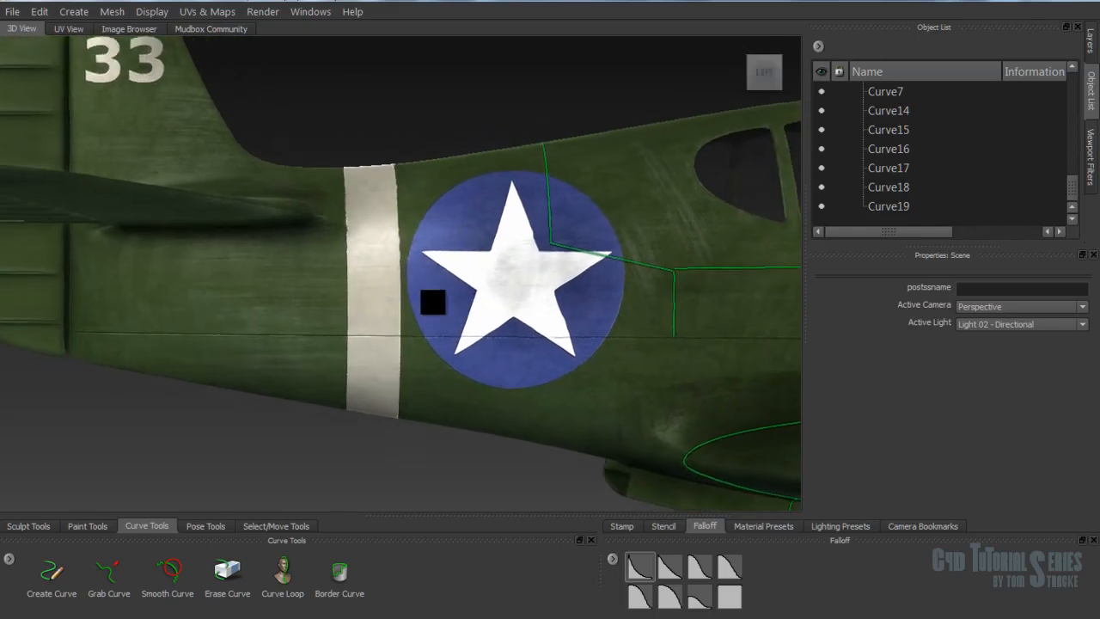
Step: Try to draw a mirrored Curve Loop around the fuselage along the front edge of the white band
{"action": "left_click", "coordinate": [282, 572]}
{"action": "left_click_drag", "start_coordinate": [381, 107], "coordinate": [395, 458]}
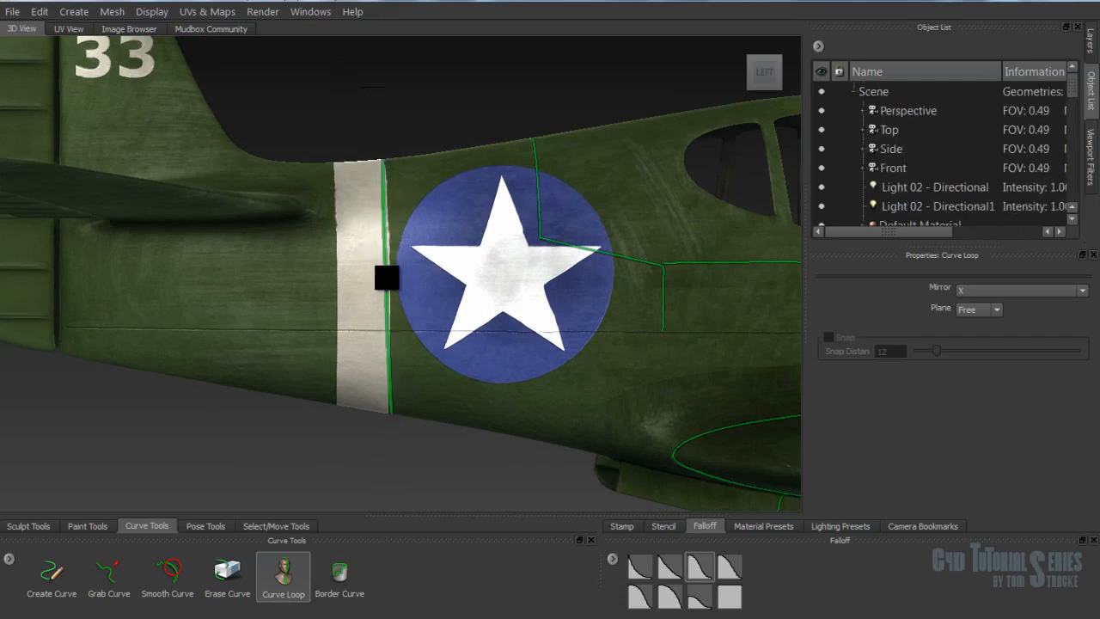
{"action": "key", "text": "ctrl+z"}
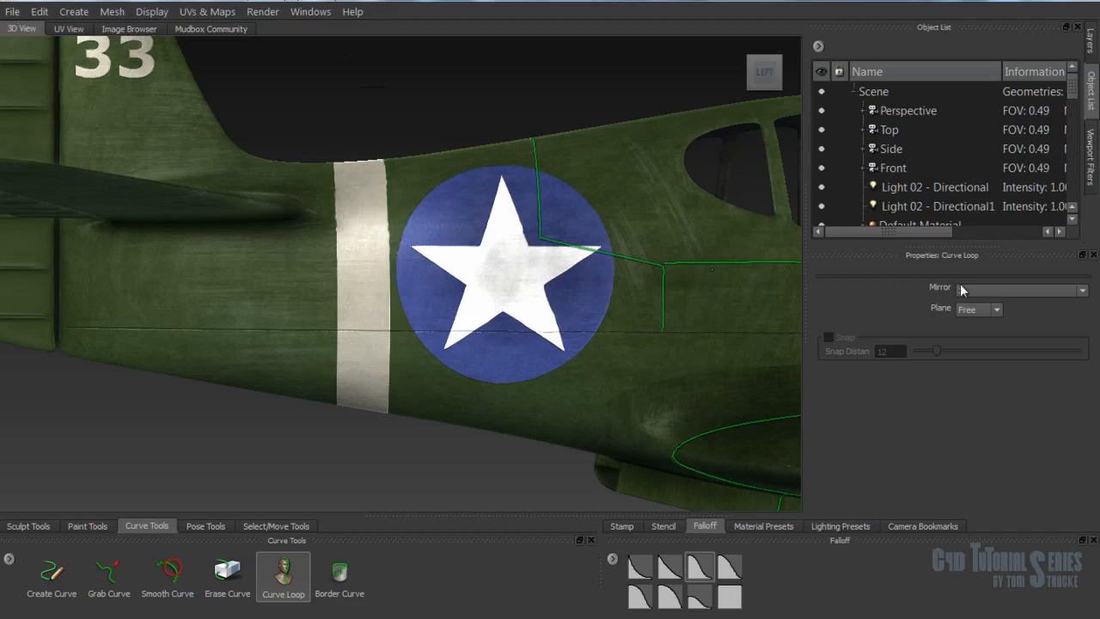
Step: Set the Curve Loop mirroring to Off and draw a loop around the fuselage near the white band's front edge
{"action": "left_click", "coordinate": [956, 288]}
{"action": "left_click", "coordinate": [983, 306]}
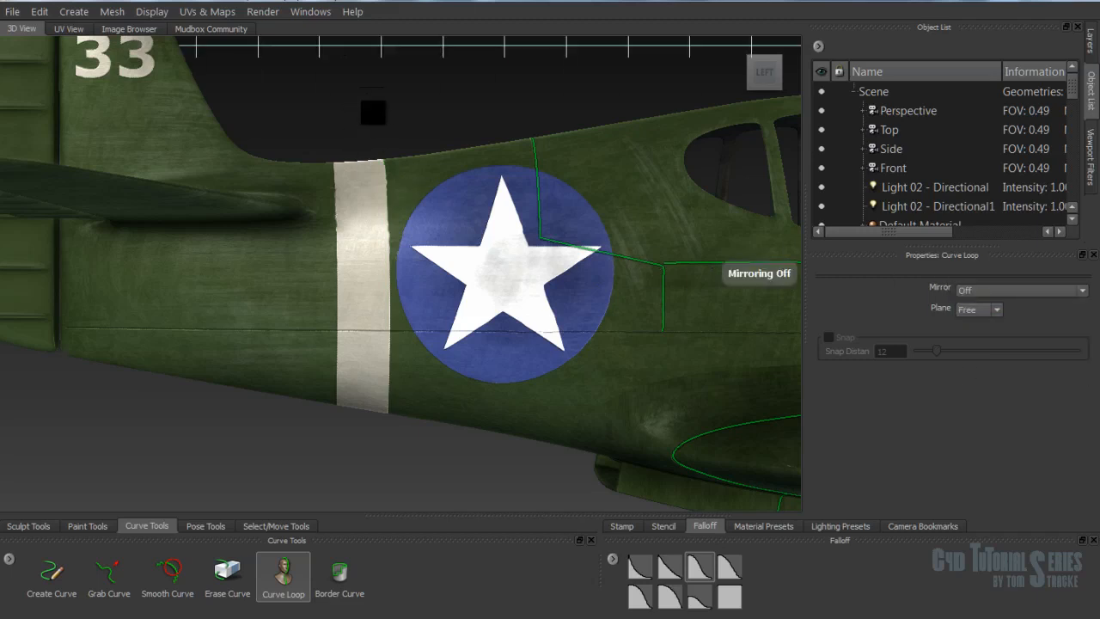
{"action": "mouse_move", "coordinate": [379, 113]}
{"action": "left_mouse_down"}
{"action": "mouse_move", "coordinate": [395, 290]}
{"action": "mouse_move", "coordinate": [388, 456]}
{"action": "mouse_move", "coordinate": [392, 407]}
{"action": "mouse_move", "coordinate": [384, 437]}
{"action": "left_mouse_up"}
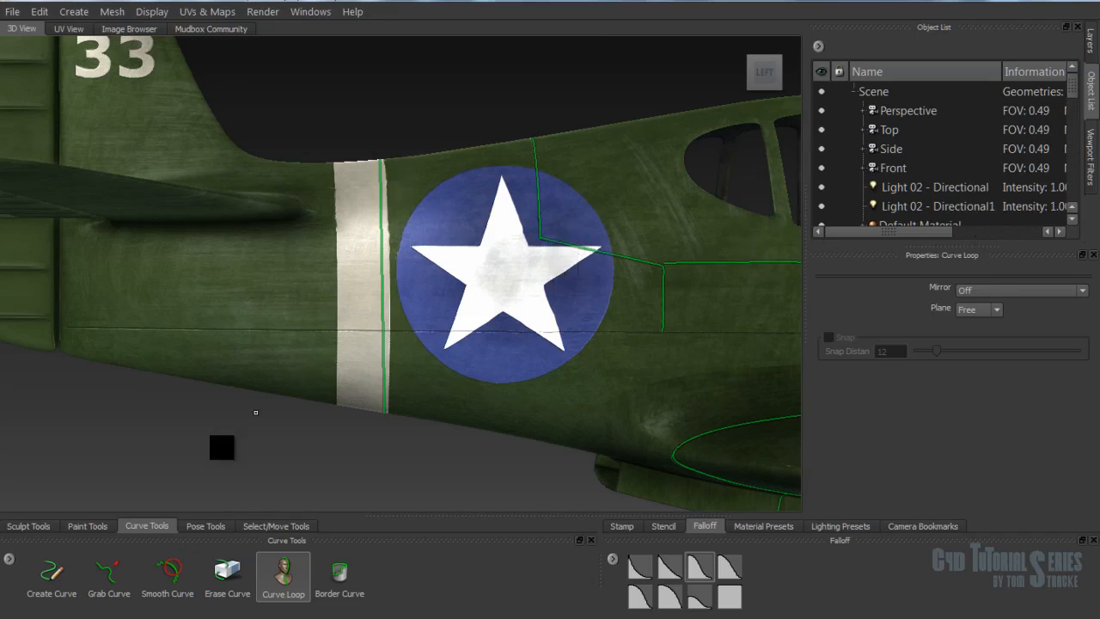
Step: With Grab Curve enlarged to size 162.18, pull the loop onto the white band's front edge and smooth it along the fuselage side
{"action": "left_click", "coordinate": [112, 579]}
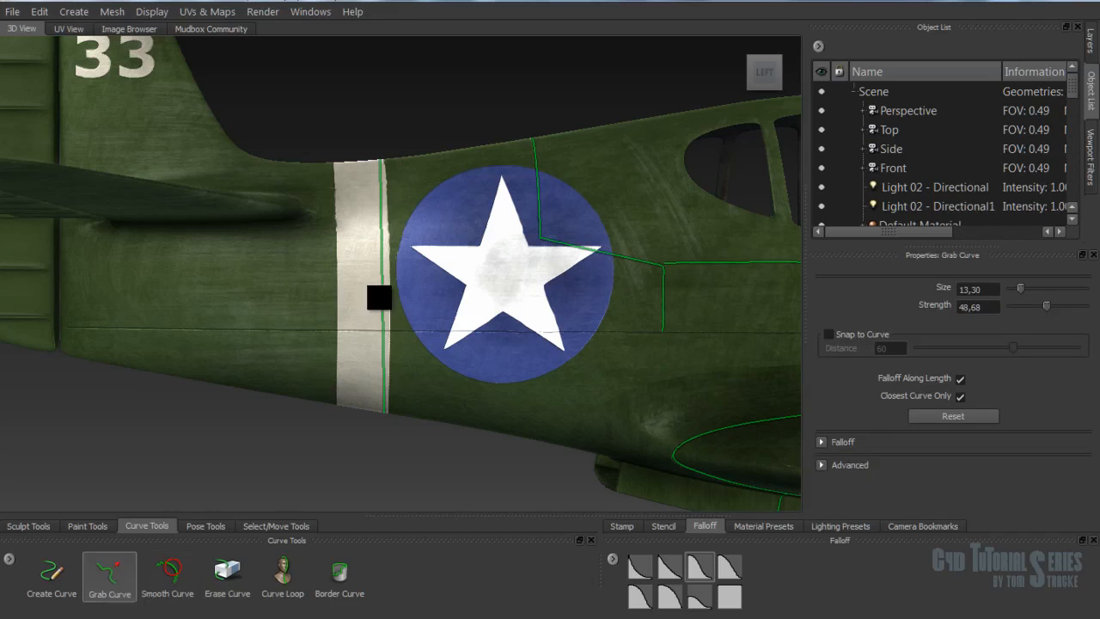
{"action": "left_click_drag", "start_coordinate": [379, 297], "coordinate": [381, 290], "text": "shift"}
{"action": "mouse_move", "coordinate": [387, 294]}
{"action": "left_mouse_down"}
{"action": "mouse_move", "coordinate": [397, 233]}
{"action": "mouse_move", "coordinate": [407, 267]}
{"action": "left_mouse_up"}
{"action": "left_click_drag", "start_coordinate": [390, 349], "coordinate": [399, 364]}
{"action": "left_click_drag", "start_coordinate": [386, 408], "coordinate": [395, 410]}
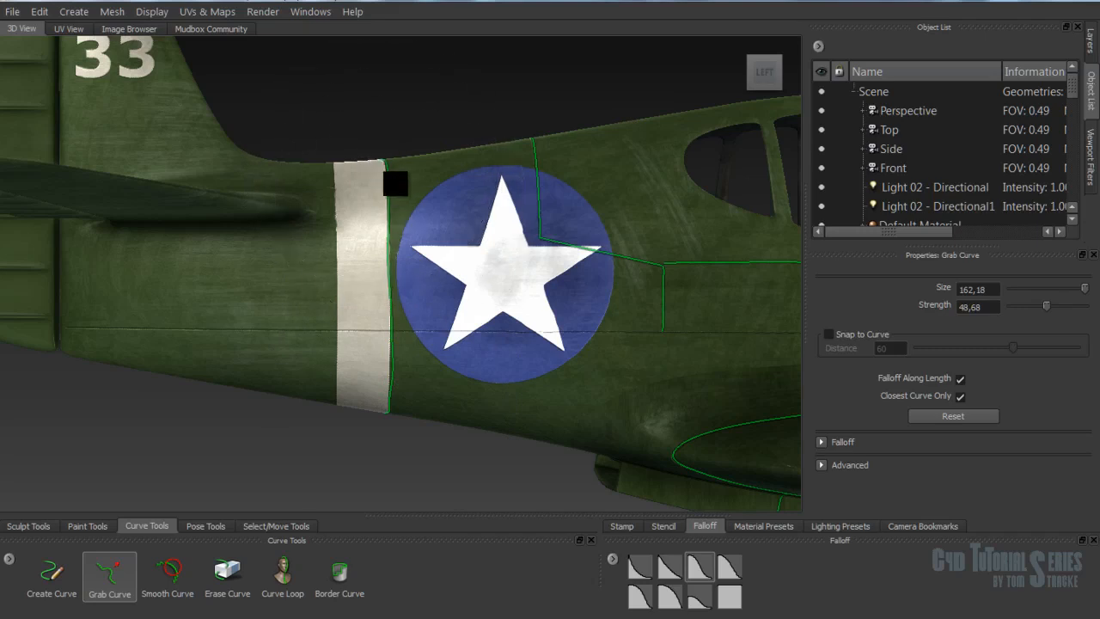
{"action": "mouse_move", "coordinate": [390, 215]}
{"action": "left_mouse_down", "text": "shift"}
{"action": "mouse_move", "coordinate": [399, 375]}
{"action": "mouse_move", "coordinate": [405, 262]}
{"action": "mouse_move", "coordinate": [401, 394]}
{"action": "left_mouse_up", "text": "shift"}
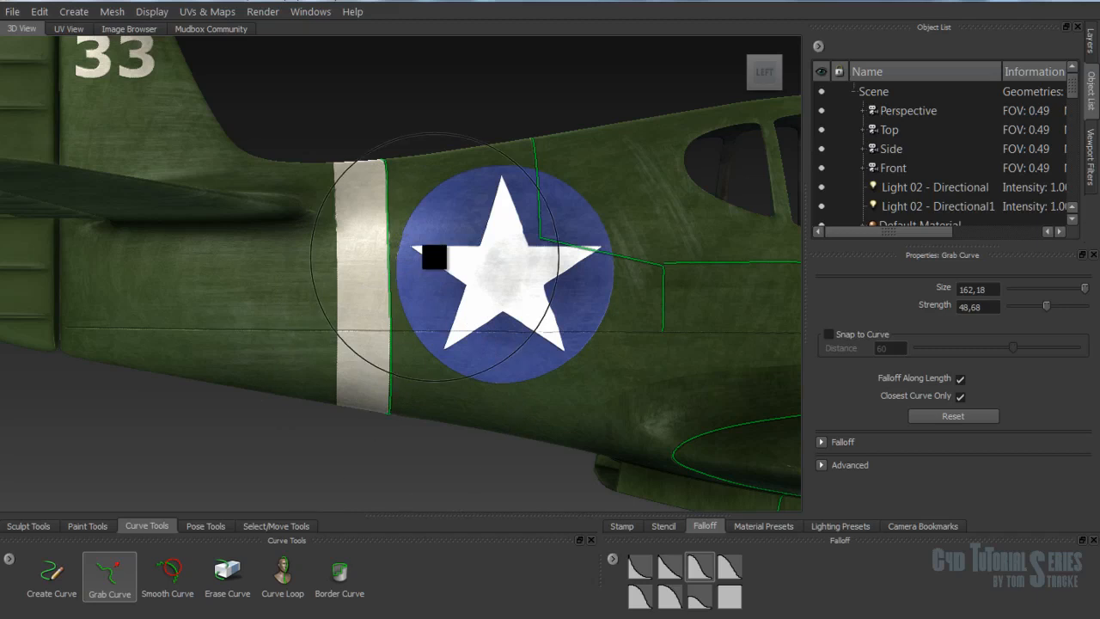
Step: From the top view, smooth the loop across the fuselage spine and pull it onto the white band's front edge
{"action": "left_click_drag", "start_coordinate": [764, 79], "coordinate": [766, 98]}
{"action": "left_click", "coordinate": [765, 64]}
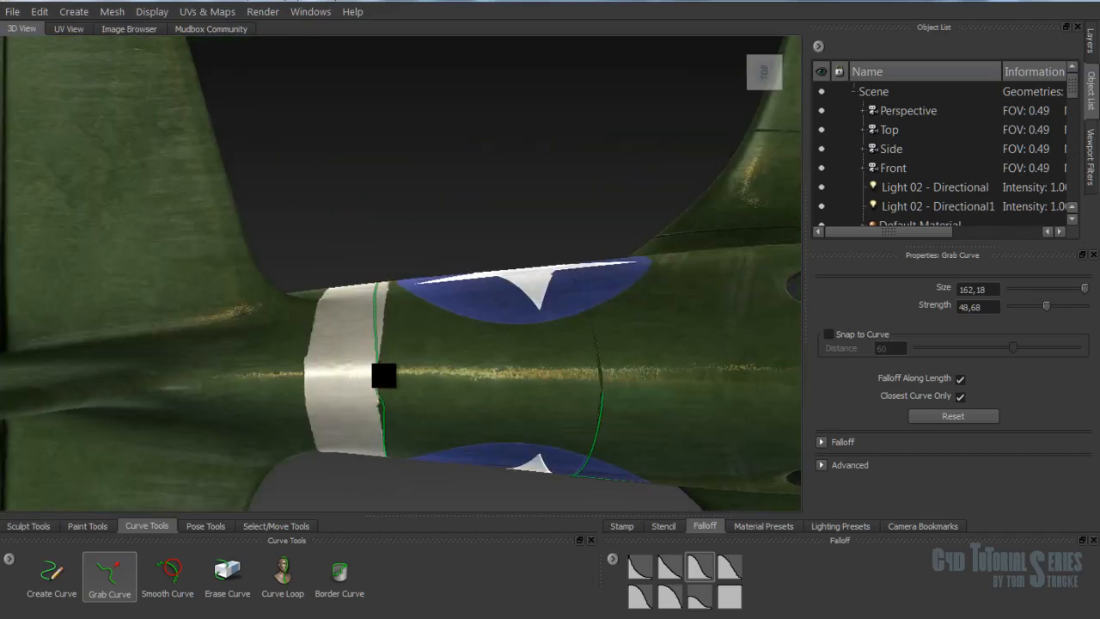
{"action": "left_click_drag", "start_coordinate": [385, 399], "coordinate": [375, 395], "text": "shift"}
{"action": "mouse_move", "coordinate": [379, 288]}
{"action": "left_mouse_down"}
{"action": "mouse_move", "coordinate": [390, 302]}
{"action": "mouse_move", "coordinate": [380, 290]}
{"action": "mouse_move", "coordinate": [386, 400]}
{"action": "mouse_move", "coordinate": [387, 382]}
{"action": "left_mouse_up"}
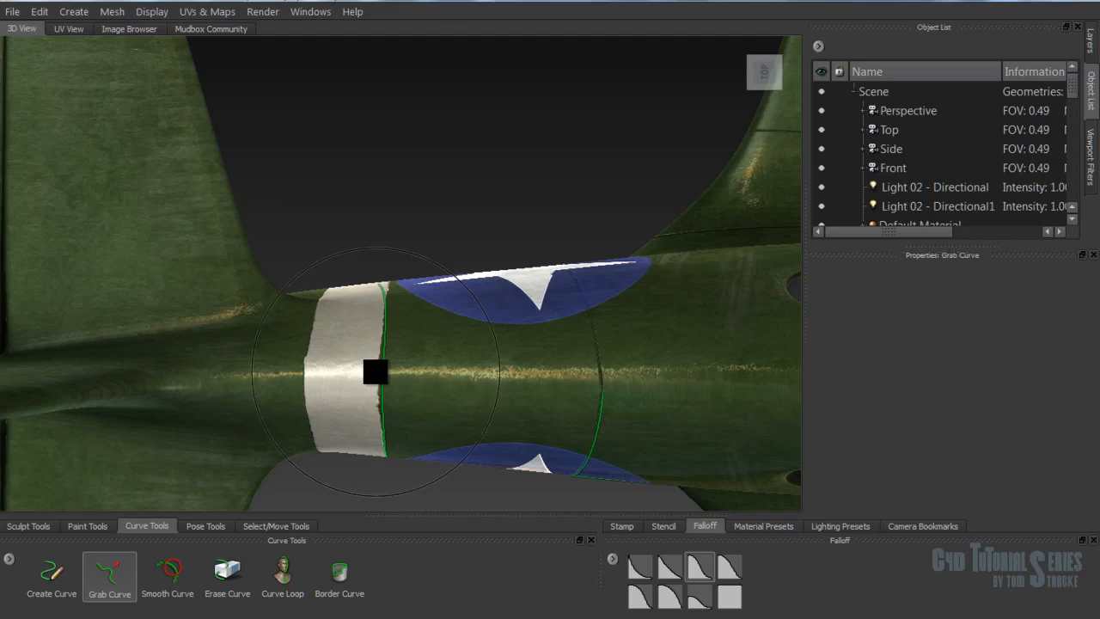
{"action": "left_click_drag", "start_coordinate": [442, 421], "coordinate": [442, 228], "text": "alt"}
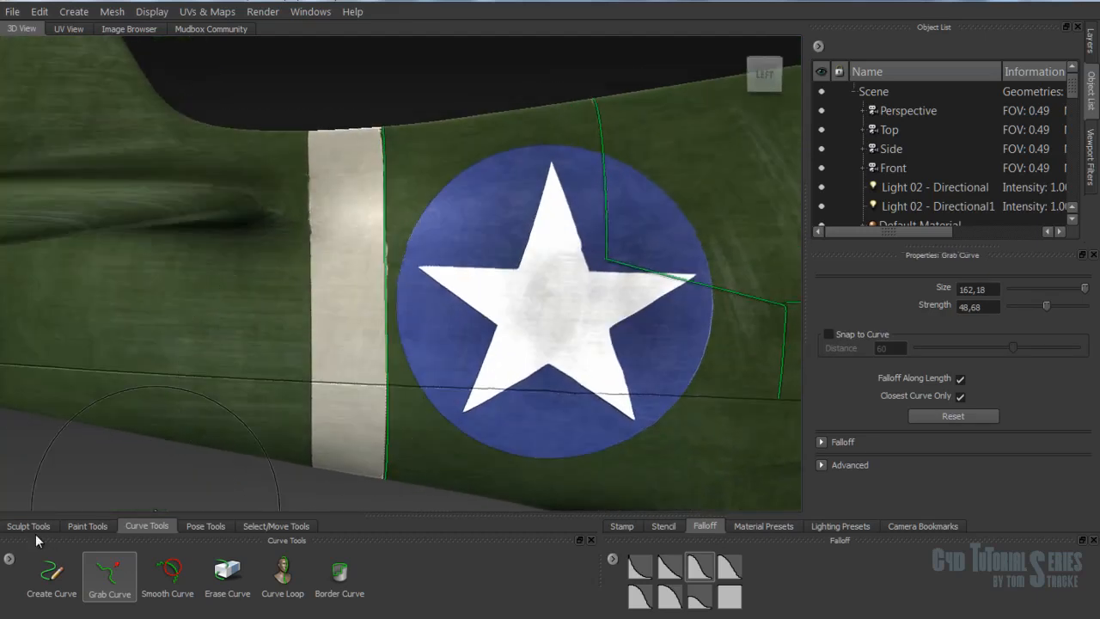
Step: Activate the Paint Brush, switch off its stamp image, and check the brush color in the color chooser without changing it
{"action": "left_click", "coordinate": [28, 525]}
{"action": "left_click", "coordinate": [87, 526]}
{"action": "left_click", "coordinate": [47, 574]}
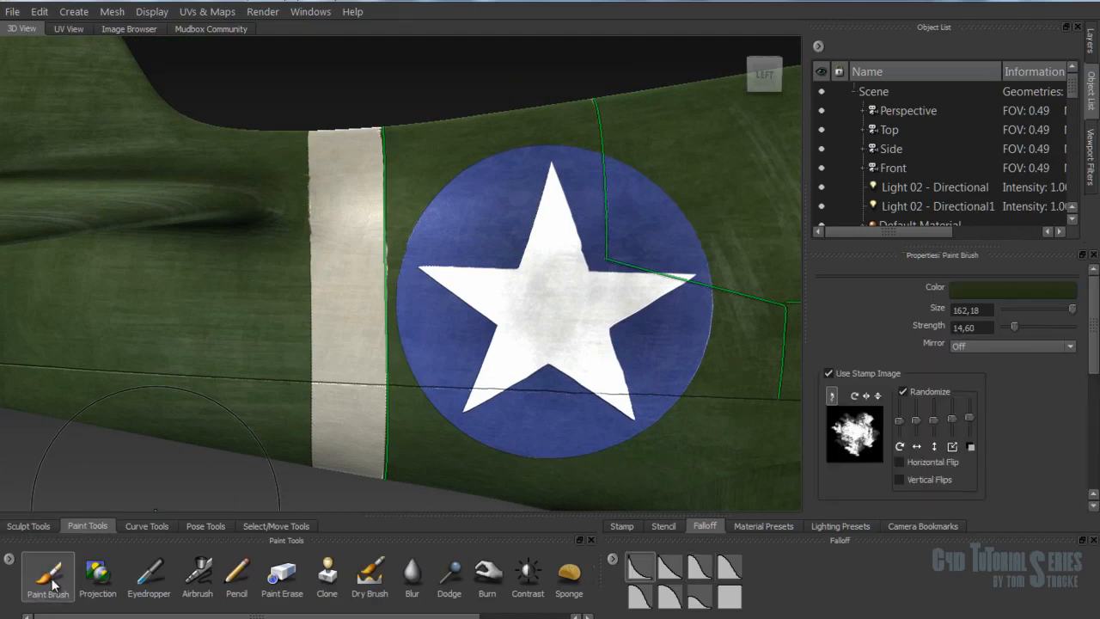
{"action": "left_click", "coordinate": [829, 372]}
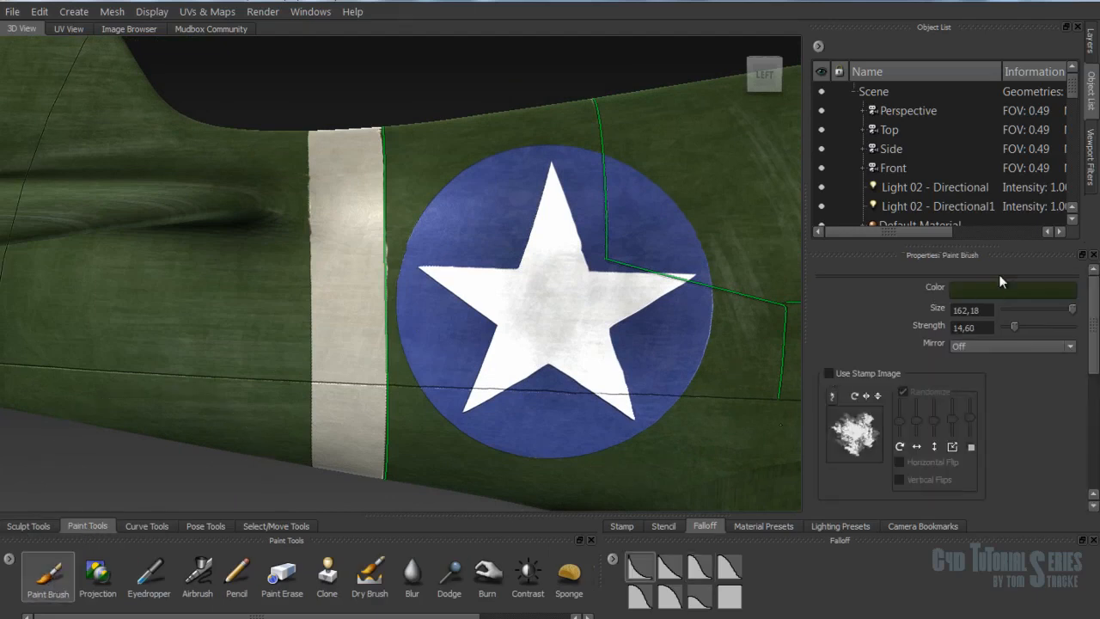
{"action": "left_click", "coordinate": [980, 292]}
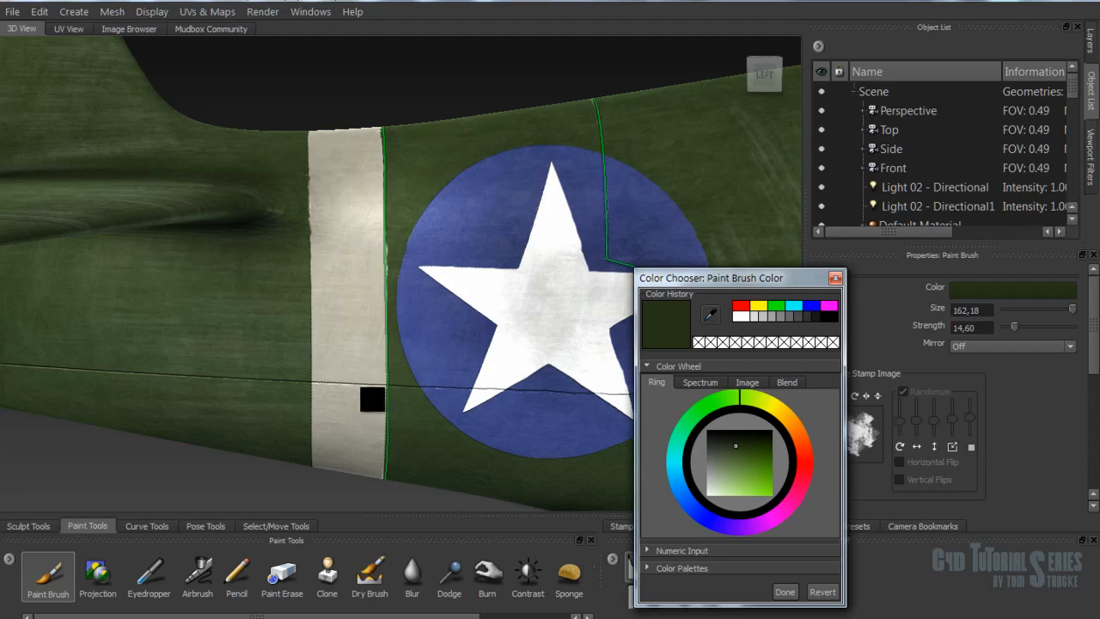
{"action": "left_click", "coordinate": [785, 592]}
Step: Look over the panel-line curves on the wing and the whole aircraft, and close Mudbox without saving the scene
{"action": "scroll", "coordinate": [623, 347], "scroll_direction": "down", "scroll_amount": 3}
{"action": "middle_click_drag", "start_coordinate": [626, 331], "coordinate": [504, 316], "text": "alt"}
{"action": "mouse_move", "coordinate": [503, 317]}
{"action": "left_mouse_down", "text": "alt"}
{"action": "mouse_move", "coordinate": [491, 364]}
{"action": "mouse_move", "coordinate": [581, 313]}
{"action": "mouse_move", "coordinate": [560, 224]}
{"action": "left_mouse_up", "text": "alt"}
{"action": "mouse_move", "coordinate": [603, 279]}
{"action": "left_mouse_down", "text": "alt"}
{"action": "mouse_move", "coordinate": [542, 262]}
{"action": "mouse_move", "coordinate": [587, 265]}
{"action": "mouse_move", "coordinate": [584, 273]}
{"action": "left_mouse_up", "text": "alt"}
{"action": "middle_click_drag", "start_coordinate": [503, 277], "coordinate": [431, 232], "text": "alt"}
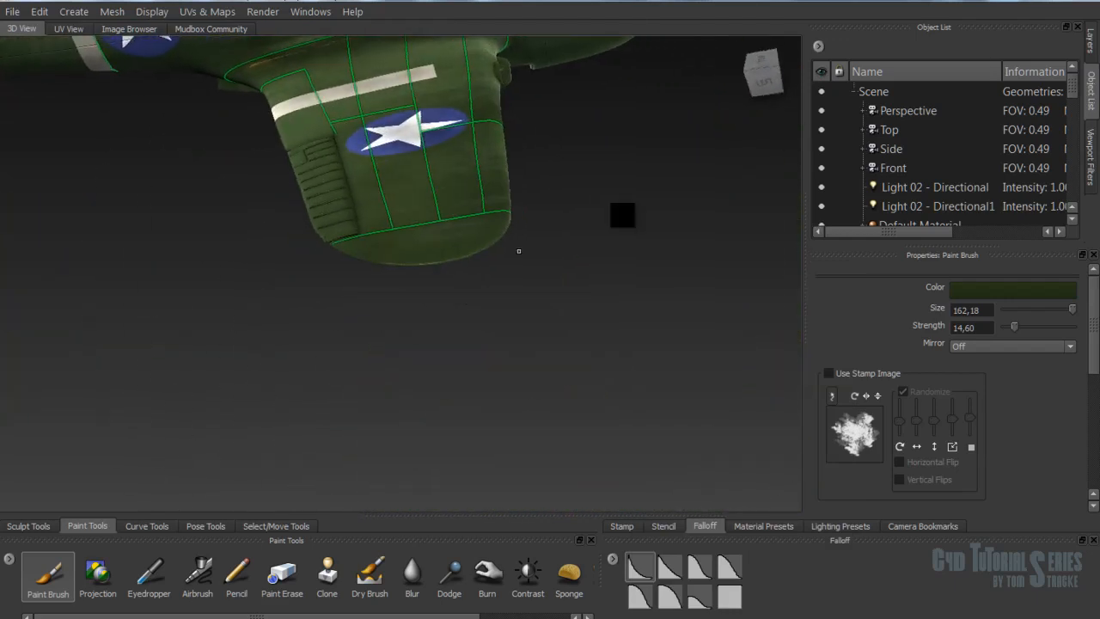
{"action": "left_click", "coordinate": [762, 62]}
{"action": "left_click", "coordinate": [739, 48]}
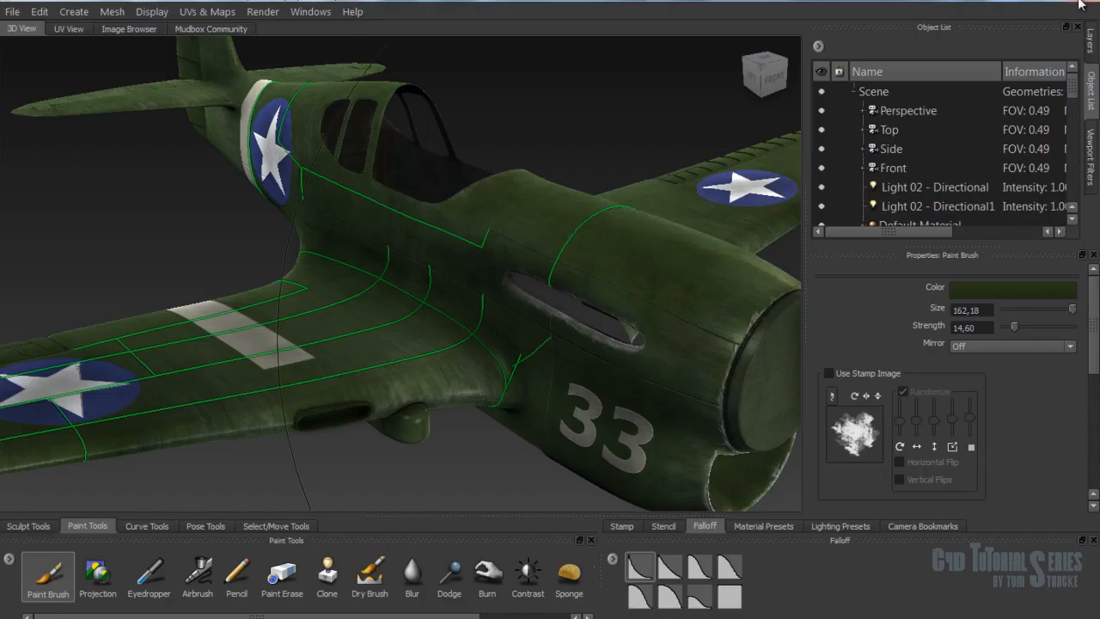
{"action": "left_click", "coordinate": [1081, 3]}
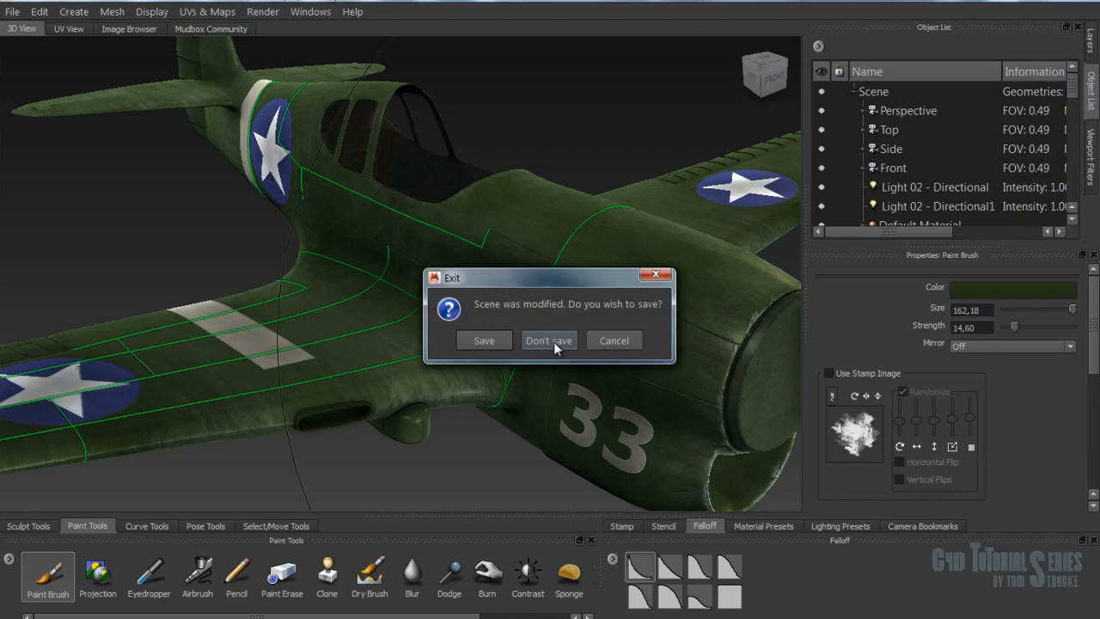
{"action": "left_click", "coordinate": [550, 340]}
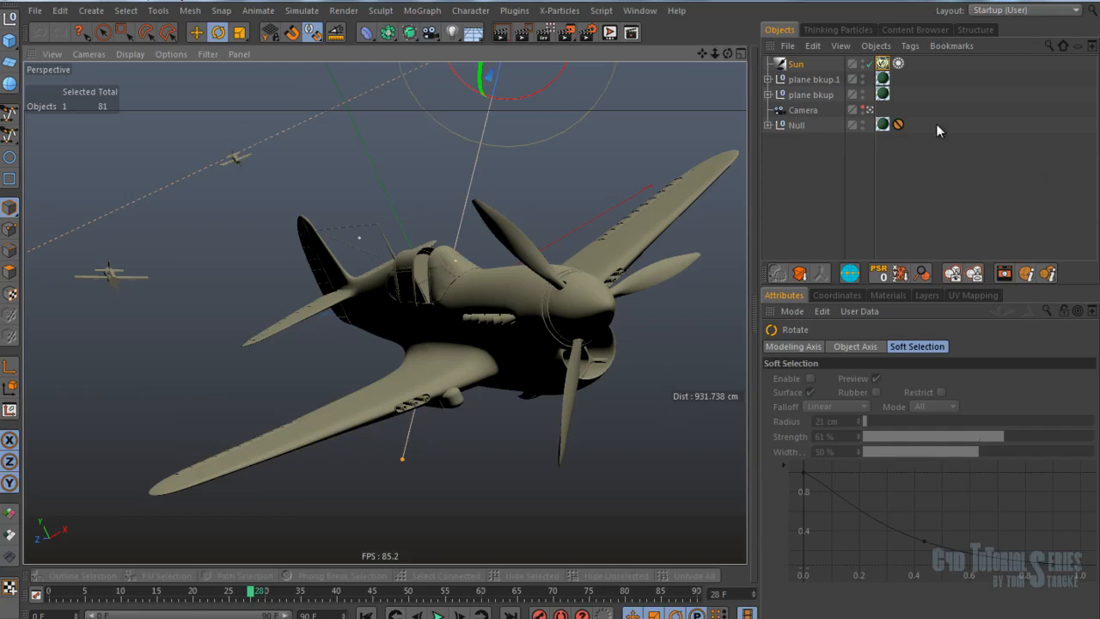
Step: In Cinema 4D, review the Common and Sun light settings of the Sun's VrayLight tag
{"action": "left_click", "coordinate": [882, 64]}
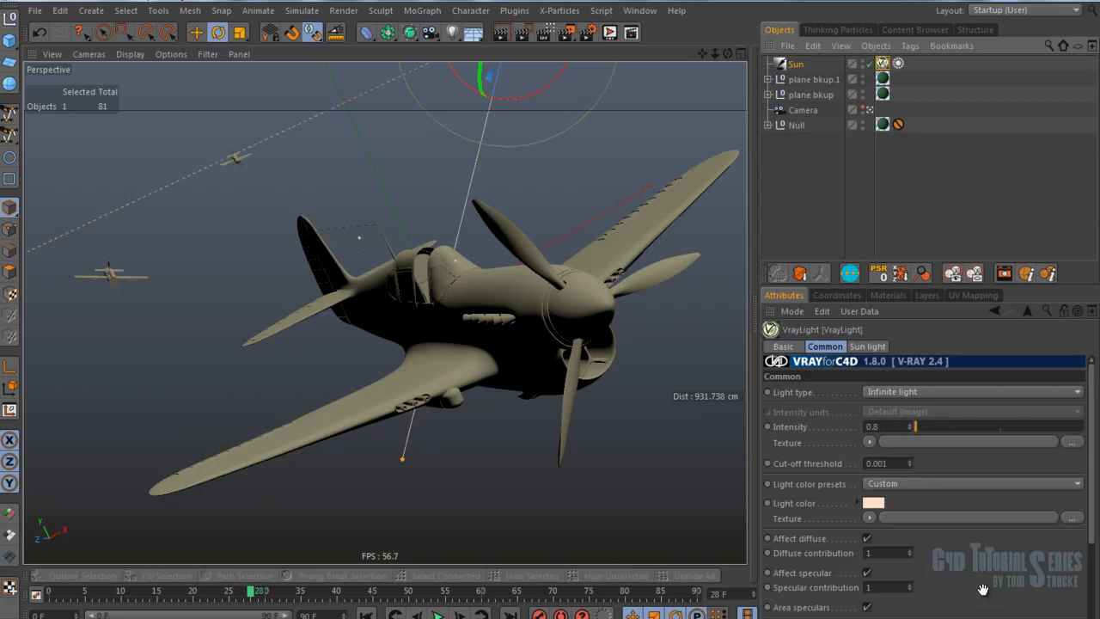
{"action": "scroll", "coordinate": [982, 429], "scroll_direction": "down", "scroll_amount": 3}
{"action": "scroll", "coordinate": [971, 447], "scroll_direction": "up", "scroll_amount": 3}
{"action": "left_click", "coordinate": [869, 346]}
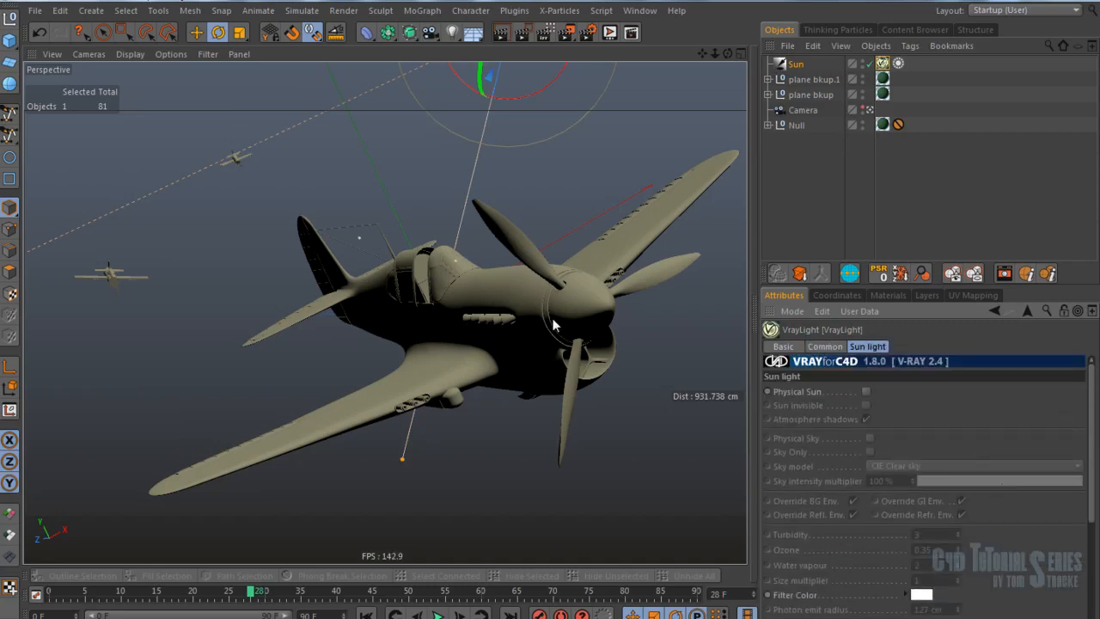
Step: Review the VrayBridge options in the render settings, close them, and show the scene's materials
{"action": "left_click", "coordinate": [587, 32]}
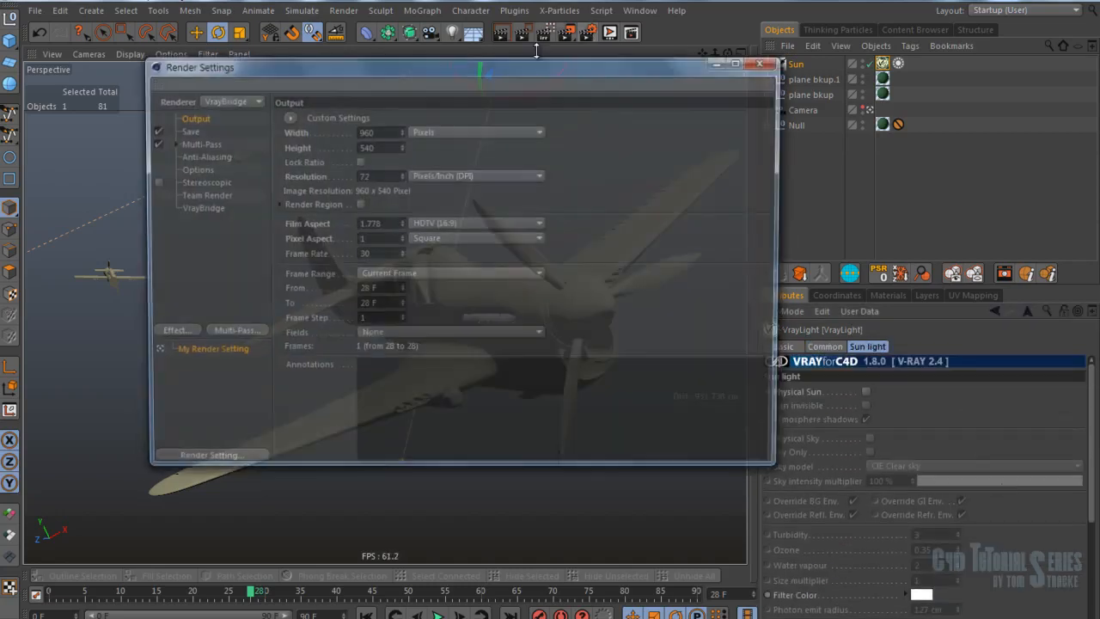
{"action": "left_click", "coordinate": [187, 207]}
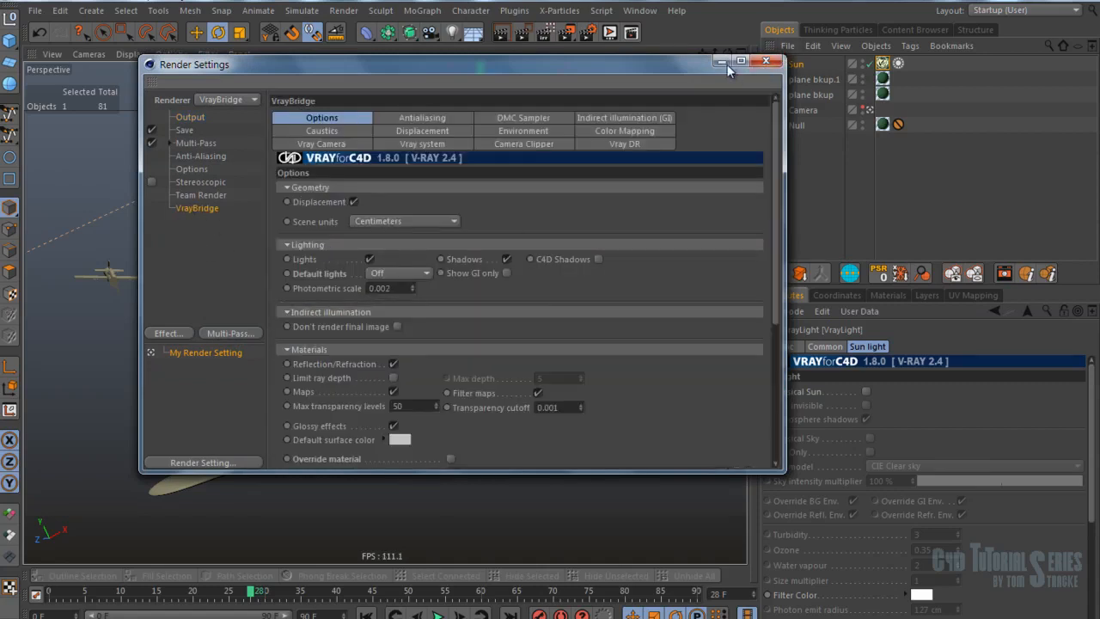
{"action": "left_click", "coordinate": [765, 61]}
{"action": "left_click", "coordinate": [883, 296]}
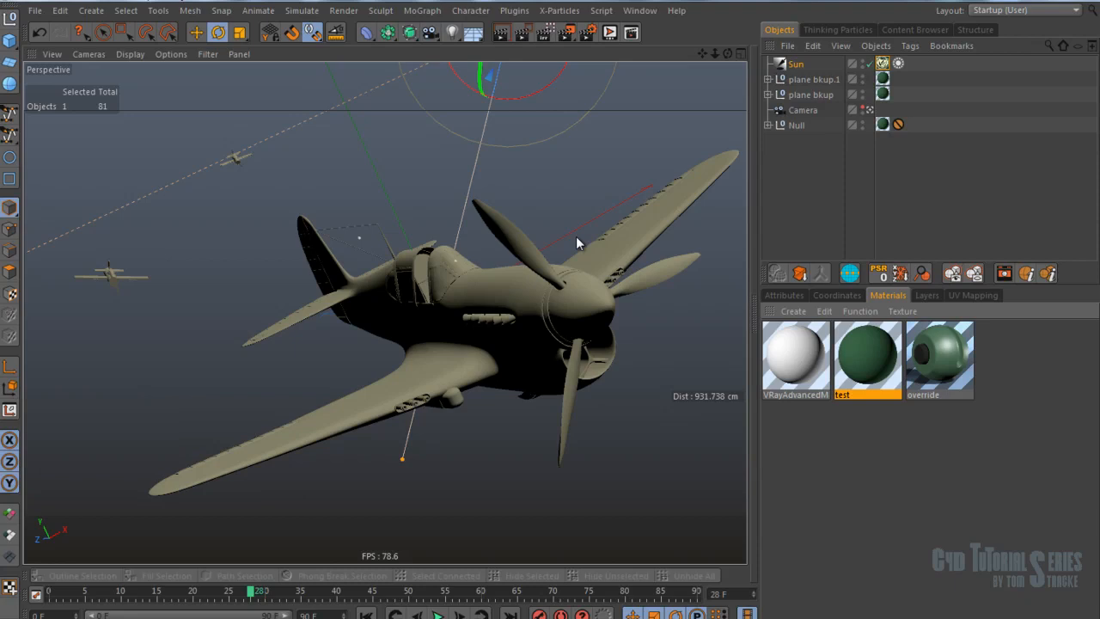
Step: Switch to the open project with the smoke trails and banner, and collapse the engine smoke group
{"action": "key", "text": "v"}
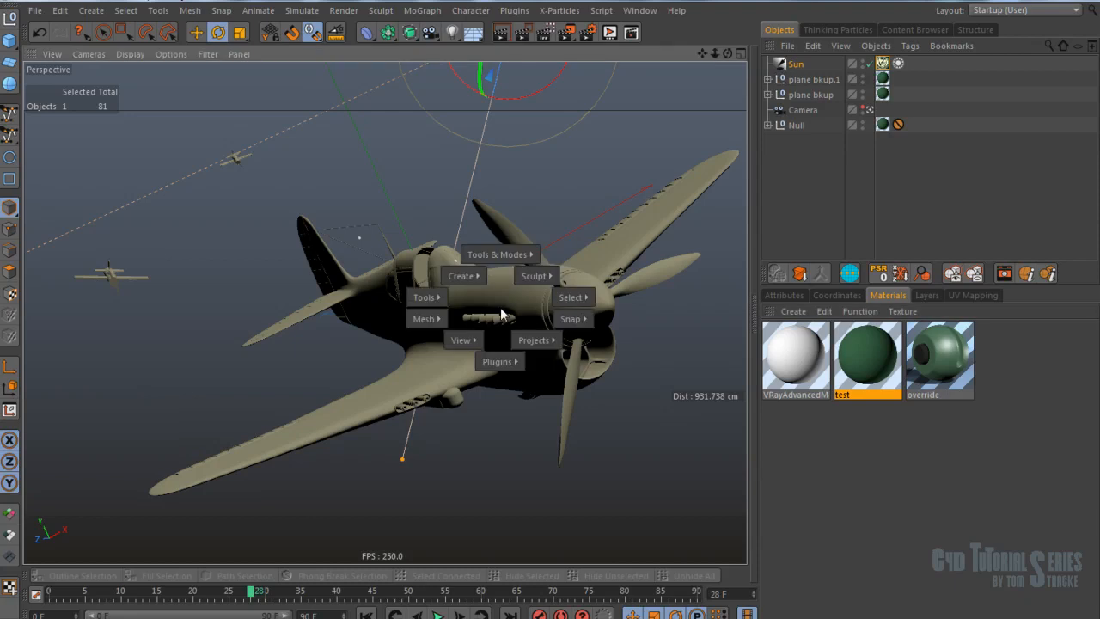
{"action": "mouse_move", "coordinate": [546, 344]}
{"action": "left_click", "coordinate": [589, 344]}
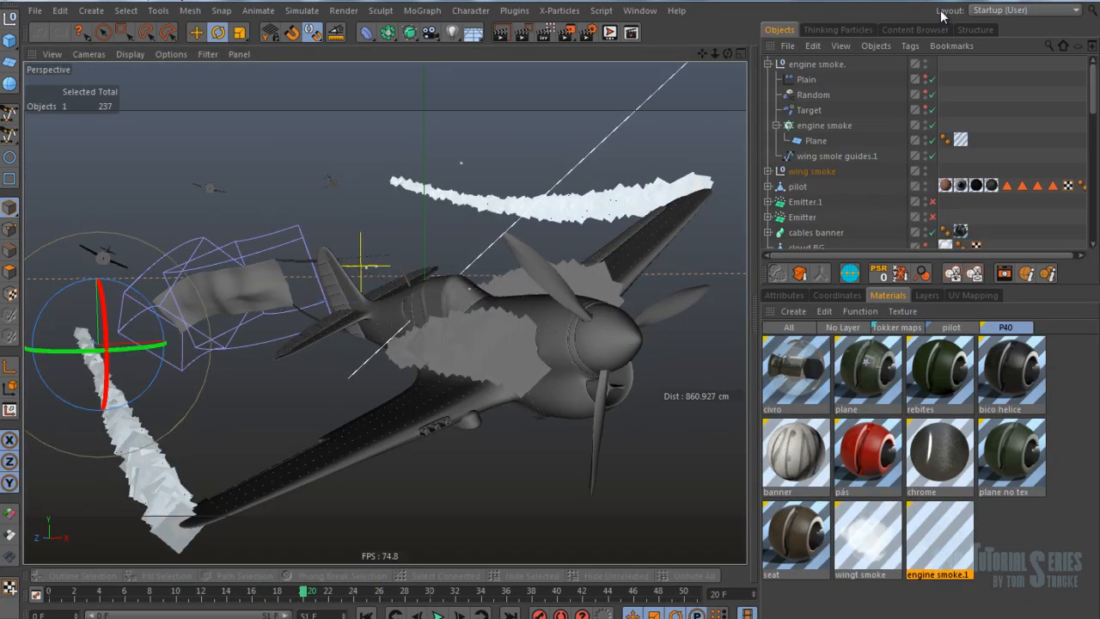
{"action": "left_click", "coordinate": [768, 65]}
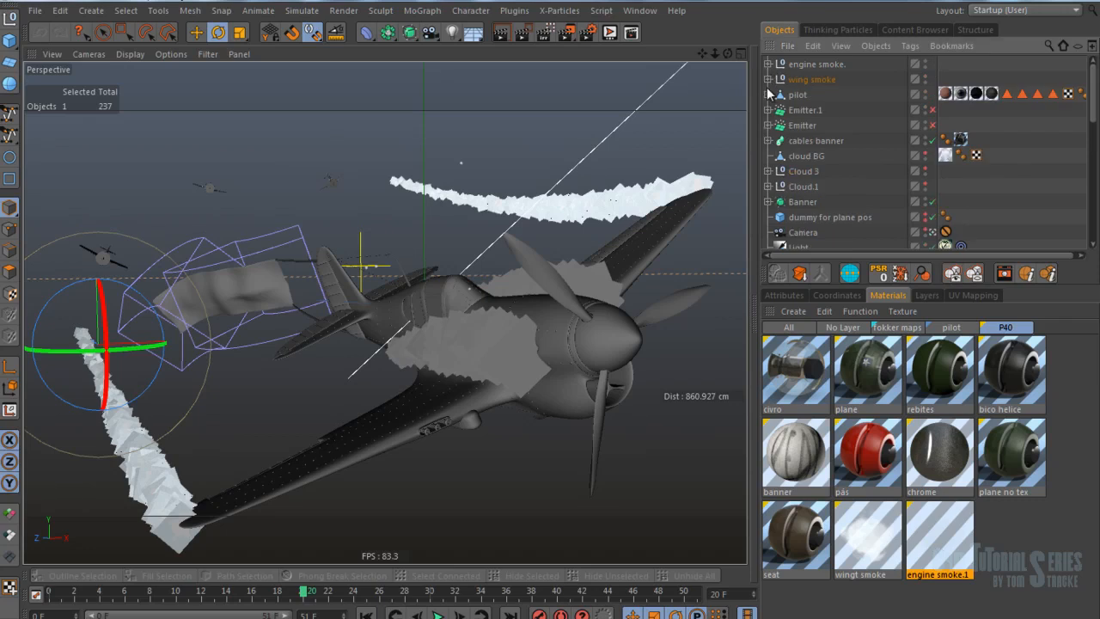
Step: Make the cloud BG, Cloud 3 and Cloud.1 objects visible in the scene
{"action": "key", "text": "ctrl+shift+z"}
{"action": "right_click_drag", "start_coordinate": [342, 307], "coordinate": [315, 307], "text": "alt"}
{"action": "middle_click_drag", "start_coordinate": [315, 309], "coordinate": [430, 316], "text": "alt"}
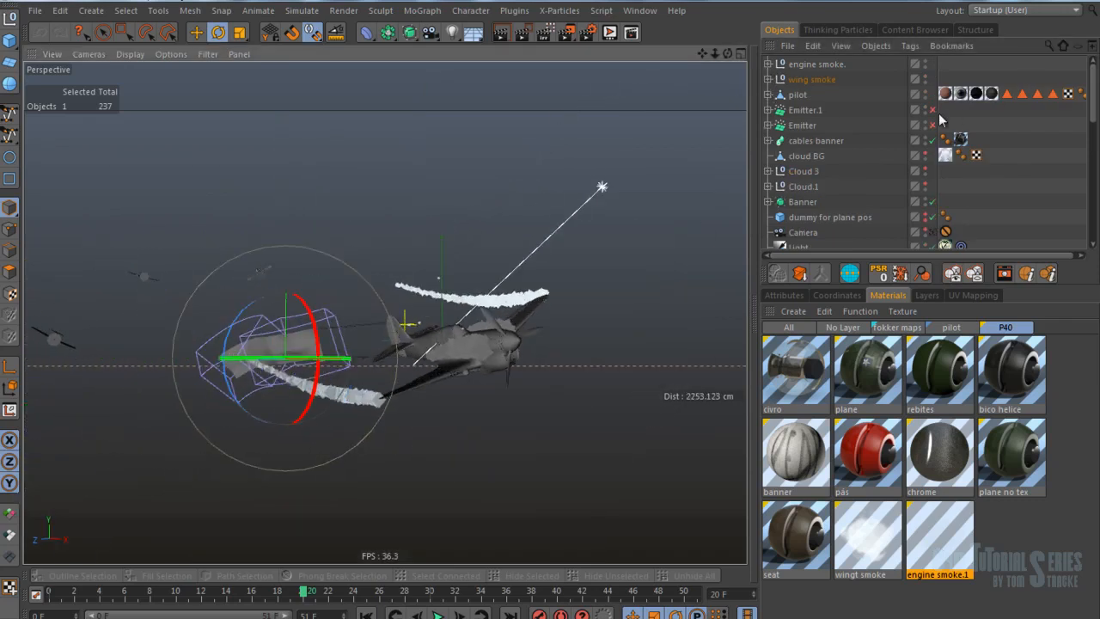
{"action": "left_click", "coordinate": [925, 152]}
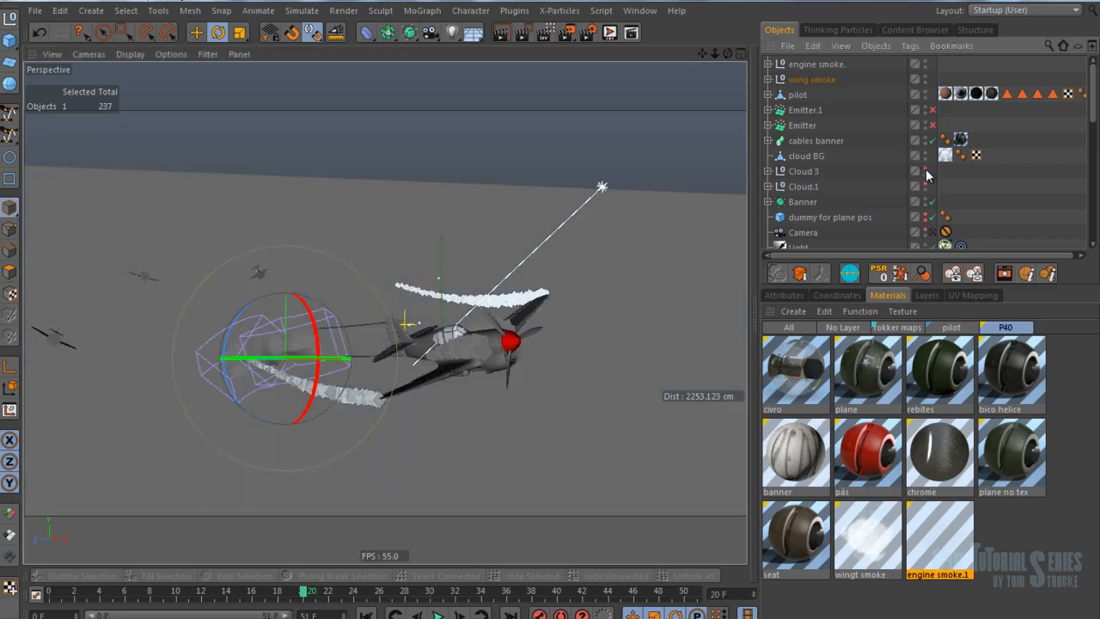
{"action": "left_click", "coordinate": [924, 183]}
Step: Show the dummy for plane pos object and delete it
{"action": "left_click", "coordinate": [925, 214]}
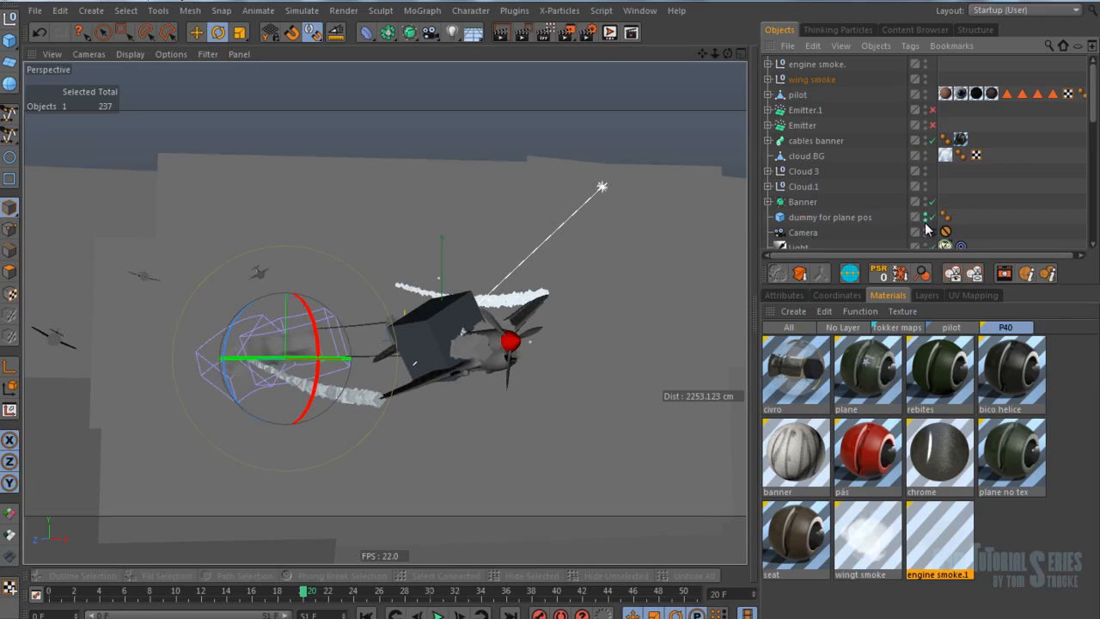
{"action": "left_click", "coordinate": [844, 215]}
{"action": "key", "text": "Delete"}
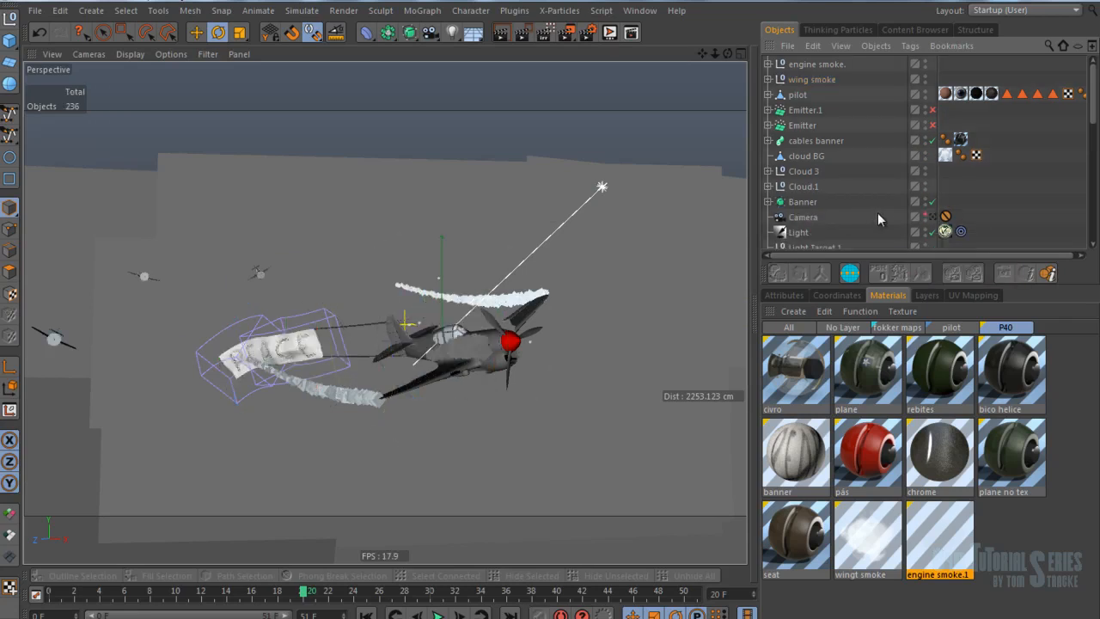
Step: Leave the scene camera's view and examine the cloud planes and background from far outside the scene
{"action": "left_click", "coordinate": [934, 220]}
{"action": "left_click", "coordinate": [933, 218]}
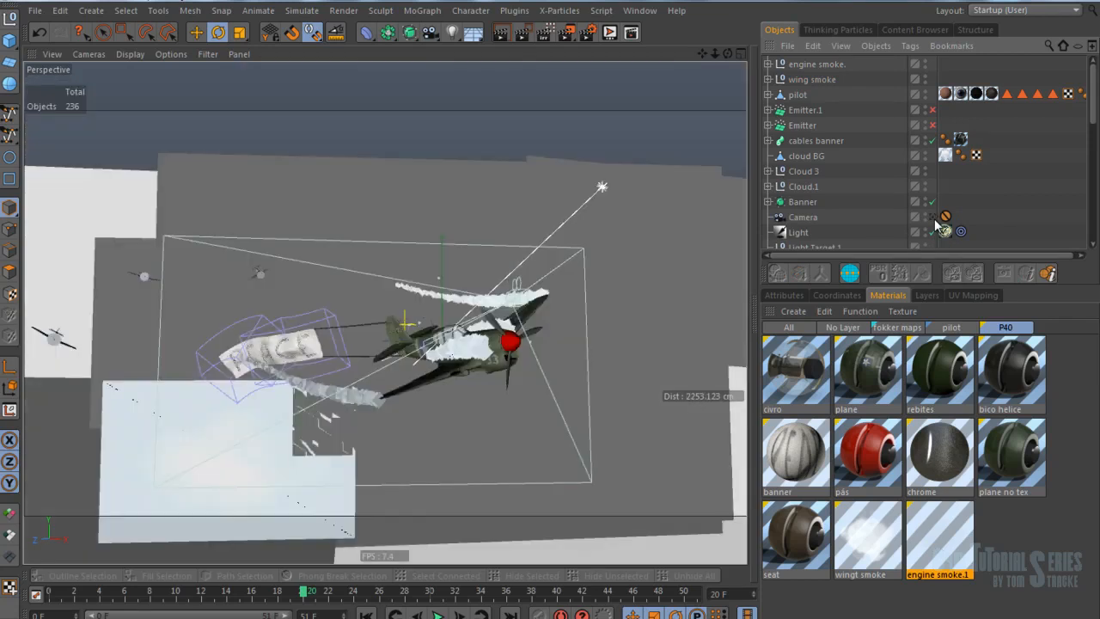
{"action": "left_click_drag", "start_coordinate": [534, 173], "coordinate": [255, 382], "text": "alt"}
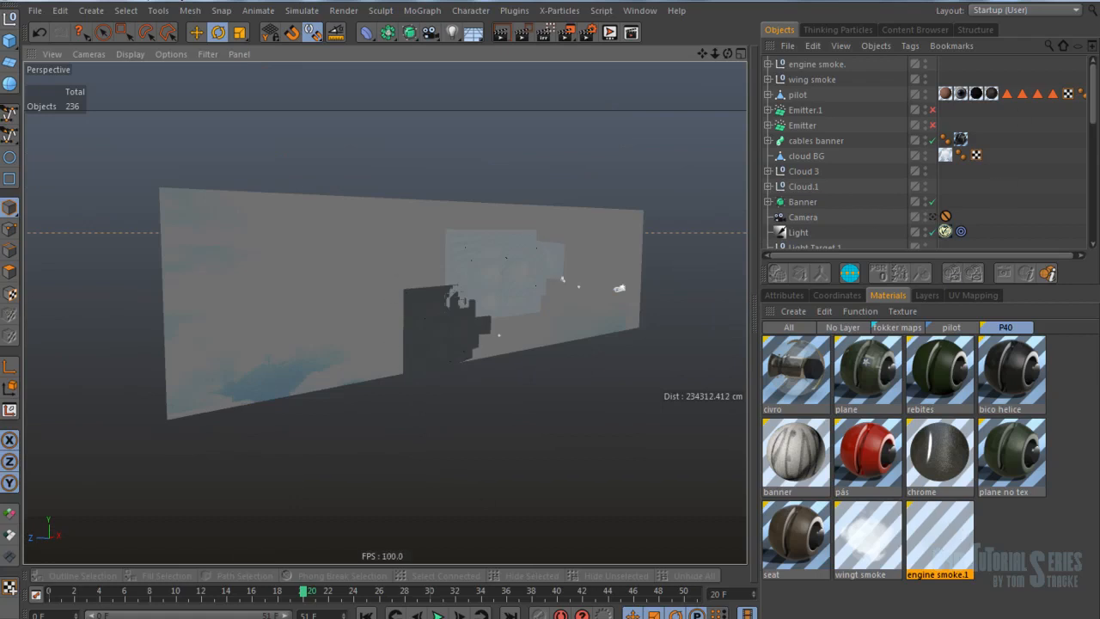
Step: Switch to Windows Explorer, browse to the tex folder of the p40 project, and view the clouds_aerial.jpg background image
{"action": "left_click", "coordinate": [177, 615]}
{"action": "left_click", "coordinate": [125, 525]}
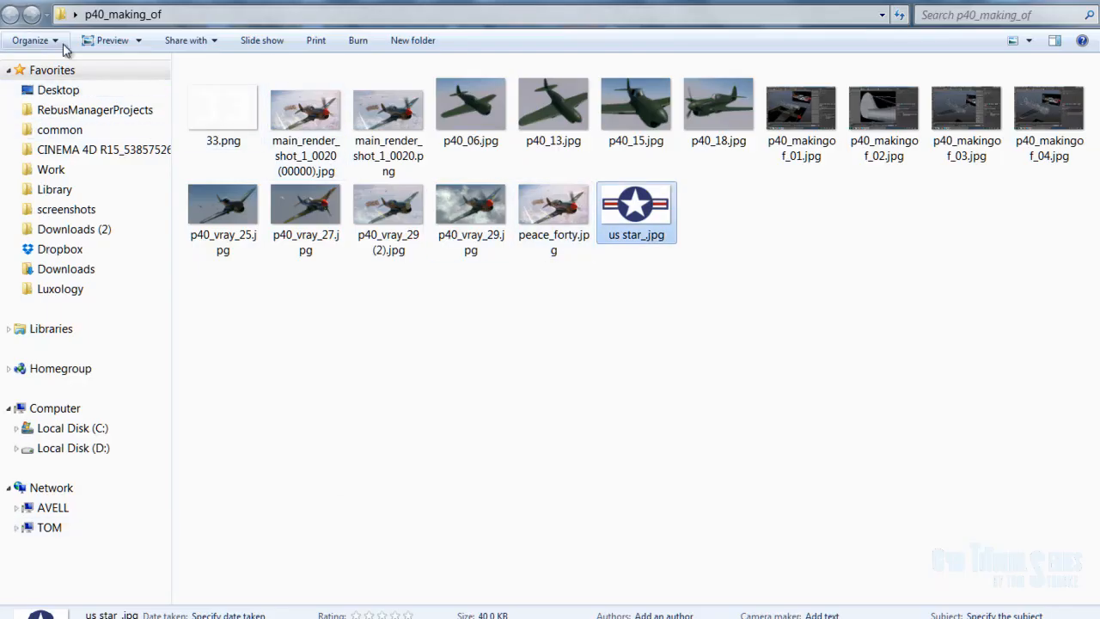
{"action": "left_click", "coordinate": [177, 615]}
{"action": "left_click", "coordinate": [275, 550]}
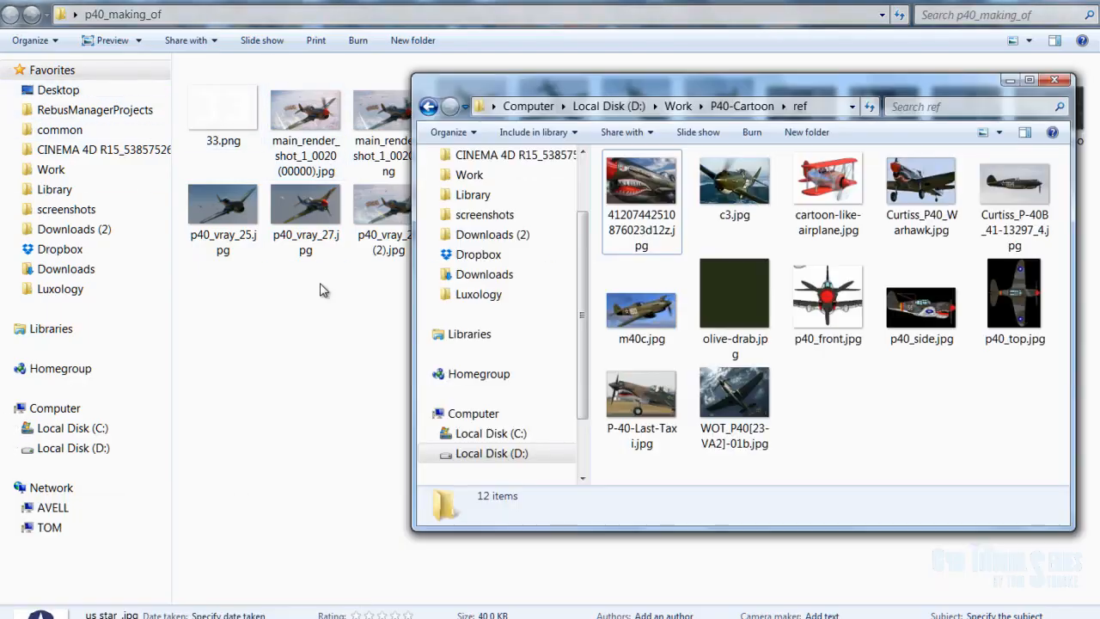
{"action": "left_click", "coordinate": [428, 108]}
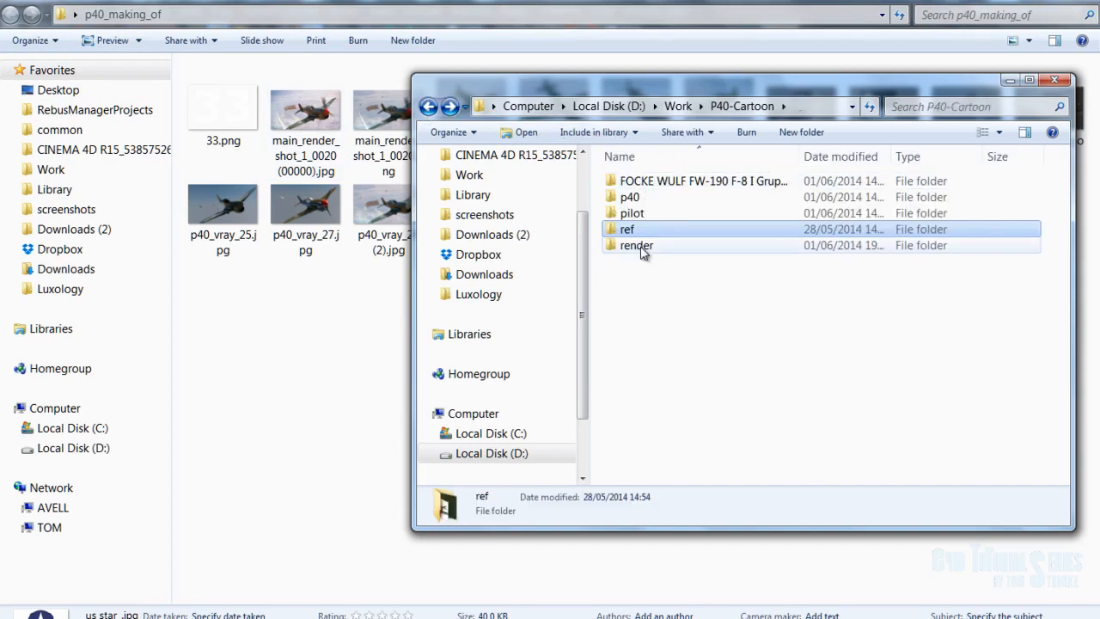
{"action": "double_click", "coordinate": [632, 199]}
{"action": "double_click", "coordinate": [632, 213]}
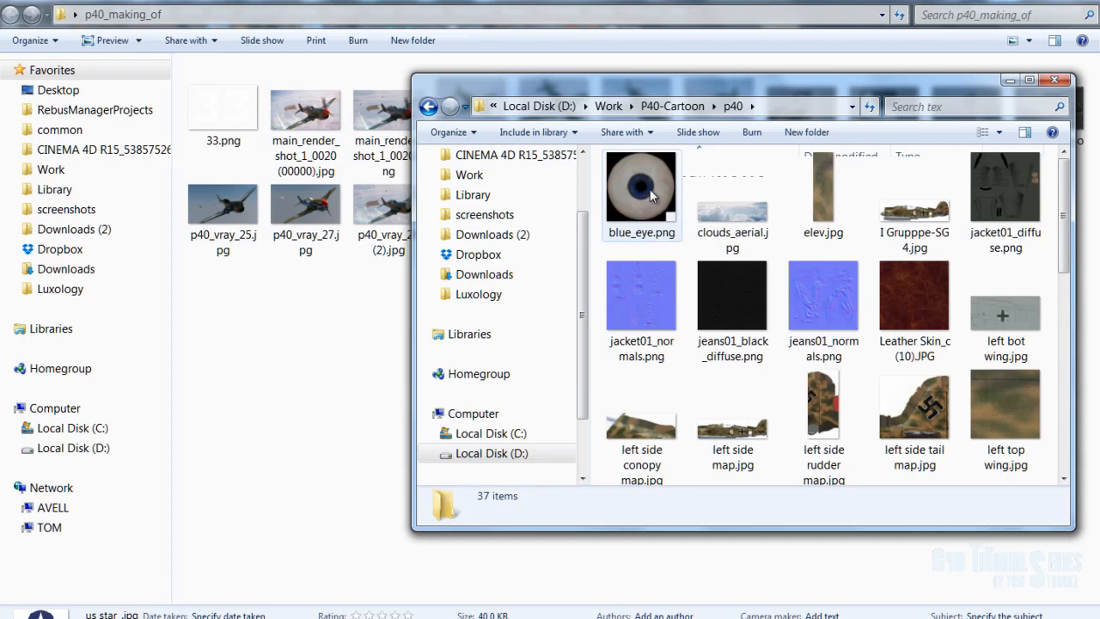
{"action": "double_click", "coordinate": [732, 210]}
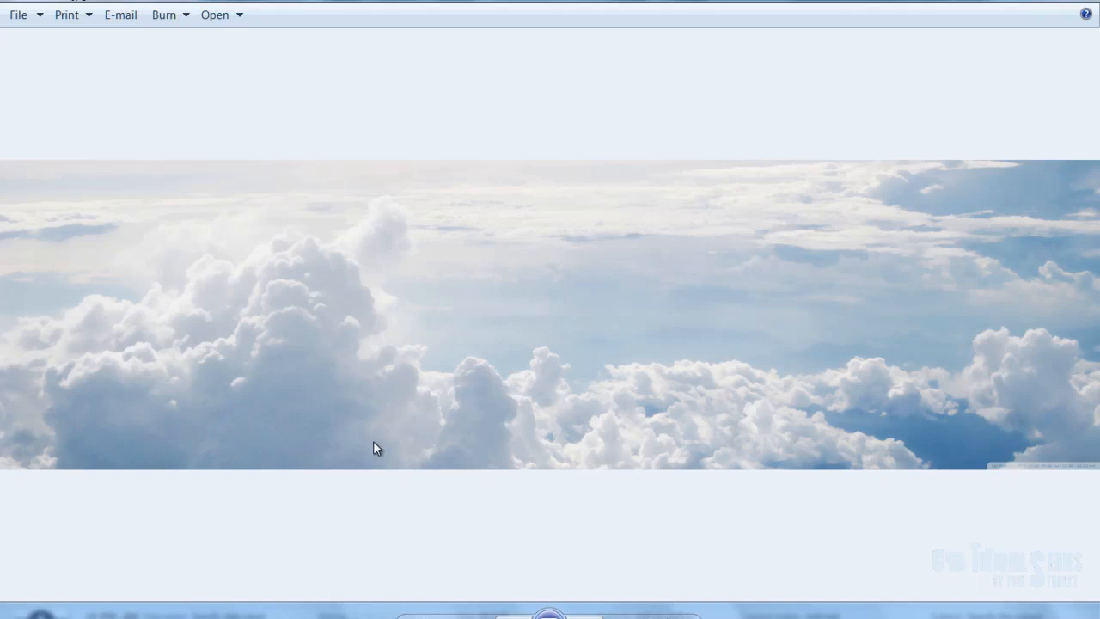
{"action": "left_click", "coordinate": [1033, 3]}
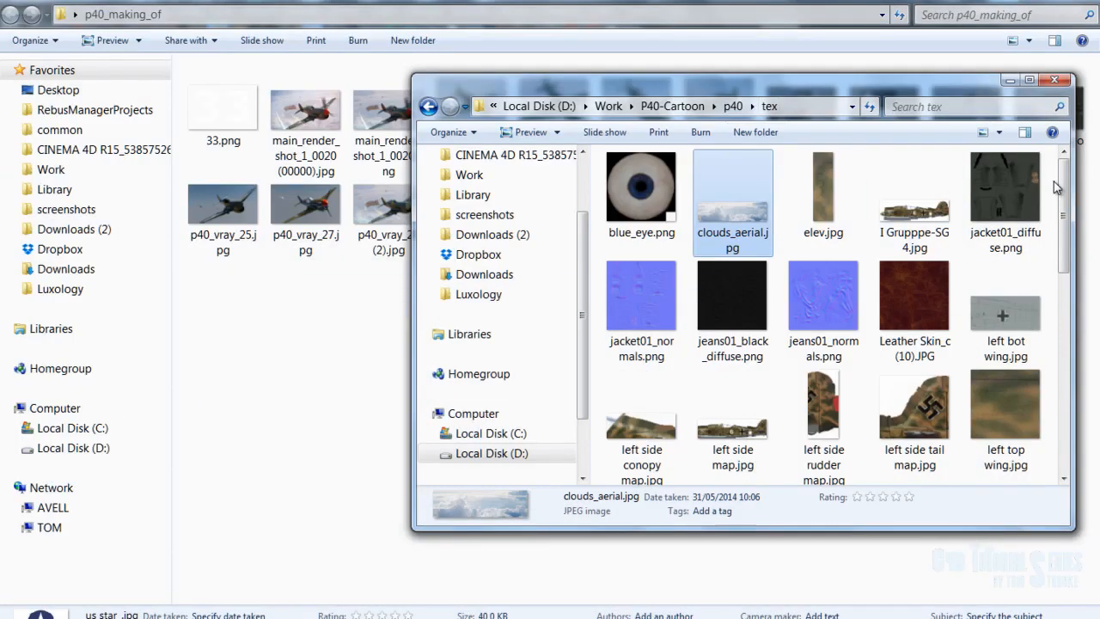
Step: View the plane's color, specular and panel-line texture maps in the tex folder, along with the front, side and top reference images
{"action": "left_click_drag", "start_coordinate": [1064, 188], "coordinate": [1064, 245]}
{"action": "double_click", "coordinate": [880, 361]}
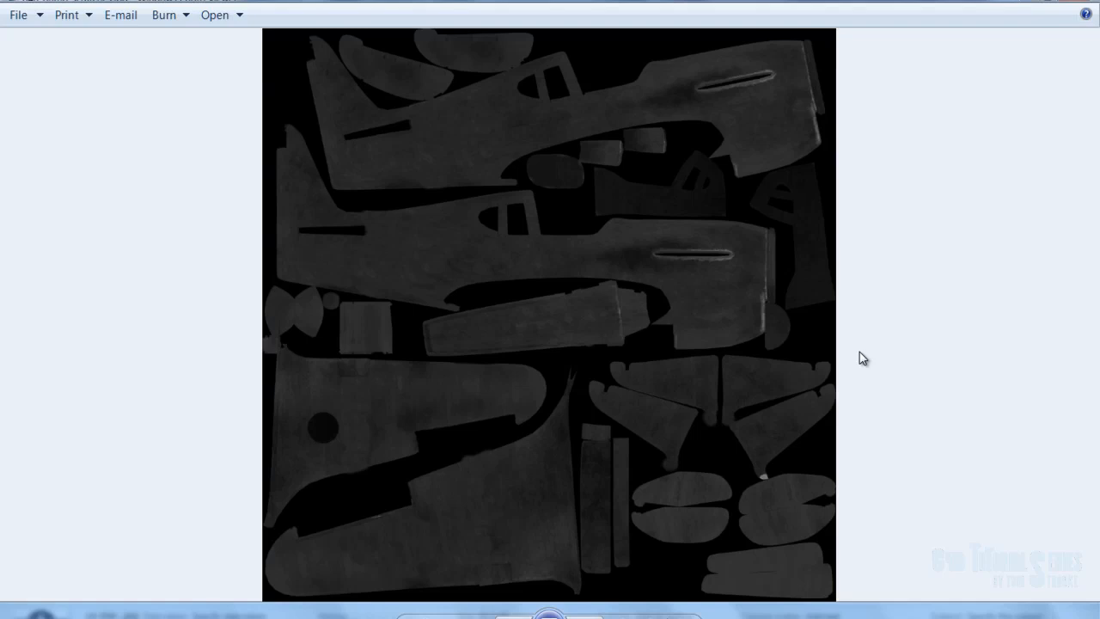
{"action": "left_click", "coordinate": [584, 617]}
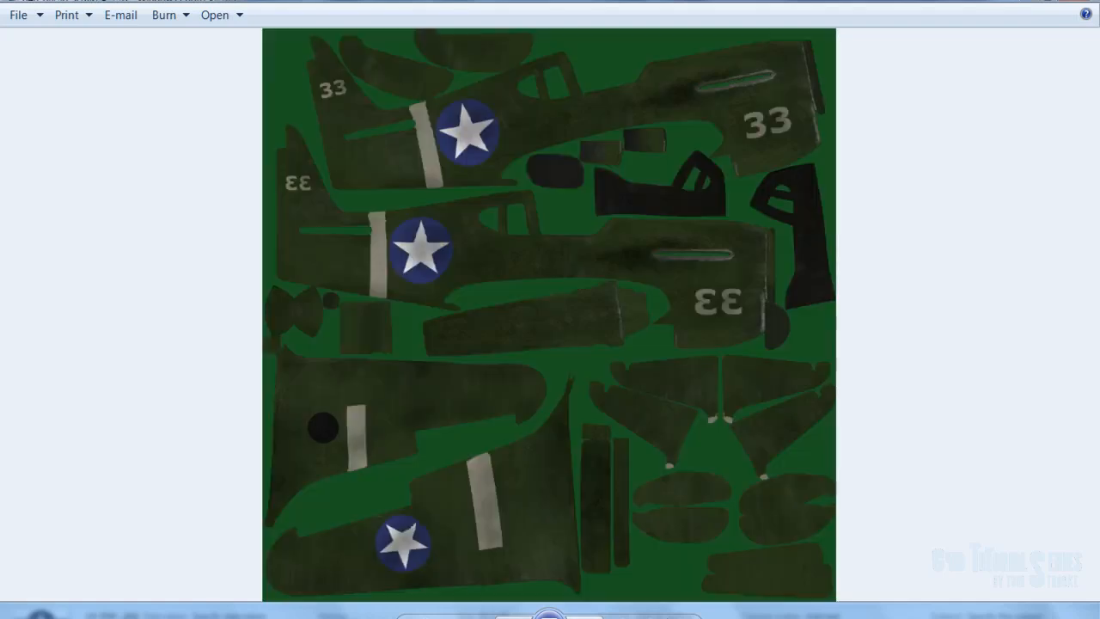
{"action": "left_click", "coordinate": [584, 617]}
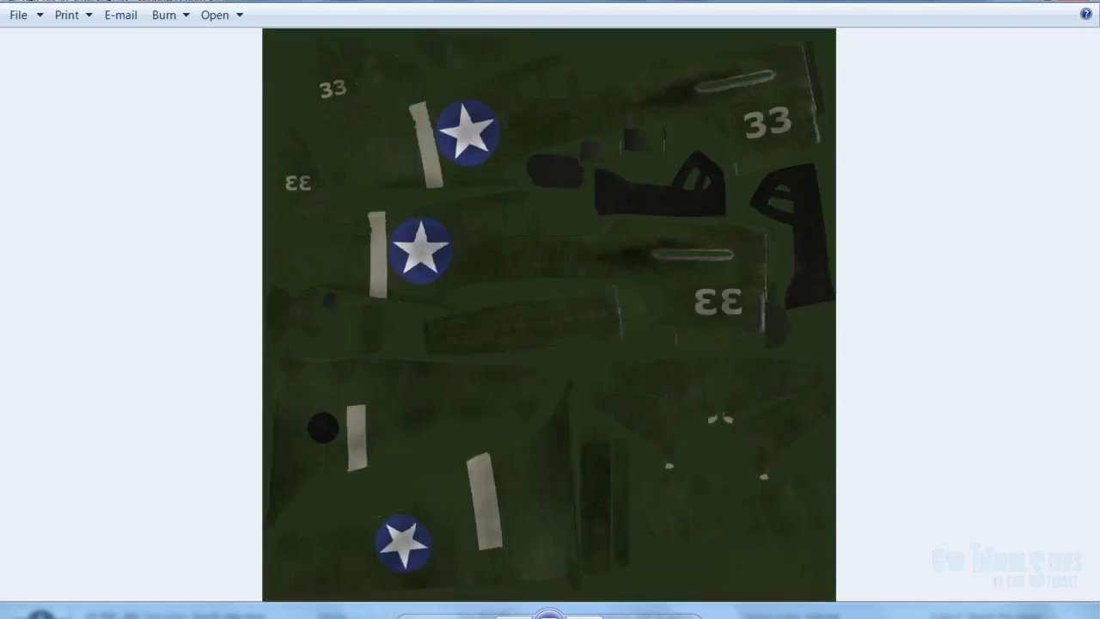
{"action": "left_click", "coordinate": [585, 617]}
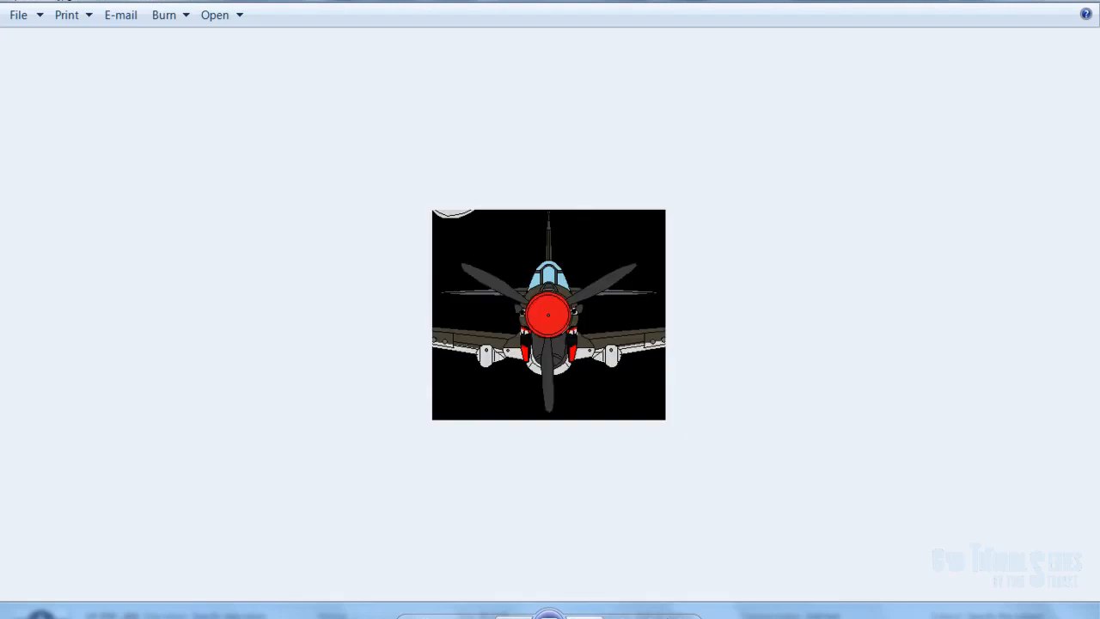
{"action": "left_click", "coordinate": [584, 617]}
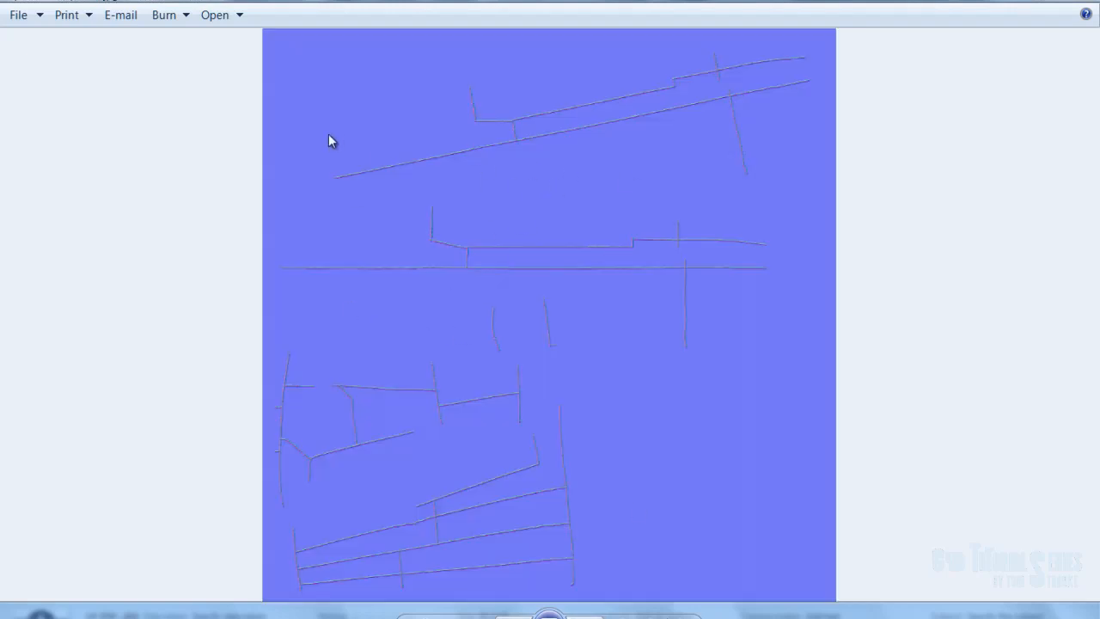
{"action": "left_click", "coordinate": [584, 617]}
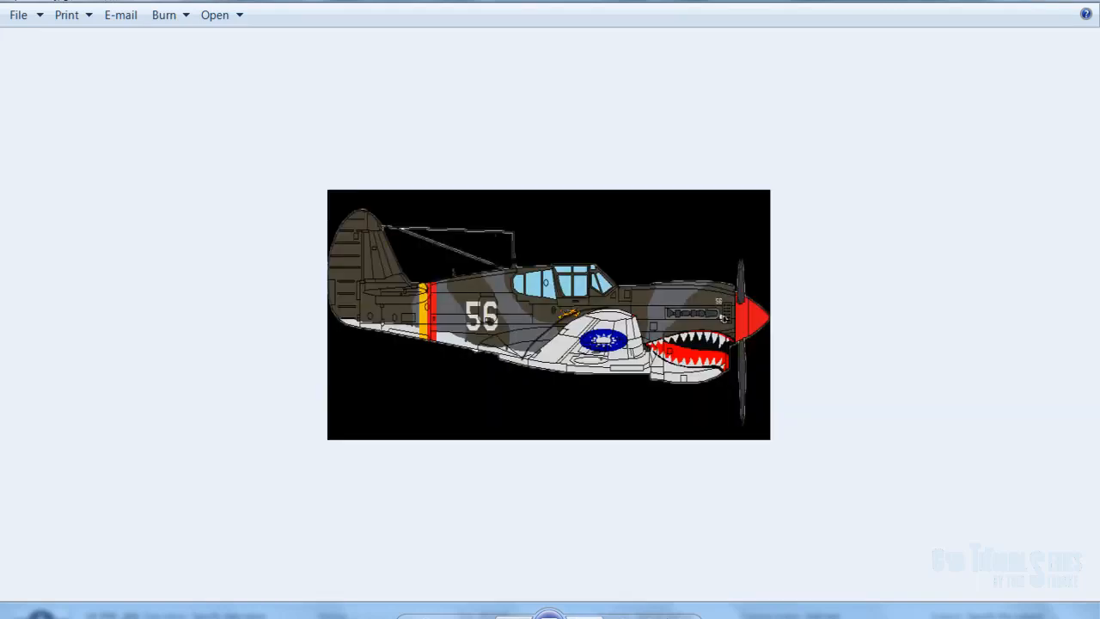
{"action": "left_click", "coordinate": [585, 616]}
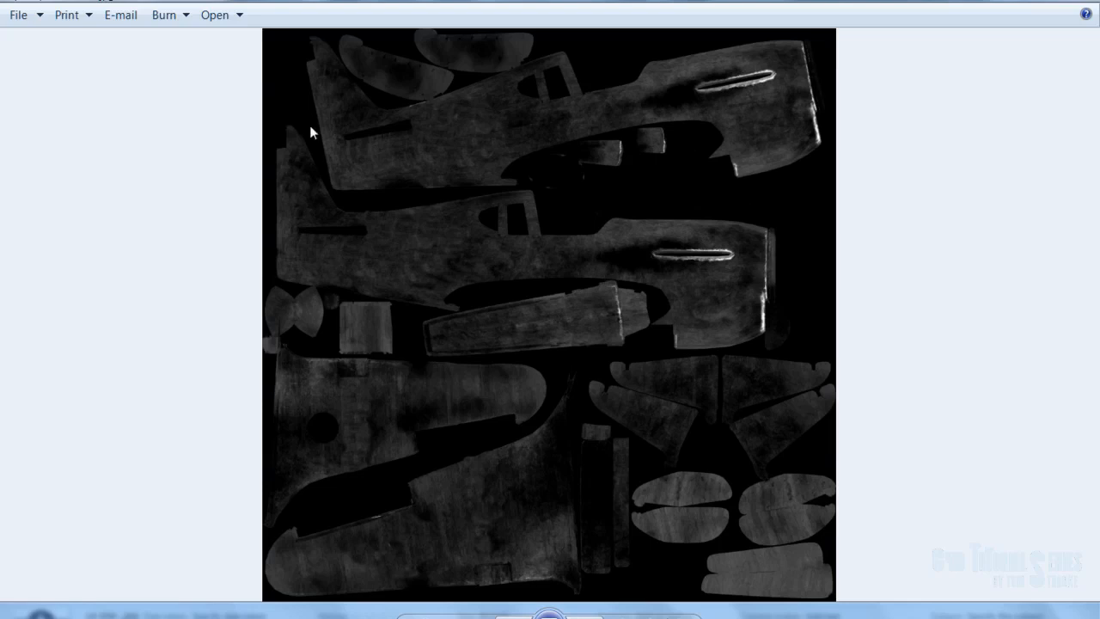
{"action": "left_click", "coordinate": [584, 617]}
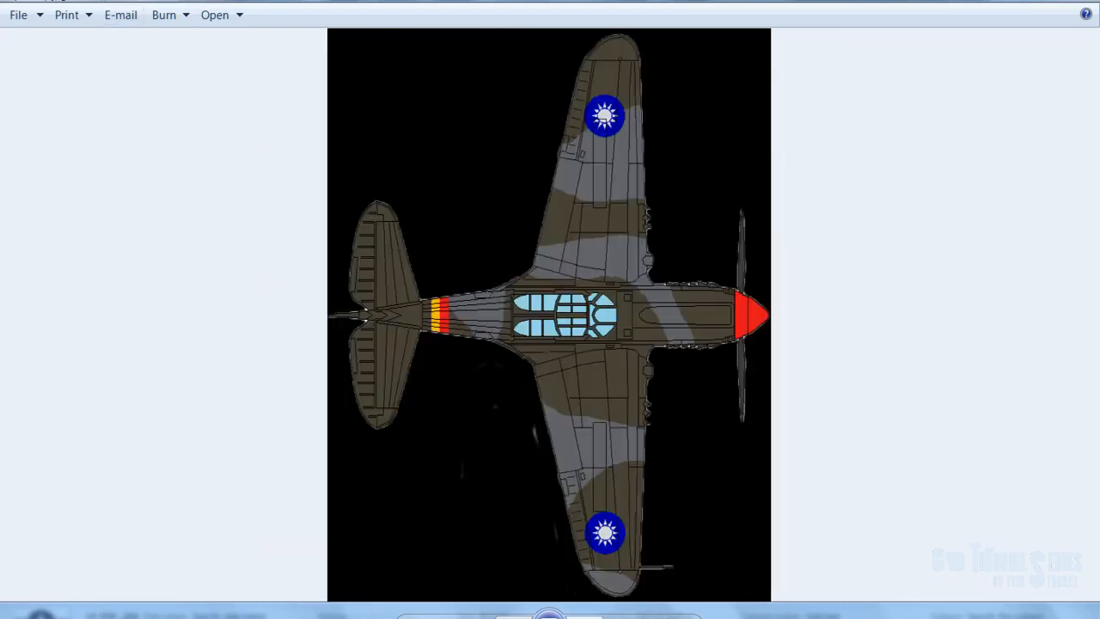
Step: View the banner's grayscale fabric map and its PEACE lettering texture
{"action": "left_click", "coordinate": [586, 615]}
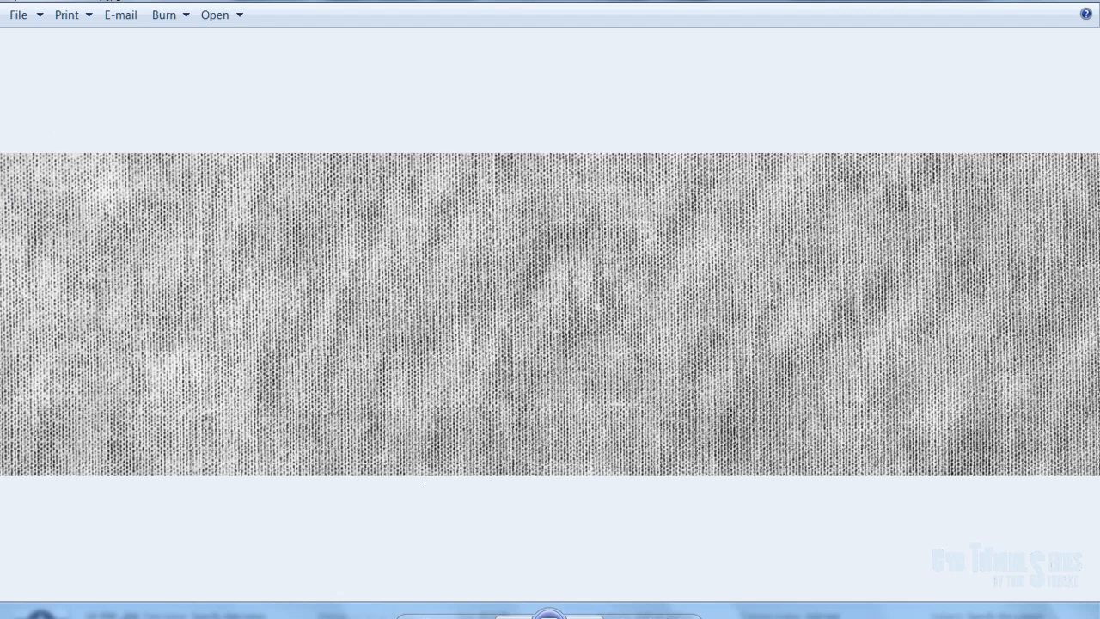
{"action": "left_click", "coordinate": [584, 616]}
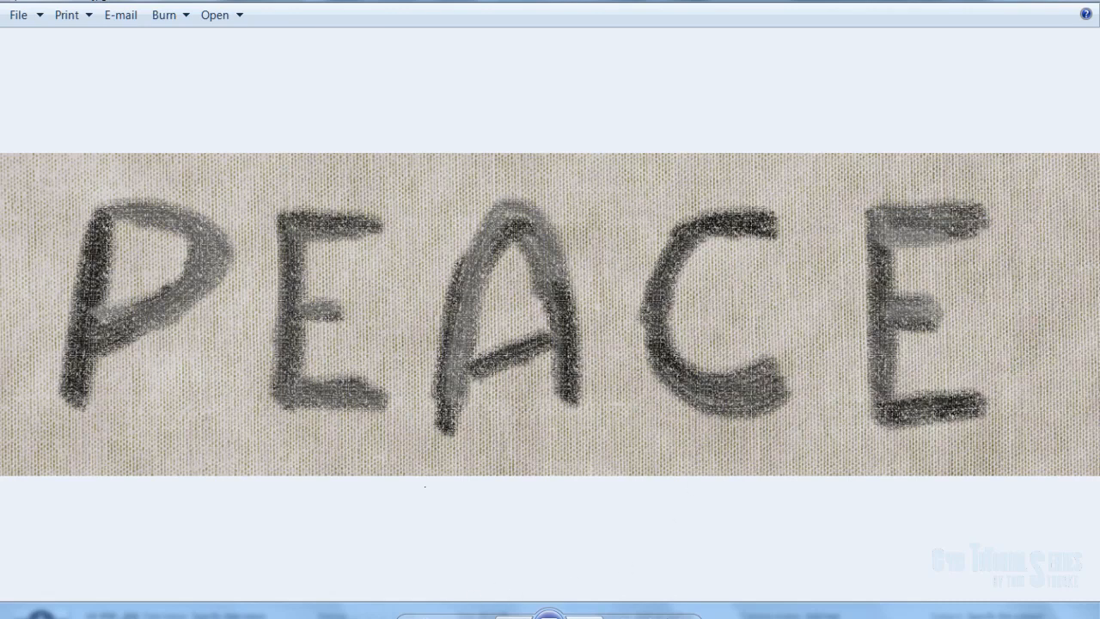
{"action": "key", "text": "Right"}
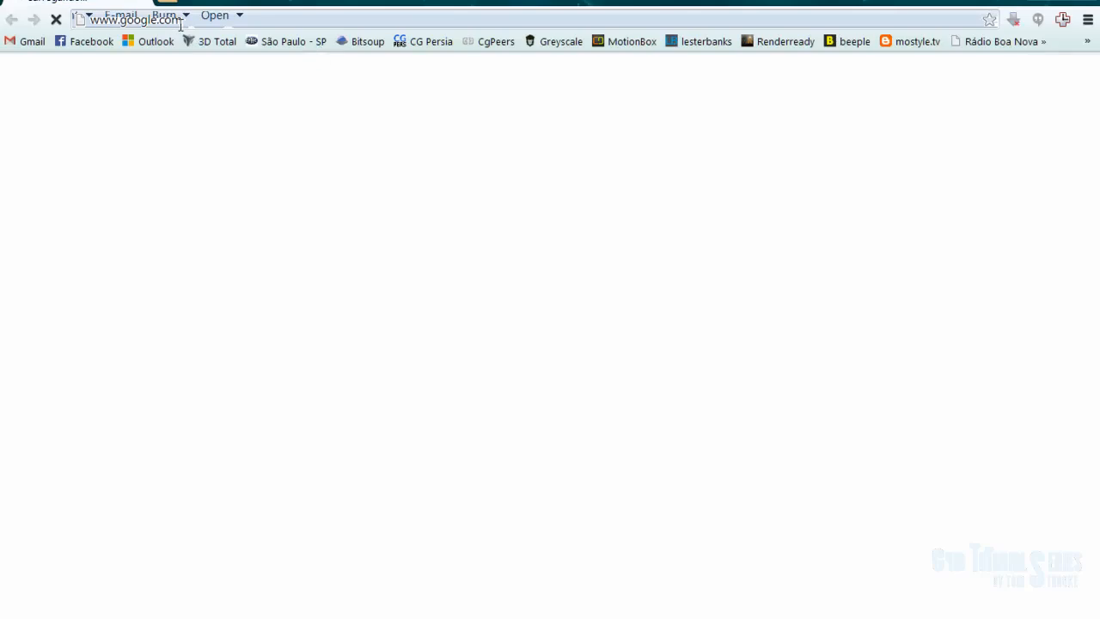
Step: Open turbosquid.com in the web browser and search the model library for ww2
{"action": "left_click", "coordinate": [183, 21]}
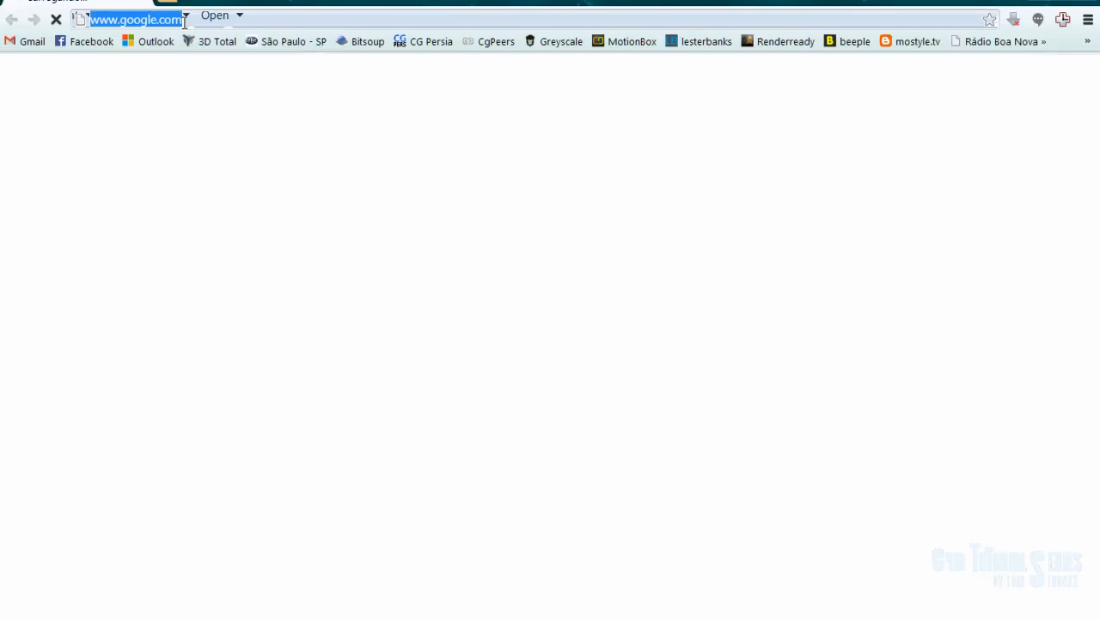
{"action": "type", "text": "turbo"}
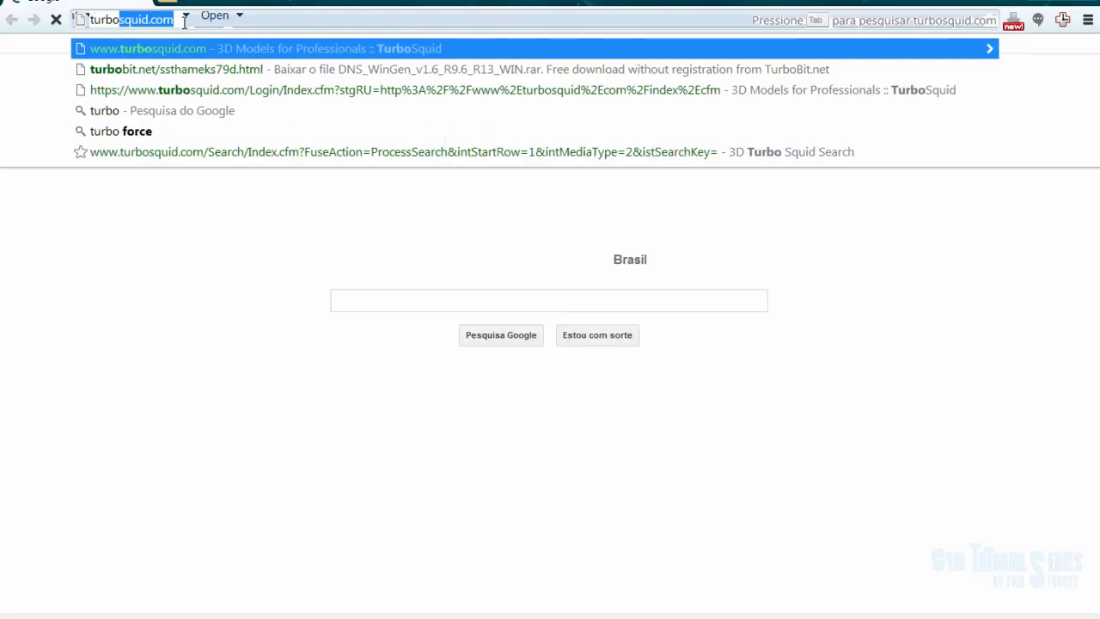
{"action": "key", "text": "Return"}
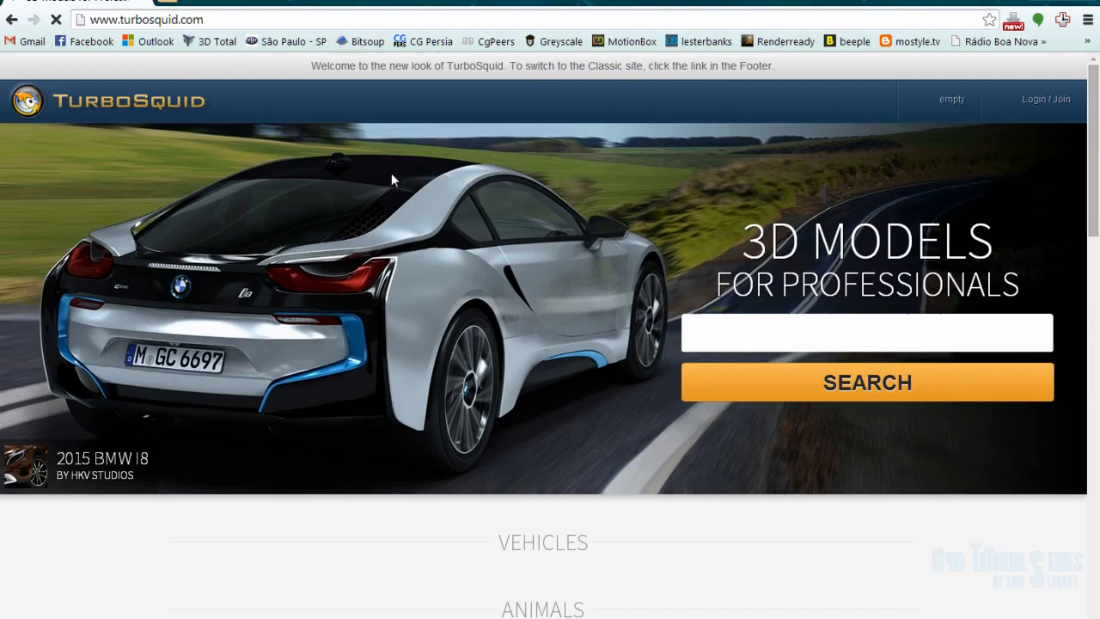
{"action": "left_click", "coordinate": [708, 332]}
{"action": "type", "text": "ww2"}
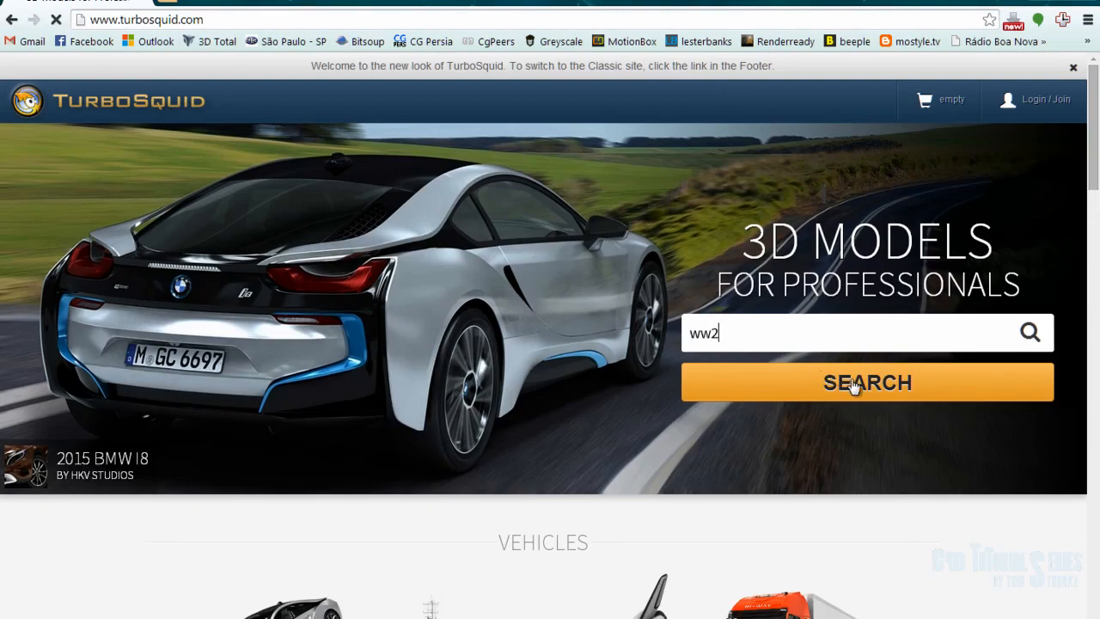
{"action": "left_click", "coordinate": [854, 386]}
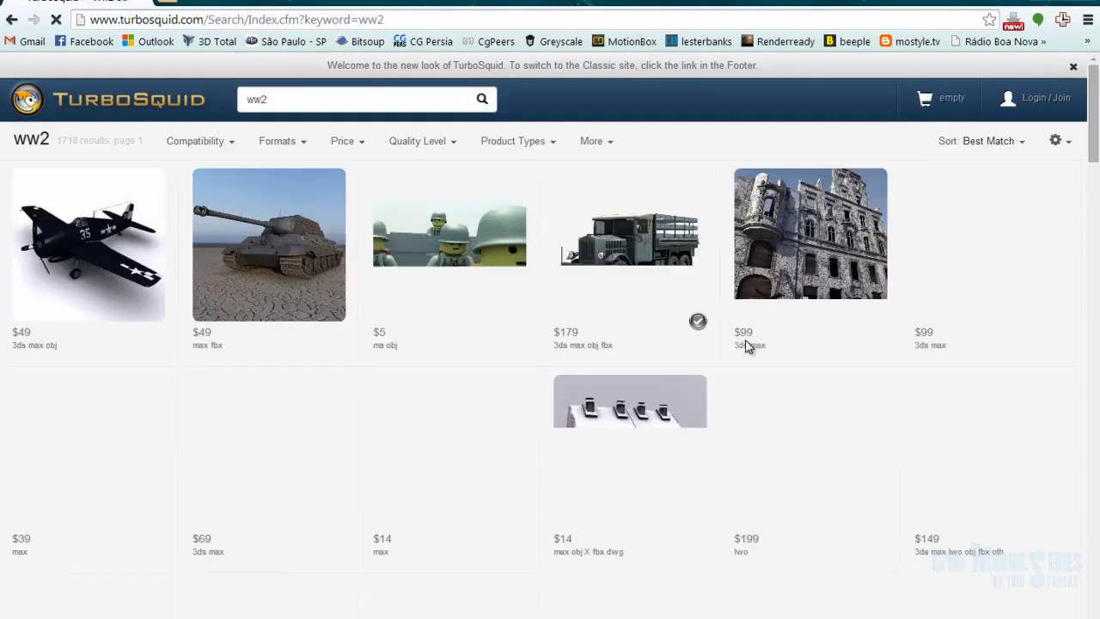
Step: Refine the model search to ww2 plane
{"action": "left_click", "coordinate": [290, 100]}
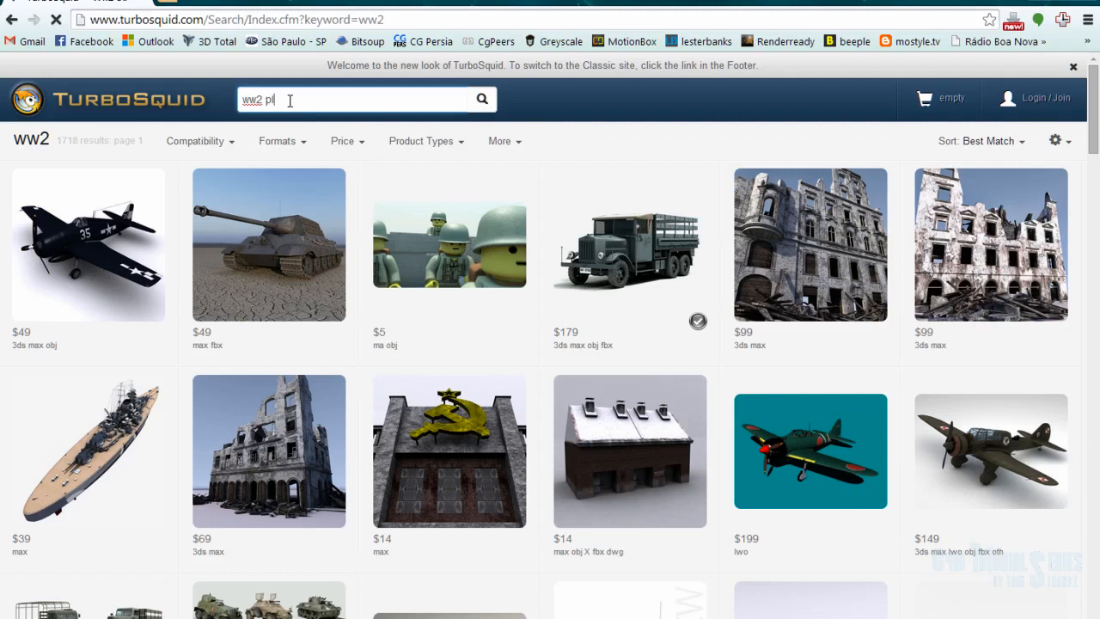
{"action": "type", "text": "plame"}
{"action": "key", "text": "BackSpace"}
{"action": "key", "text": "BackSpace"}
{"action": "type", "text": "ne"}
{"action": "left_click", "coordinate": [481, 101]}
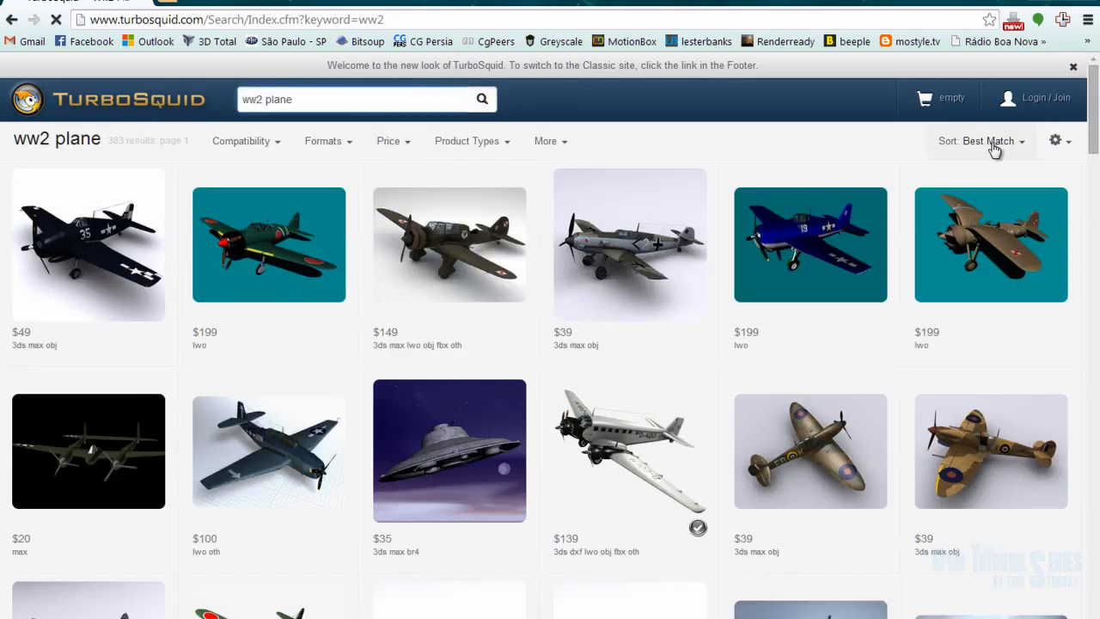
Step: Sort the plane models by Lower Prices and preview the free ones
{"action": "left_click", "coordinate": [992, 144]}
{"action": "left_click", "coordinate": [955, 212]}
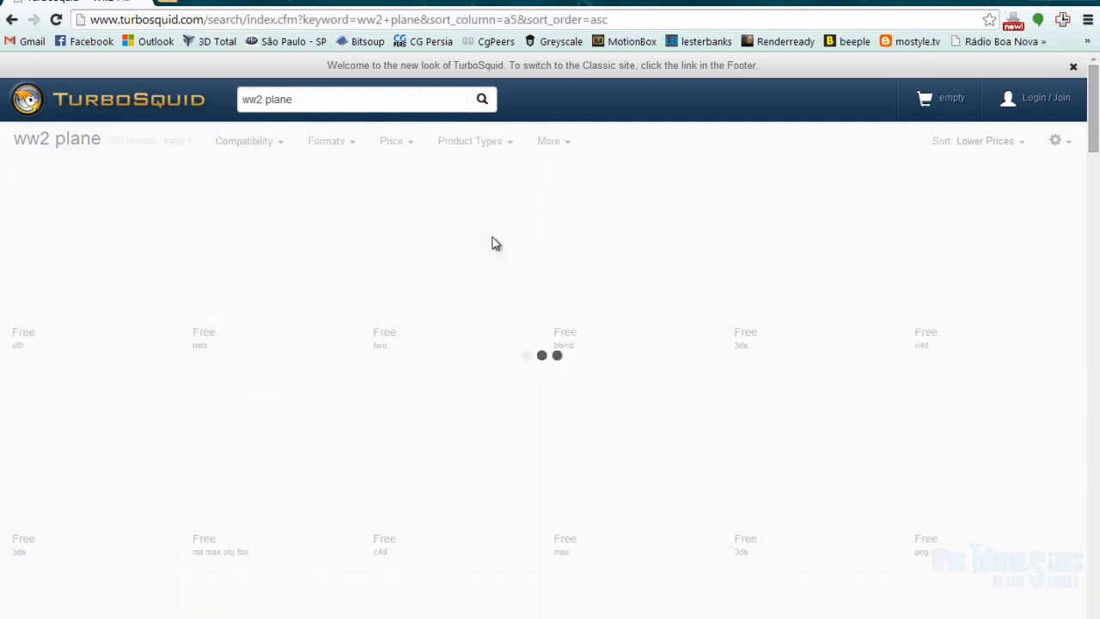
{"action": "mouse_move", "coordinate": [134, 253]}
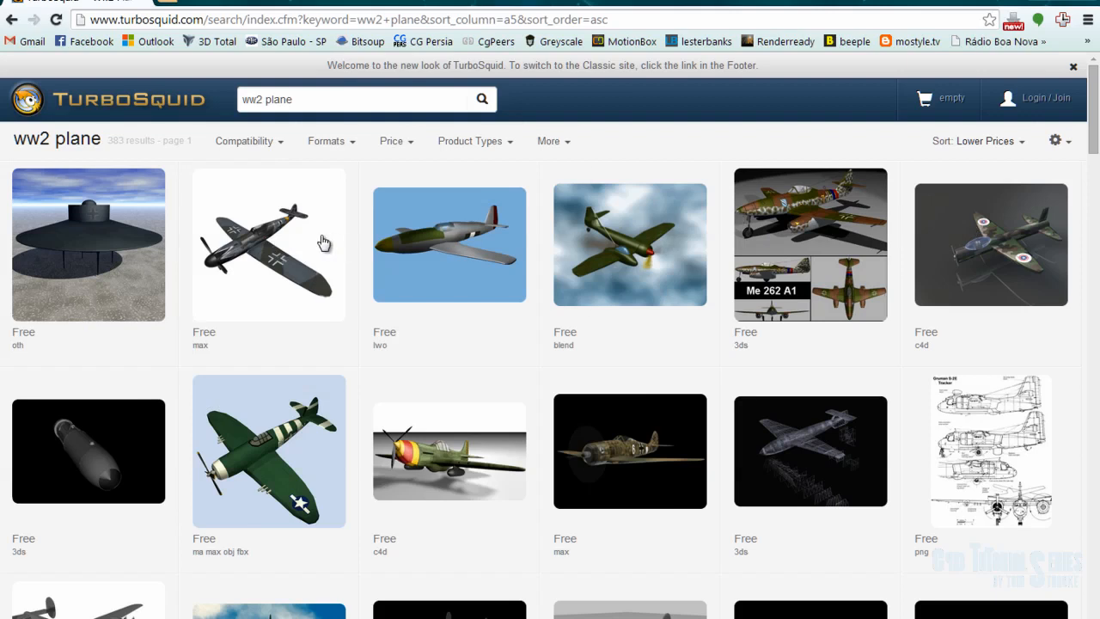
{"action": "mouse_move", "coordinate": [100, 311]}
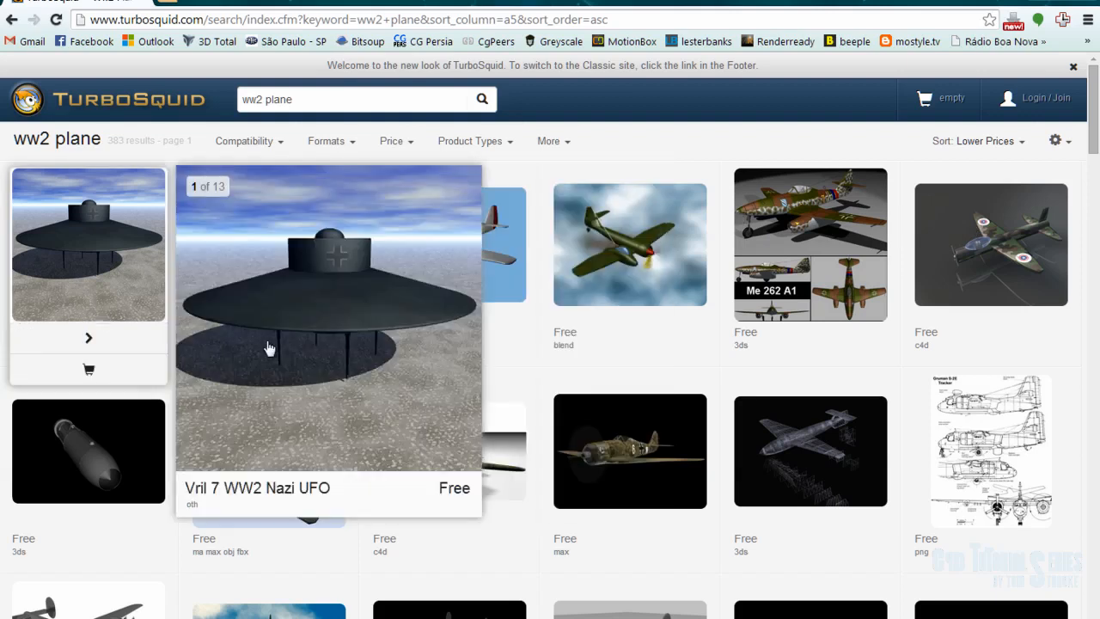
{"action": "mouse_move", "coordinate": [609, 451]}
{"action": "left_click", "coordinate": [641, 465]}
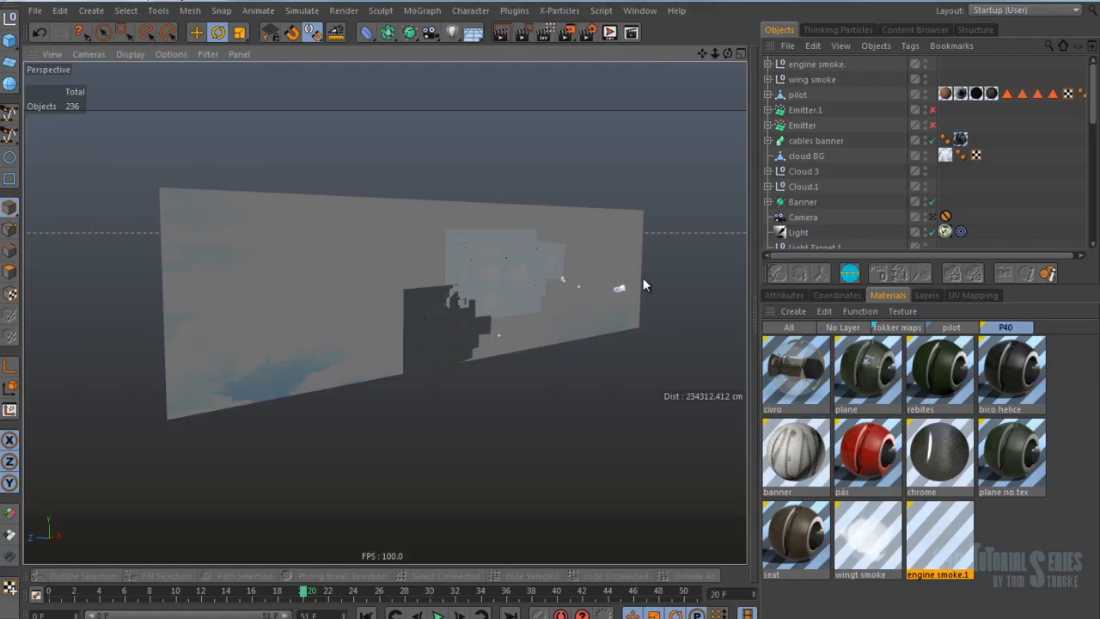
Step: Switch back to Cinema 4D and examine the layered cloud planes in front of the background from closer up
{"action": "scroll", "coordinate": [359, 277], "scroll_direction": "up", "scroll_amount": 5}
{"action": "left_click_drag", "start_coordinate": [362, 298], "coordinate": [424, 307], "text": "alt"}
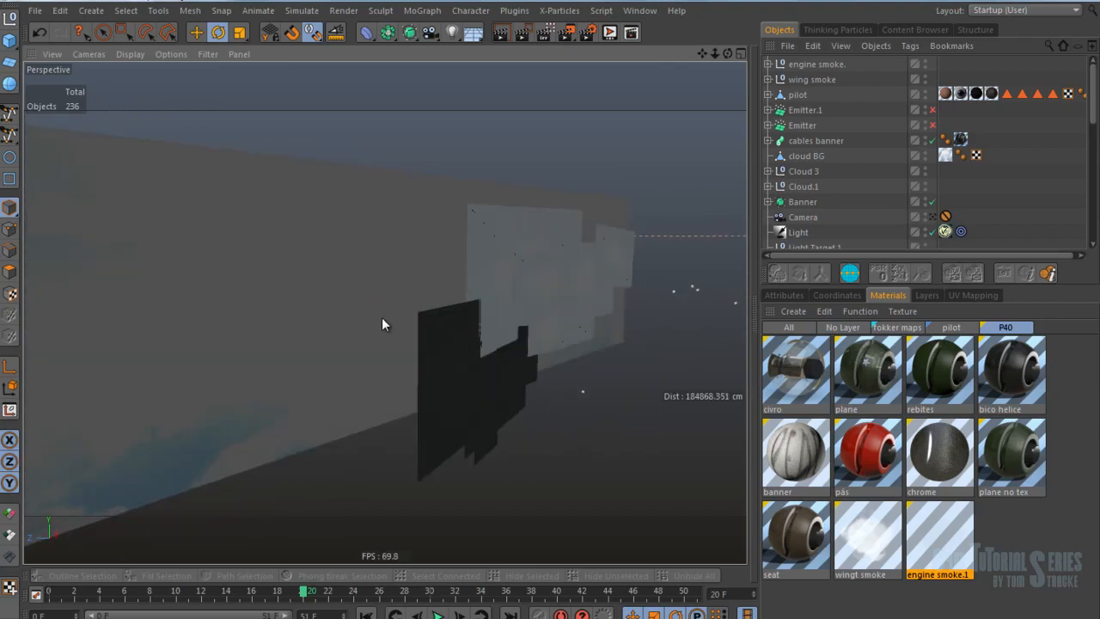
{"action": "left_click_drag", "start_coordinate": [471, 277], "coordinate": [505, 302], "text": "alt"}
{"action": "middle_click_drag", "start_coordinate": [506, 301], "coordinate": [420, 256], "text": "alt"}
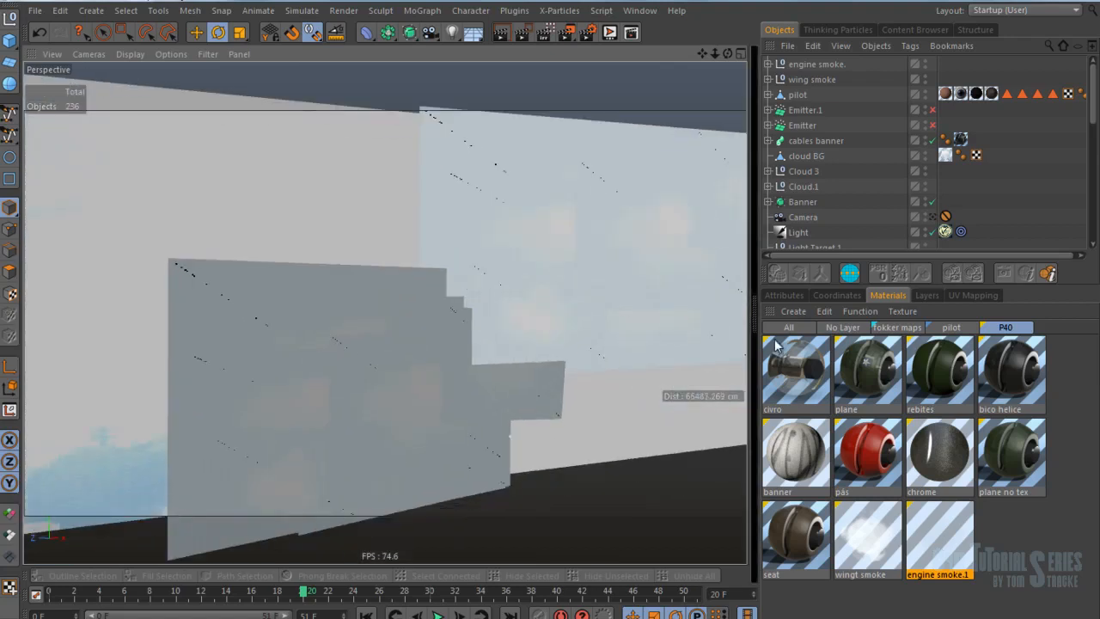
Step: Open the plane material and show its bump layer settings, with the bump amount open for editing
{"action": "double_click", "coordinate": [893, 371]}
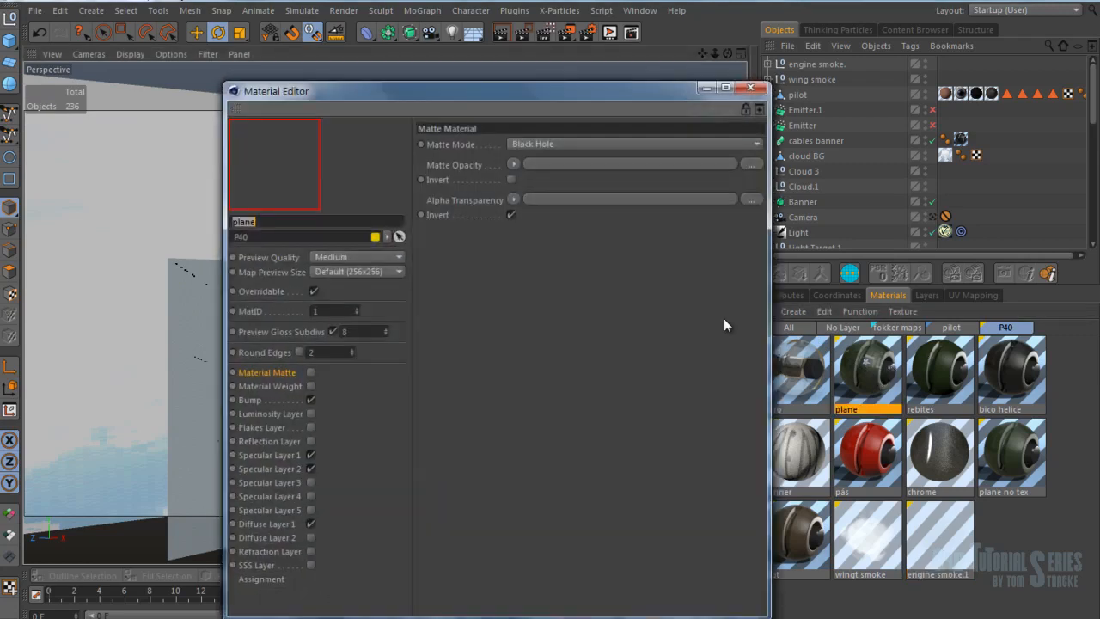
{"action": "left_click_drag", "start_coordinate": [506, 95], "coordinate": [633, 82]}
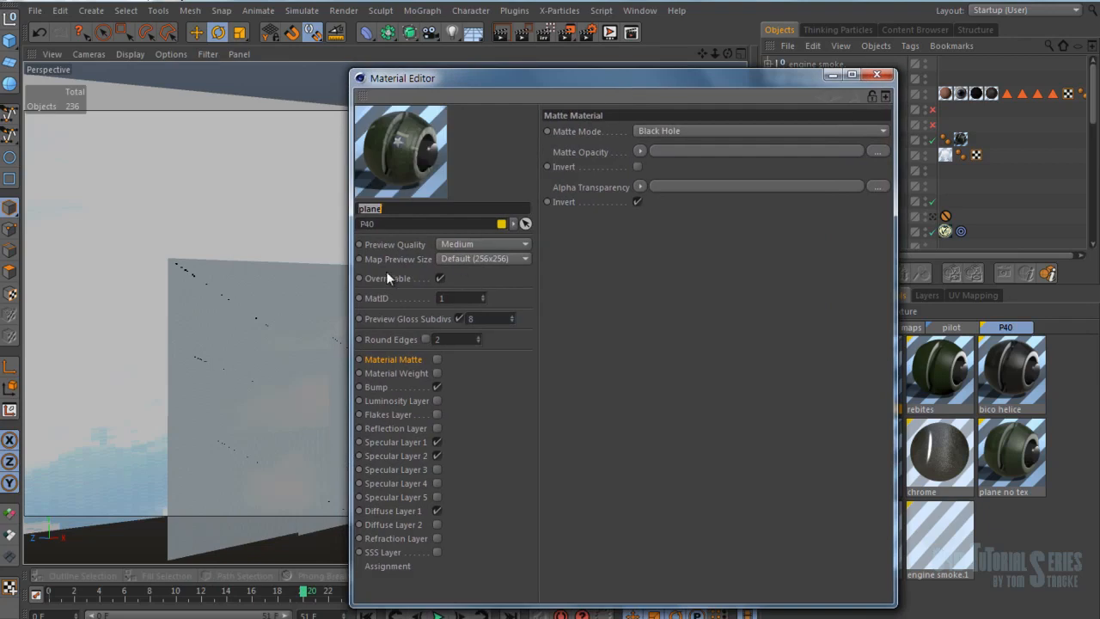
{"action": "left_click", "coordinate": [375, 387]}
{"action": "double_click", "coordinate": [629, 231]}
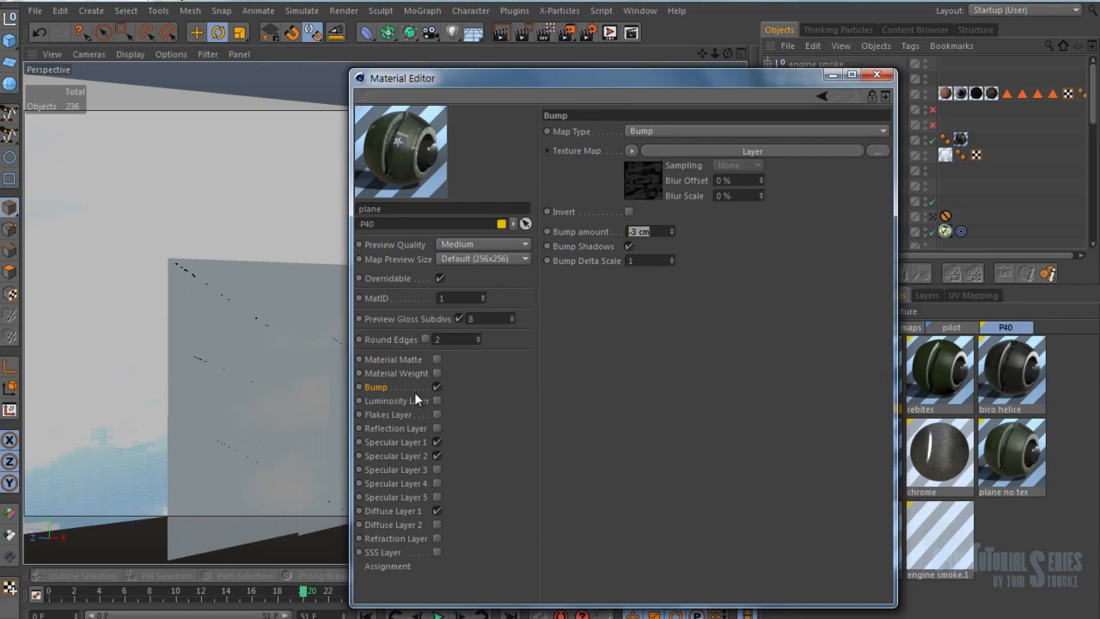
Step: Review the plane material's bump amount and the available map preview sizes, leaving both settings as they are
{"action": "left_click", "coordinate": [387, 441]}
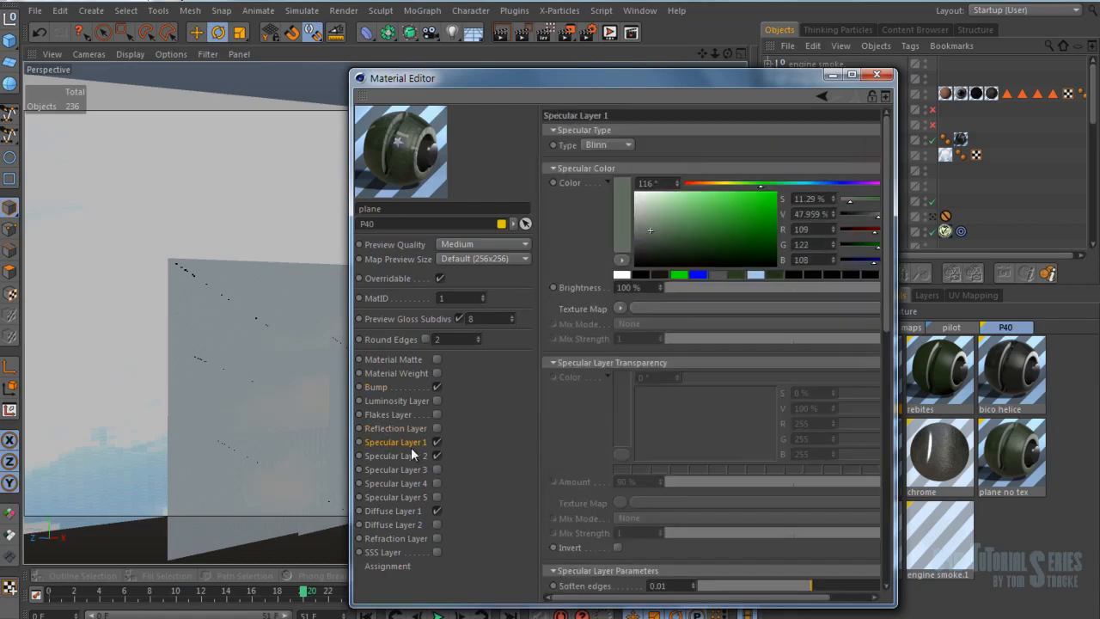
{"action": "left_click", "coordinate": [406, 388]}
{"action": "double_click", "coordinate": [643, 231]}
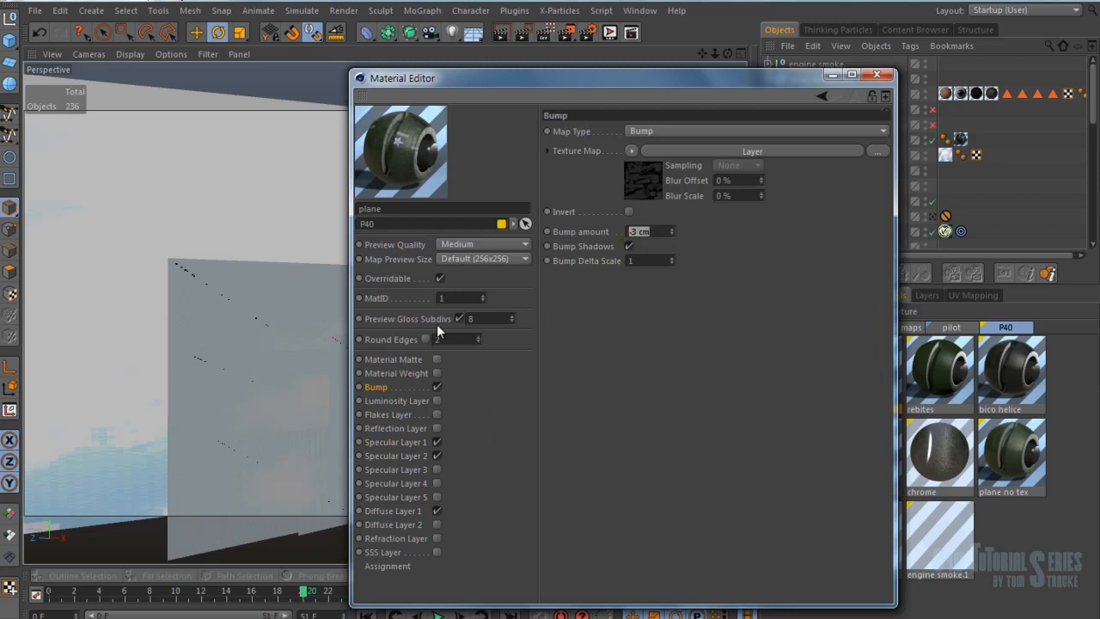
{"action": "left_click", "coordinate": [485, 259]}
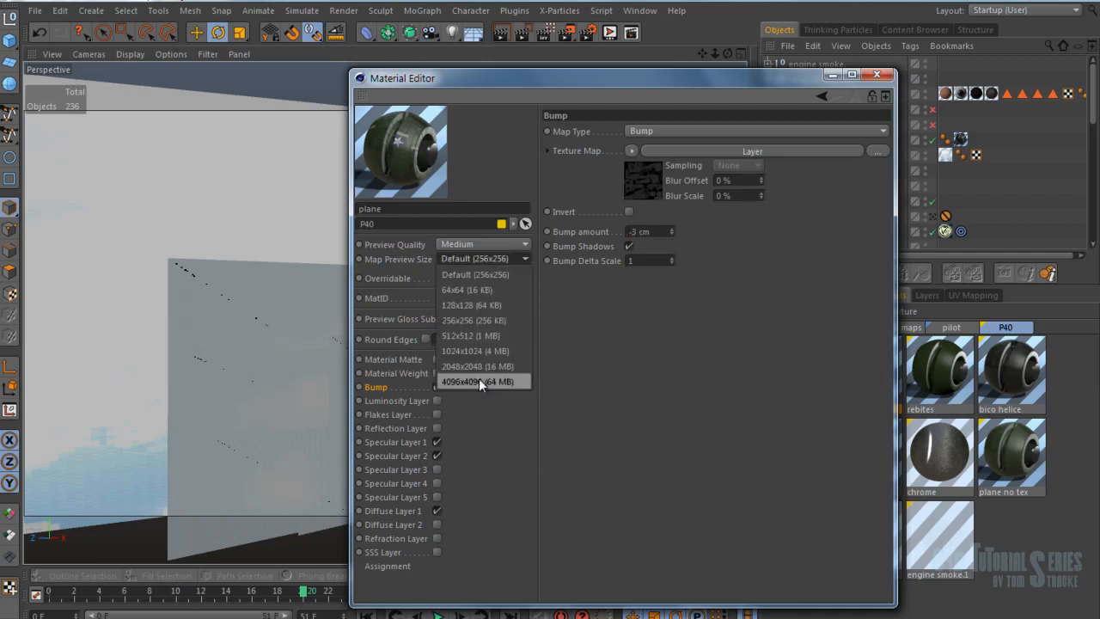
{"action": "left_click", "coordinate": [488, 422]}
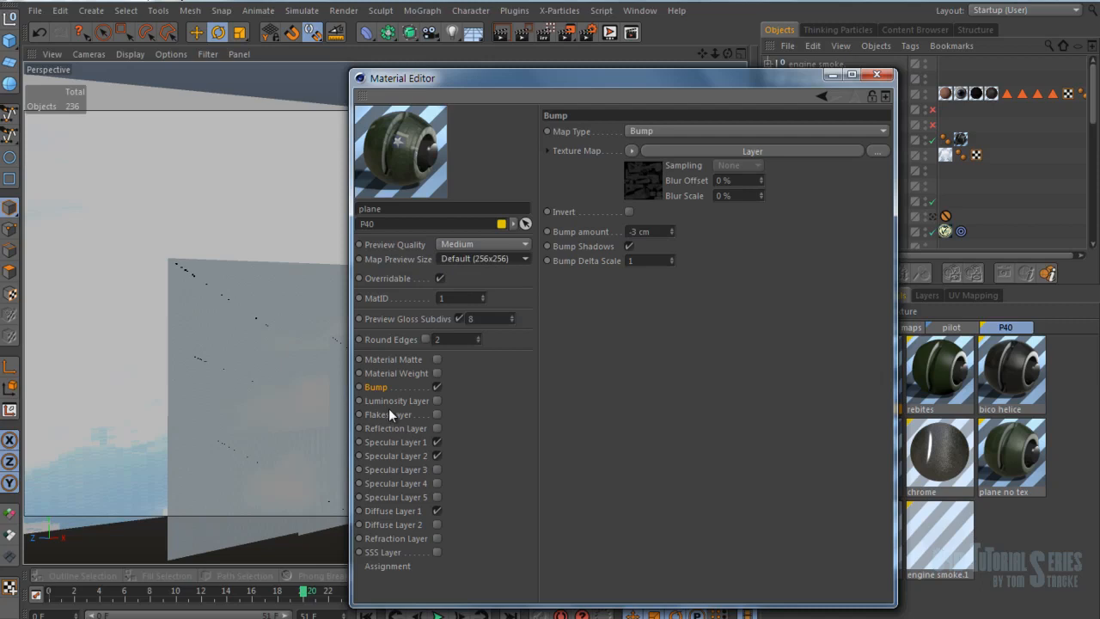
Step: Examine Specular Layer 1's color, glossiness and glossiness subdivisions in the plane material
{"action": "left_click", "coordinate": [385, 442]}
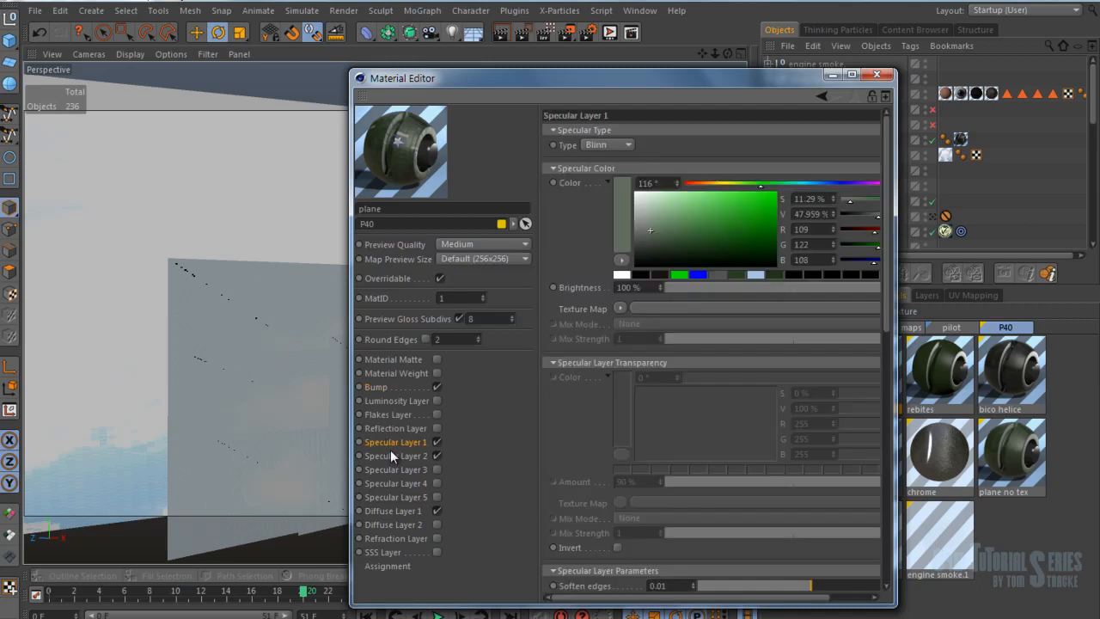
{"action": "scroll", "coordinate": [572, 413], "scroll_direction": "down", "scroll_amount": 5}
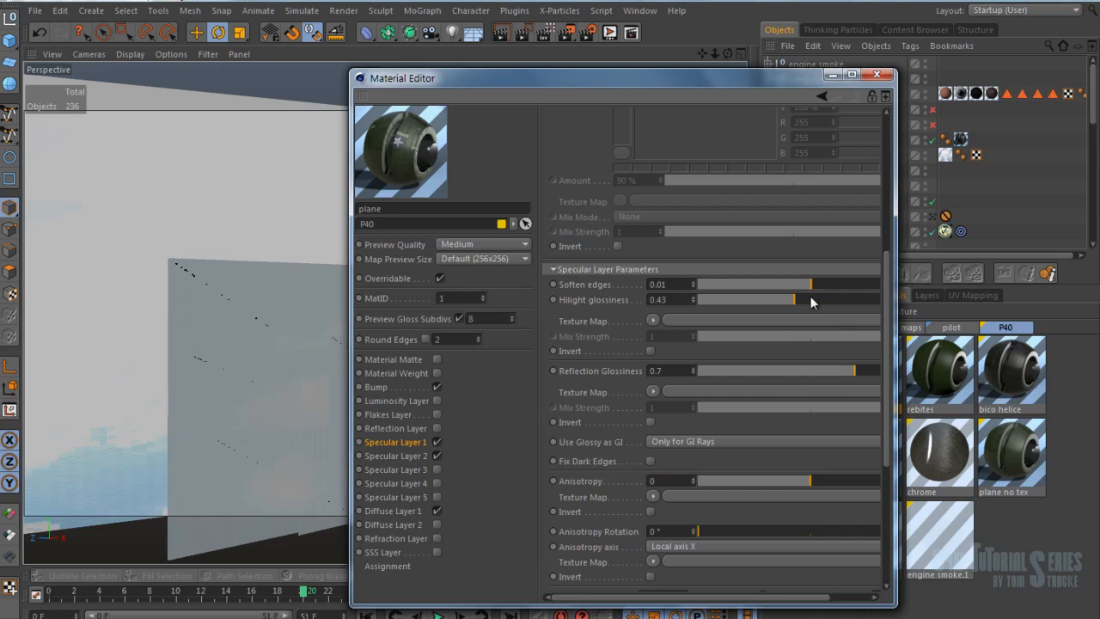
{"action": "scroll", "coordinate": [634, 578], "scroll_direction": "down", "scroll_amount": 4}
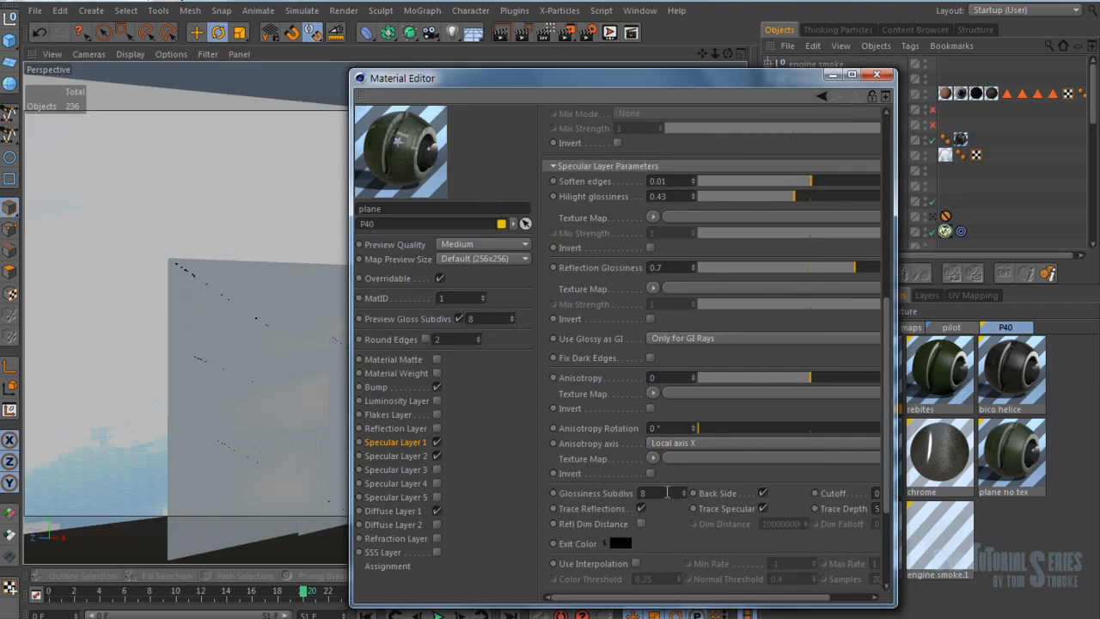
{"action": "double_click", "coordinate": [646, 493]}
Step: Compare Specular Layer 2's reflection glossiness and glossiness subdivisions with those of Specular Layer 1
{"action": "left_click", "coordinate": [394, 456]}
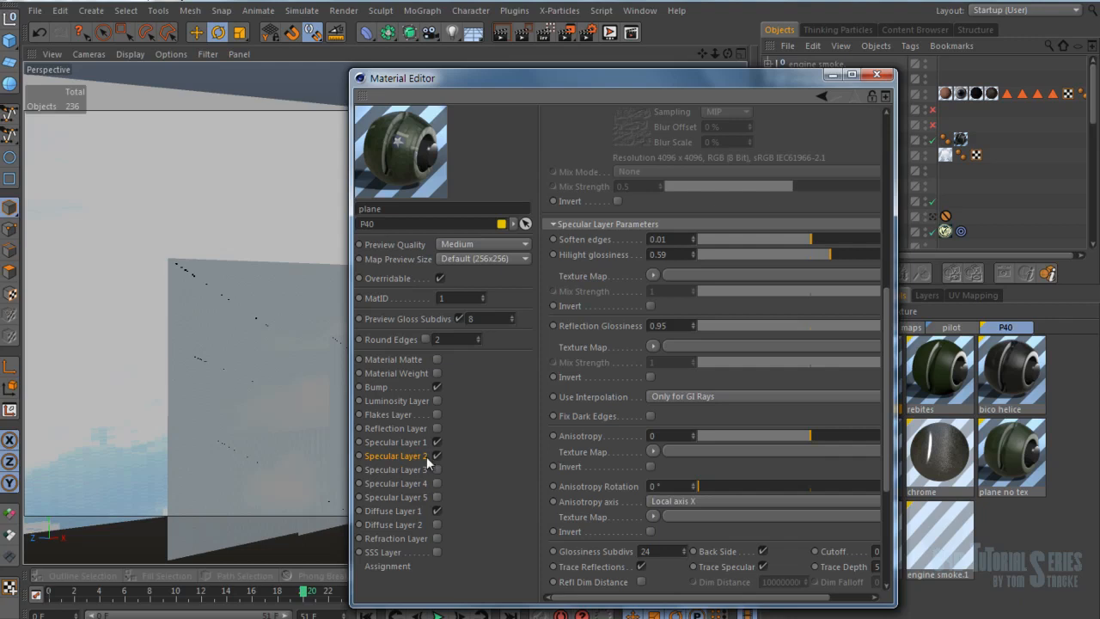
{"action": "left_click", "coordinate": [646, 551]}
{"action": "left_click_drag", "start_coordinate": [604, 365], "coordinate": [559, 379]}
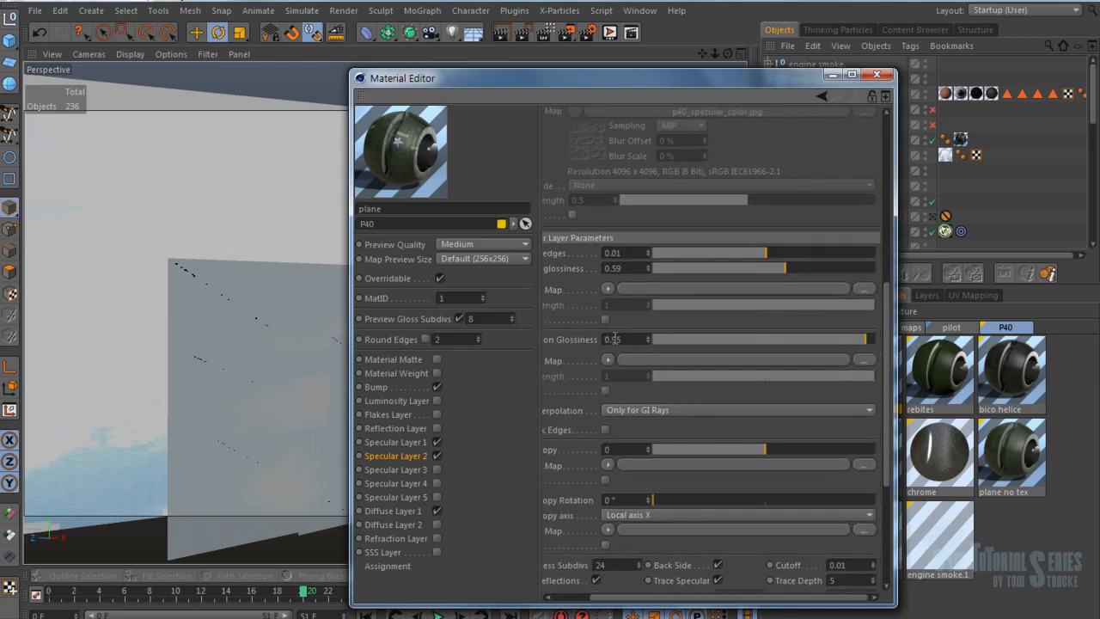
{"action": "left_click", "coordinate": [632, 340]}
{"action": "left_click", "coordinate": [388, 442]}
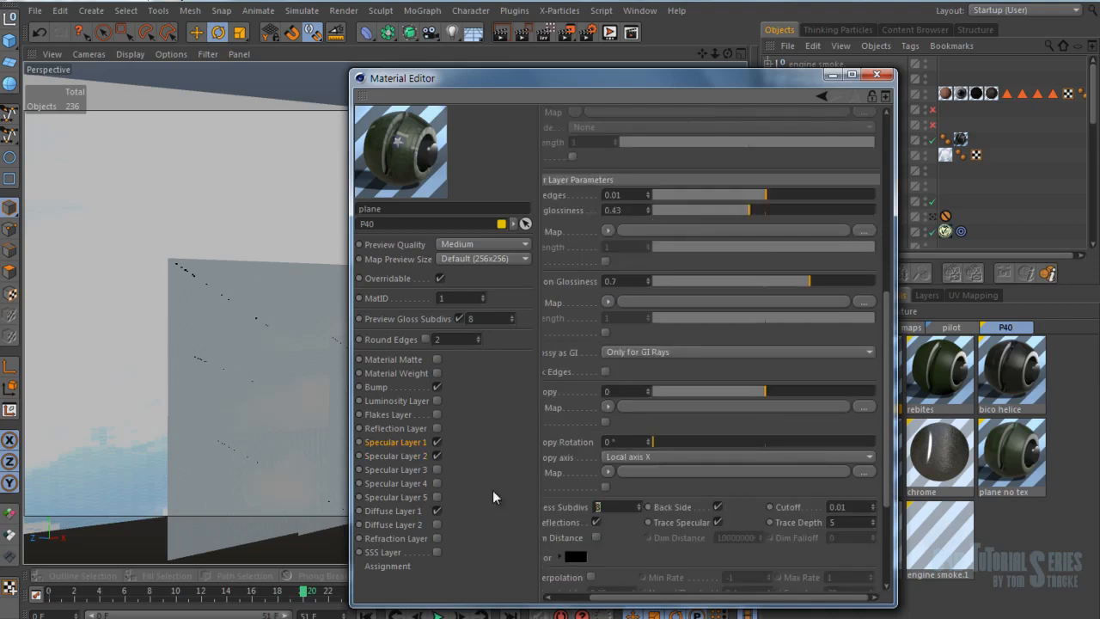
{"action": "left_click", "coordinate": [427, 458]}
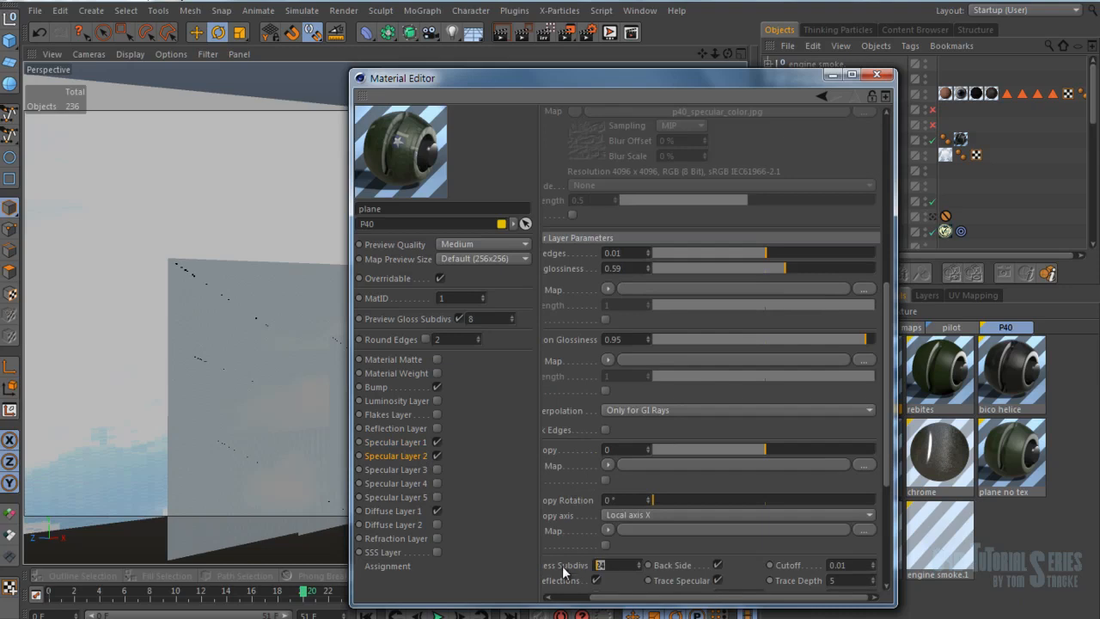
Step: Widen and reposition the Material Editor window to show Specular Layer 2's Fresnel and trace parameters in full
{"action": "scroll", "coordinate": [890, 515], "scroll_direction": "down", "scroll_amount": 5}
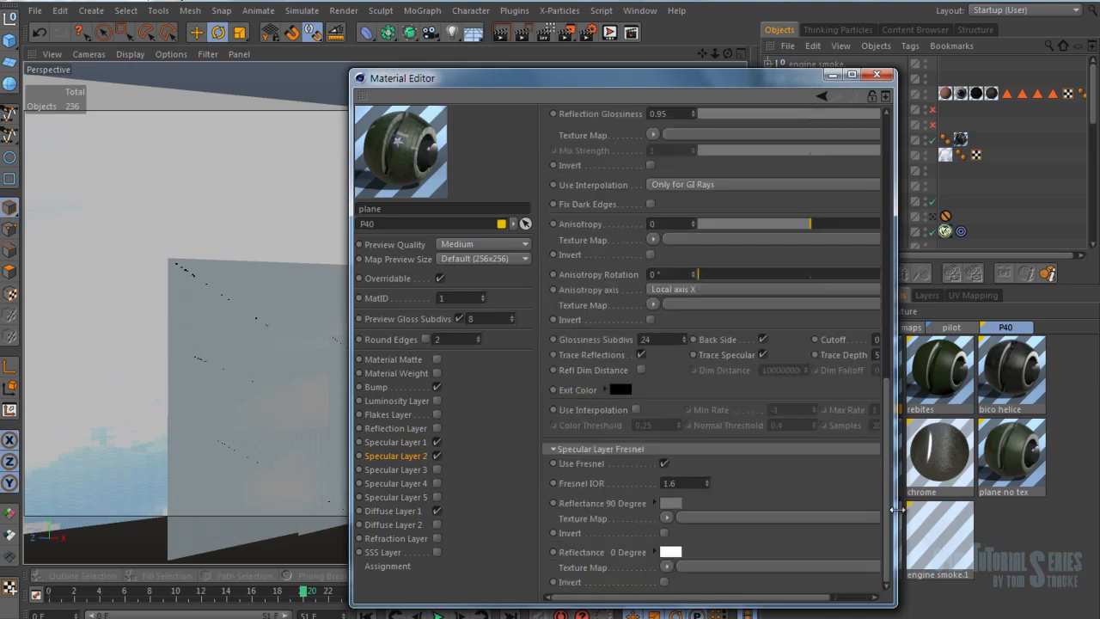
{"action": "left_click_drag", "start_coordinate": [895, 516], "coordinate": [1009, 519]}
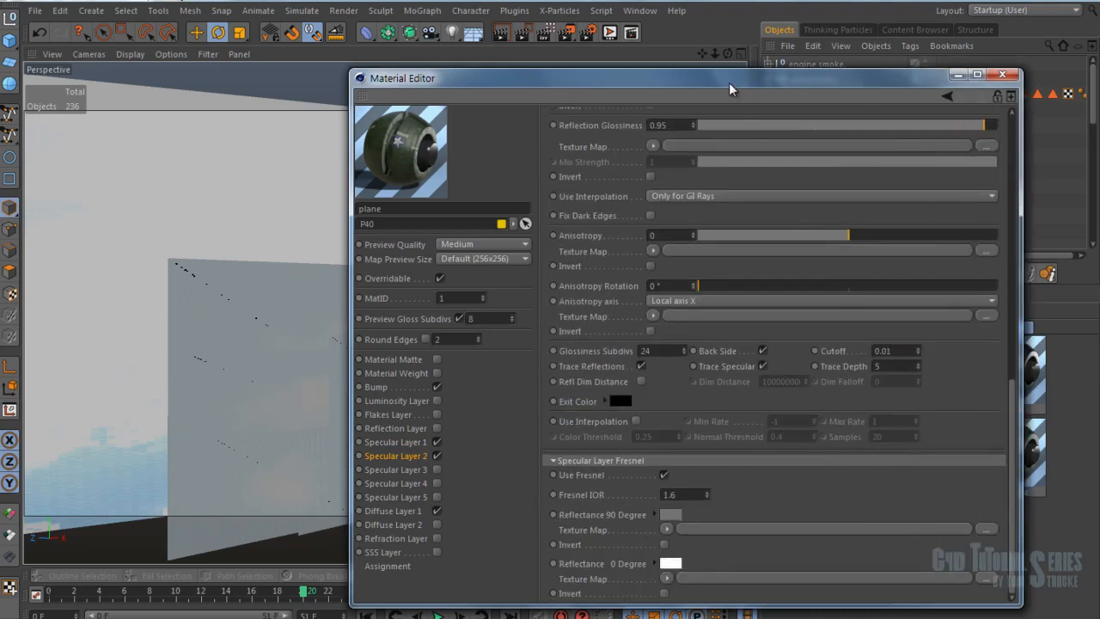
{"action": "left_click_drag", "start_coordinate": [746, 81], "coordinate": [708, 79]}
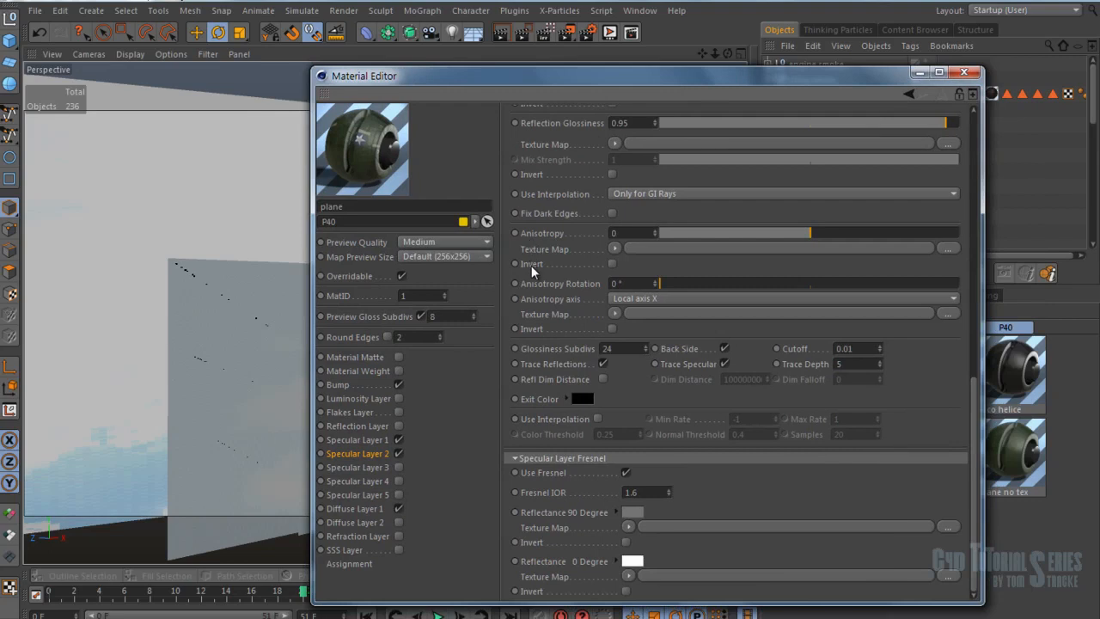
Step: Compare the Fresnel IOR and reflectance settings of Specular Layer 1 and Specular Layer 2
{"action": "left_click", "coordinate": [344, 441]}
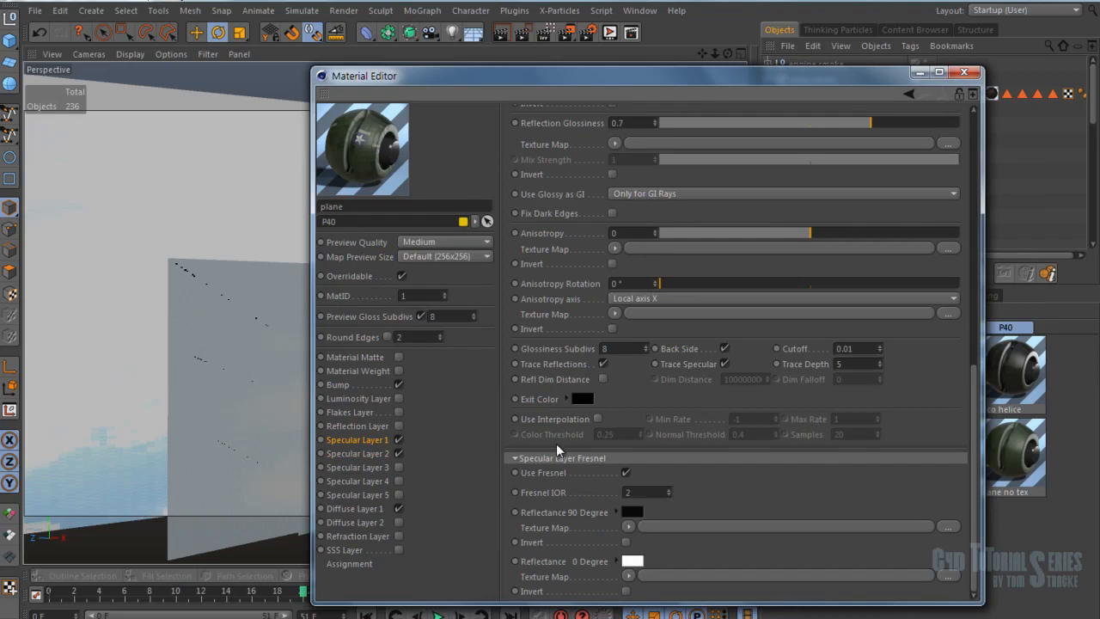
{"action": "left_click", "coordinate": [356, 452]}
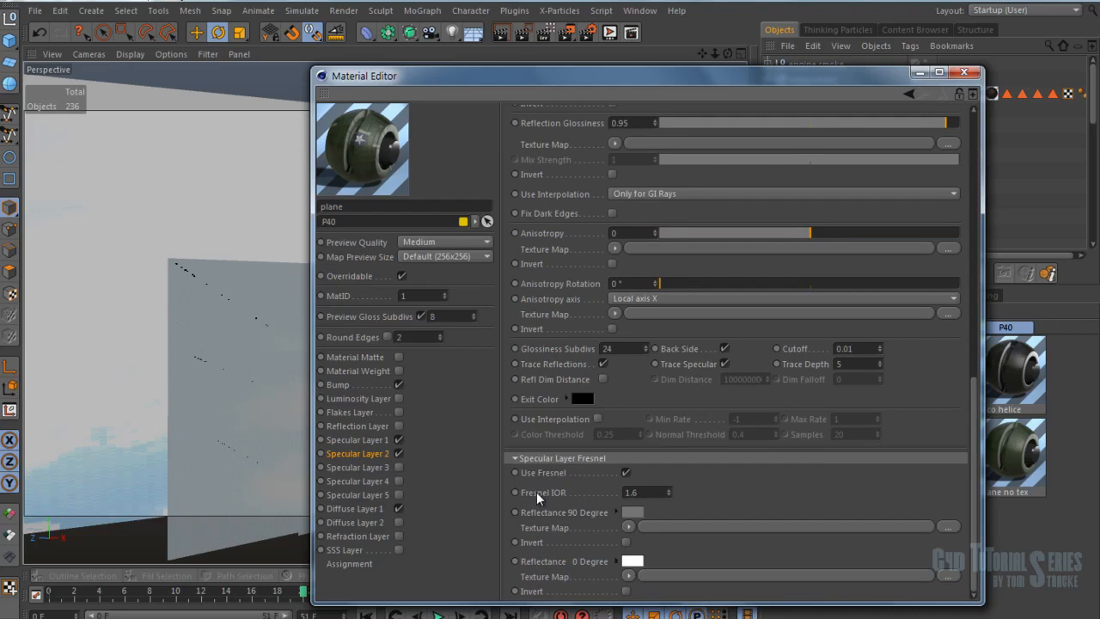
{"action": "double_click", "coordinate": [630, 493]}
{"action": "left_click", "coordinate": [364, 441]}
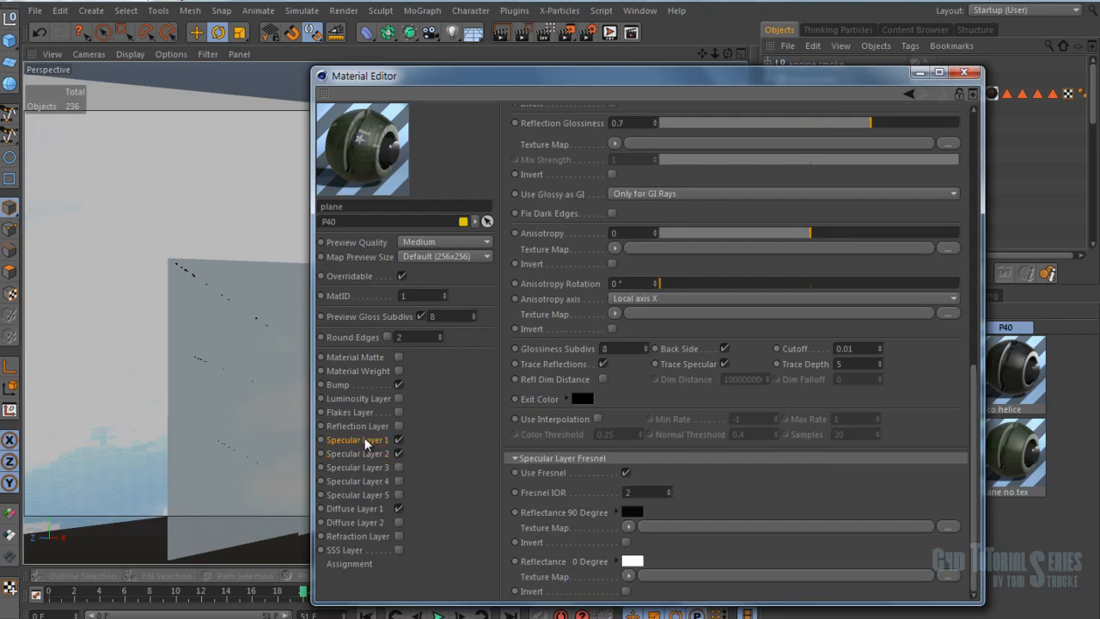
{"action": "double_click", "coordinate": [635, 491]}
Step: Inspect Diffuse Layer 1 and its p40_diffuse_color2.jpg texture, including the transparency and diffuse options
{"action": "left_click", "coordinate": [353, 508]}
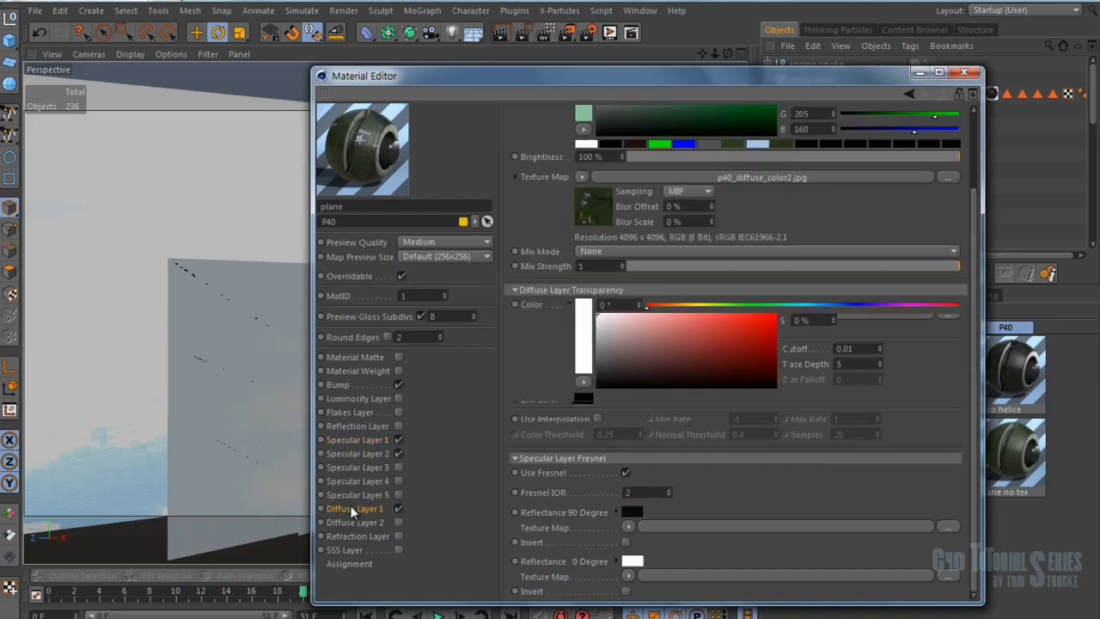
{"action": "left_click", "coordinate": [599, 207]}
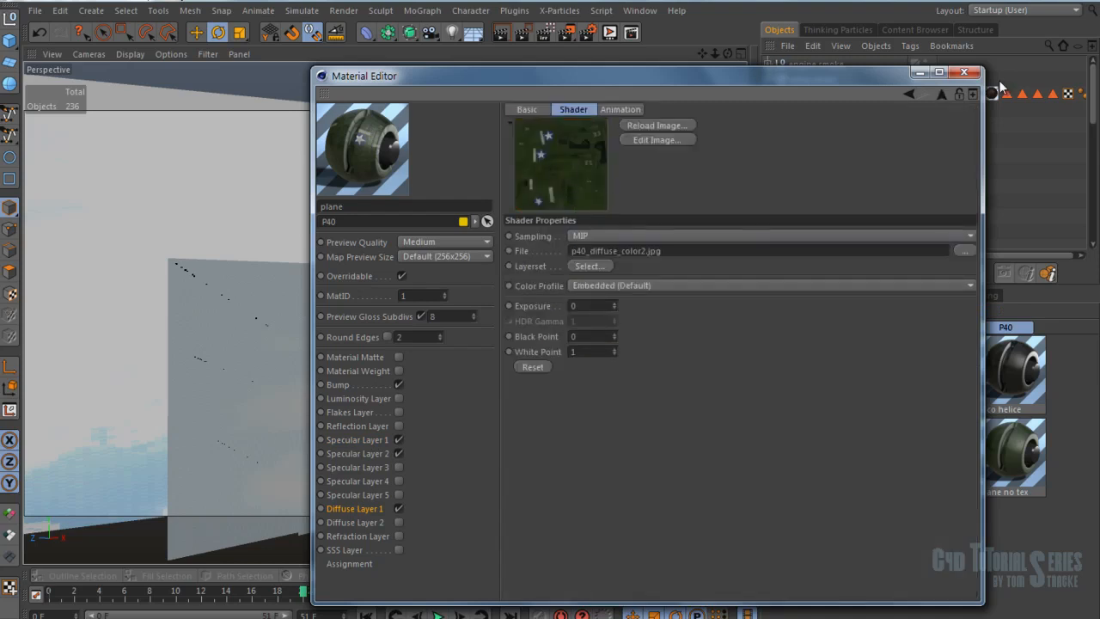
{"action": "left_click", "coordinate": [940, 93]}
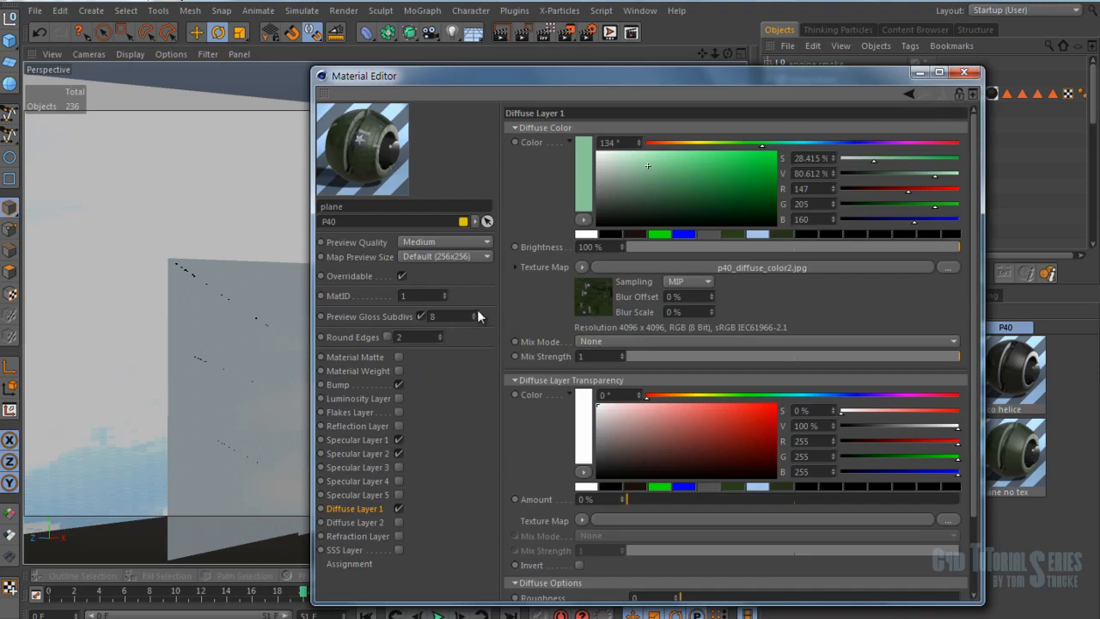
{"action": "scroll", "coordinate": [564, 237], "scroll_direction": "down", "scroll_amount": 3}
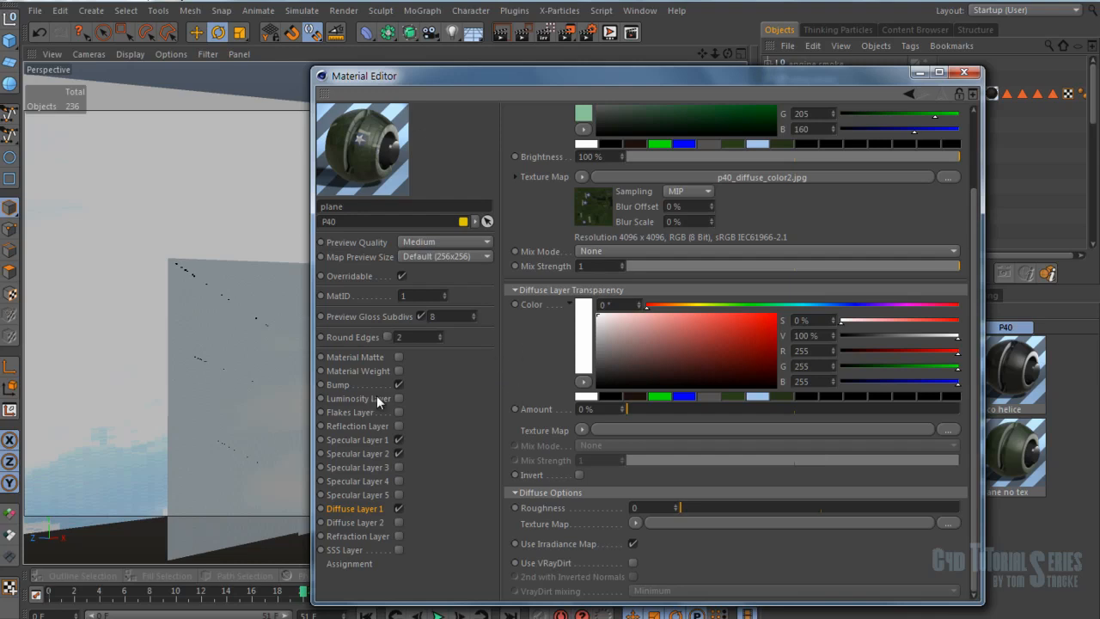
Step: Recap the plane material's bump and two specular layers
{"action": "left_click", "coordinate": [338, 385]}
{"action": "left_click", "coordinate": [352, 449]}
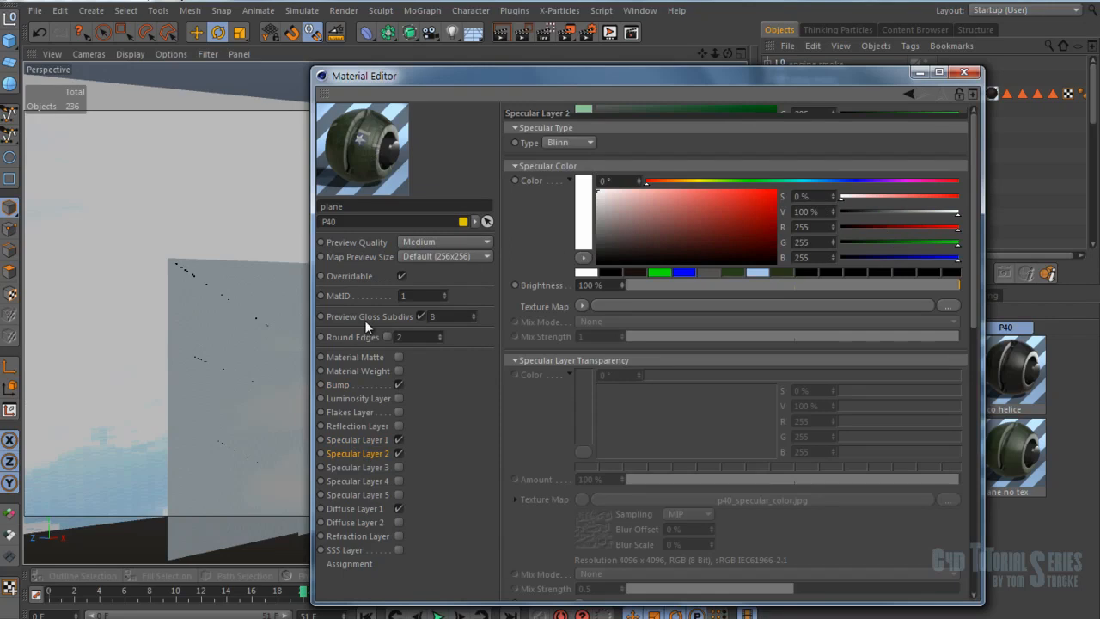
{"action": "left_click", "coordinate": [357, 386]}
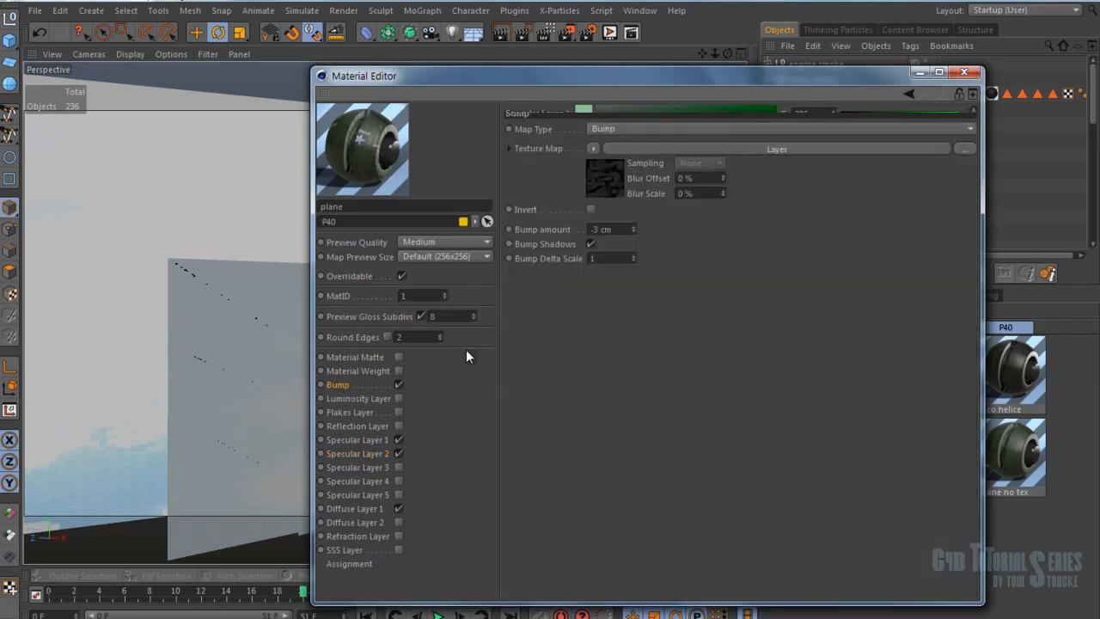
{"action": "left_click", "coordinate": [345, 439]}
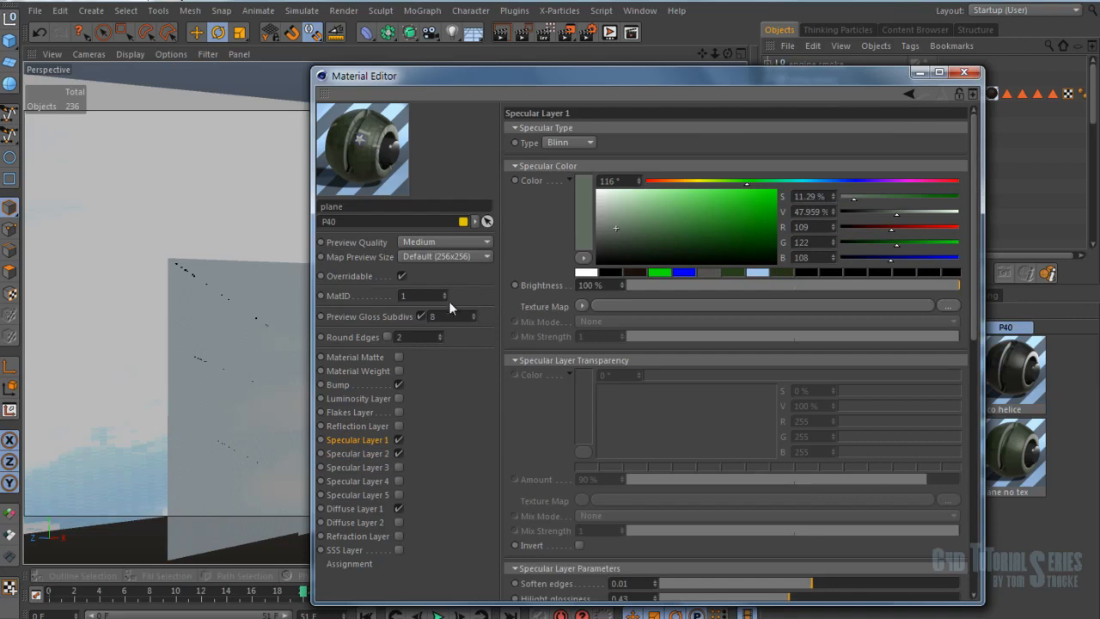
Step: Show the refraction layer and IOR of the civro material, then close the Material Editor
{"action": "left_click_drag", "start_coordinate": [850, 77], "coordinate": [598, 61]}
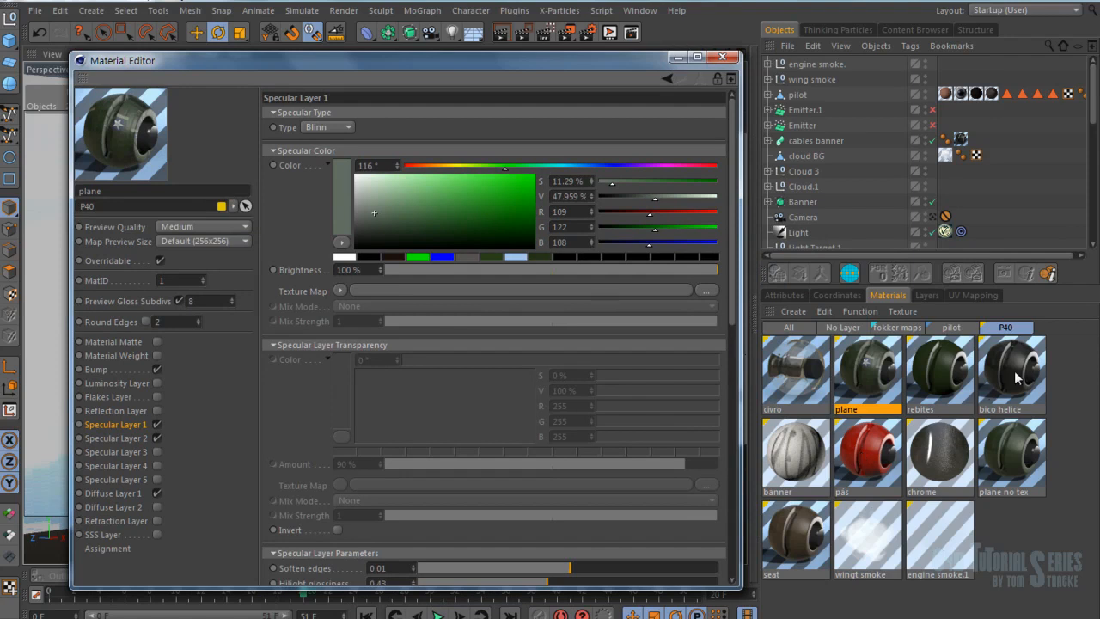
{"action": "left_click", "coordinate": [820, 378]}
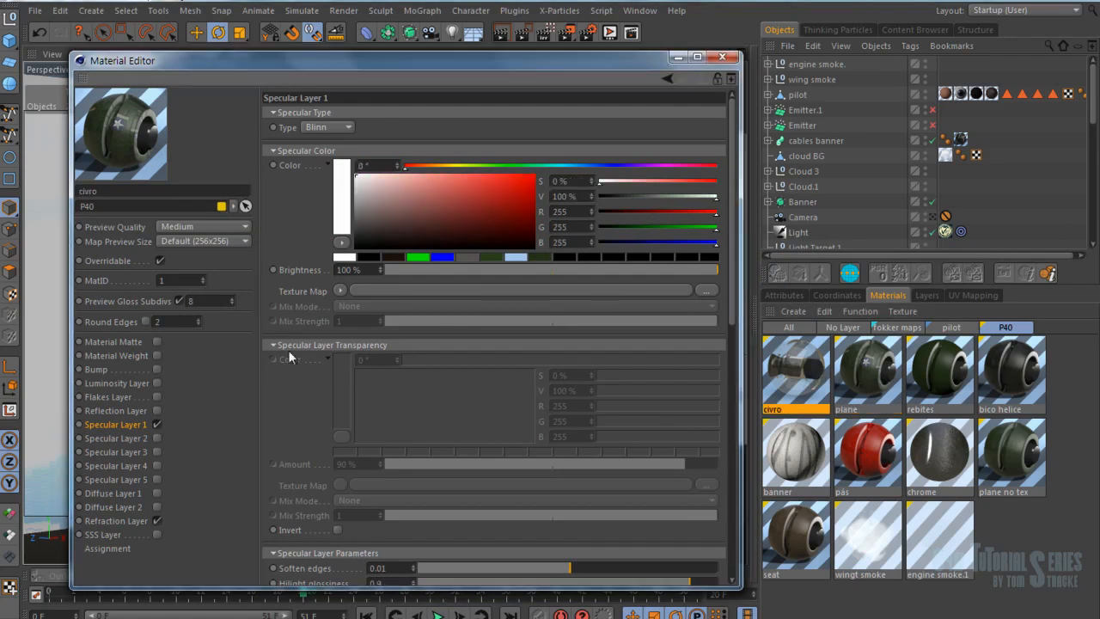
{"action": "left_click", "coordinate": [116, 521]}
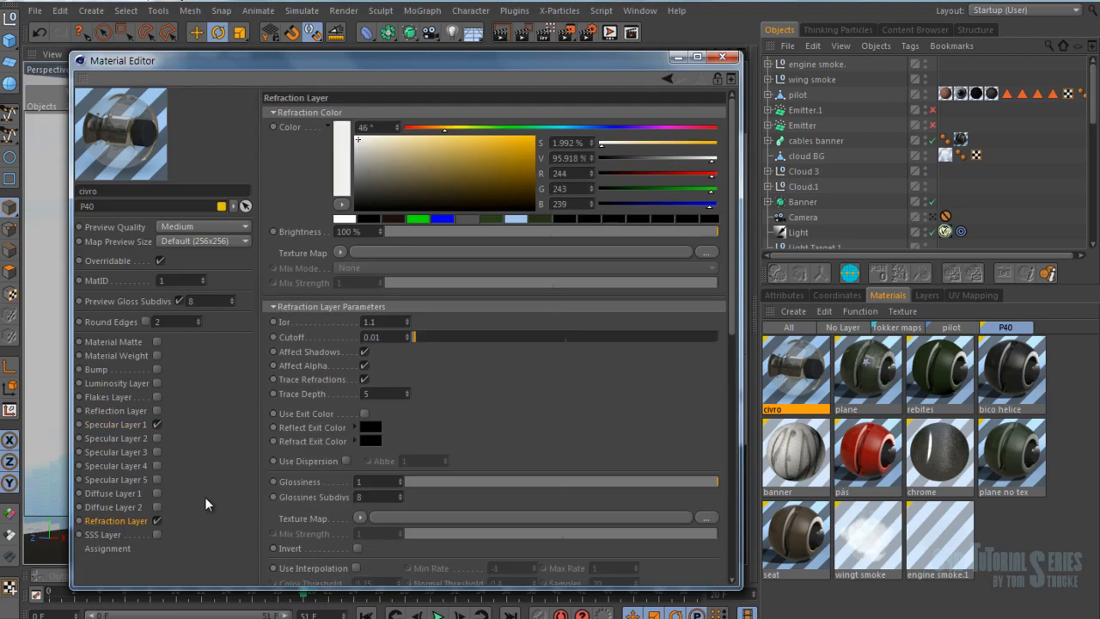
{"action": "left_click", "coordinate": [388, 321]}
{"action": "left_click", "coordinate": [722, 58]}
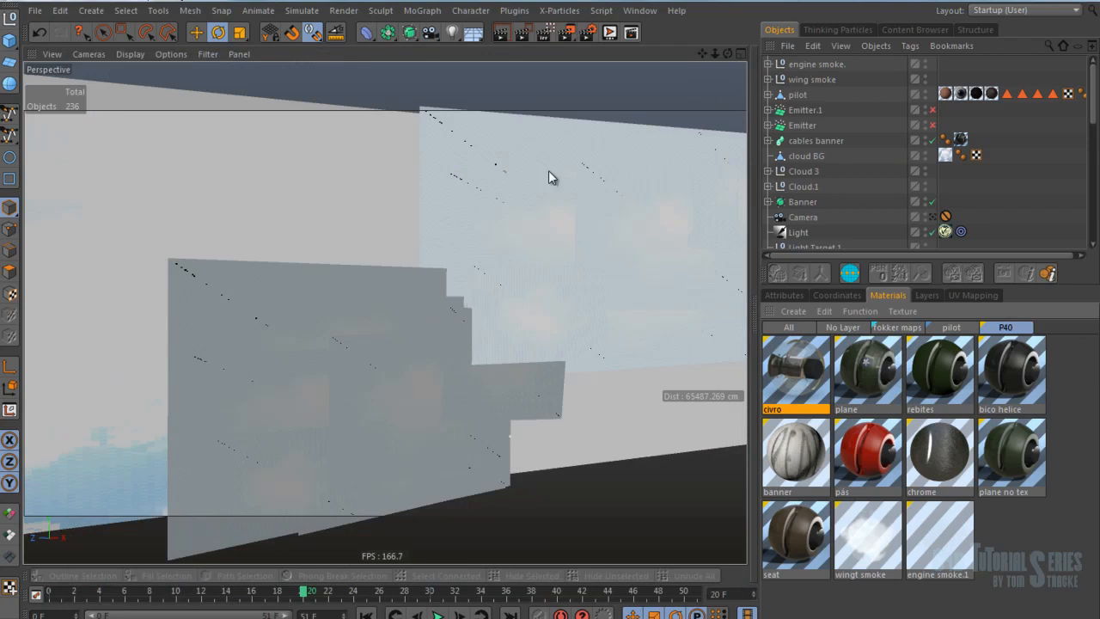
Step: Open the VrayBridge render settings and review the antialiasing and DMC sampler options
{"action": "left_click", "coordinate": [590, 32]}
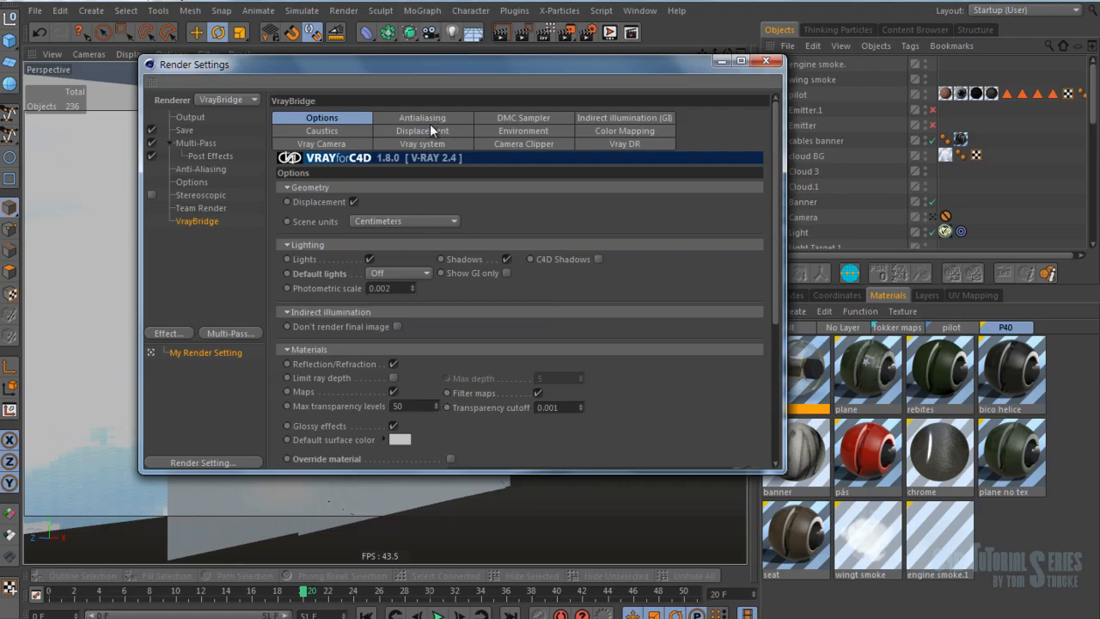
{"action": "left_click", "coordinate": [453, 119]}
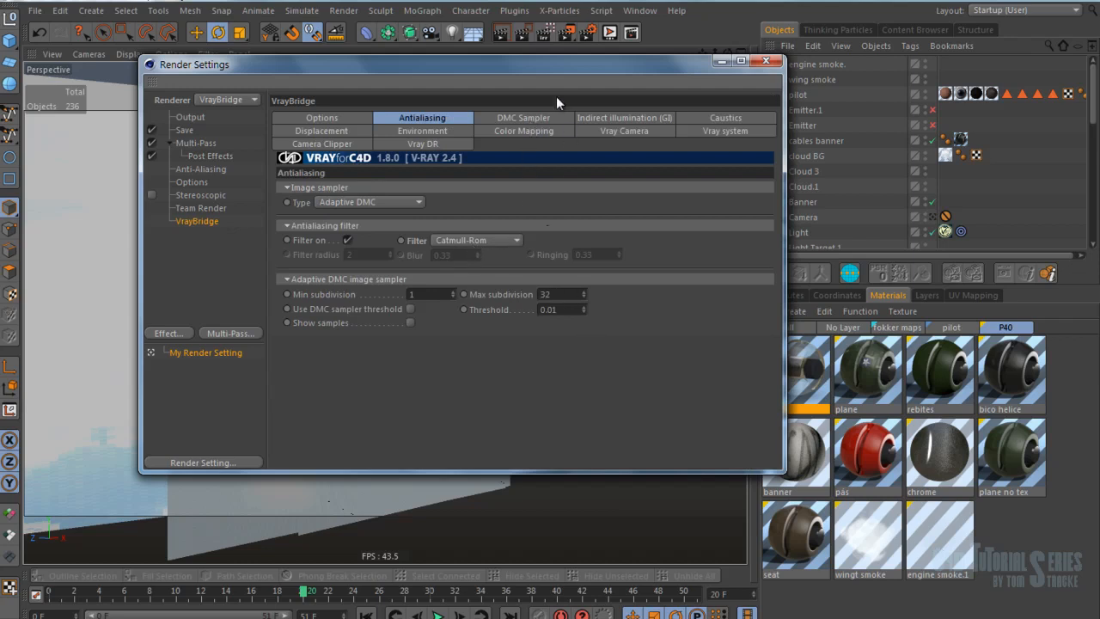
{"action": "left_click", "coordinate": [537, 117]}
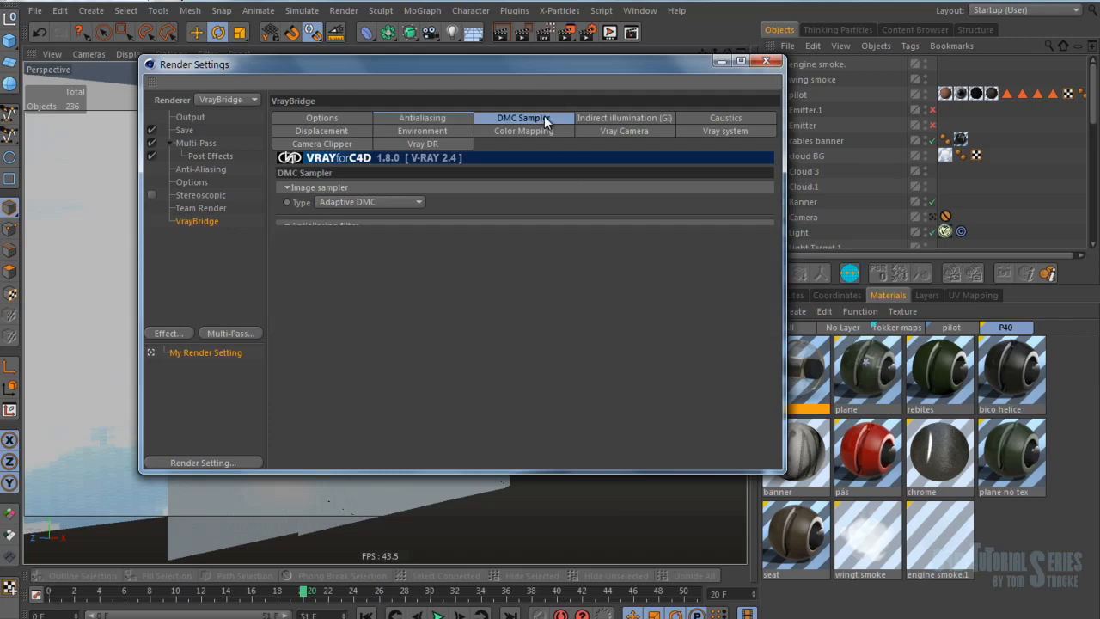
Step: Point out the indirect illumination preset name and view the displacement settings
{"action": "left_click", "coordinate": [614, 118]}
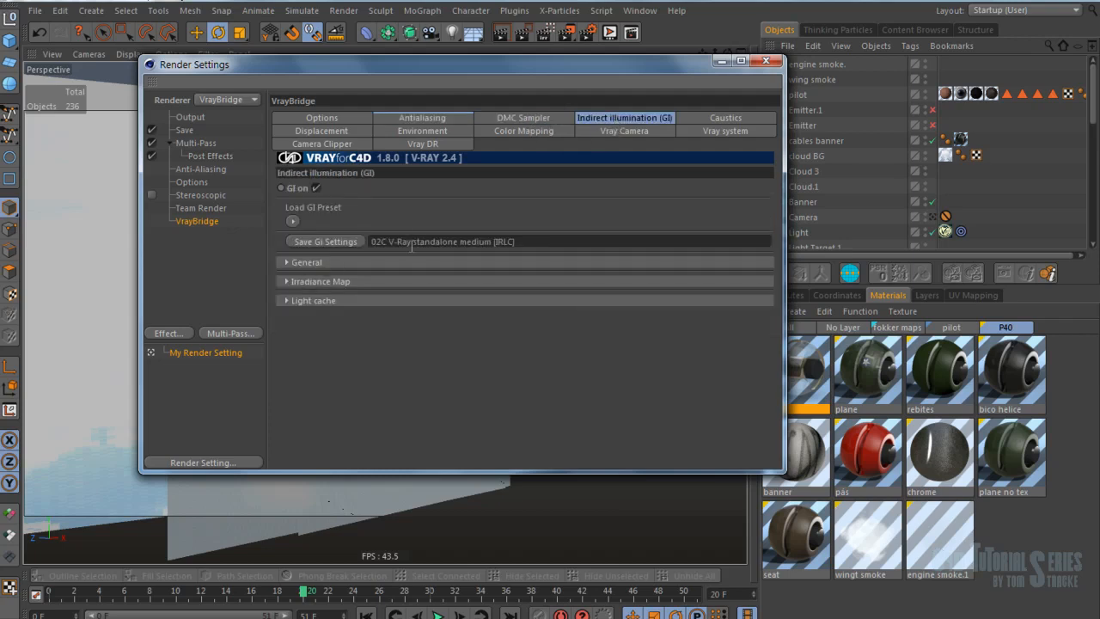
{"action": "left_click_drag", "start_coordinate": [427, 243], "coordinate": [512, 242]}
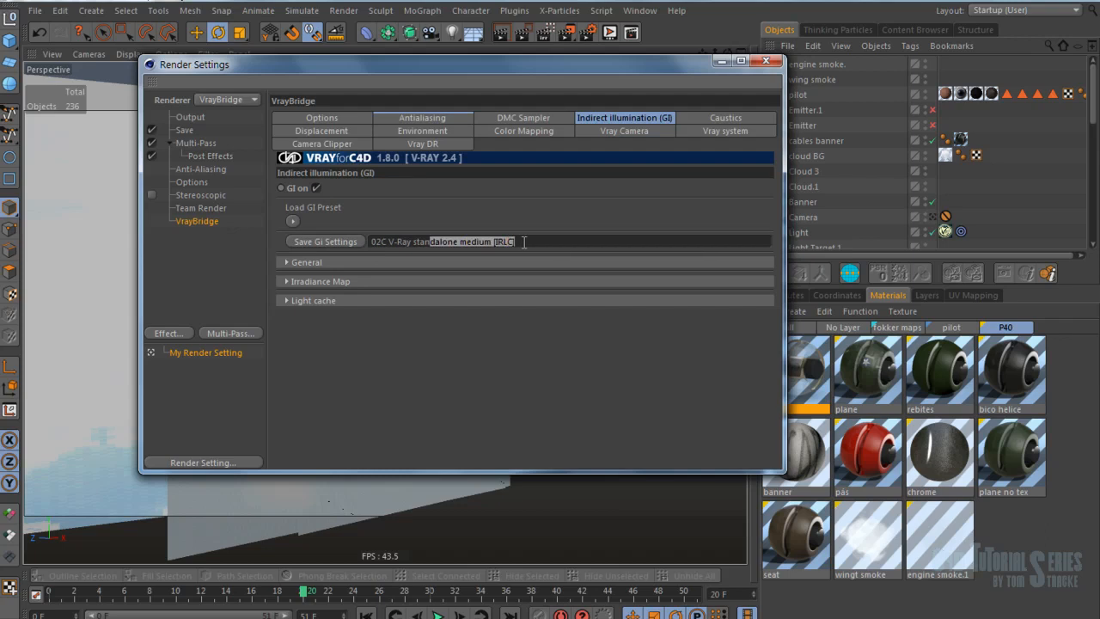
{"action": "left_click", "coordinate": [524, 241]}
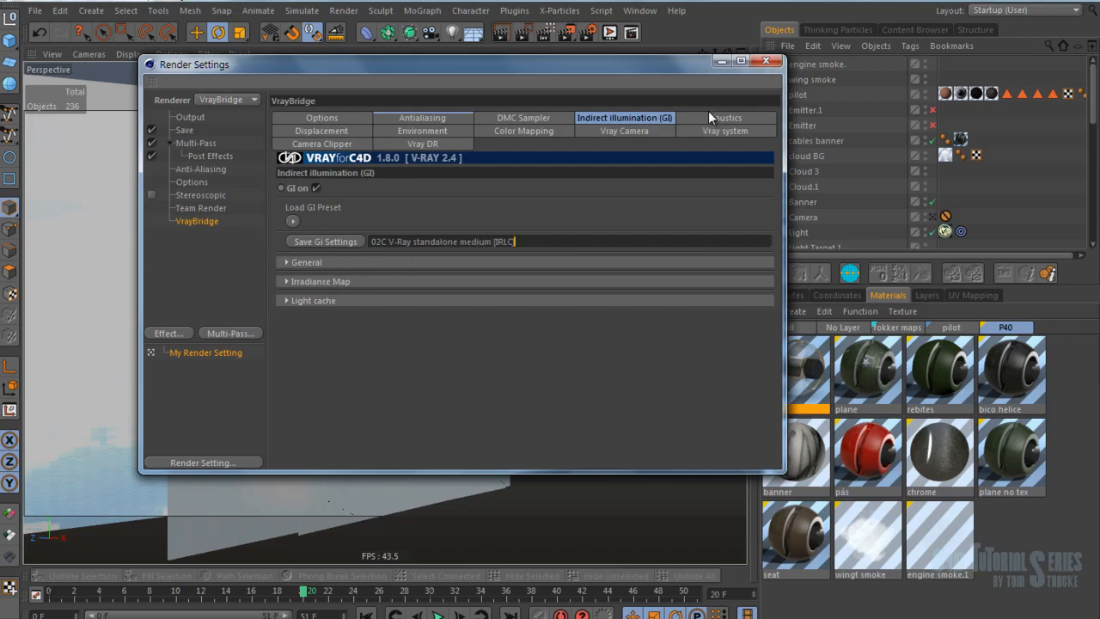
{"action": "left_click", "coordinate": [313, 131]}
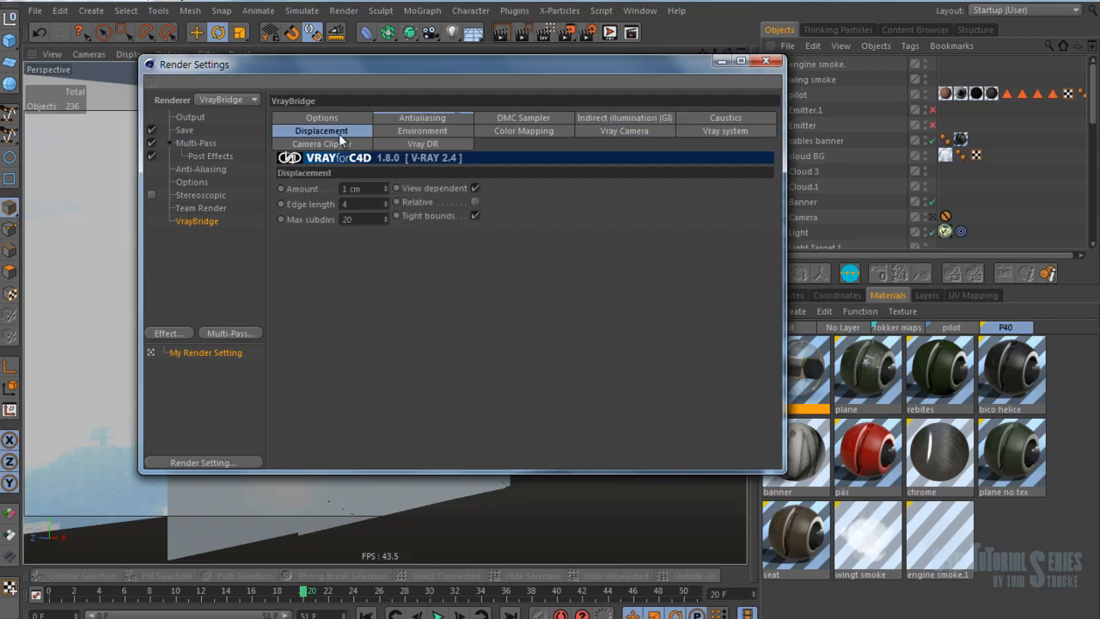
Step: Show the environment settings alongside displacement and review the background and GI environment options
{"action": "left_click", "coordinate": [411, 129], "text": "shift"}
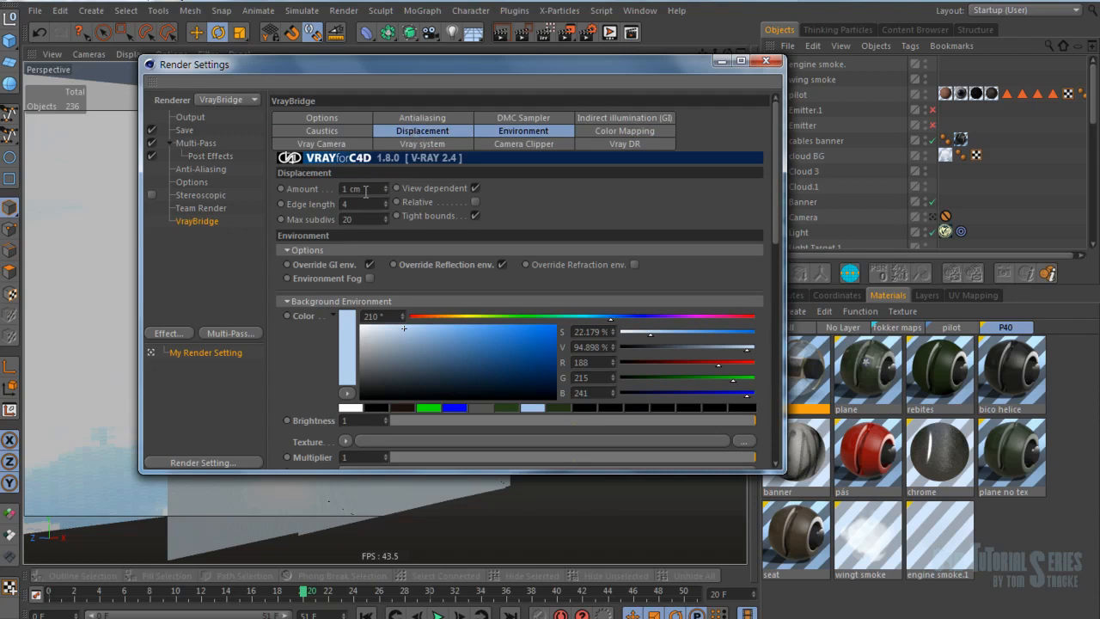
{"action": "scroll", "coordinate": [311, 353], "scroll_direction": "down", "scroll_amount": 5}
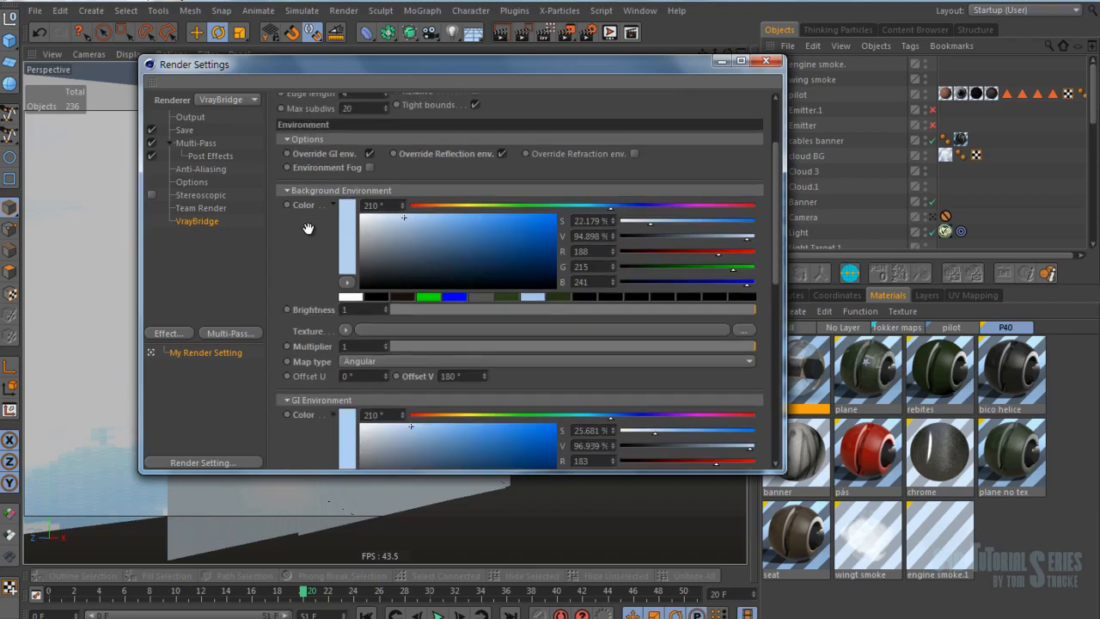
{"action": "scroll", "coordinate": [301, 373], "scroll_direction": "down", "scroll_amount": 4}
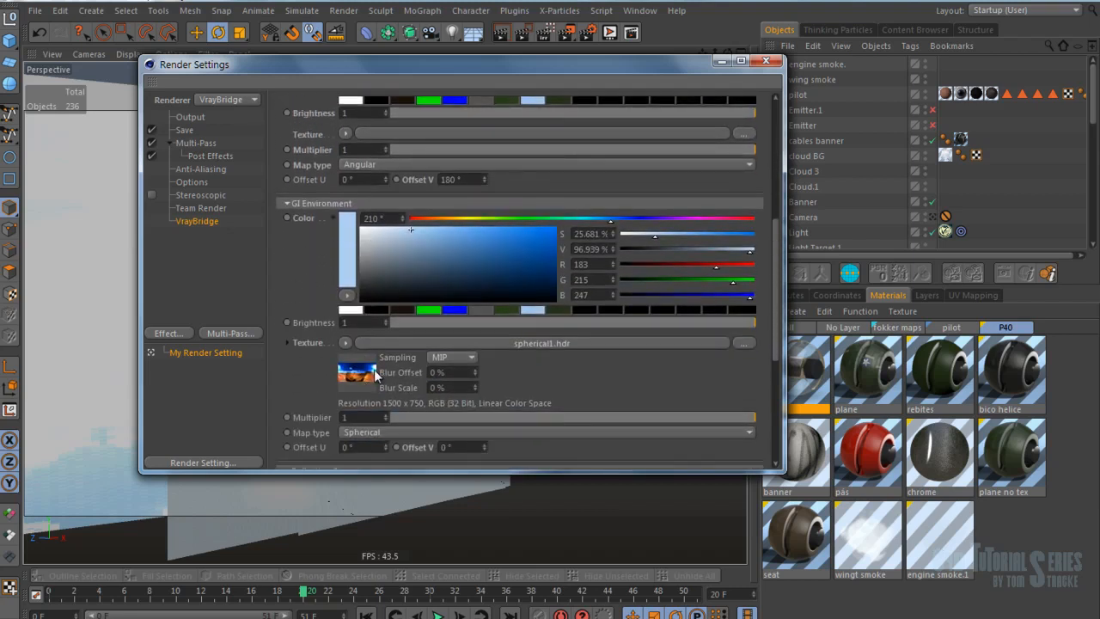
Step: Open the GI environment's spherical1.hdr texture in a separate enlarged preview window, then close the preview
{"action": "right_click", "coordinate": [362, 372]}
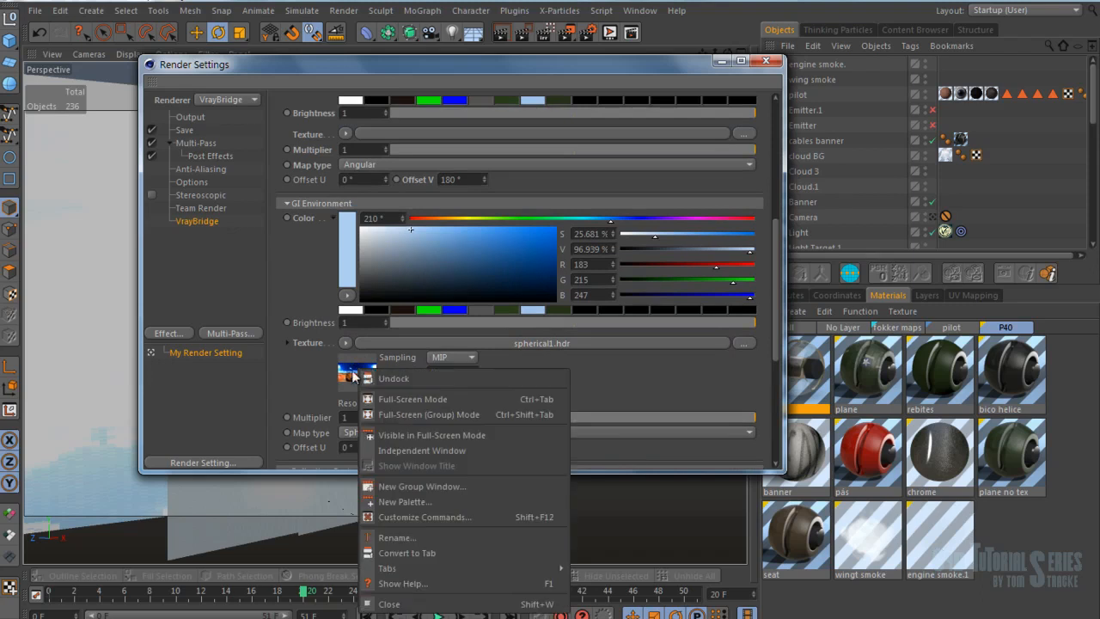
{"action": "left_click", "coordinate": [346, 371]}
{"action": "left_click", "coordinate": [346, 371]}
{"action": "right_click", "coordinate": [815, 414]}
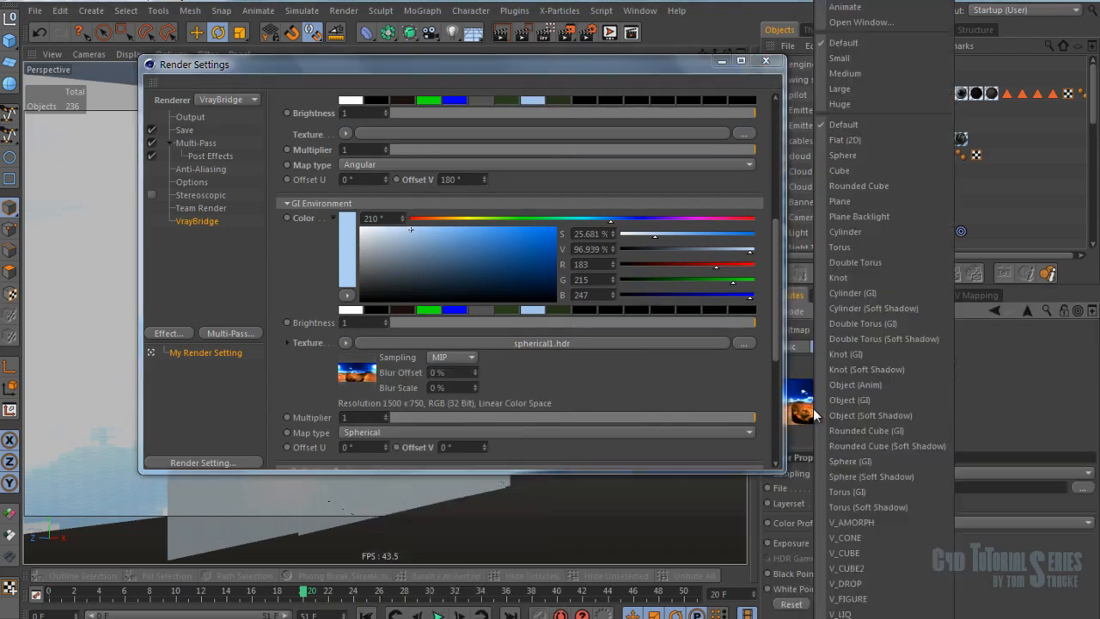
{"action": "left_click", "coordinate": [859, 22]}
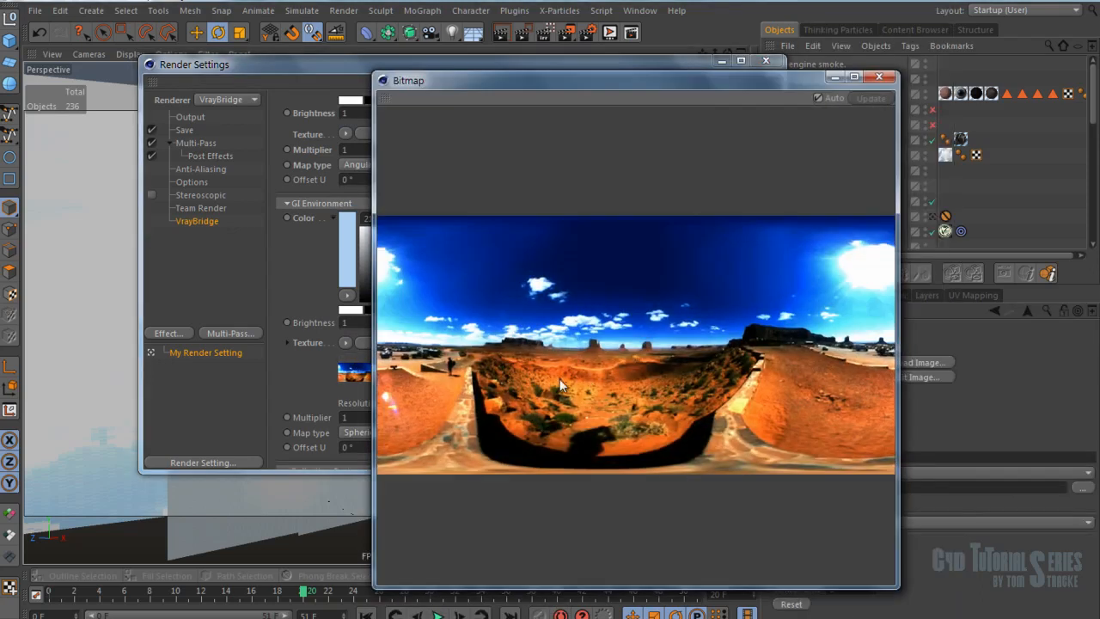
{"action": "left_click", "coordinate": [877, 76]}
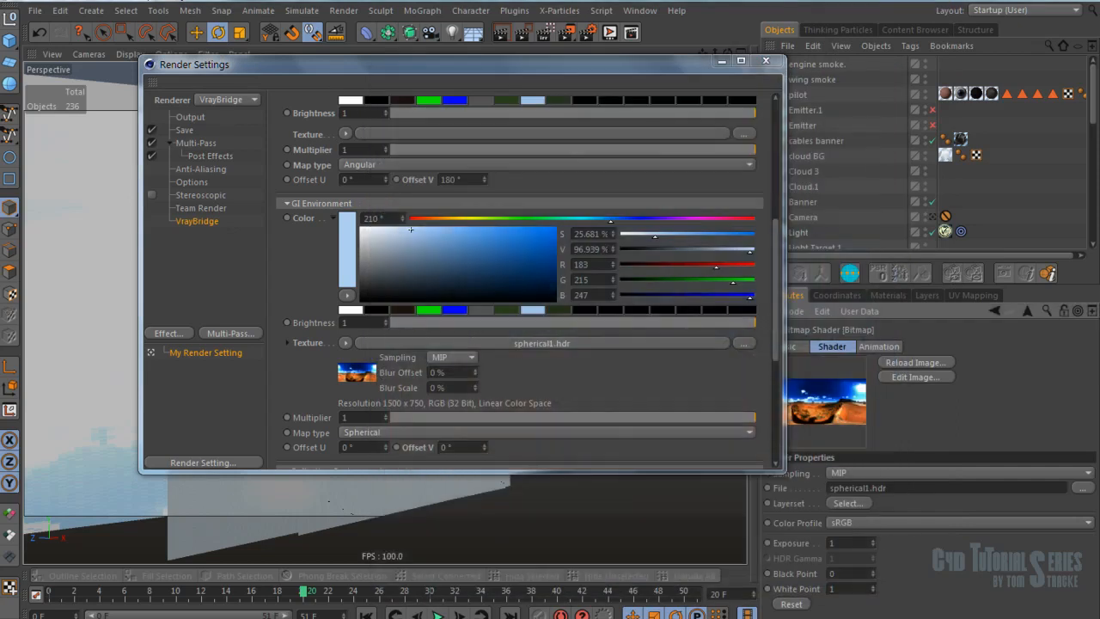
Step: Switch to the peace_forty.jpg render in Windows Photo Viewer and examine the plane's fuselage and exhaust pipes up close
{"action": "mouse_move", "coordinate": [422, 601]}
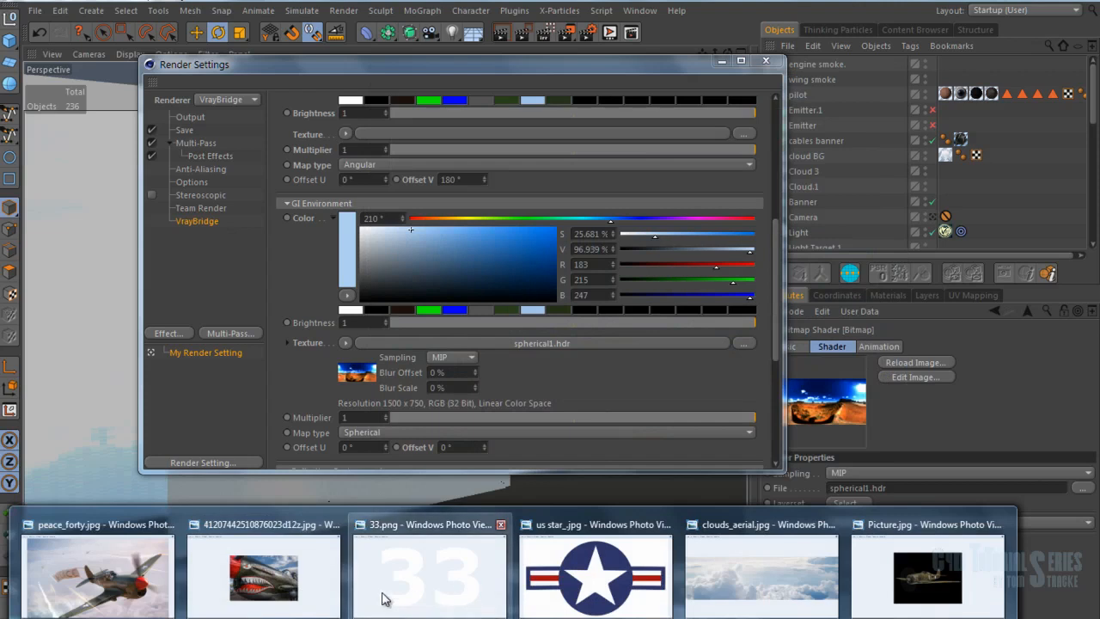
{"action": "left_click", "coordinate": [114, 576]}
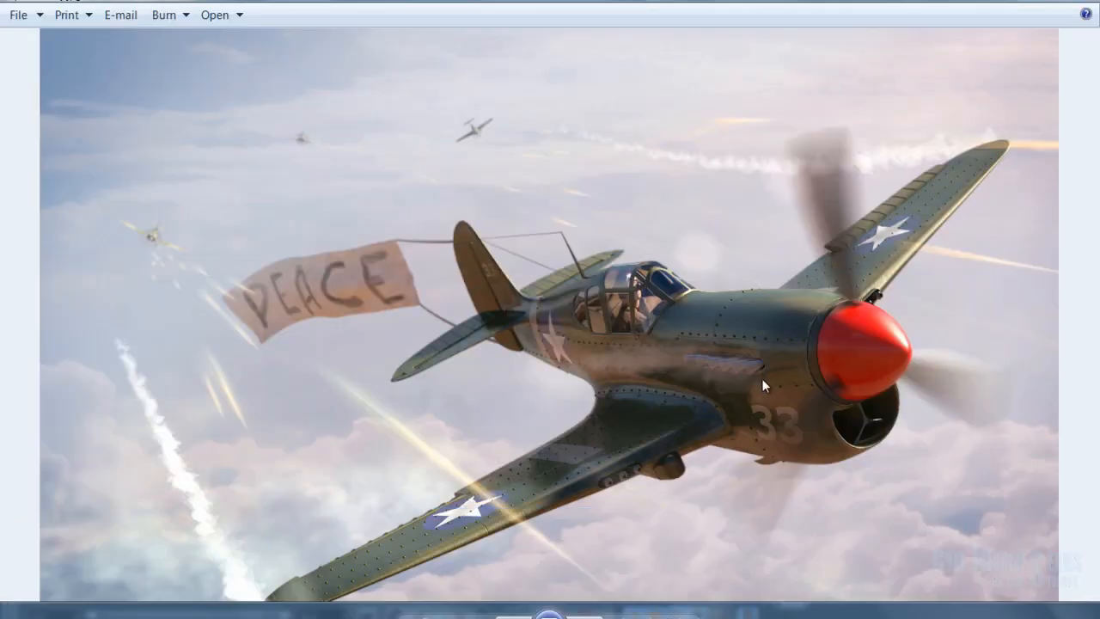
{"action": "scroll", "coordinate": [816, 448], "scroll_direction": "up", "scroll_amount": 2}
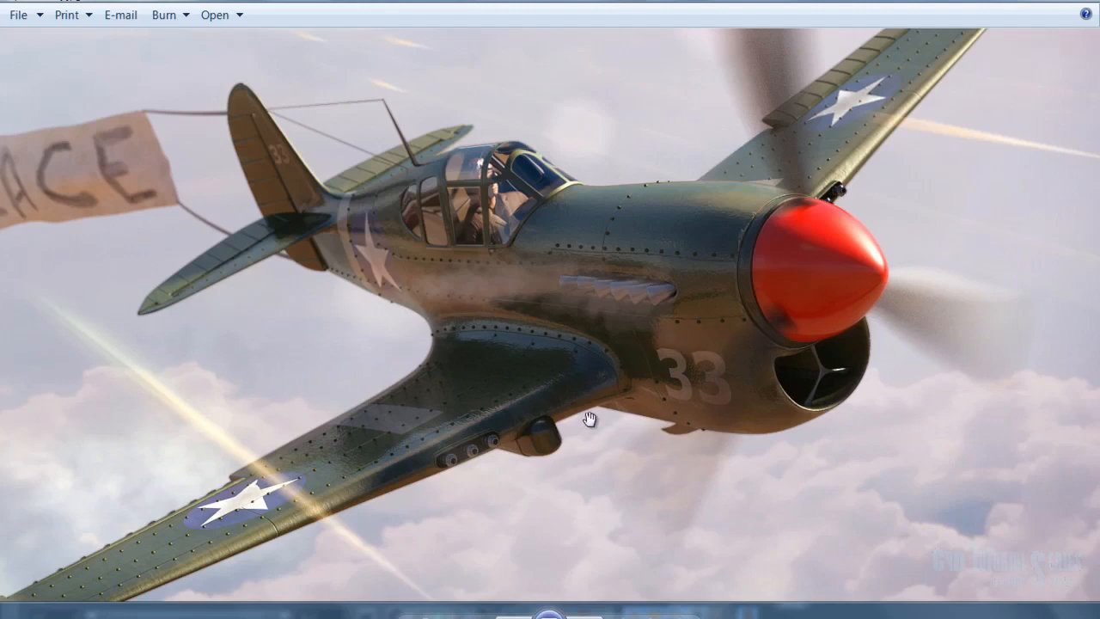
{"action": "mouse_move", "coordinate": [427, 617]}
{"action": "left_mouse_down"}
{"action": "mouse_move", "coordinate": [428, 606]}
{"action": "mouse_move", "coordinate": [434, 616]}
{"action": "left_mouse_up"}
{"action": "left_click_drag", "start_coordinate": [717, 402], "coordinate": [634, 406]}
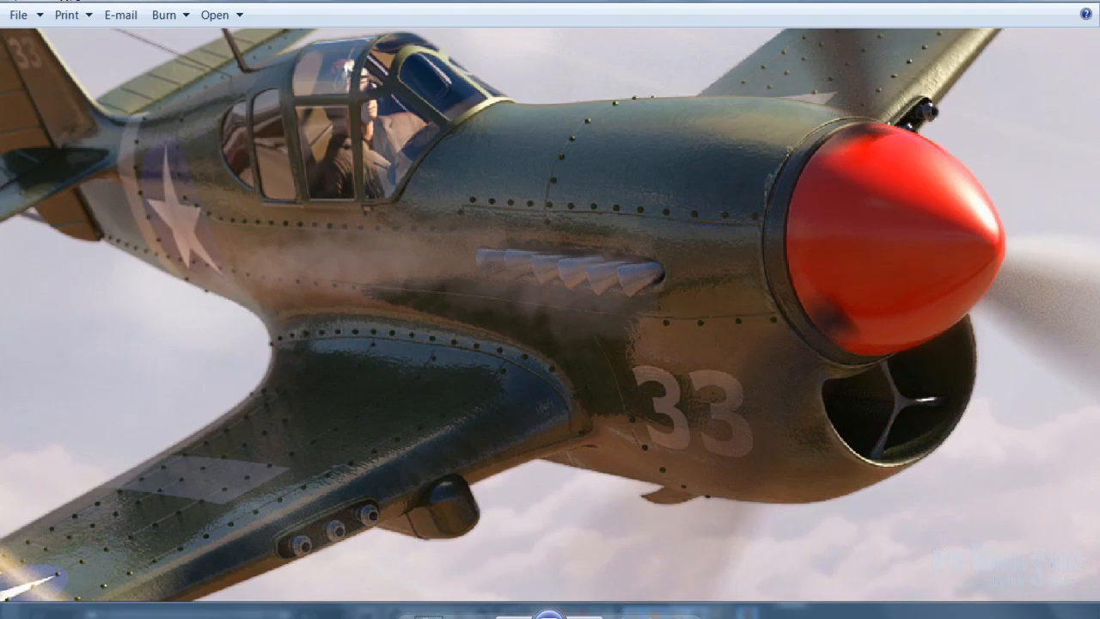
{"action": "left_click_drag", "start_coordinate": [427, 617], "coordinate": [427, 604]}
{"action": "left_click_drag", "start_coordinate": [674, 310], "coordinate": [599, 338]}
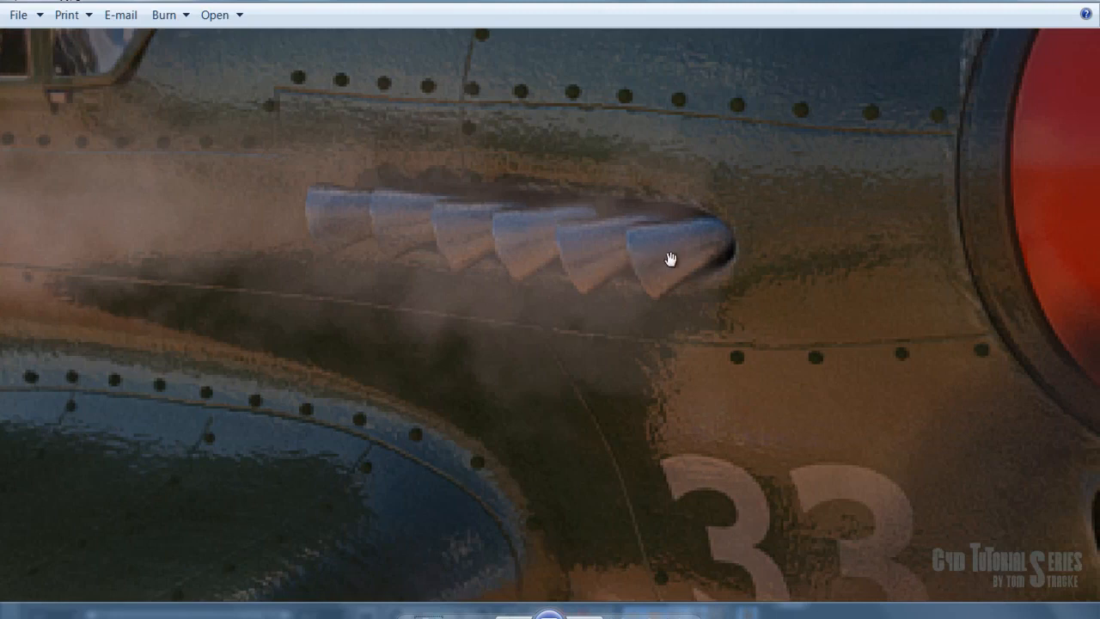
{"action": "left_click_drag", "start_coordinate": [423, 616], "coordinate": [423, 618]}
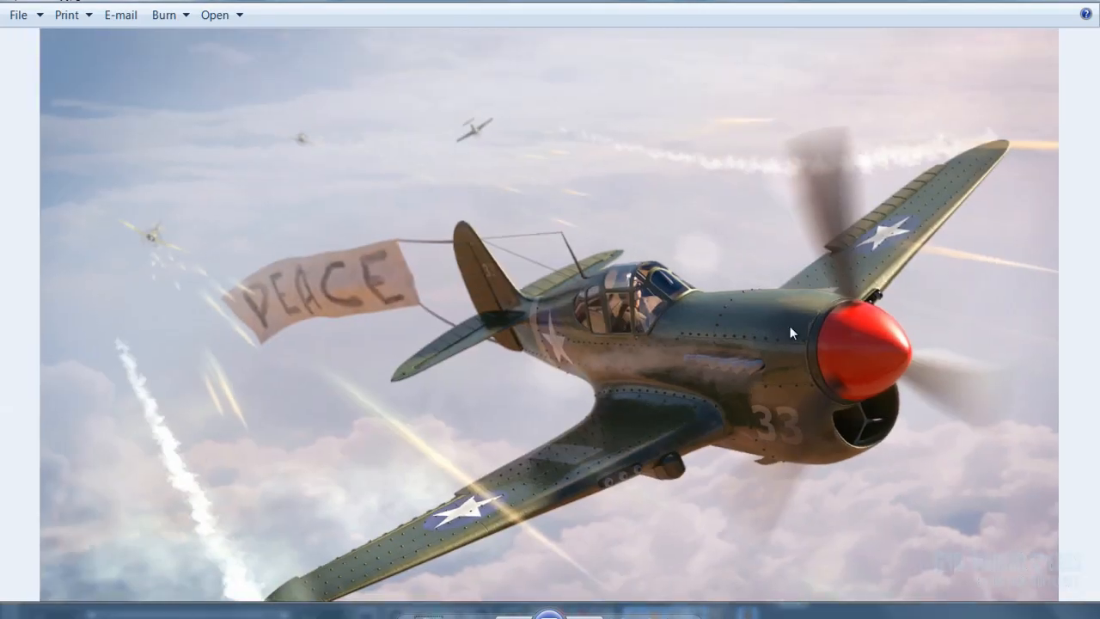
Step: Inspect the lighting and reflections on the exhaust pipes and surrounding panels again, then return to the whole picture
{"action": "left_click_drag", "start_coordinate": [427, 616], "coordinate": [428, 593]}
{"action": "left_click_drag", "start_coordinate": [851, 396], "coordinate": [530, 272]}
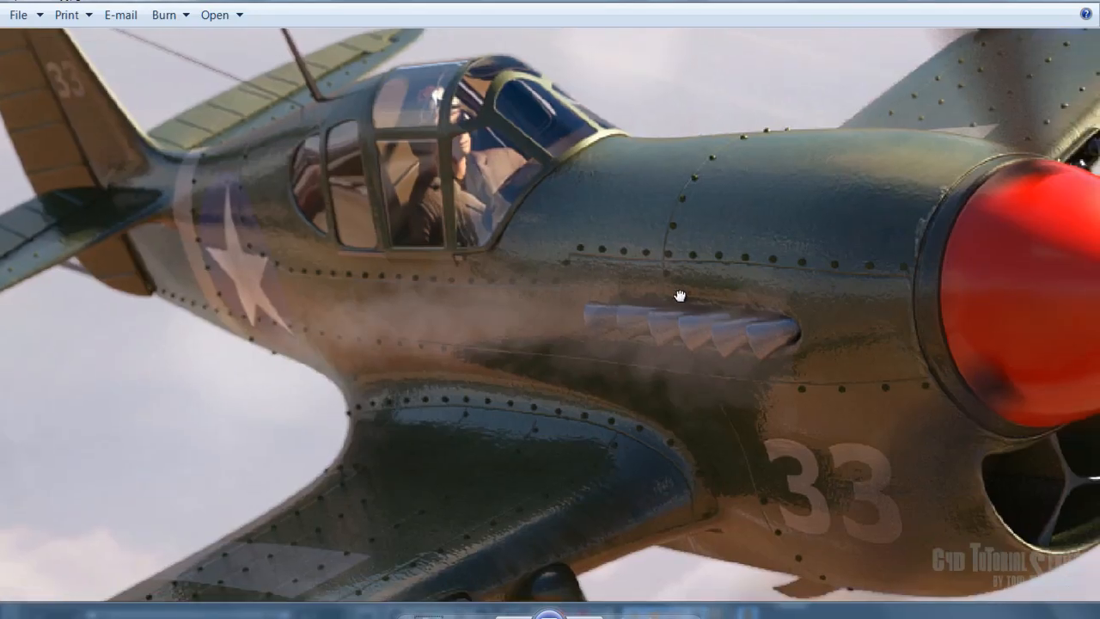
{"action": "left_click_drag", "start_coordinate": [679, 294], "coordinate": [592, 290]}
{"action": "left_click_drag", "start_coordinate": [427, 616], "coordinate": [427, 593]}
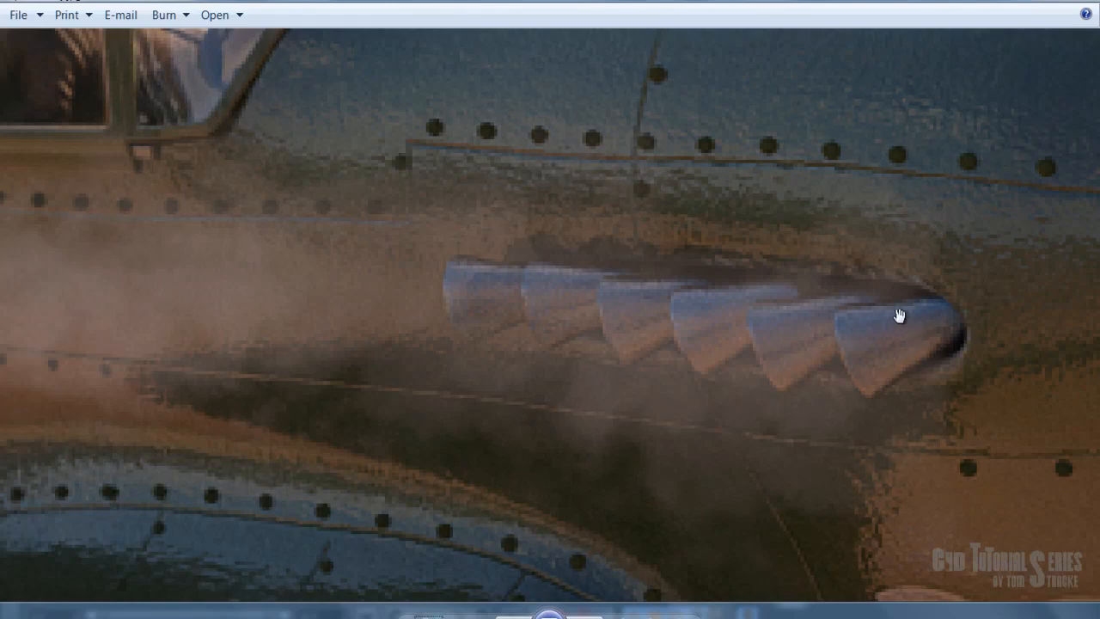
{"action": "left_click_drag", "start_coordinate": [899, 316], "coordinate": [610, 370]}
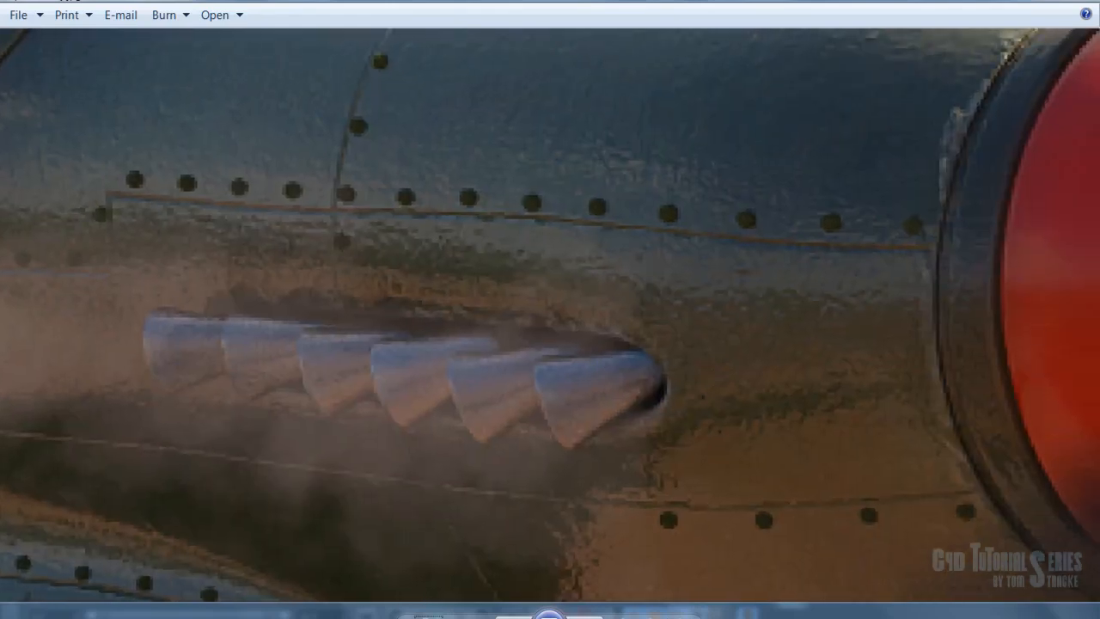
{"action": "left_click_drag", "start_coordinate": [428, 616], "coordinate": [431, 618]}
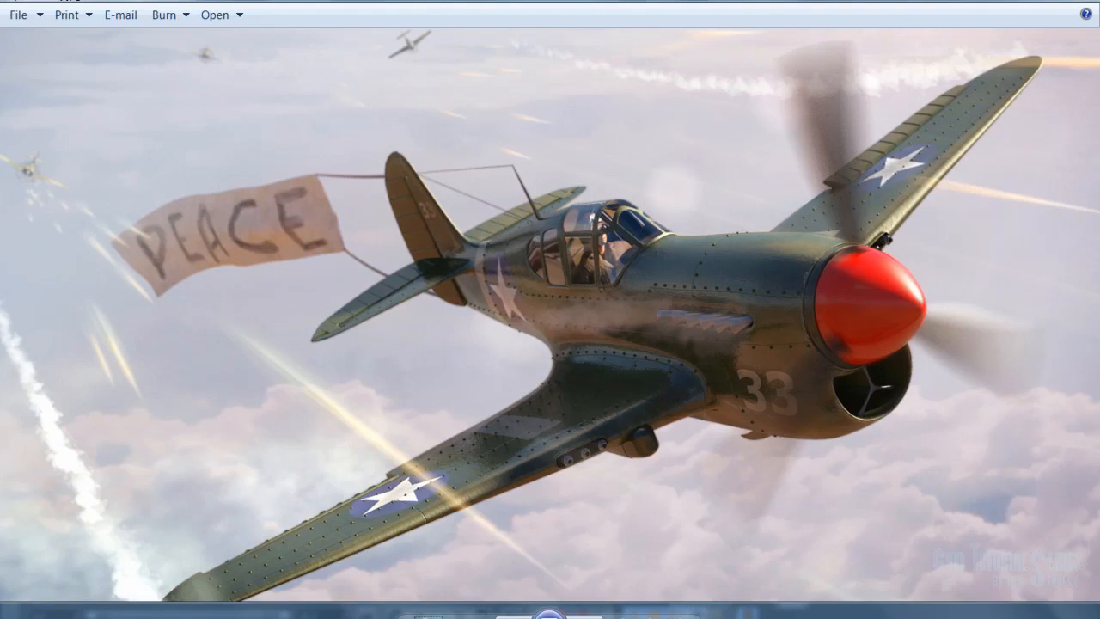
Step: Return to Cinema 4D and close the Render Settings window
{"action": "mouse_move", "coordinate": [255, 617]}
{"action": "left_click", "coordinate": [258, 574]}
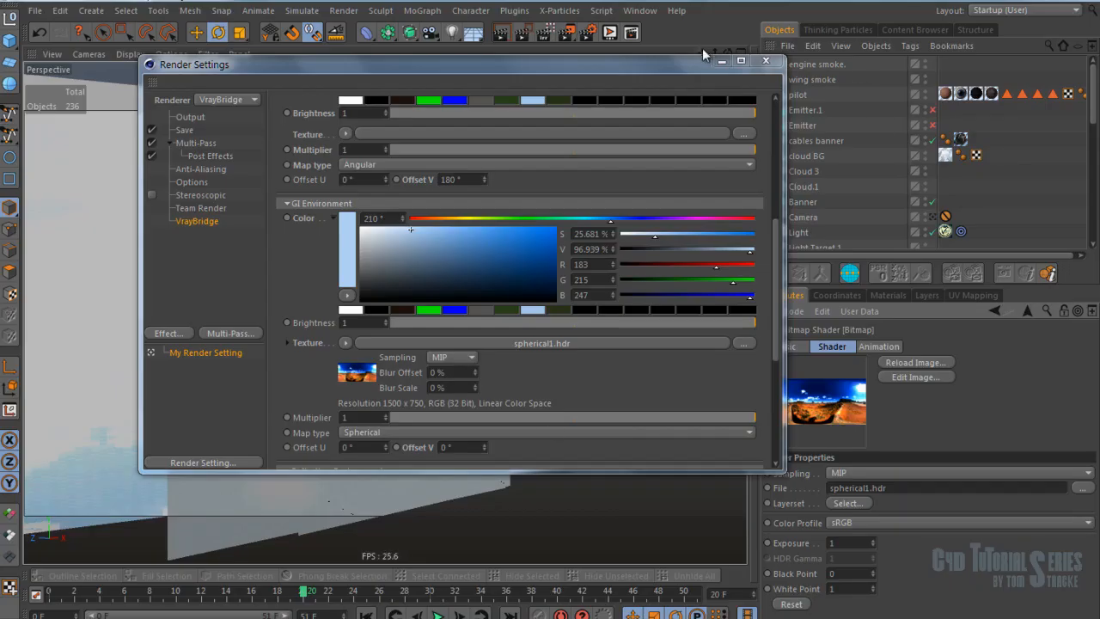
{"action": "left_click", "coordinate": [766, 60]}
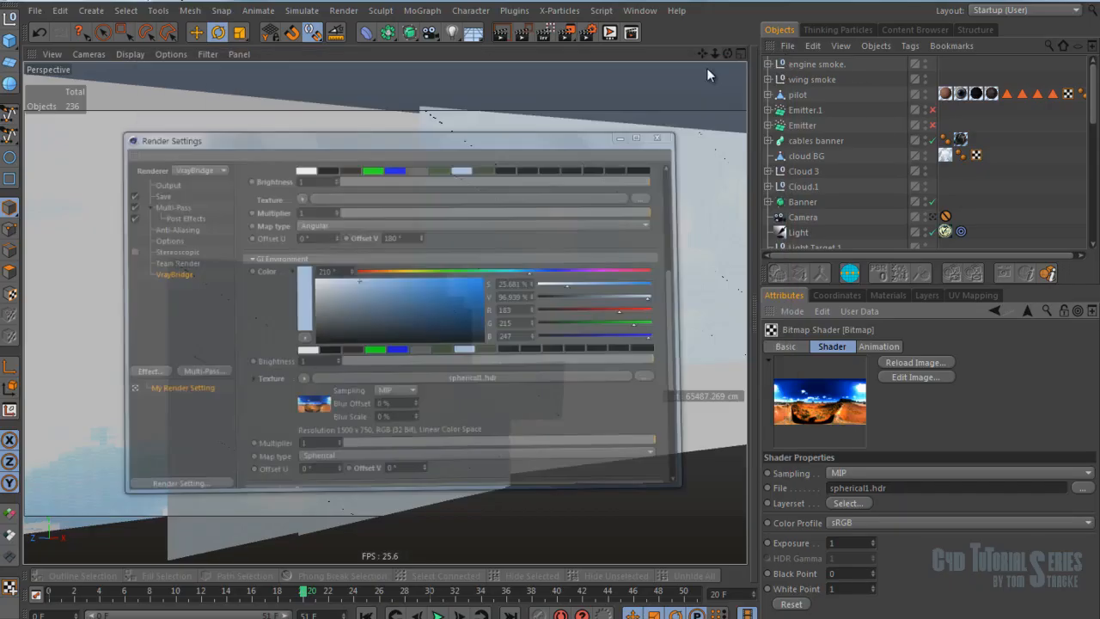
{"action": "left_click", "coordinate": [8, 611]}
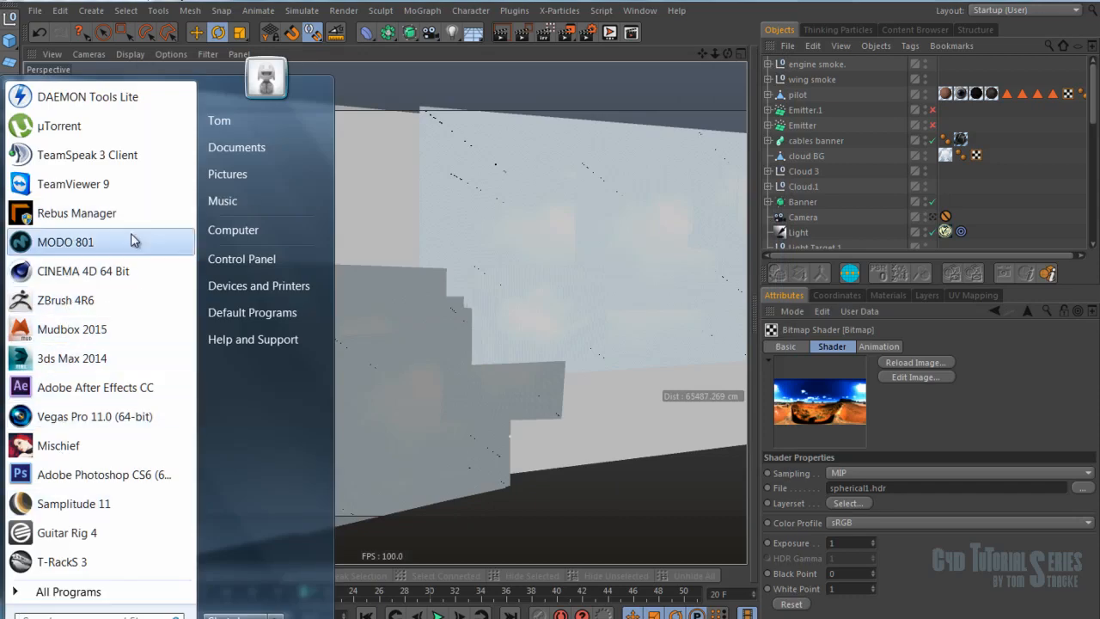
{"action": "left_click", "coordinate": [541, 3]}
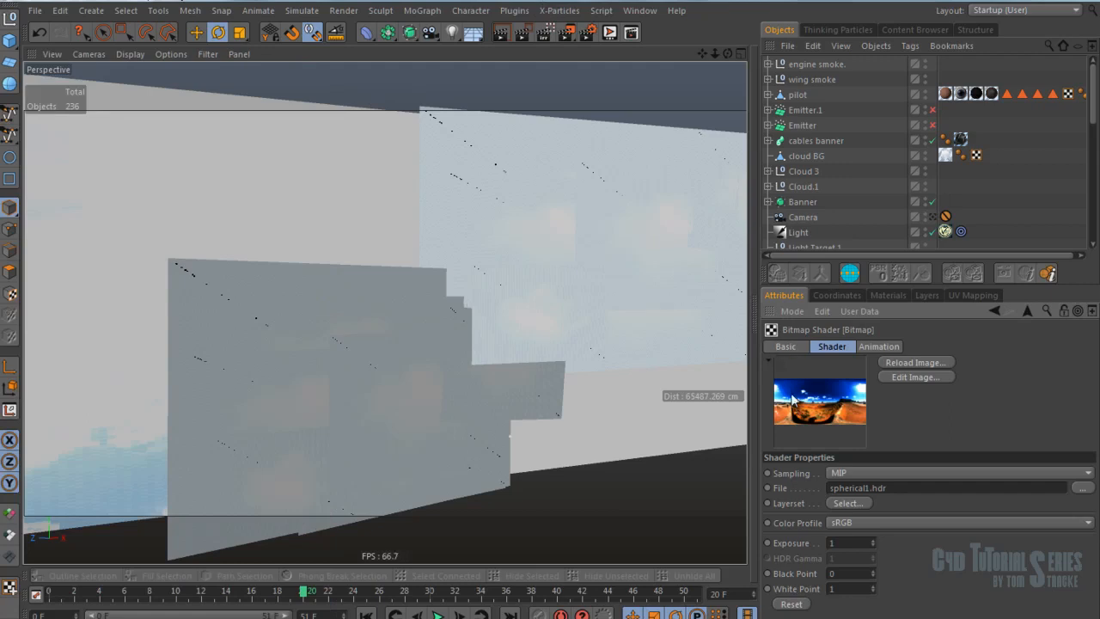
Step: Find the Banner object in the scene hierarchy, select it and frame it in the viewport
{"action": "scroll", "coordinate": [1041, 142], "scroll_direction": "down", "scroll_amount": 6}
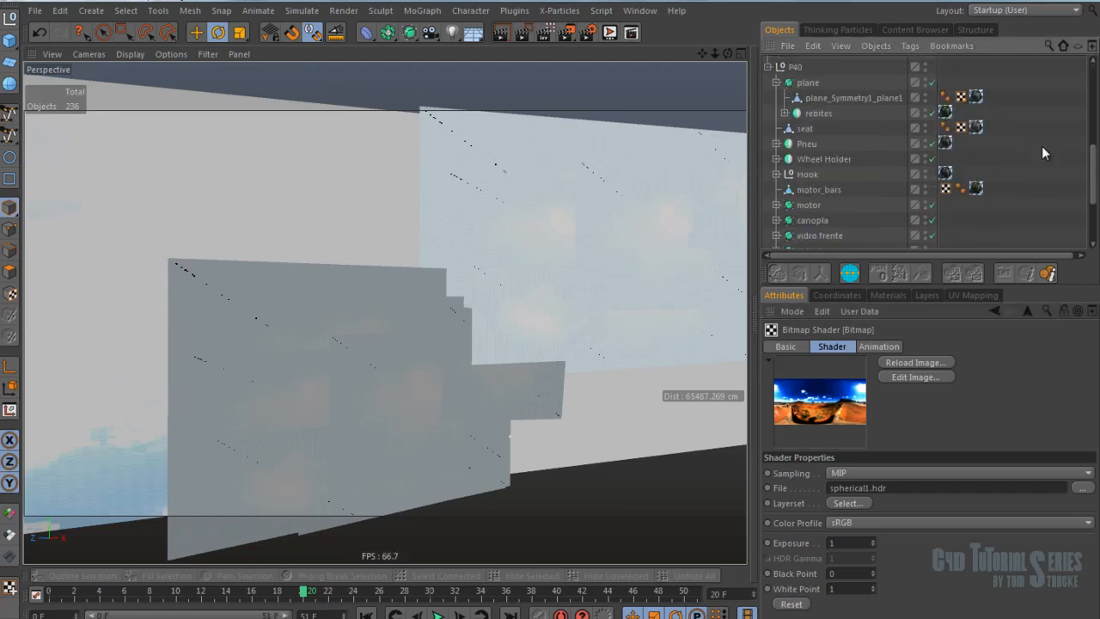
{"action": "scroll", "coordinate": [1043, 147], "scroll_direction": "up", "scroll_amount": 6}
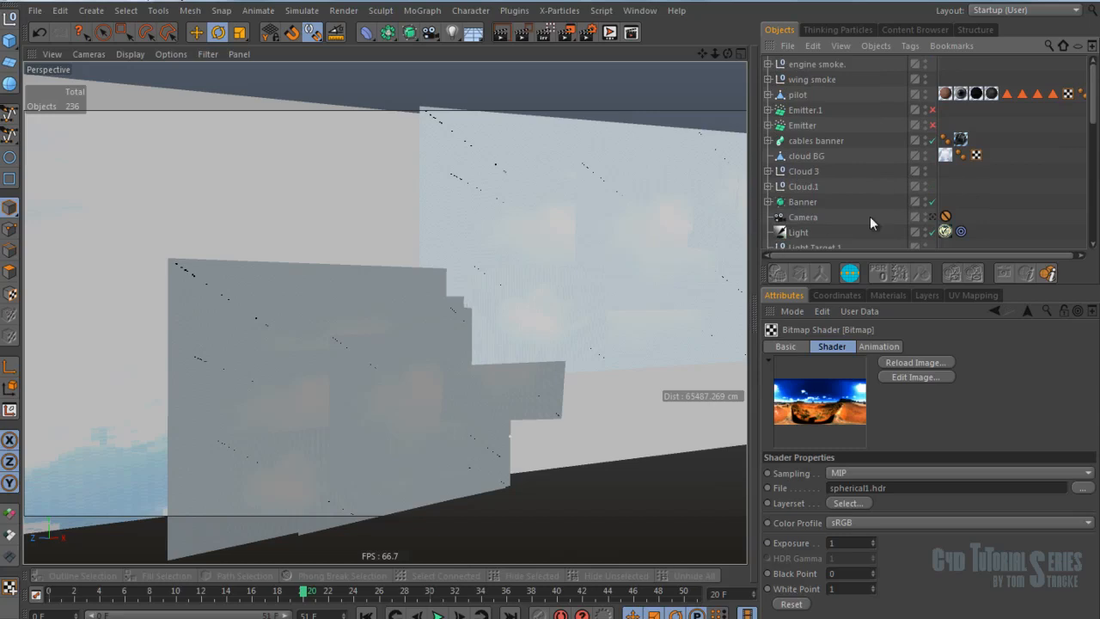
{"action": "scroll", "coordinate": [1034, 215], "scroll_direction": "down", "scroll_amount": 3}
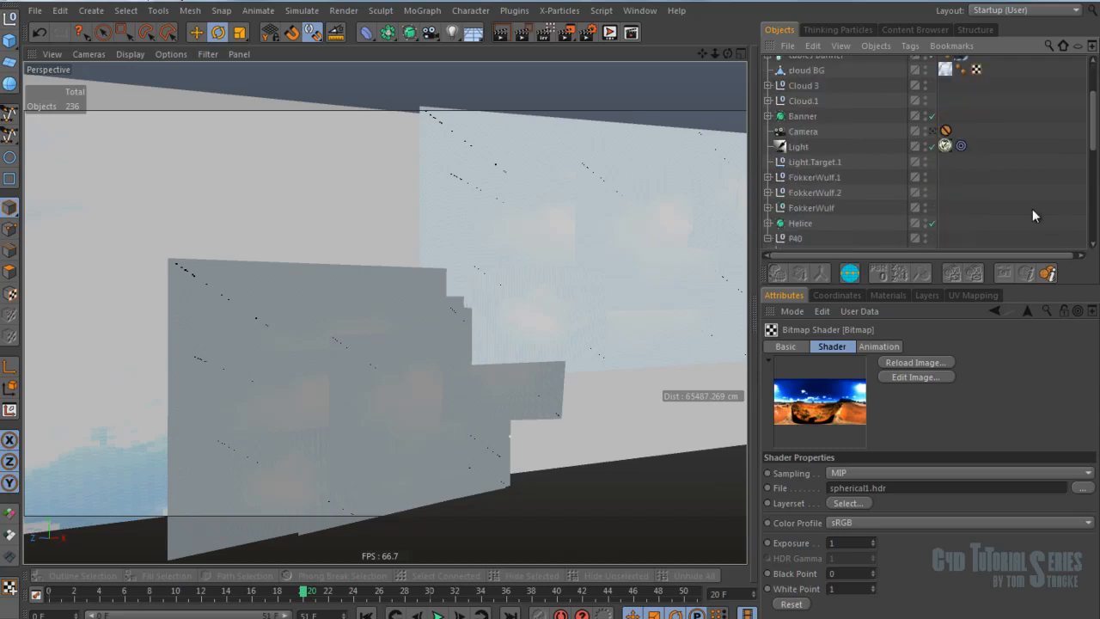
{"action": "middle_click_drag", "start_coordinate": [521, 317], "coordinate": [344, 294], "text": "alt"}
{"action": "right_click_drag", "start_coordinate": [343, 294], "coordinate": [191, 265], "text": "alt"}
{"action": "left_click", "coordinate": [932, 130]}
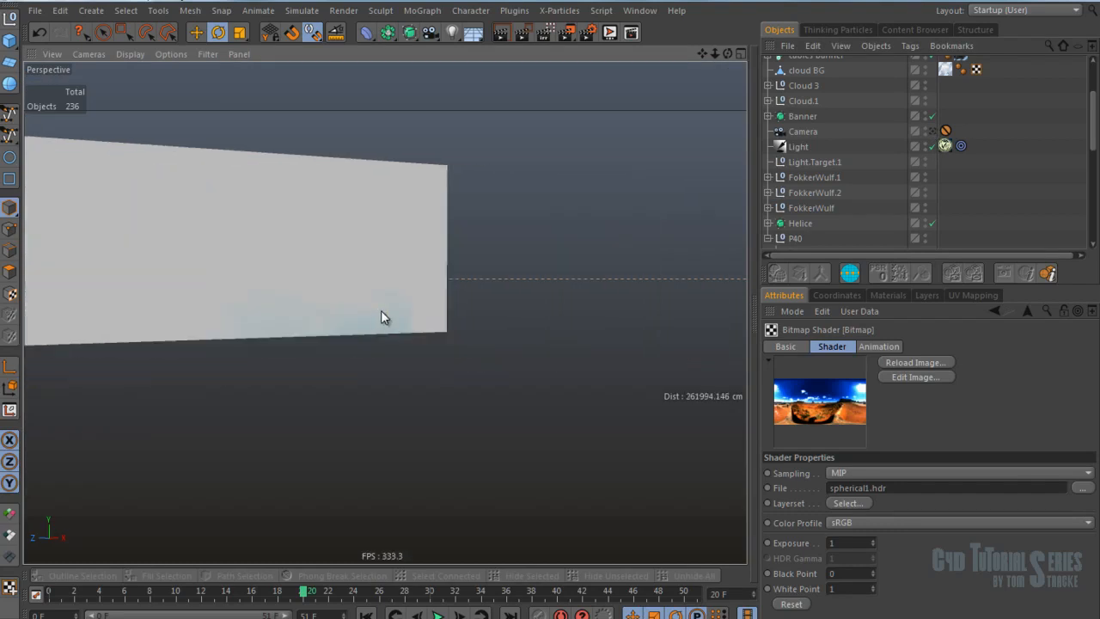
{"action": "left_click", "coordinate": [802, 117]}
{"action": "key", "text": "o"}
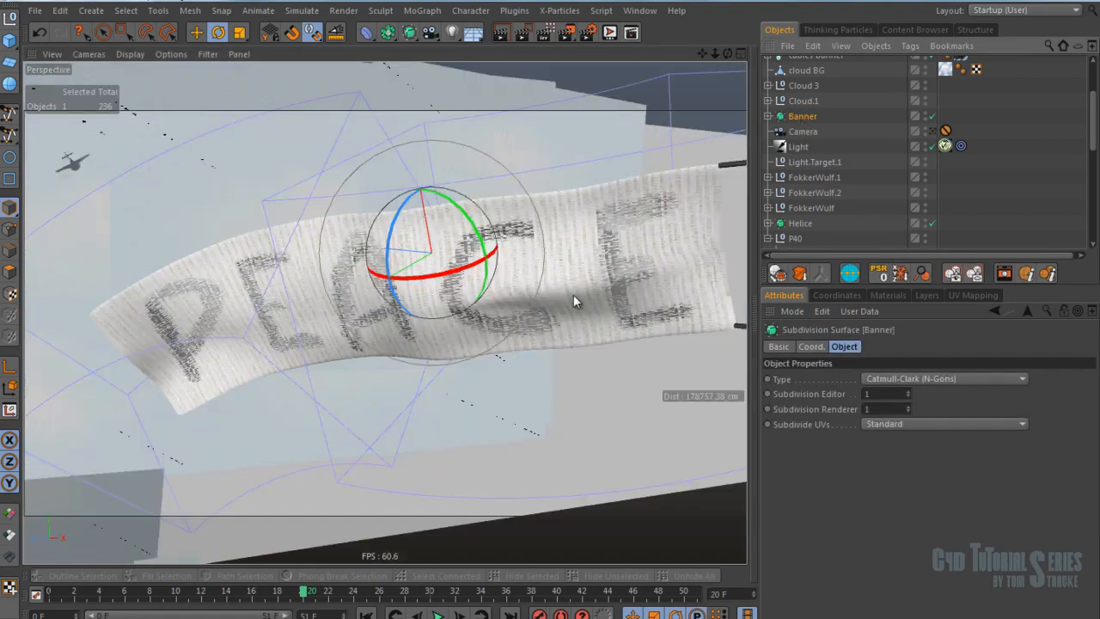
Step: Examine the banner, its tow cables and the smoke trails around the P-40 in the viewport
{"action": "middle_click_drag", "start_coordinate": [641, 251], "coordinate": [168, 299], "text": "alt"}
{"action": "mouse_move", "coordinate": [167, 299]}
{"action": "right_mouse_down", "text": "alt"}
{"action": "mouse_move", "coordinate": [419, 309]}
{"action": "mouse_move", "coordinate": [175, 301]}
{"action": "right_mouse_up", "text": "alt"}
{"action": "right_click_drag", "start_coordinate": [270, 315], "coordinate": [286, 297], "text": "alt"}
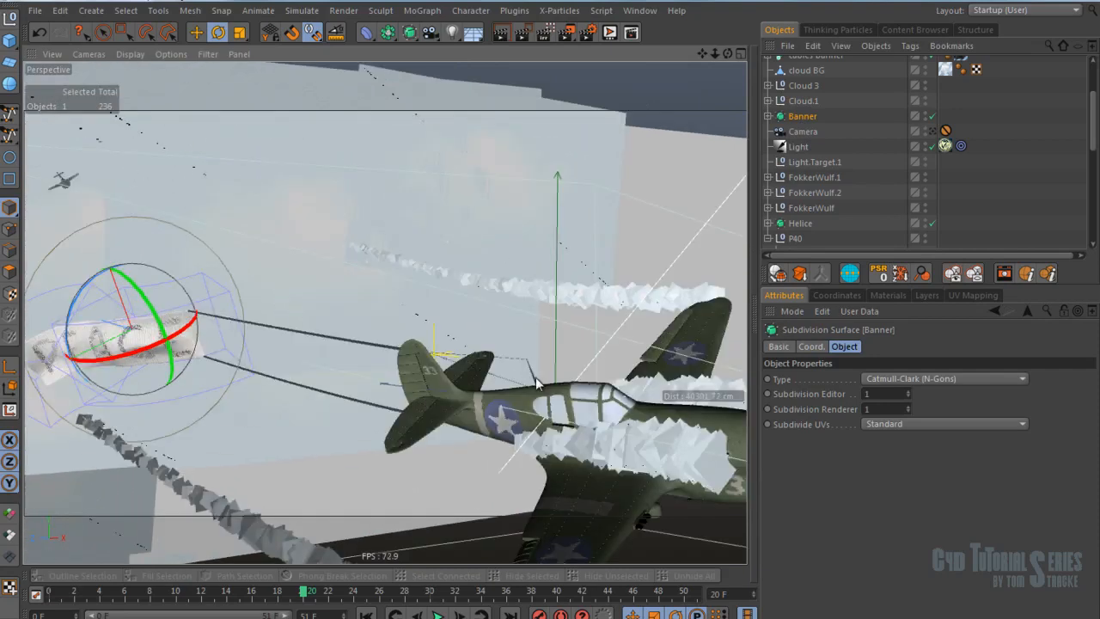
{"action": "left_click_drag", "start_coordinate": [581, 410], "coordinate": [443, 357], "text": "alt"}
{"action": "scroll", "coordinate": [391, 338], "scroll_direction": "up", "scroll_amount": 1}
{"action": "scroll", "coordinate": [395, 341], "scroll_direction": "down", "scroll_amount": 2}
{"action": "scroll", "coordinate": [502, 382], "scroll_direction": "up", "scroll_amount": 1}
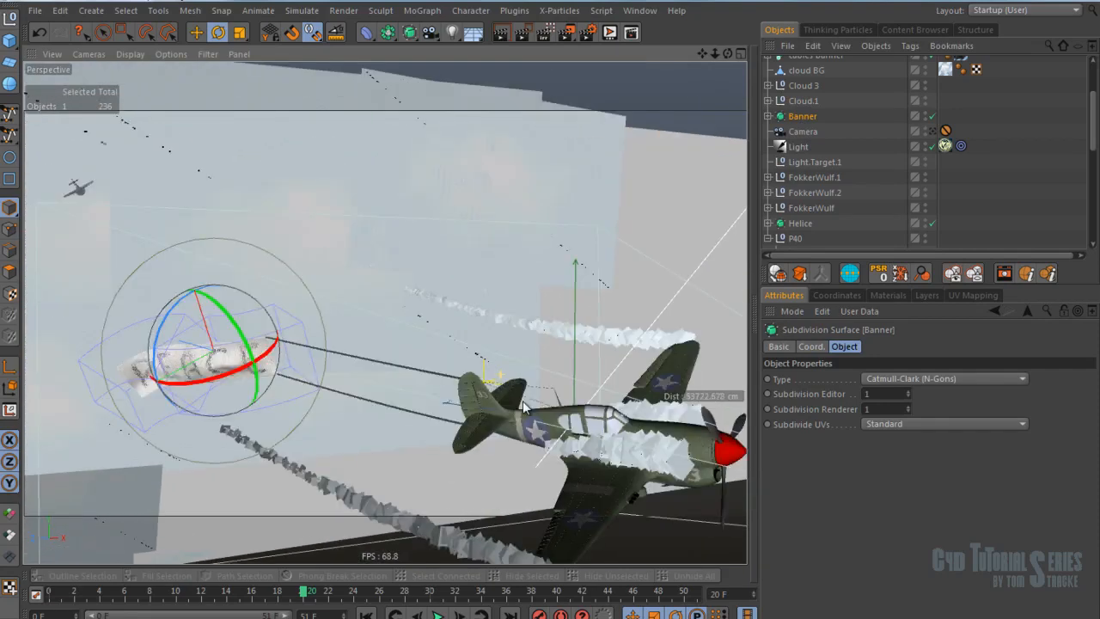
{"action": "left_click_drag", "start_coordinate": [625, 442], "coordinate": [612, 442], "text": "alt"}
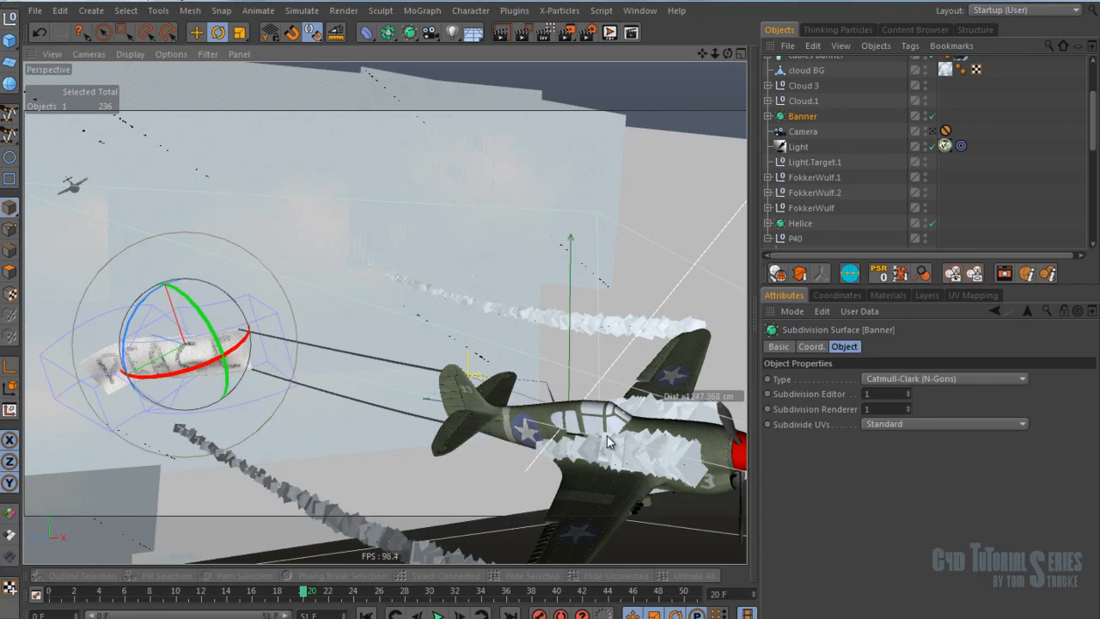
Step: Examine the pilot's face and helmet up close inside the cockpit
{"action": "scroll", "coordinate": [601, 434], "scroll_direction": "up", "scroll_amount": 3}
{"action": "left_click", "coordinate": [600, 400]}
{"action": "middle_click_drag", "start_coordinate": [597, 395], "coordinate": [465, 378], "text": "alt"}
{"action": "scroll", "coordinate": [489, 386], "scroll_direction": "up", "scroll_amount": 2}
{"action": "scroll", "coordinate": [486, 385], "scroll_direction": "up", "scroll_amount": 8}
{"action": "left_click_drag", "start_coordinate": [399, 324], "coordinate": [464, 496], "text": "alt"}
{"action": "middle_click_drag", "start_coordinate": [468, 288], "coordinate": [492, 601], "text": "alt"}
{"action": "scroll", "coordinate": [389, 309], "scroll_direction": "up", "scroll_amount": 6}
{"action": "scroll", "coordinate": [387, 309], "scroll_direction": "down", "scroll_amount": 5}
{"action": "left_click_drag", "start_coordinate": [388, 309], "coordinate": [281, 350], "text": "alt"}
{"action": "scroll", "coordinate": [281, 351], "scroll_direction": "down", "scroll_amount": 2}
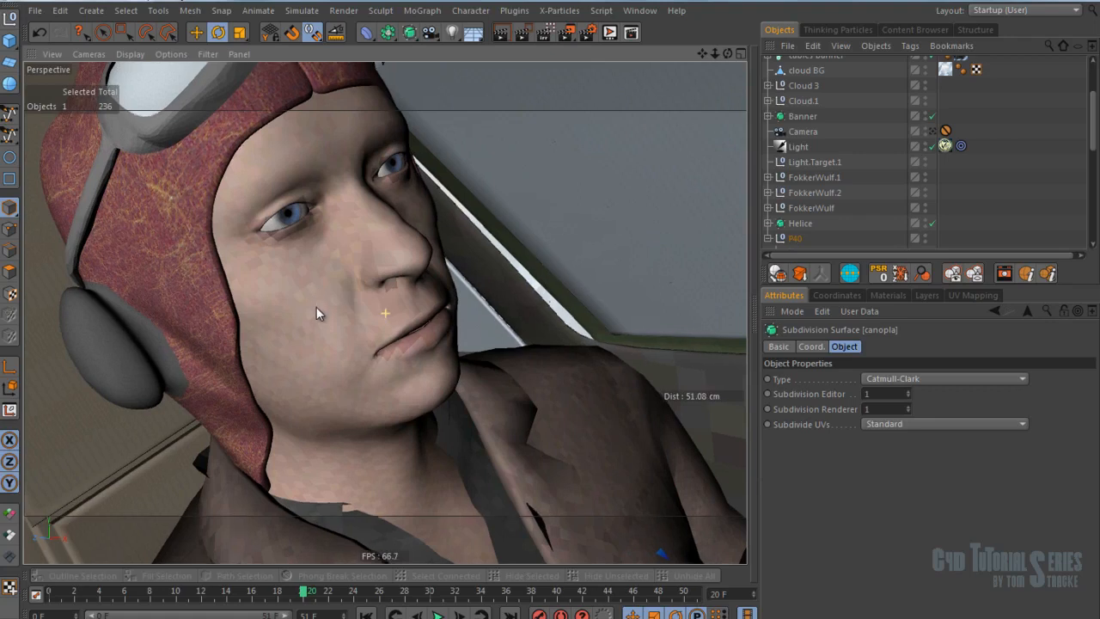
{"action": "left_click_drag", "start_coordinate": [316, 290], "coordinate": [318, 337], "text": "alt"}
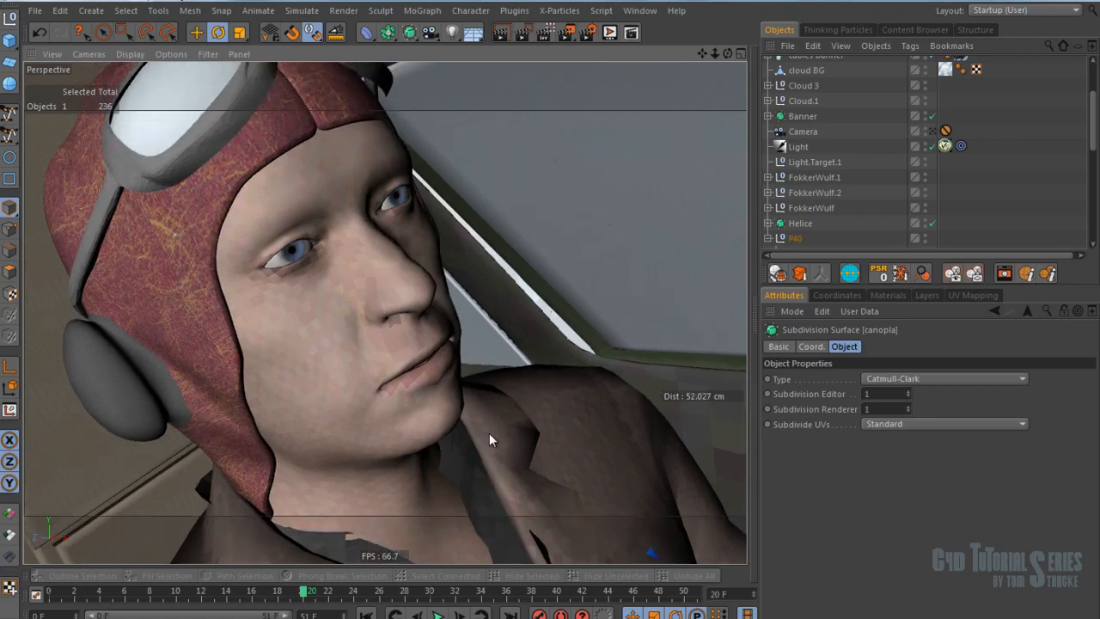
Step: Select the pilot, display the scene's materials, and pick the pilot's helmet with the Move tool
{"action": "left_click", "coordinate": [532, 414]}
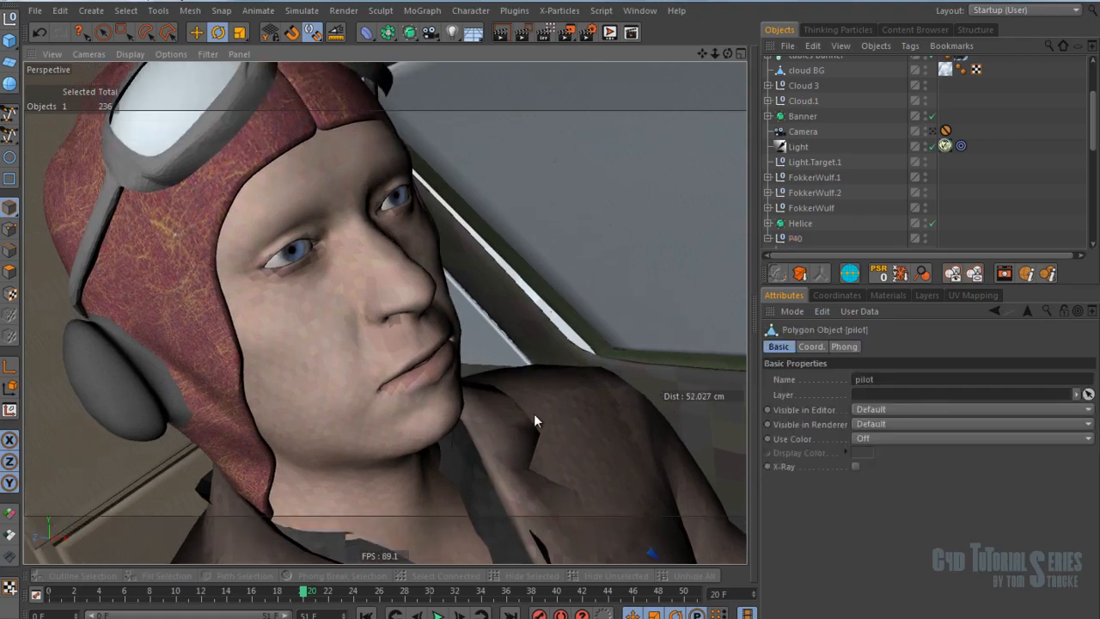
{"action": "left_click", "coordinate": [890, 296]}
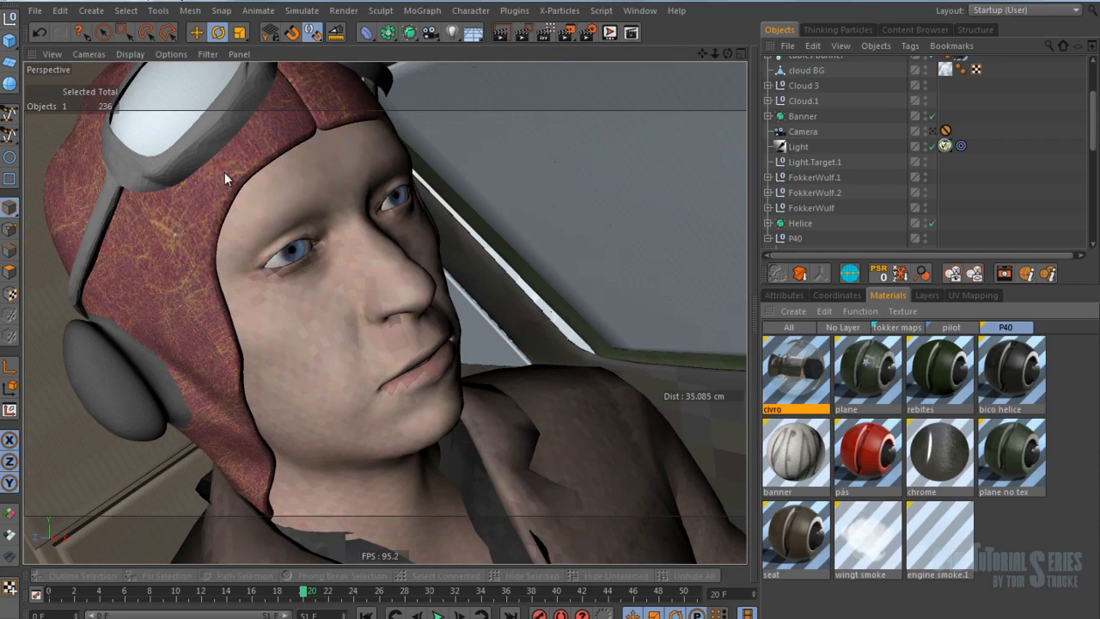
{"action": "left_click", "coordinate": [198, 253]}
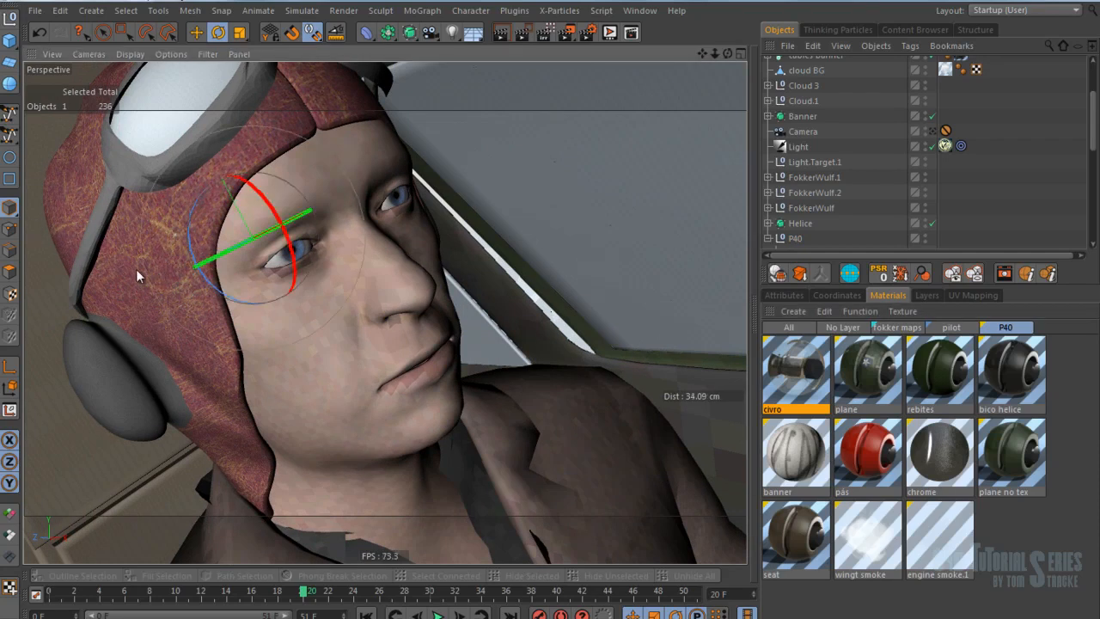
{"action": "key", "text": "e"}
{"action": "left_click_drag", "start_coordinate": [75, 141], "coordinate": [246, 409]}
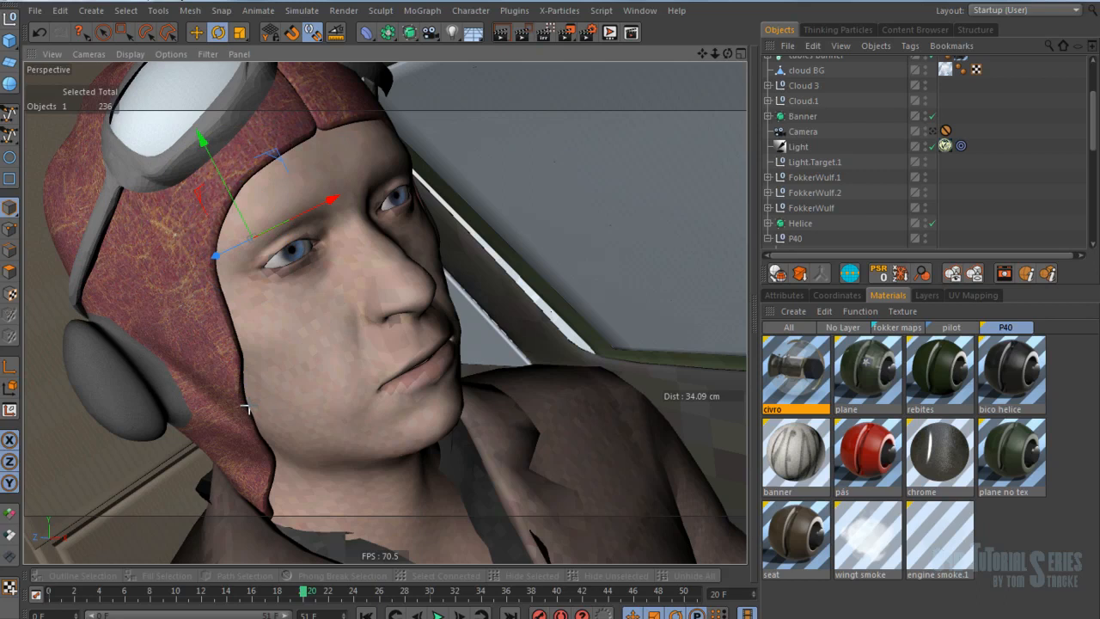
Step: Test-render a viewport region covering the side of the pilot's helmet and earpiece
{"action": "left_click_drag", "start_coordinate": [248, 409], "coordinate": [247, 407]}
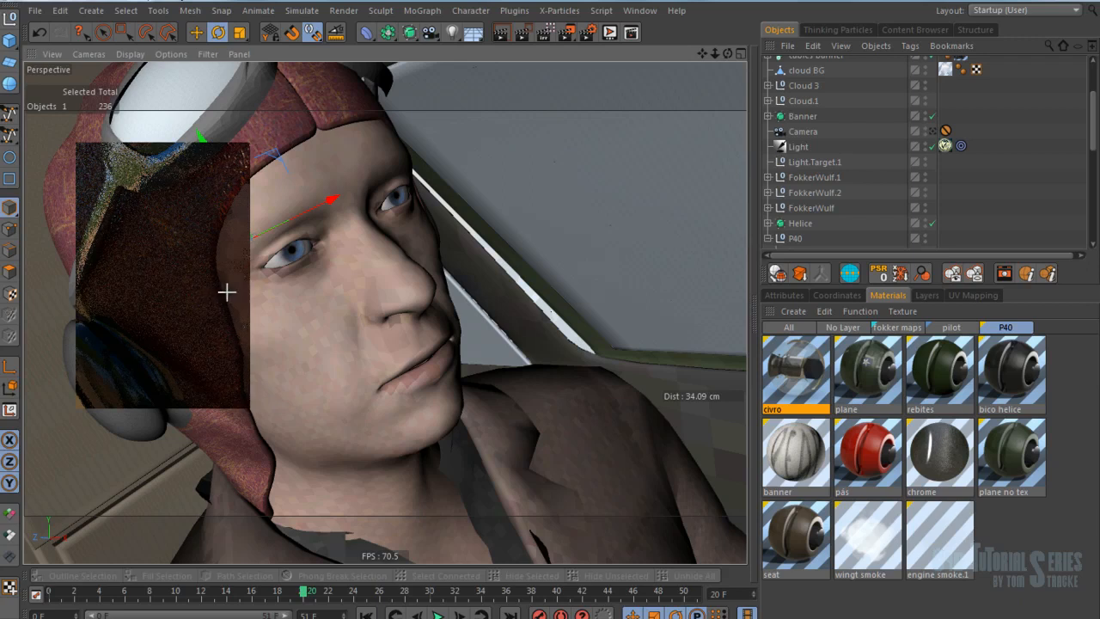
{"action": "scroll", "coordinate": [221, 301], "scroll_direction": "down", "scroll_amount": 10}
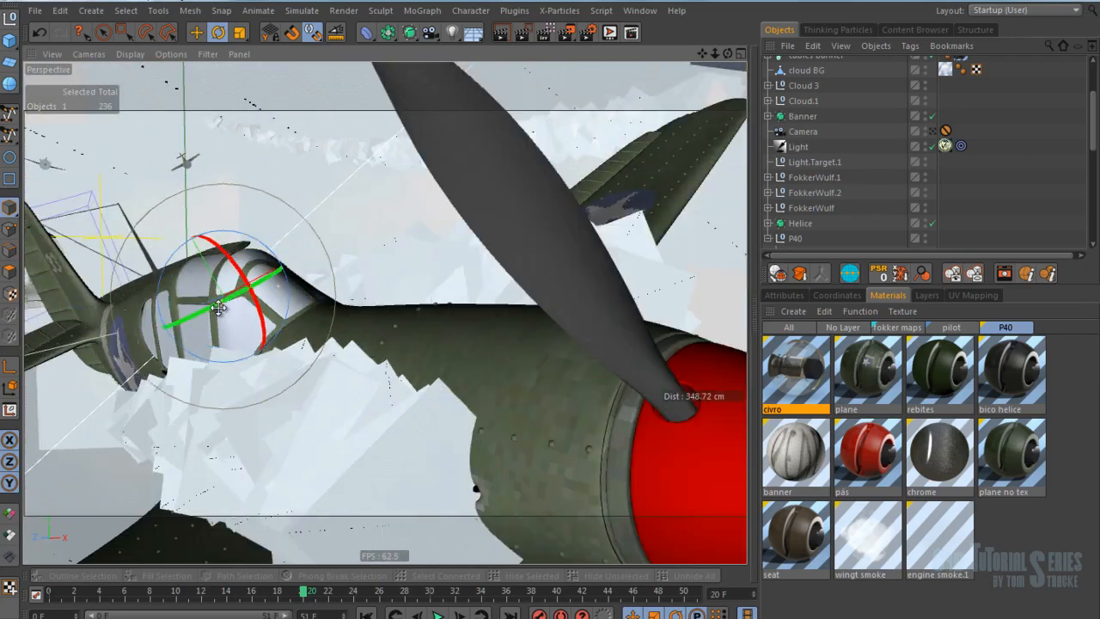
{"action": "scroll", "coordinate": [221, 304], "scroll_direction": "down", "scroll_amount": 8}
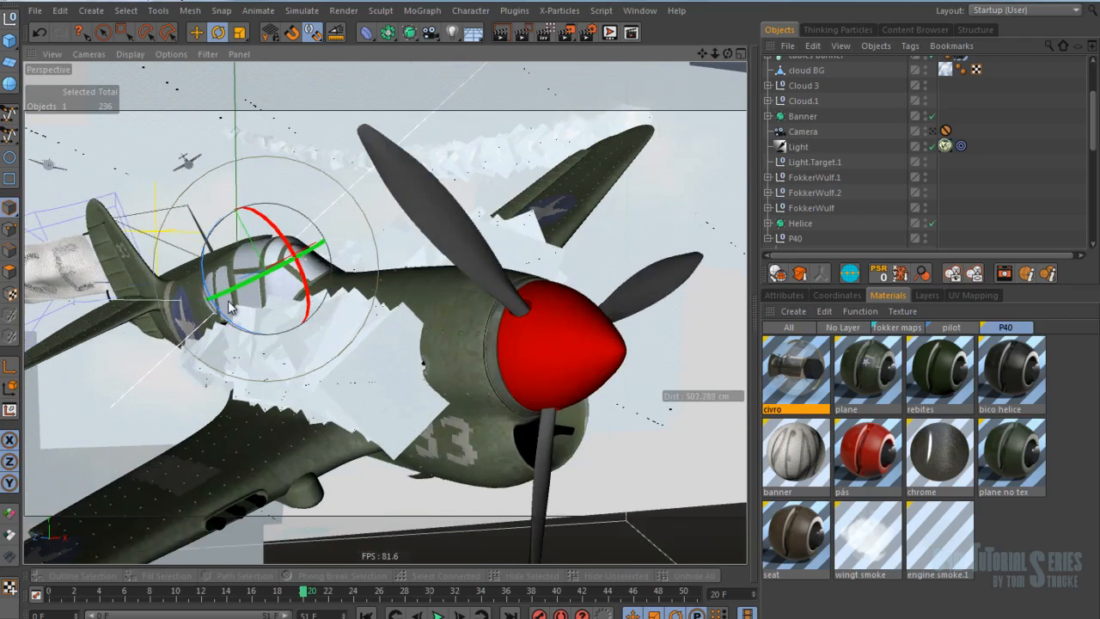
{"action": "scroll", "coordinate": [430, 350], "scroll_direction": "down", "scroll_amount": 3}
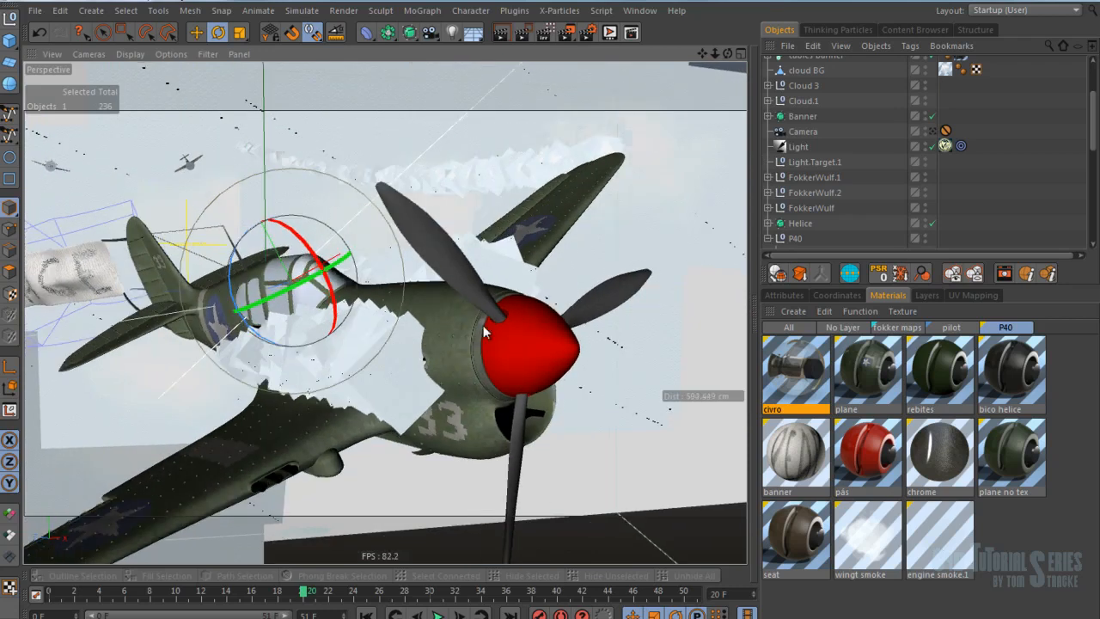
Step: Hide the Cloud 3, Cloud.1 and cloud BG objects in the scene hierarchy
{"action": "left_click", "coordinate": [527, 342]}
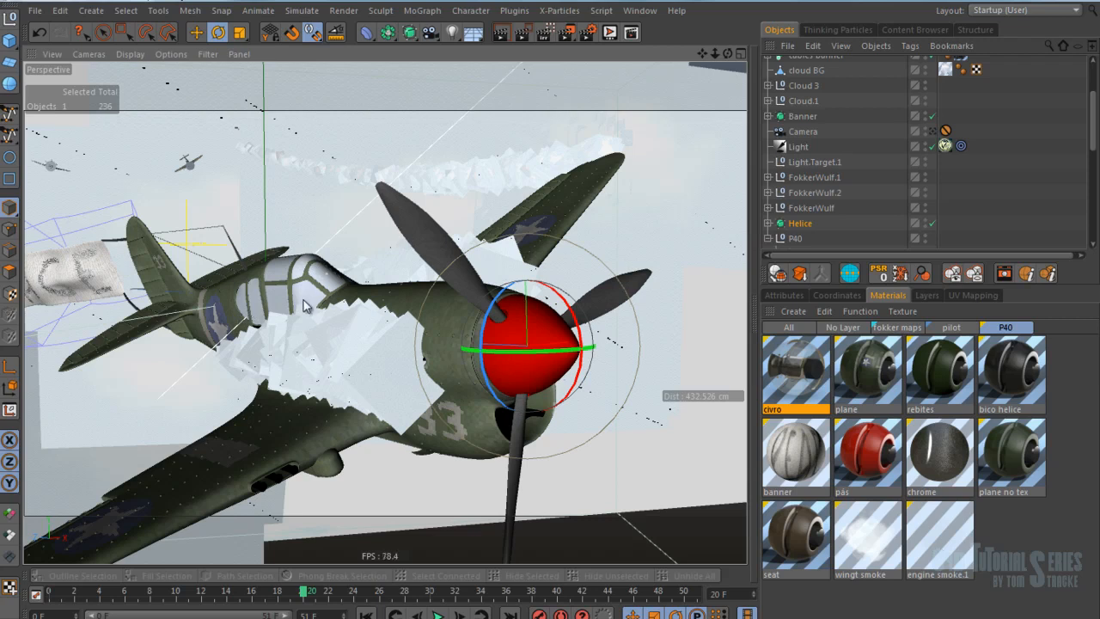
{"action": "scroll", "coordinate": [414, 326], "scroll_direction": "up", "scroll_amount": 3}
{"action": "middle_click_drag", "start_coordinate": [414, 321], "coordinate": [432, 326], "text": "alt"}
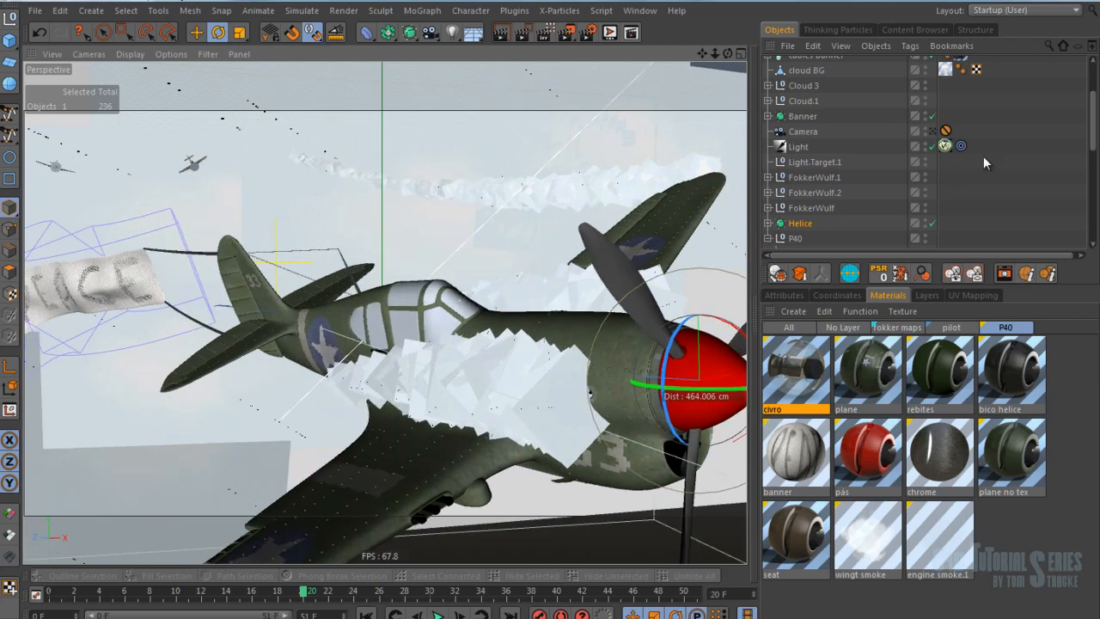
{"action": "scroll", "coordinate": [1007, 161], "scroll_direction": "up", "scroll_amount": 3}
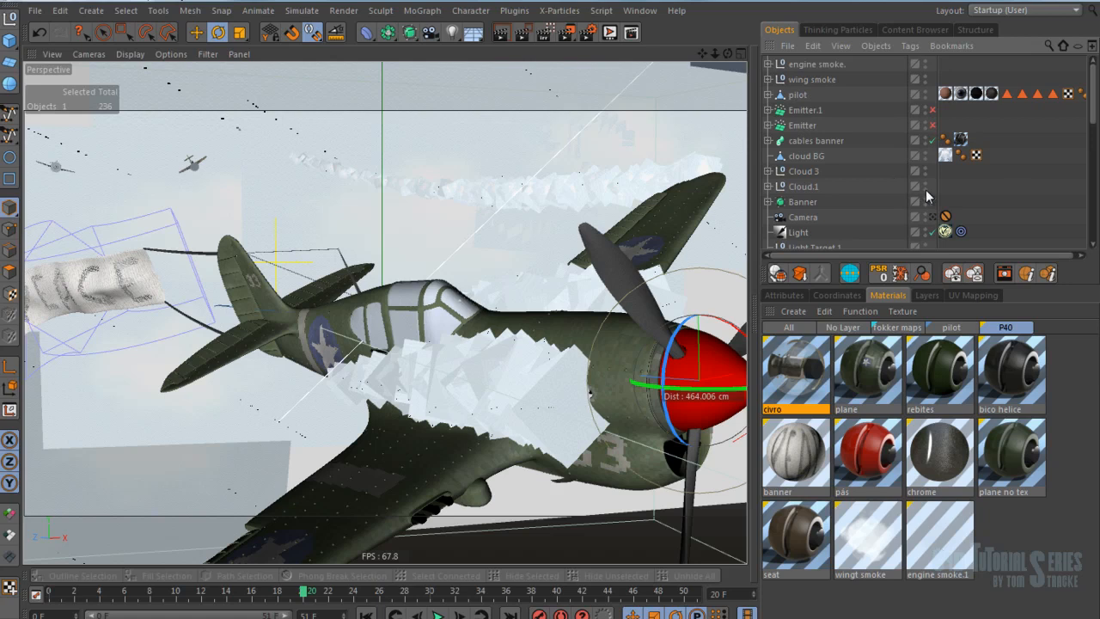
{"action": "left_click", "coordinate": [922, 171]}
{"action": "mouse_move", "coordinate": [927, 178]}
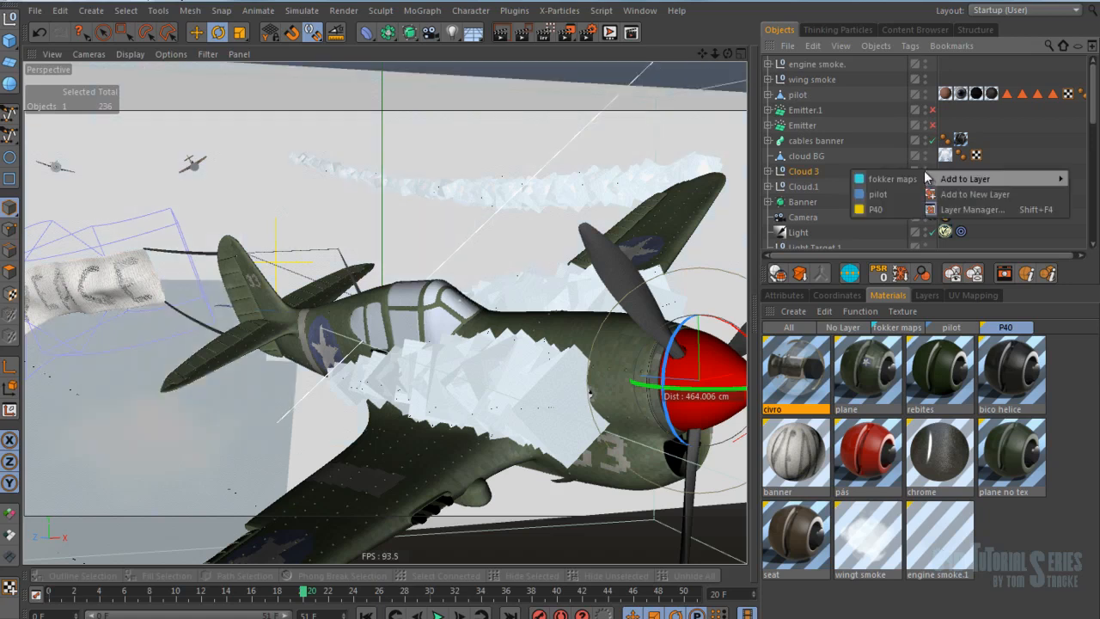
{"action": "left_click", "coordinate": [1025, 163]}
{"action": "left_click", "coordinate": [926, 170]}
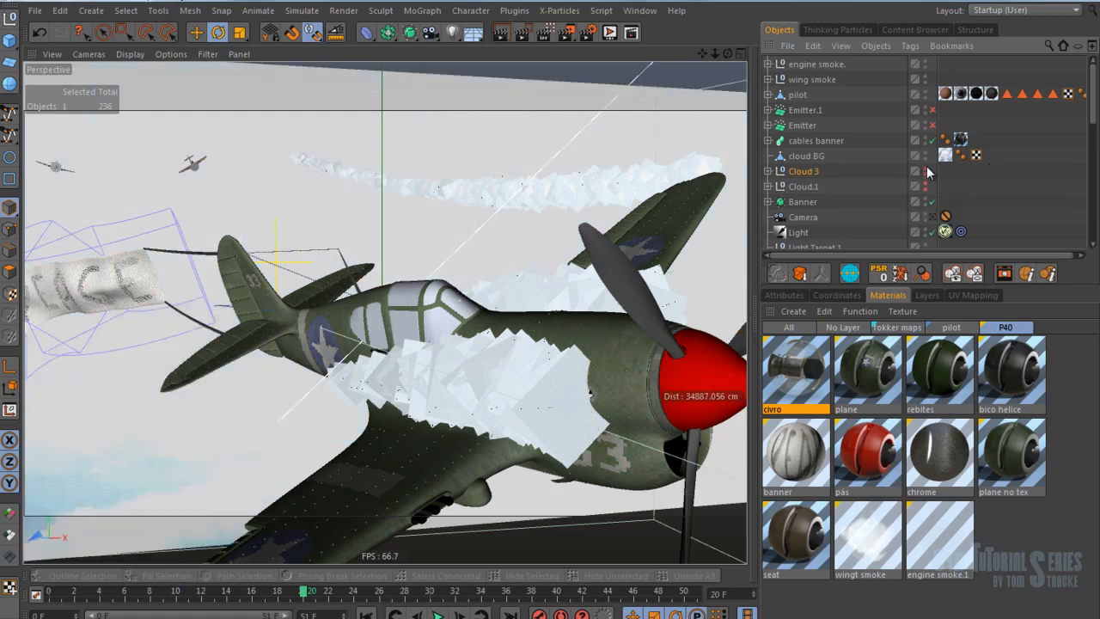
{"action": "left_click", "coordinate": [925, 155]}
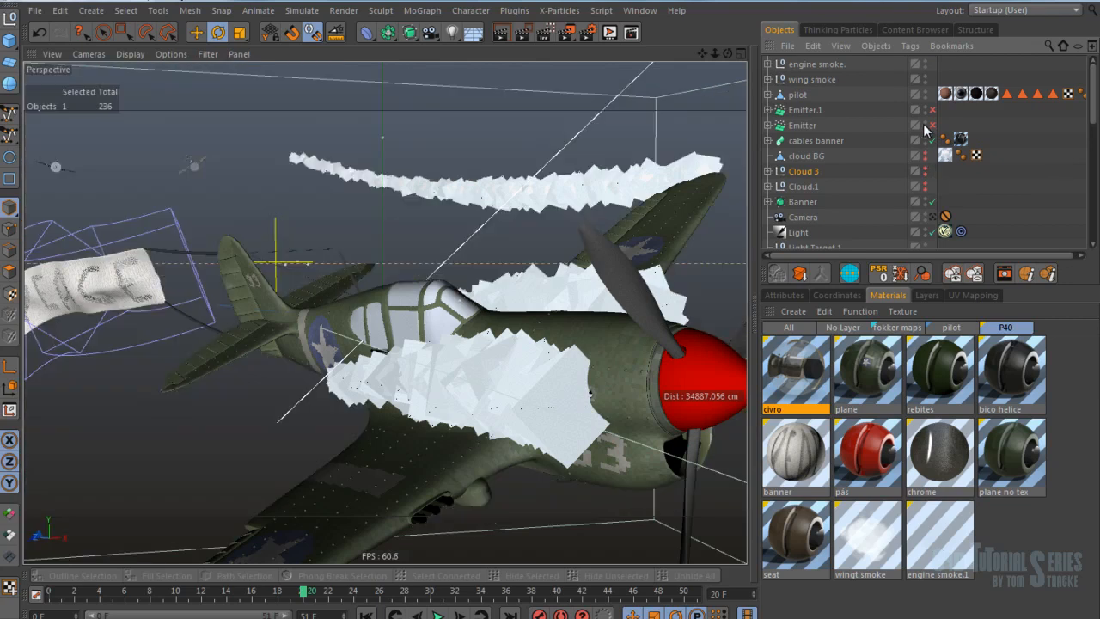
Step: Enable Emitter and Emitter.1, and play the animation from the start with the distant enemy planes in view
{"action": "mouse_move", "coordinate": [244, 169]}
{"action": "middle_mouse_down", "text": "alt"}
{"action": "mouse_move", "coordinate": [287, 179]}
{"action": "mouse_move", "coordinate": [275, 177]}
{"action": "middle_mouse_up", "text": "alt"}
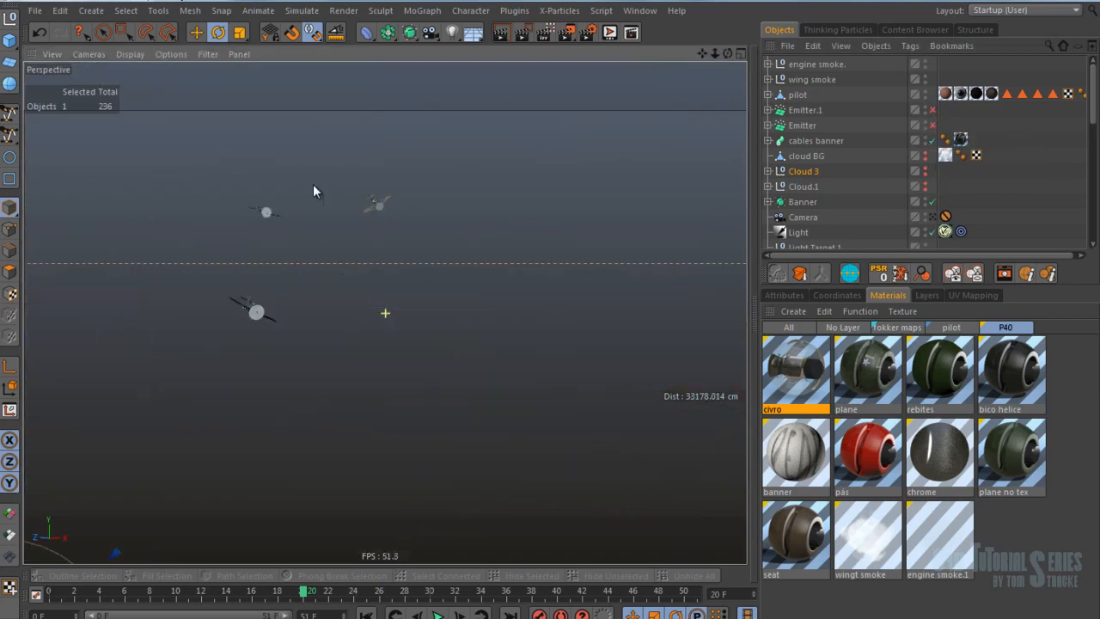
{"action": "left_click_drag", "start_coordinate": [63, 593], "coordinate": [467, 602]}
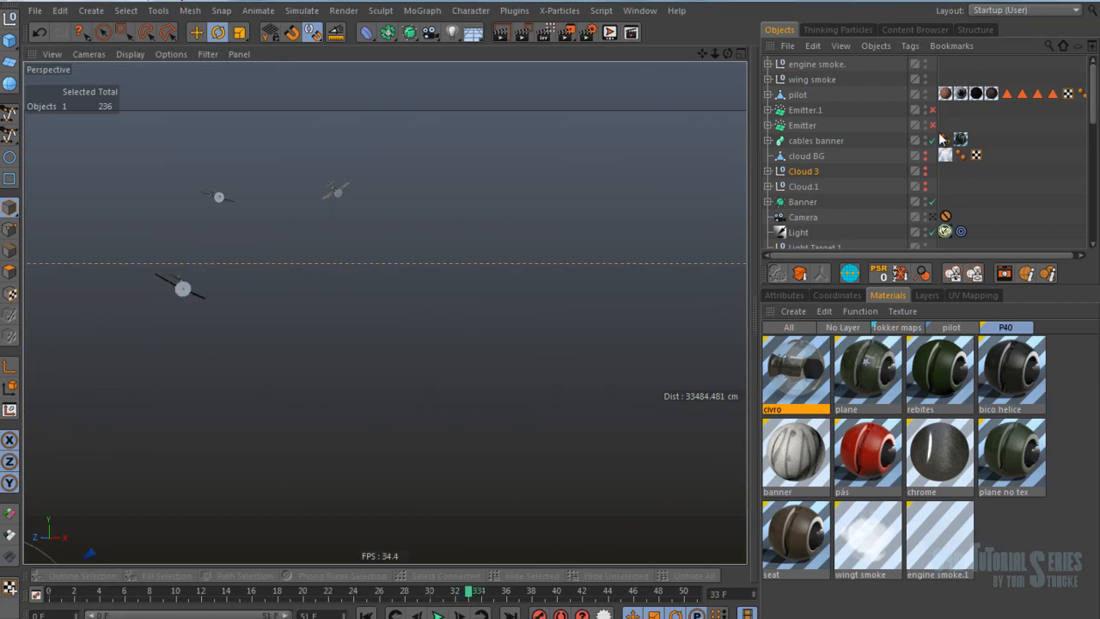
{"action": "left_click", "coordinate": [932, 125]}
{"action": "left_click", "coordinate": [932, 110]}
{"action": "left_click", "coordinate": [366, 614]}
{"action": "left_click", "coordinate": [437, 615]}
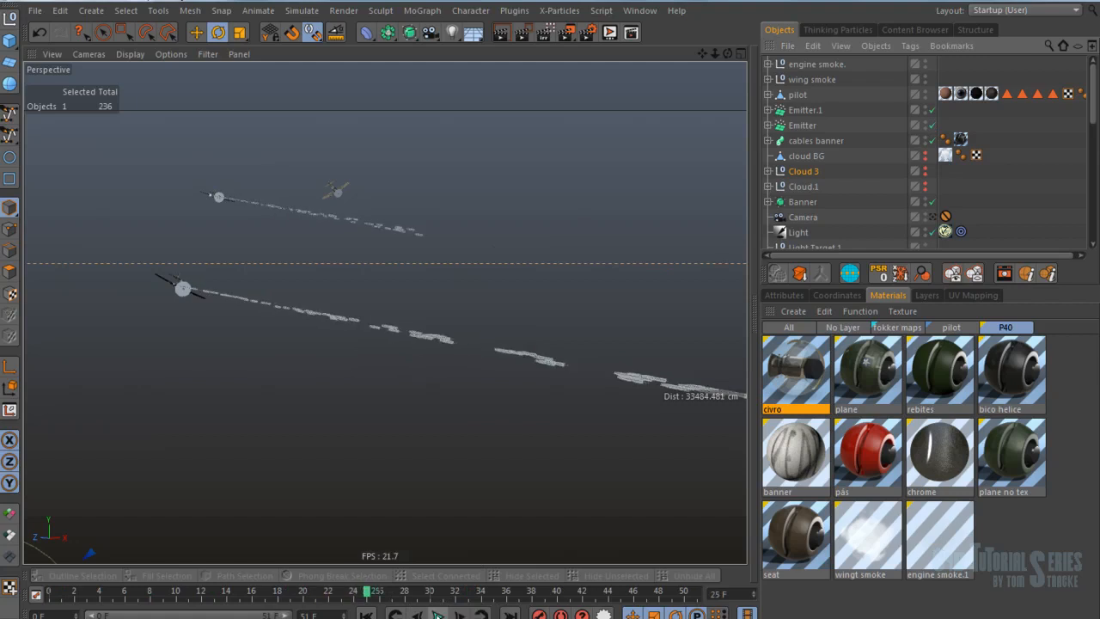
Step: Select and frame the P-40, set the timeline to frame 47, and examine the emitted particles and wingtip smoke
{"action": "left_click_drag", "start_coordinate": [505, 387], "coordinate": [514, 464], "text": "alt"}
{"action": "left_click", "coordinate": [514, 465]}
{"action": "key", "text": "space"}
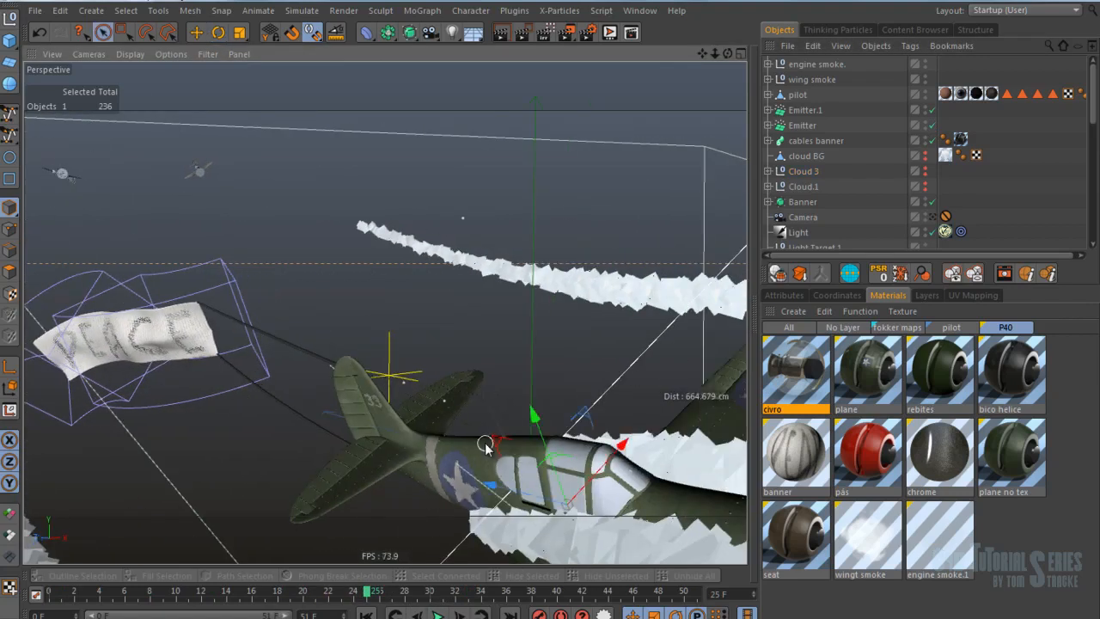
{"action": "key", "text": "o"}
{"action": "mouse_move", "coordinate": [390, 344]}
{"action": "left_mouse_down", "text": "alt"}
{"action": "mouse_move", "coordinate": [354, 337]}
{"action": "mouse_move", "coordinate": [376, 346]}
{"action": "left_mouse_up", "text": "alt"}
{"action": "left_click_drag", "start_coordinate": [54, 592], "coordinate": [646, 605]}
{"action": "left_click_drag", "start_coordinate": [276, 296], "coordinate": [163, 470], "text": "alt"}
{"action": "right_click_drag", "start_coordinate": [163, 469], "coordinate": [210, 463], "text": "alt"}
{"action": "mouse_move", "coordinate": [424, 396]}
{"action": "left_mouse_down", "text": "alt"}
{"action": "mouse_move", "coordinate": [478, 393]}
{"action": "mouse_move", "coordinate": [410, 393]}
{"action": "left_mouse_up", "text": "alt"}
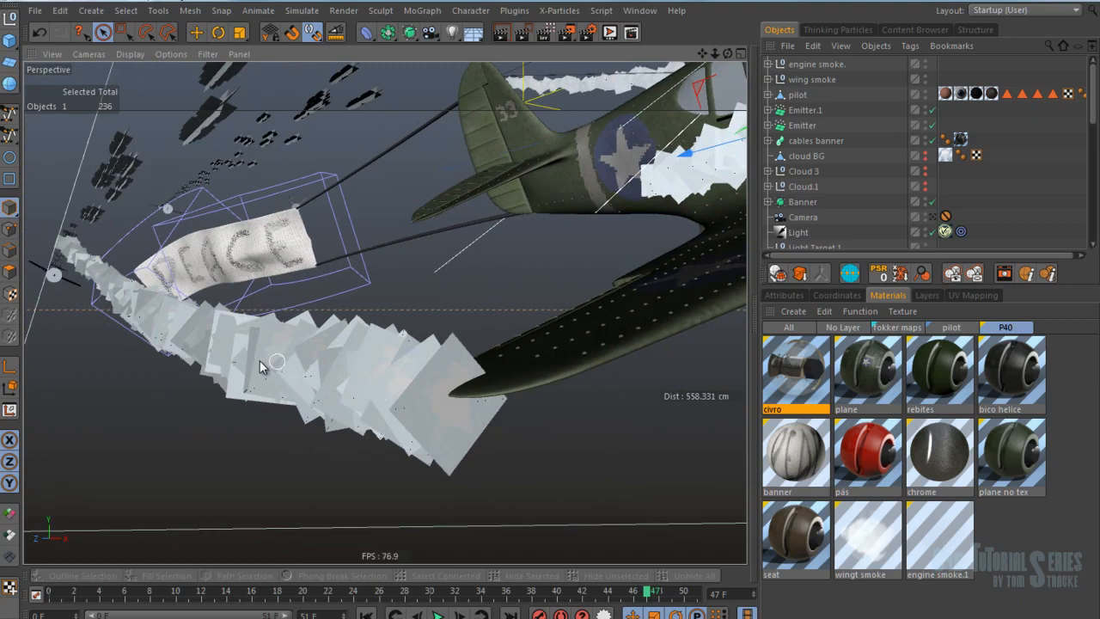
Step: Open the wingt smoke material and review its Luminosity Layer and Material Weight settings
{"action": "double_click", "coordinate": [876, 547]}
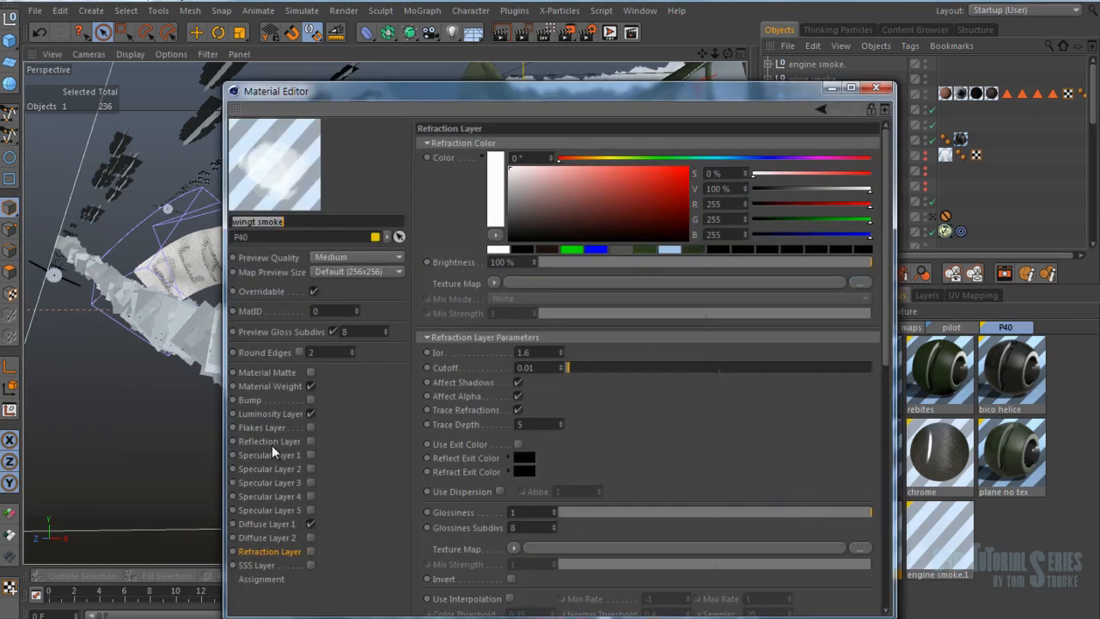
{"action": "left_click", "coordinate": [270, 413]}
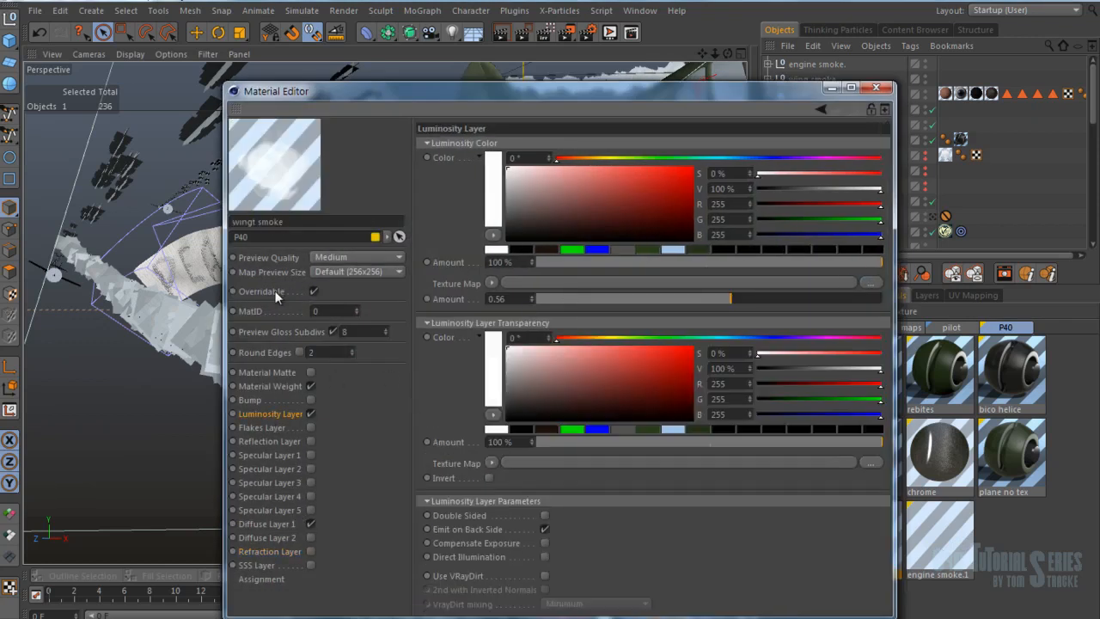
{"action": "left_click", "coordinate": [272, 384]}
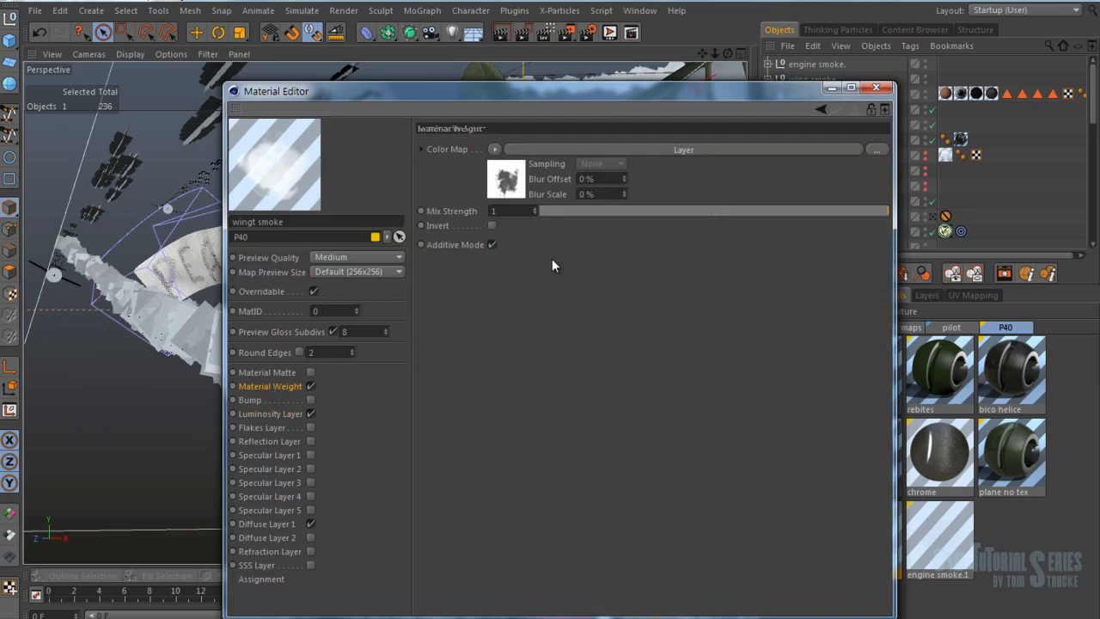
Step: Inspect the Gradient and Noise shaders in the smoke's Material Weight map, check Diffuse Layer 1, and close the material
{"action": "left_click", "coordinate": [512, 183]}
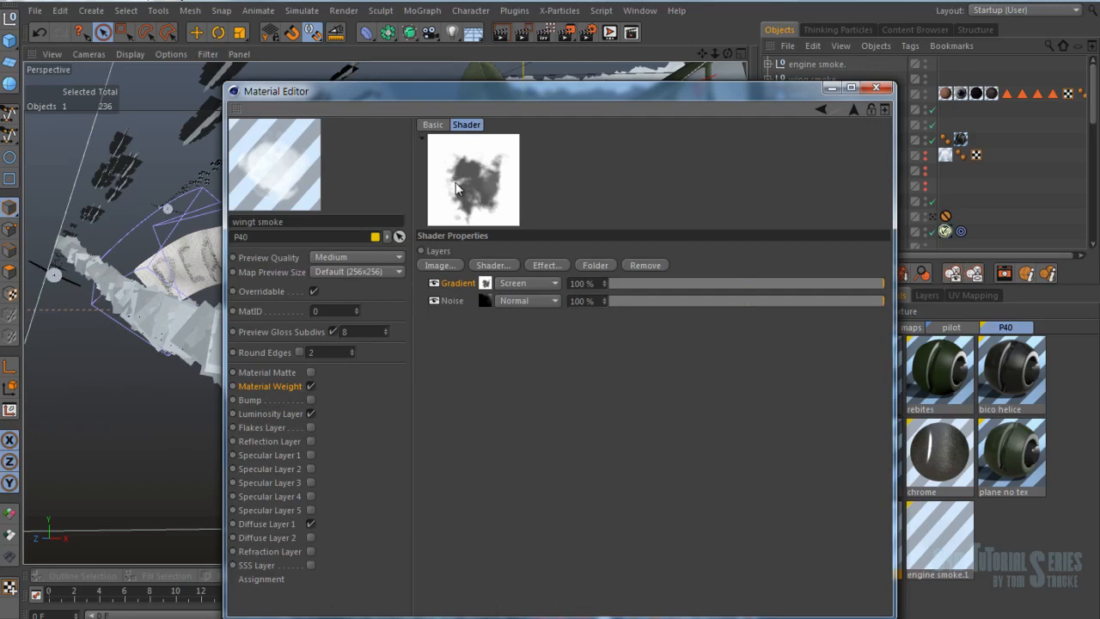
{"action": "left_click", "coordinate": [486, 283]}
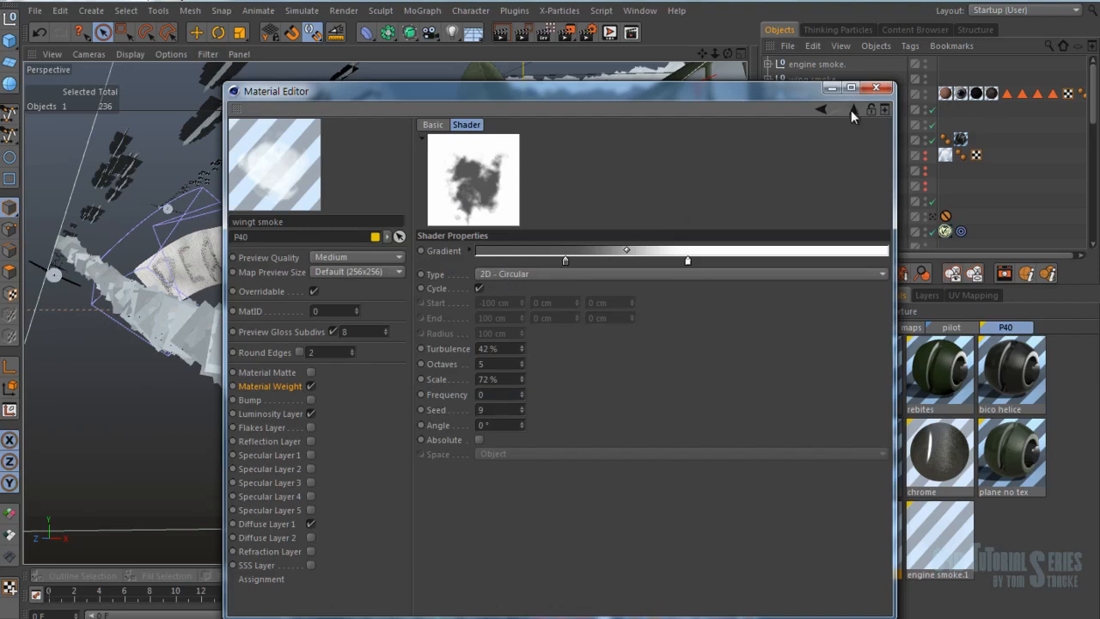
{"action": "left_click", "coordinate": [850, 109]}
{"action": "left_click", "coordinate": [485, 301]}
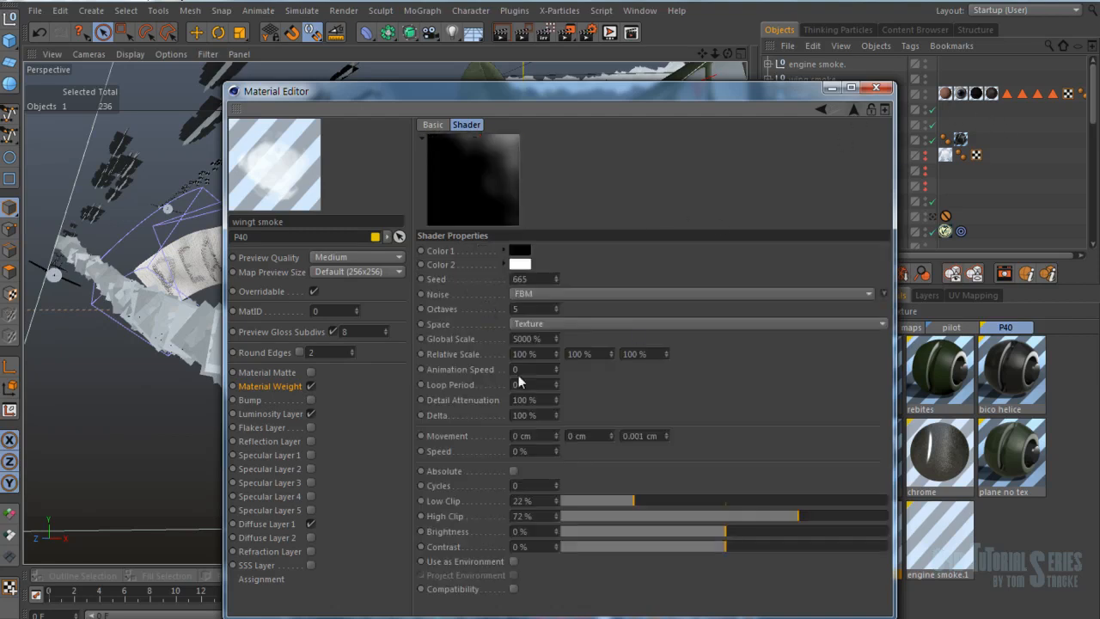
{"action": "left_click", "coordinate": [554, 338]}
{"action": "left_click", "coordinate": [854, 110]}
{"action": "left_click", "coordinate": [278, 523]}
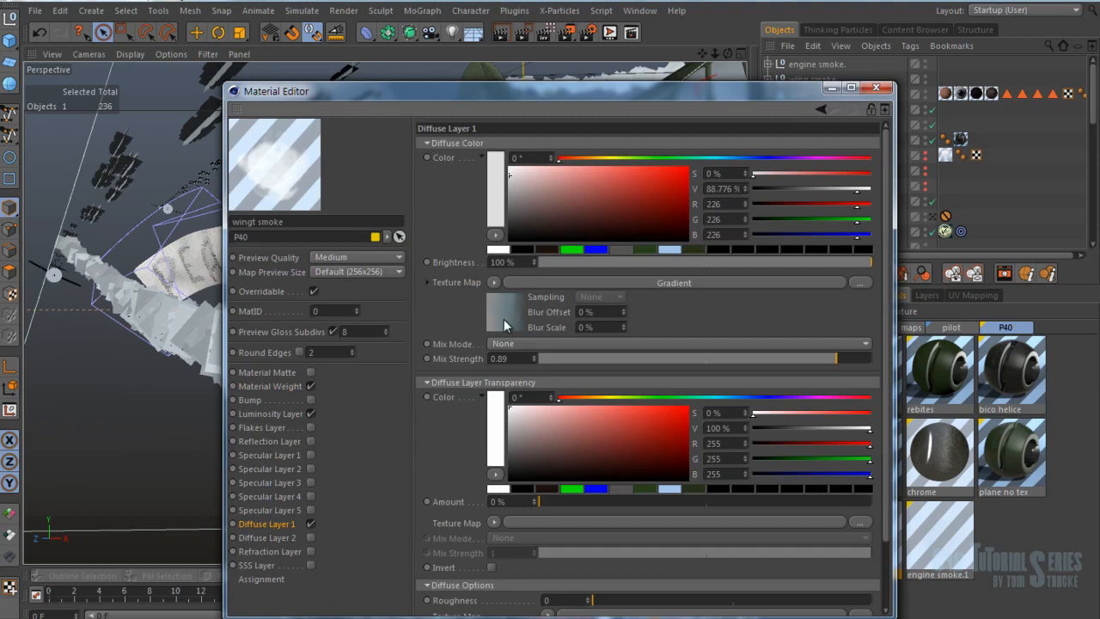
{"action": "left_click", "coordinate": [876, 90]}
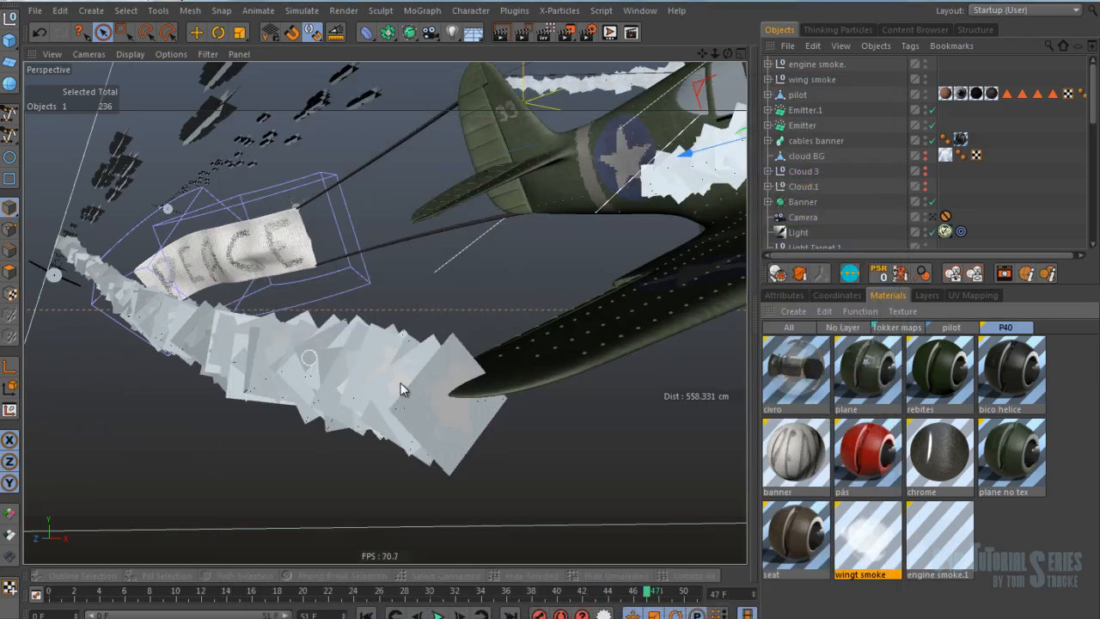
Step: Select the propeller at the P-40's nose and activate the Move tool
{"action": "left_click_drag", "start_coordinate": [381, 398], "coordinate": [567, 303], "text": "alt"}
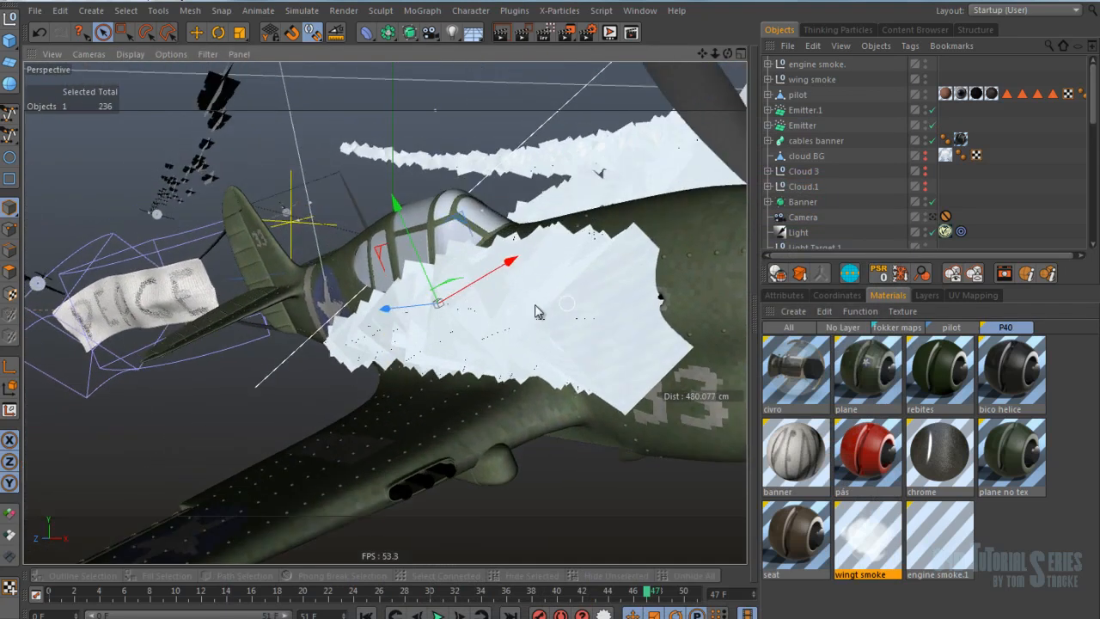
{"action": "left_click_drag", "start_coordinate": [494, 311], "coordinate": [535, 312], "text": "alt"}
{"action": "left_click", "coordinate": [457, 315]}
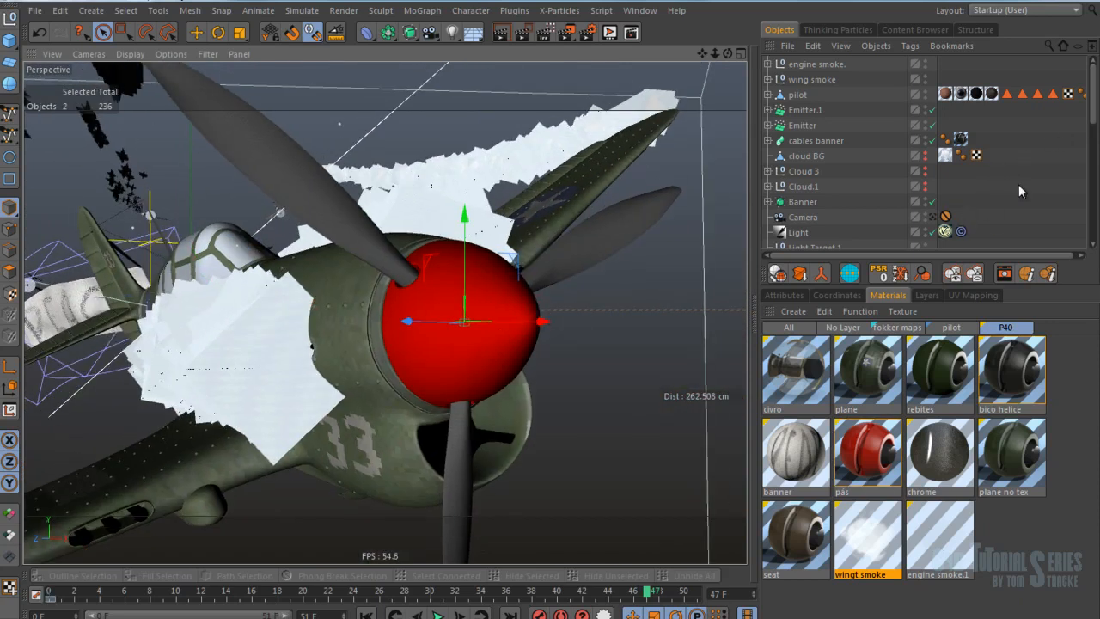
{"action": "scroll", "coordinate": [1014, 185], "scroll_direction": "down", "scroll_amount": 5}
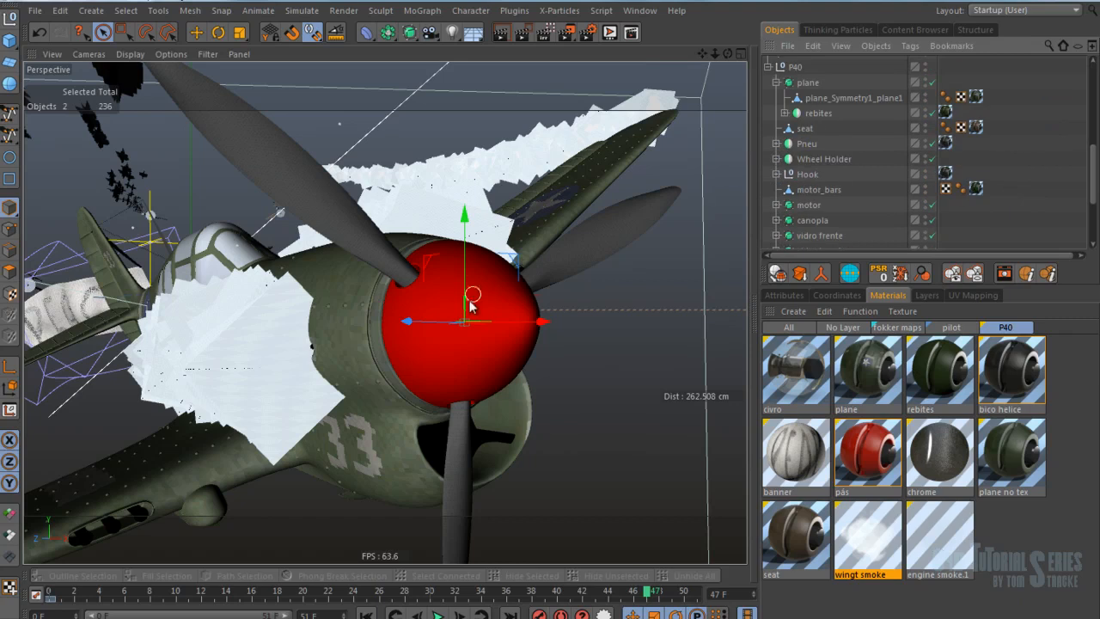
{"action": "left_click", "coordinate": [506, 306]}
{"action": "key", "text": "e"}
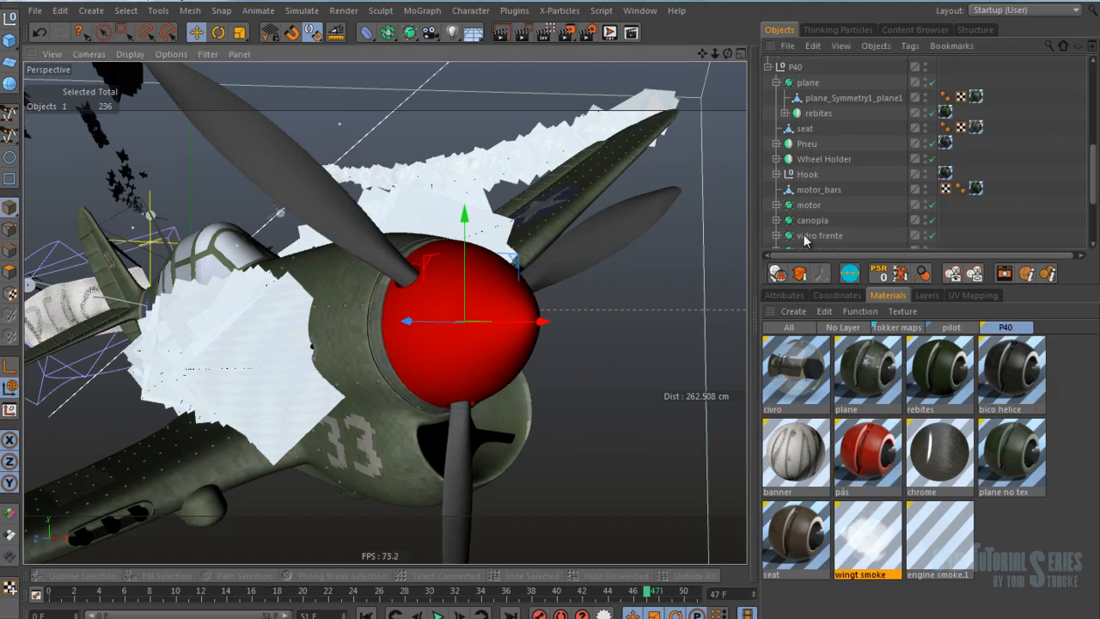
Step: Expand the Helice object and show the VrayMotionBlur tag parameters of bico helice.1
{"action": "scroll", "coordinate": [997, 181], "scroll_direction": "up", "scroll_amount": 1}
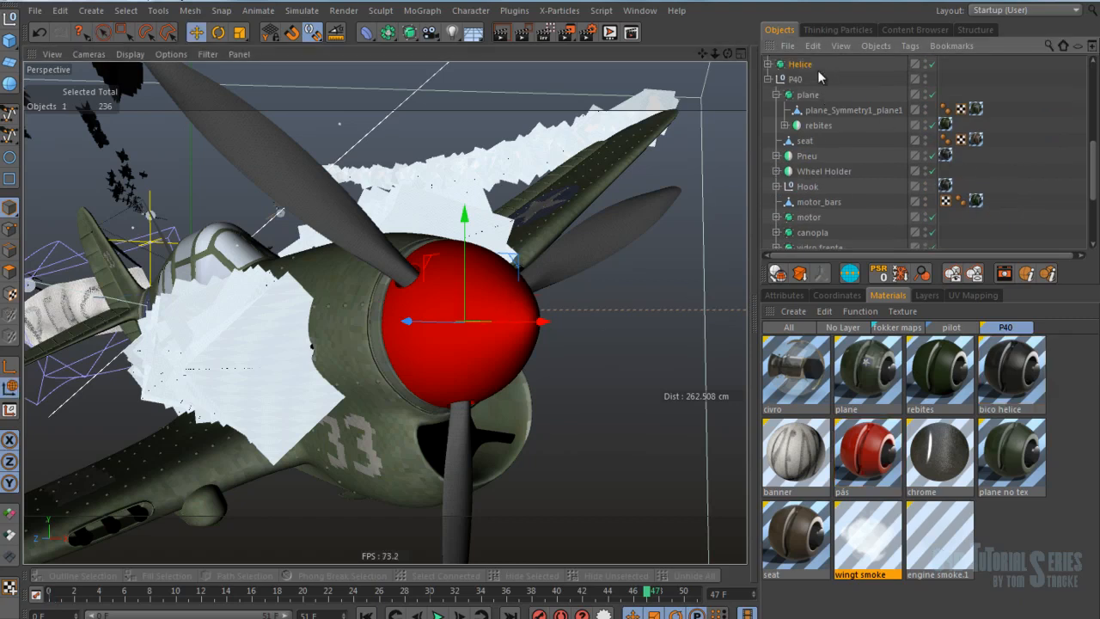
{"action": "left_click", "coordinate": [768, 65]}
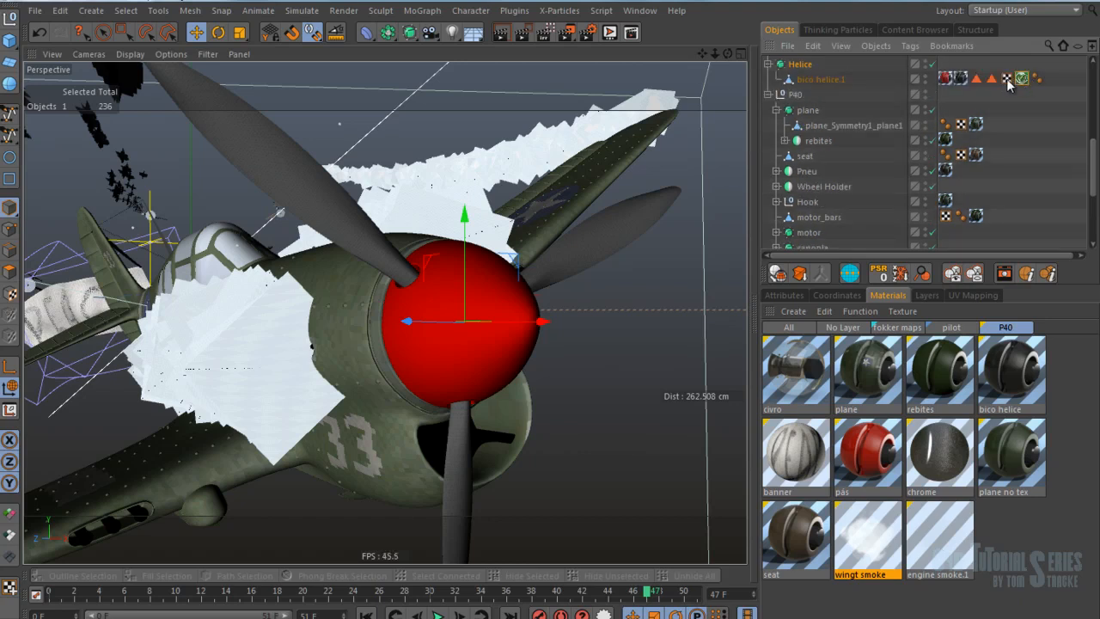
{"action": "left_click", "coordinate": [794, 295]}
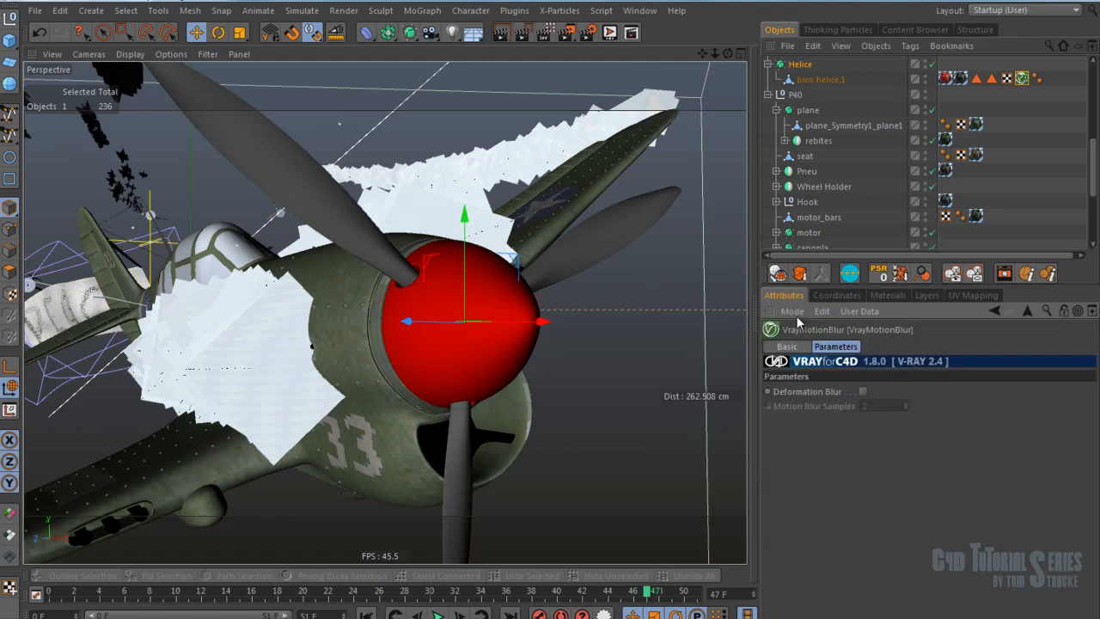
Step: Examine the propeller, smoke planes and particle trails around the P-40 from several angles
{"action": "left_click_drag", "start_coordinate": [482, 266], "coordinate": [403, 290], "text": "alt"}
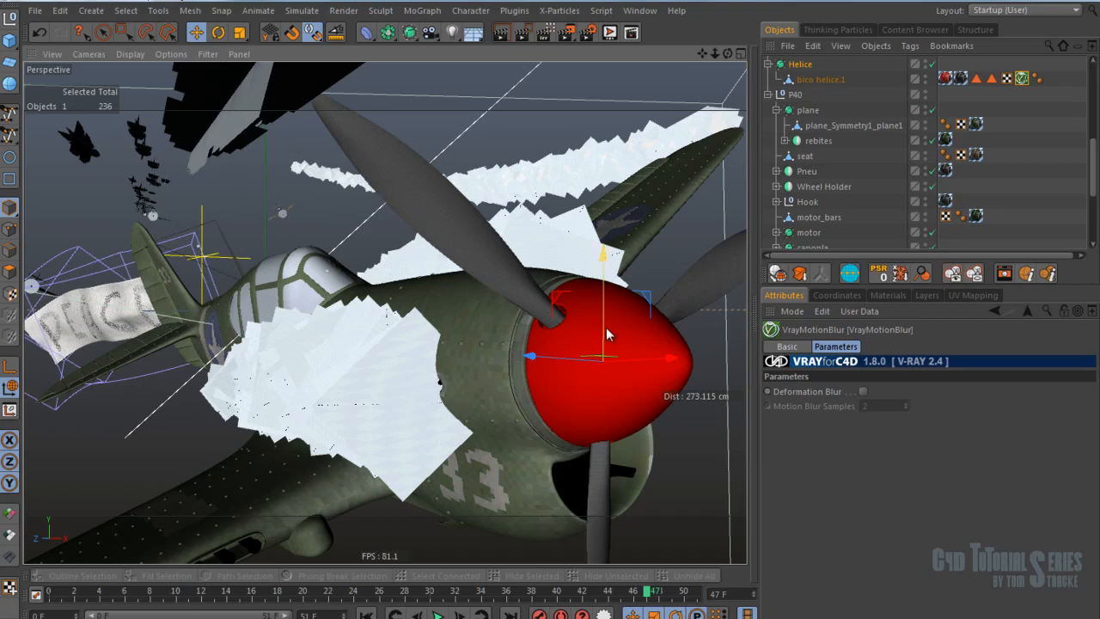
{"action": "middle_click_drag", "start_coordinate": [638, 332], "coordinate": [594, 300], "text": "alt"}
{"action": "right_click_drag", "start_coordinate": [594, 303], "coordinate": [544, 275], "text": "alt"}
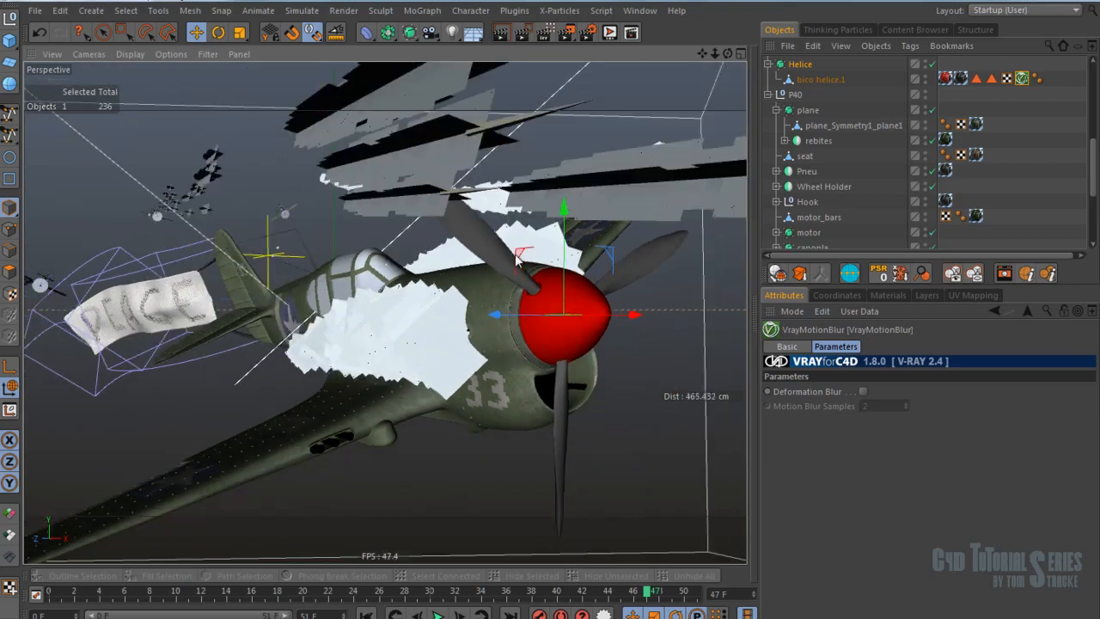
{"action": "middle_click_drag", "start_coordinate": [559, 332], "coordinate": [542, 363], "text": "alt"}
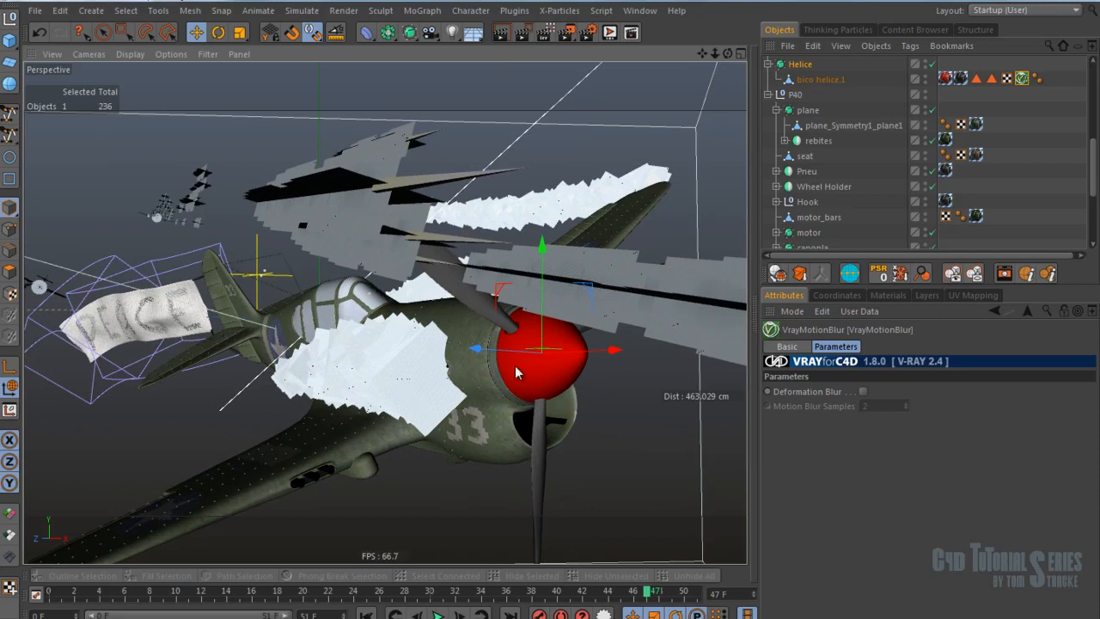
{"action": "left_click_drag", "start_coordinate": [508, 383], "coordinate": [270, 259], "text": "alt"}
{"action": "scroll", "coordinate": [455, 306], "scroll_direction": "up", "scroll_amount": 3}
{"action": "mouse_move", "coordinate": [412, 330]}
{"action": "left_mouse_down", "text": "alt"}
{"action": "mouse_move", "coordinate": [348, 350]}
{"action": "mouse_move", "coordinate": [402, 329]}
{"action": "left_mouse_up", "text": "alt"}
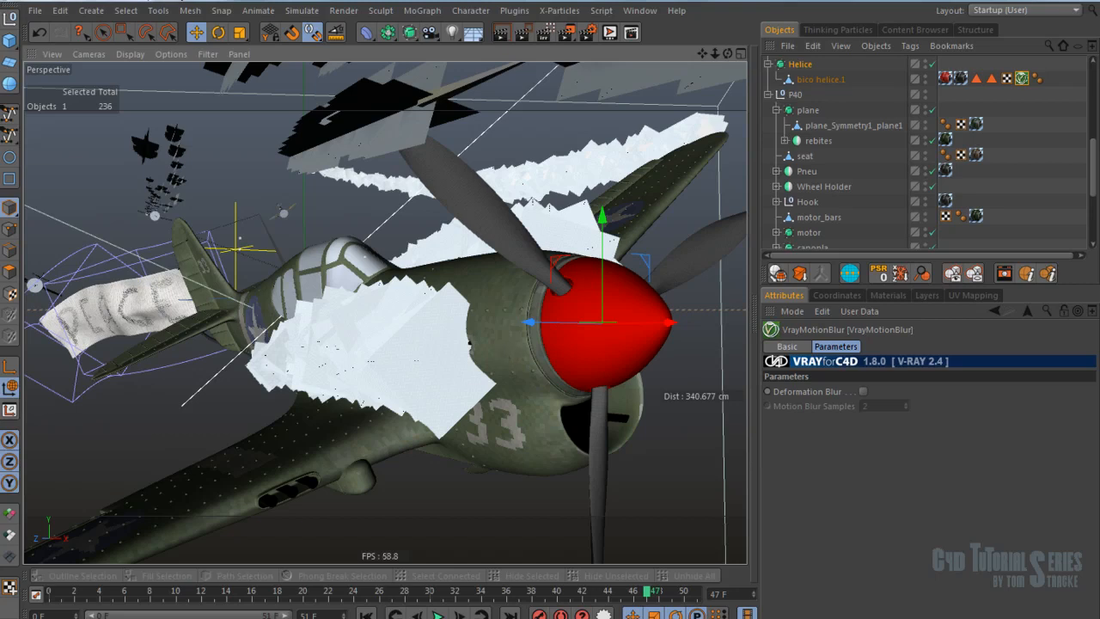
Step: Switch to Windows Photo Viewer to view the finished P-40 image with the PEACE banner
{"action": "left_click", "coordinate": [370, 616]}
{"action": "left_click", "coordinate": [145, 580]}
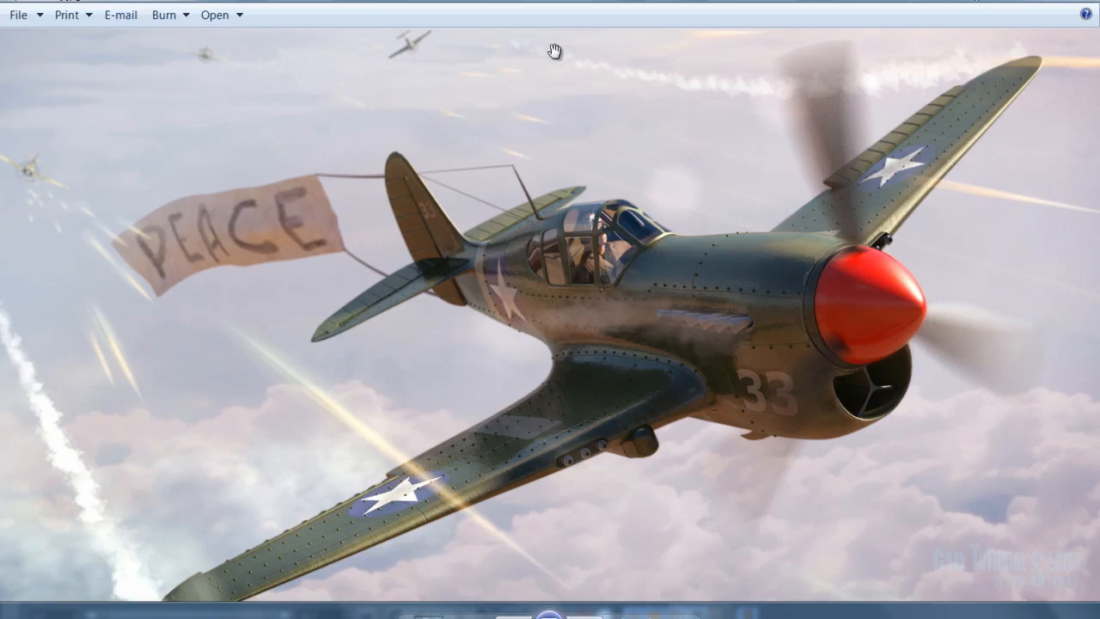
Step: Inspect the banner, tracer streaks and smoke trails in the finished P-40 image, and switch back to Cinema 4D
{"action": "left_click_drag", "start_coordinate": [34, 392], "coordinate": [241, 416]}
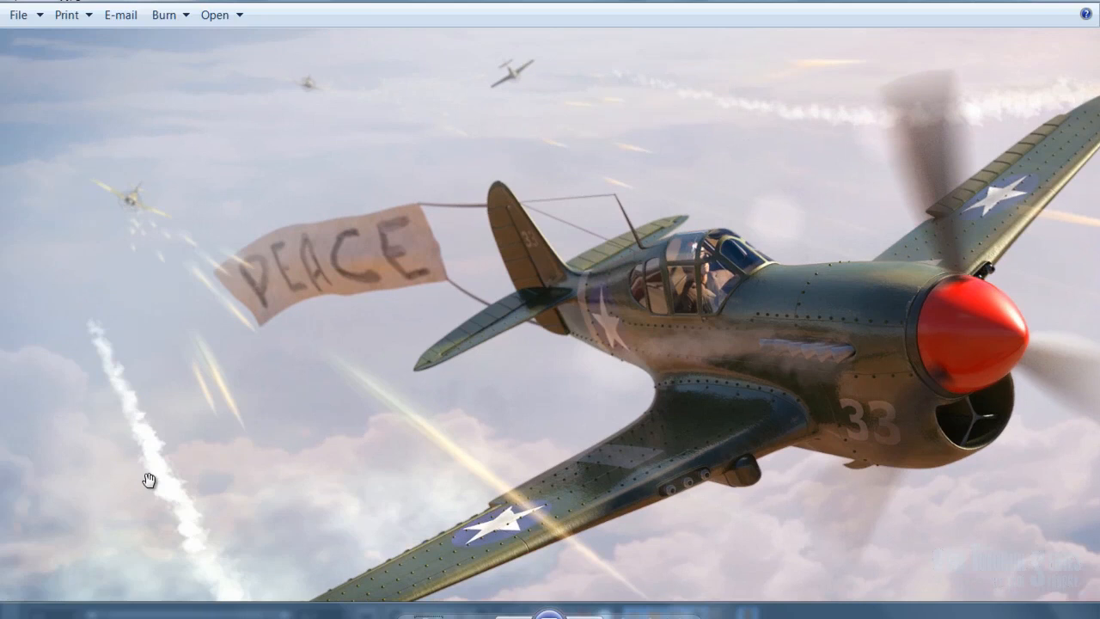
{"action": "left_click_drag", "start_coordinate": [721, 530], "coordinate": [692, 402]}
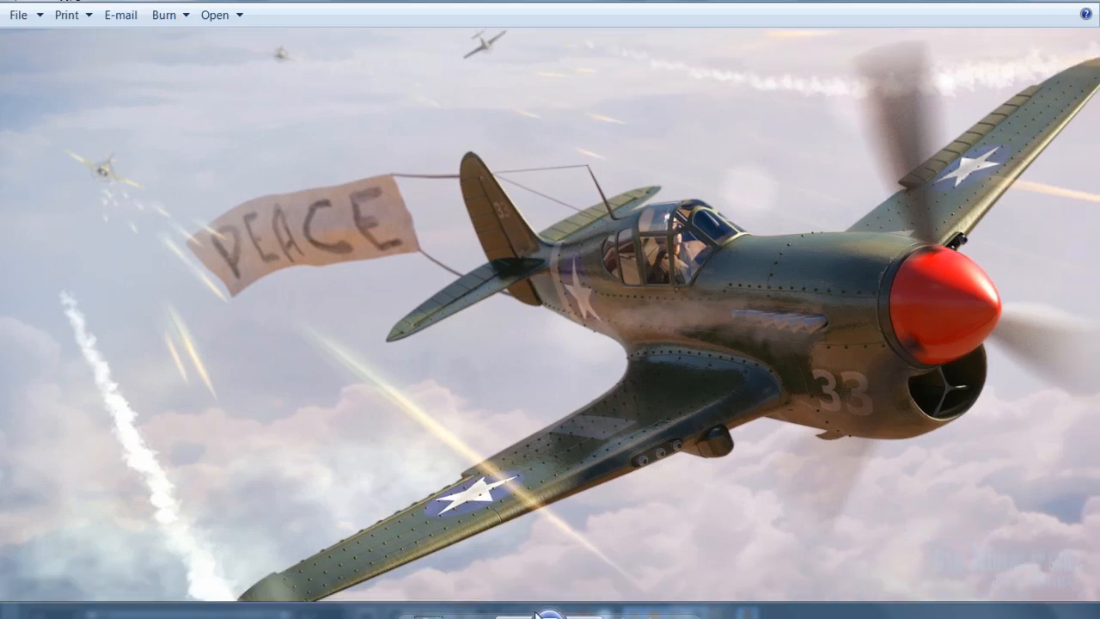
{"action": "left_click", "coordinate": [427, 616]}
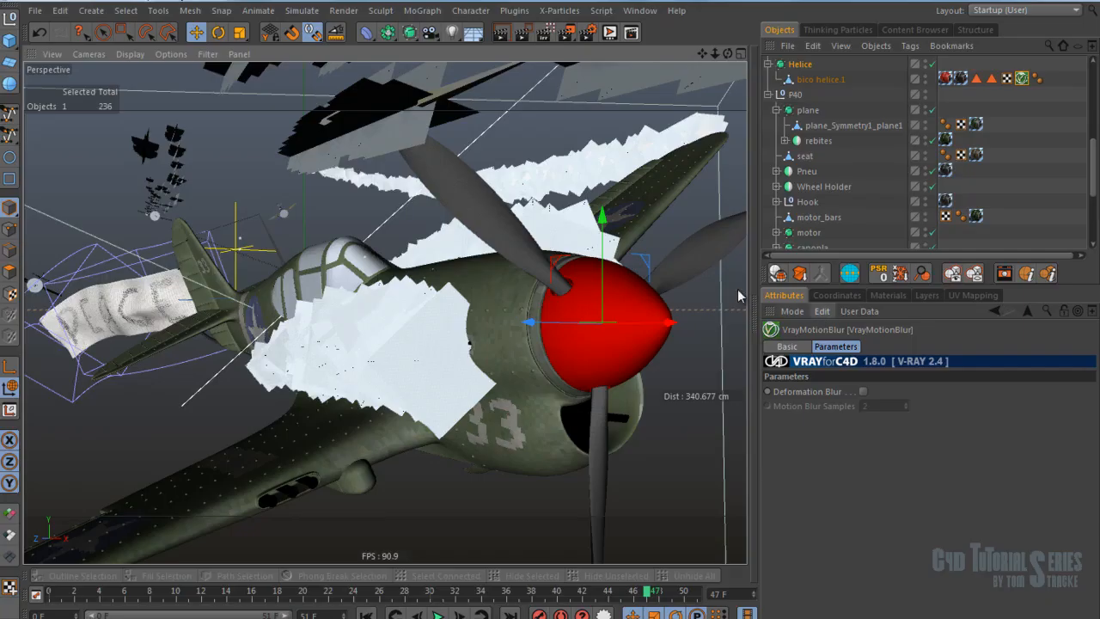
Step: Select the infinite light above the P-40 and locate its entry in the object hierarchy
{"action": "left_click_drag", "start_coordinate": [653, 236], "coordinate": [530, 226], "text": "alt"}
{"action": "scroll", "coordinate": [484, 293], "scroll_direction": "down", "scroll_amount": 10}
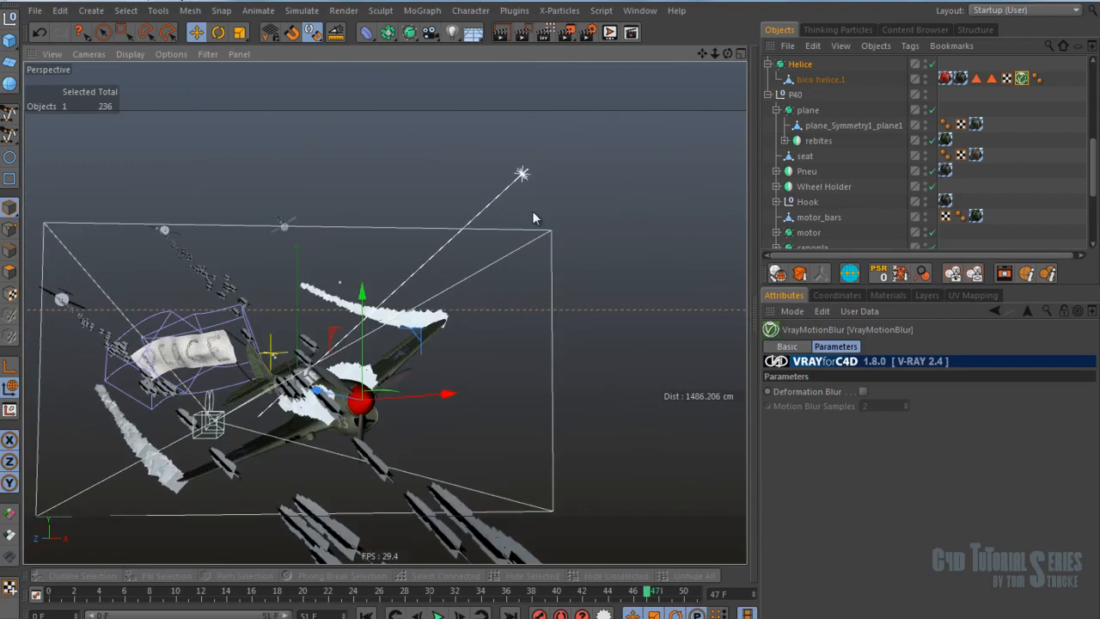
{"action": "left_click", "coordinate": [521, 175]}
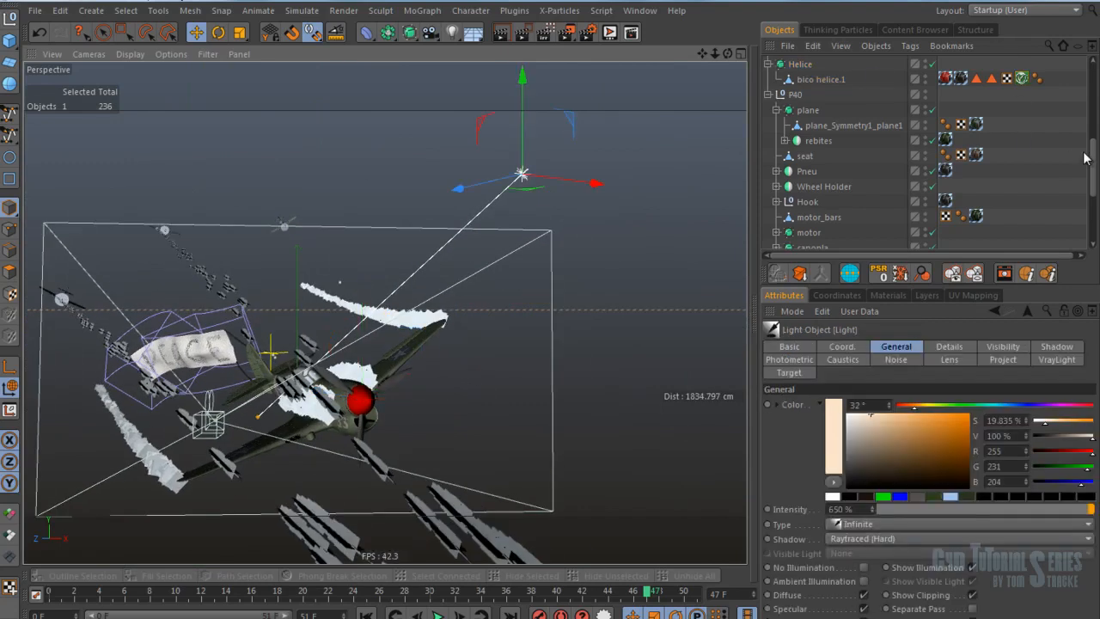
{"action": "scroll", "coordinate": [1084, 157], "scroll_direction": "up", "scroll_amount": 3}
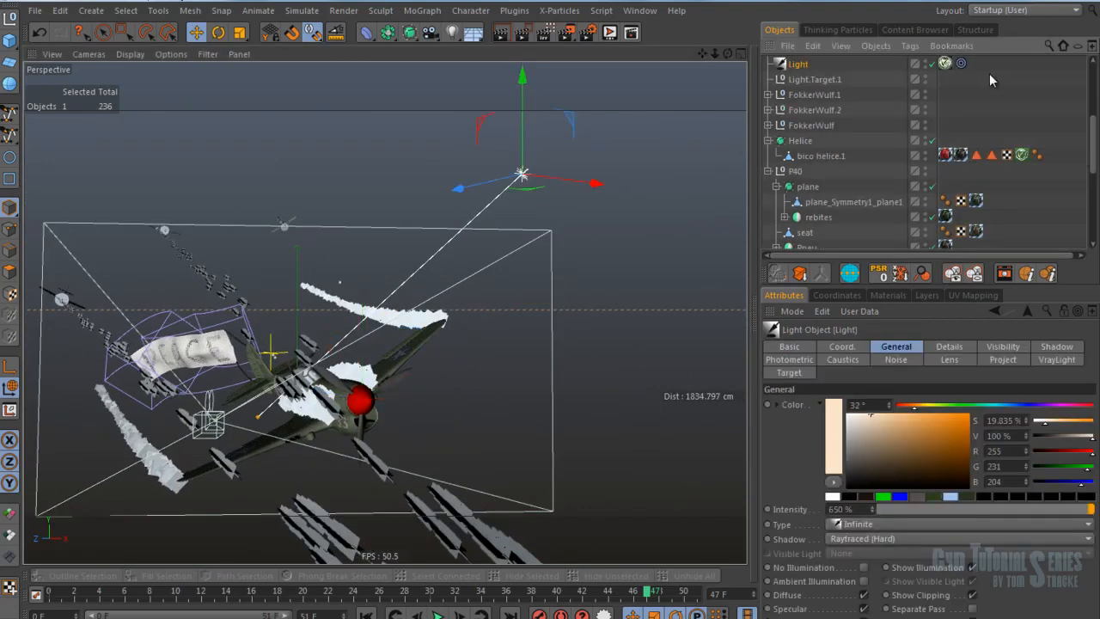
Step: Show the light's VrayLight tag and review its Sun light settings, from physical sun and sky to color mapping
{"action": "left_click", "coordinate": [945, 64]}
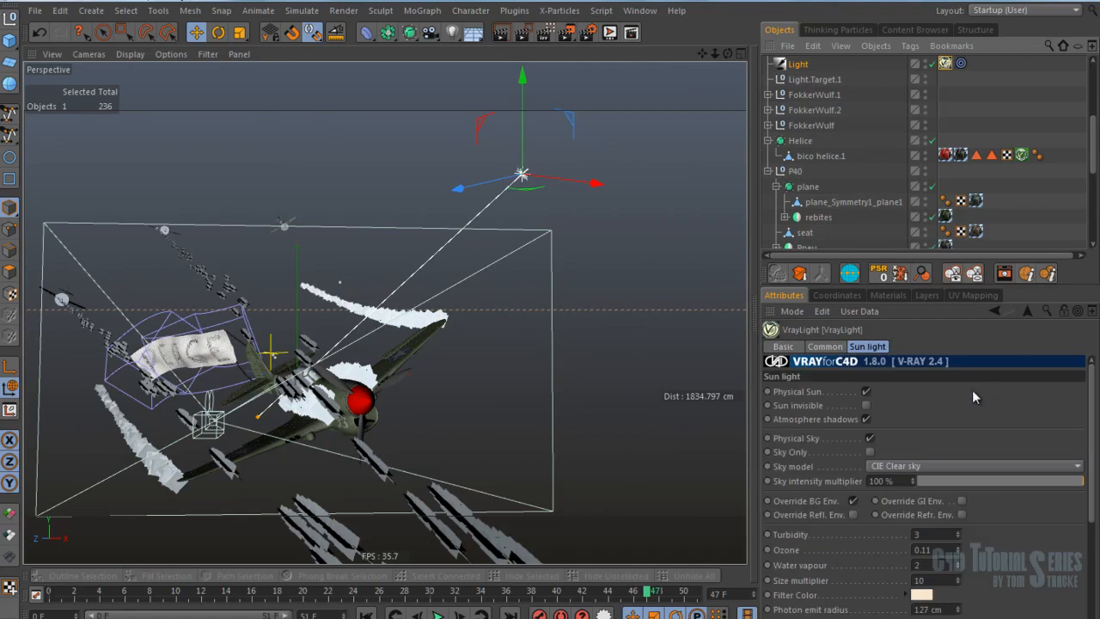
{"action": "scroll", "coordinate": [955, 431], "scroll_direction": "down", "scroll_amount": 1}
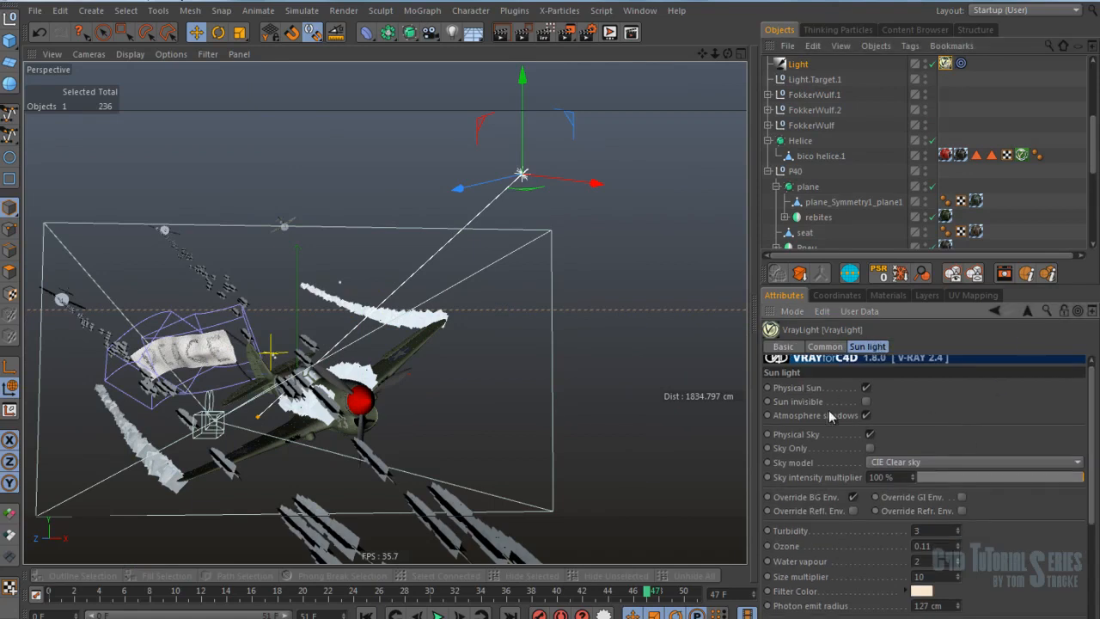
{"action": "scroll", "coordinate": [977, 438], "scroll_direction": "down", "scroll_amount": 3}
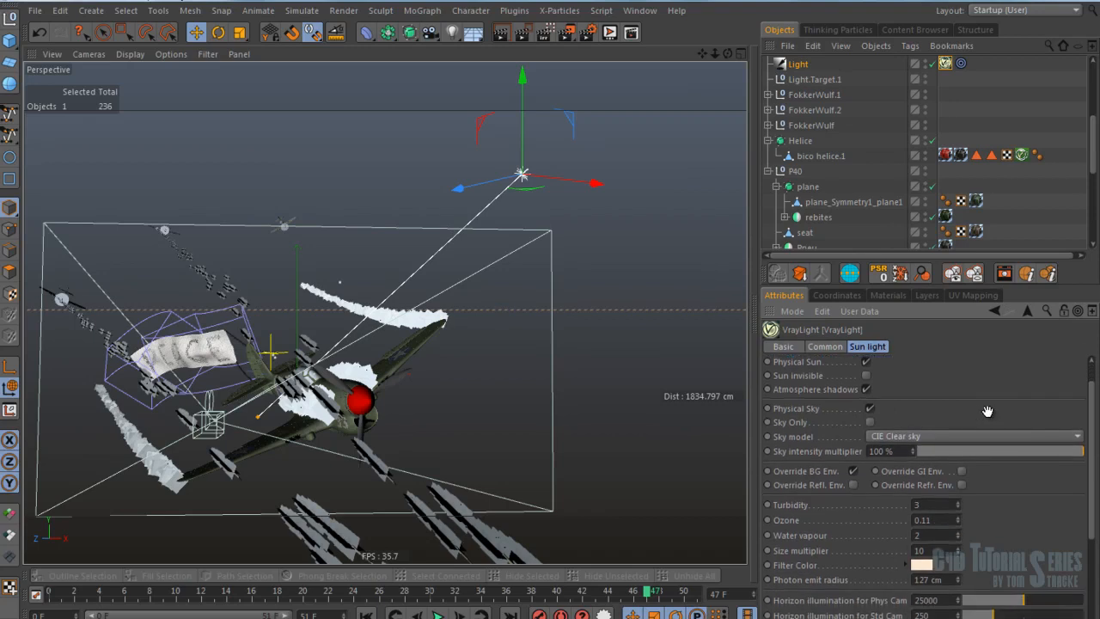
{"action": "scroll", "coordinate": [1063, 537], "scroll_direction": "down", "scroll_amount": 3}
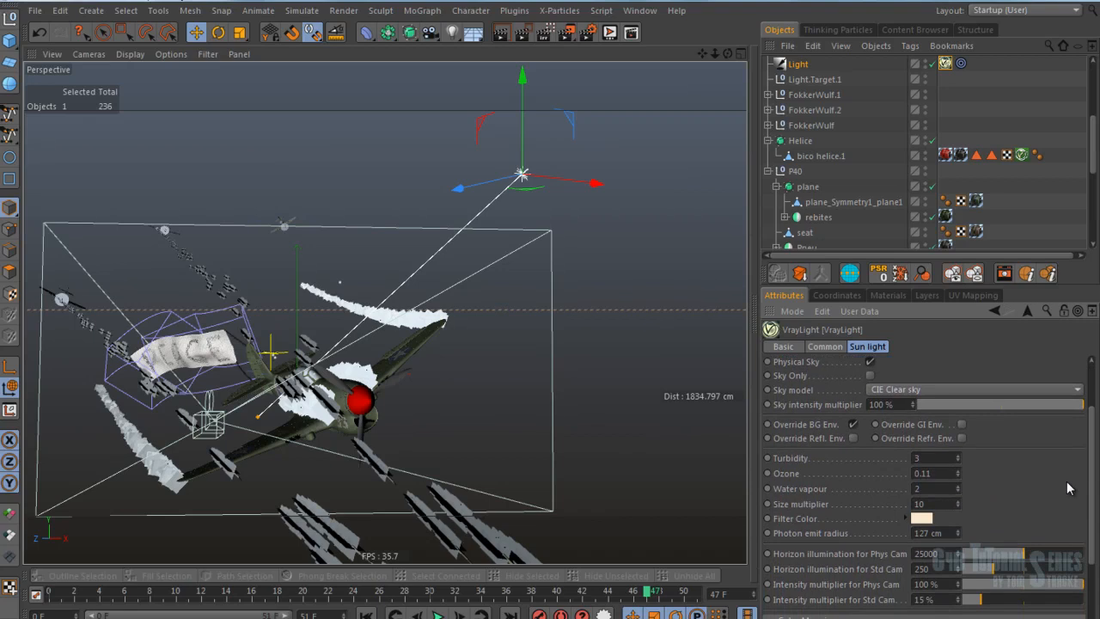
{"action": "scroll", "coordinate": [1043, 446], "scroll_direction": "down", "scroll_amount": 5}
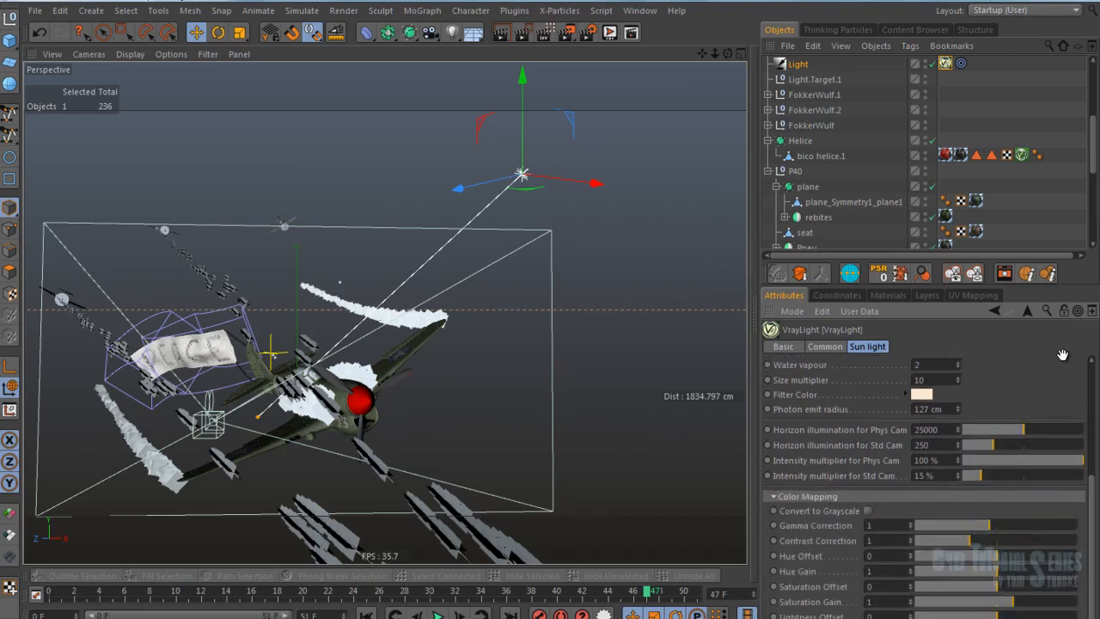
{"action": "scroll", "coordinate": [1051, 375], "scroll_direction": "up", "scroll_amount": 8}
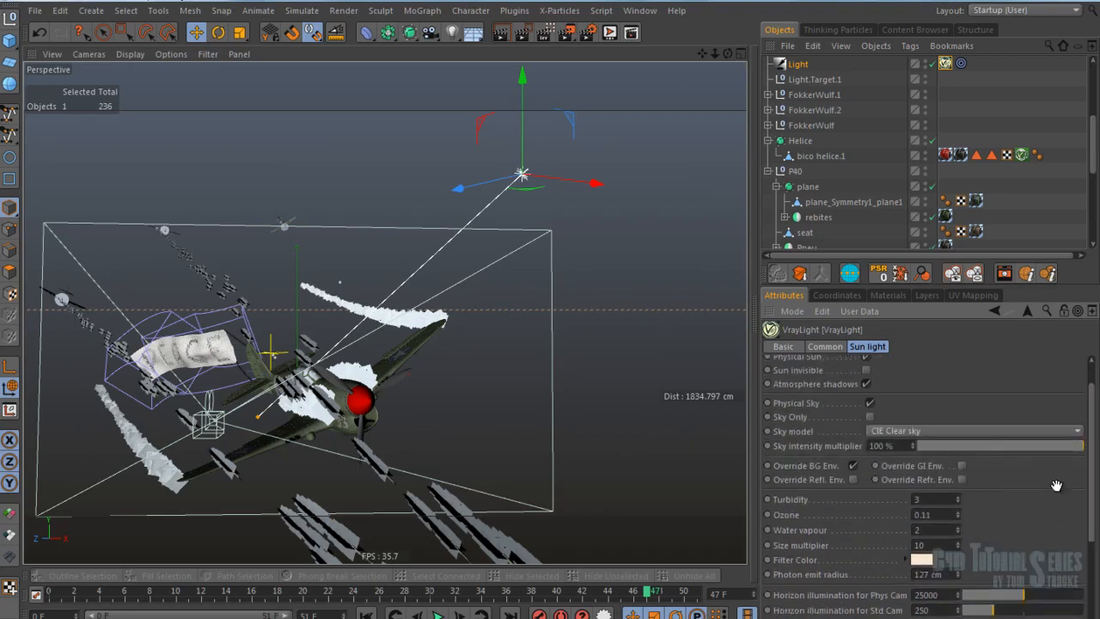
Step: Review the VrayLight tag's Common settings, including light type, contributions and shadows
{"action": "left_click", "coordinate": [824, 346]}
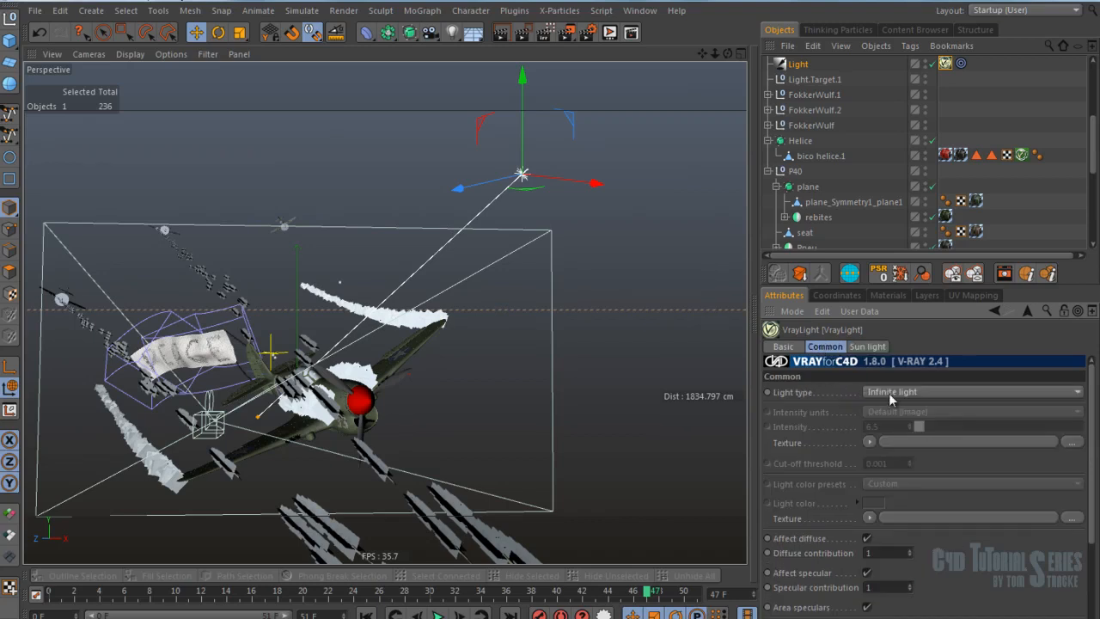
{"action": "scroll", "coordinate": [951, 607], "scroll_direction": "down", "scroll_amount": 4}
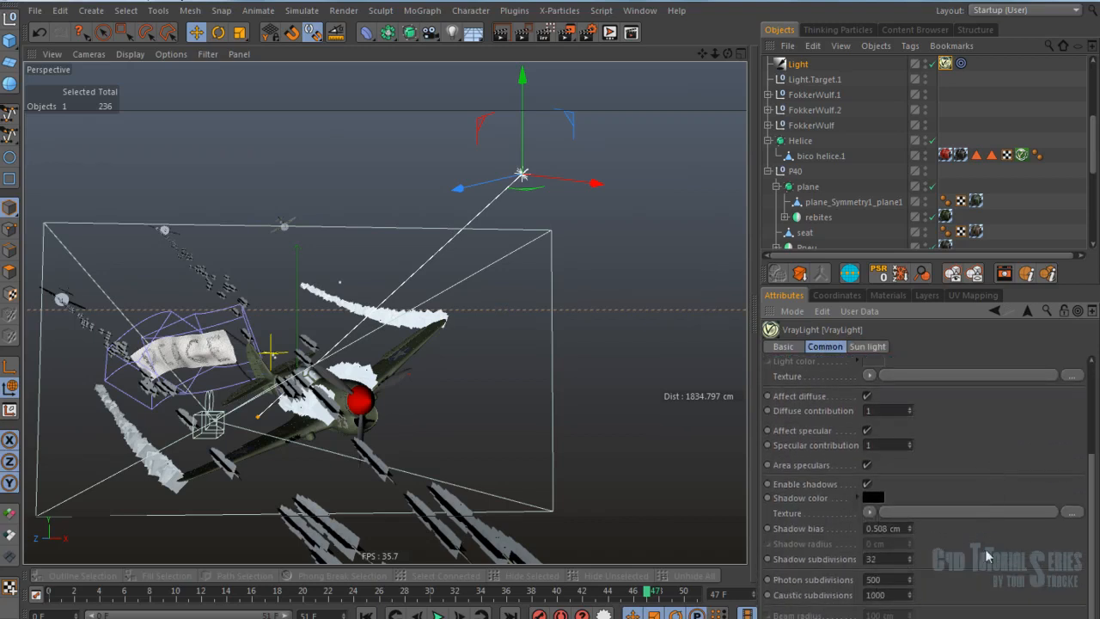
{"action": "scroll", "coordinate": [1005, 481], "scroll_direction": "up", "scroll_amount": 4}
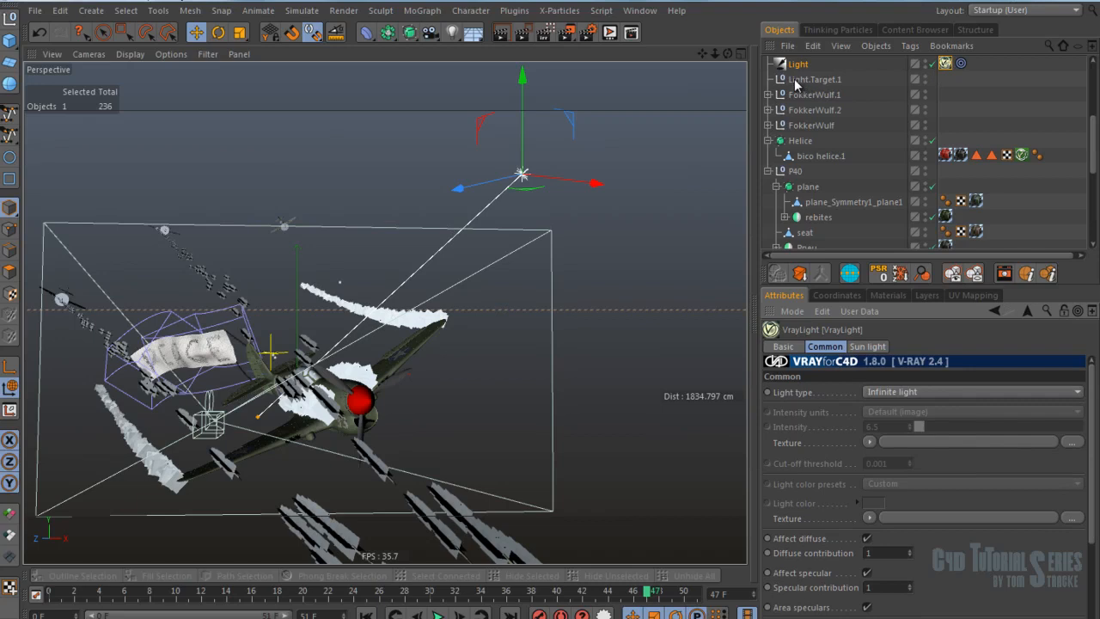
Step: Show the Light.Target.1 null's position in the scene and reselect the Light object
{"action": "left_click", "coordinate": [798, 79]}
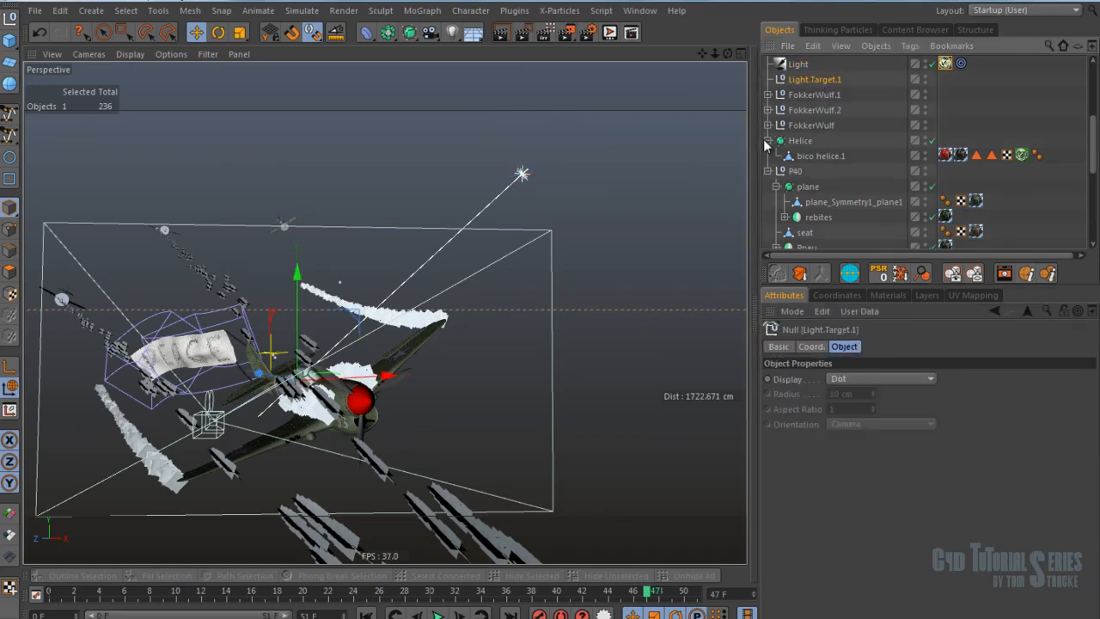
{"action": "scroll", "coordinate": [766, 159], "scroll_direction": "up", "scroll_amount": 3}
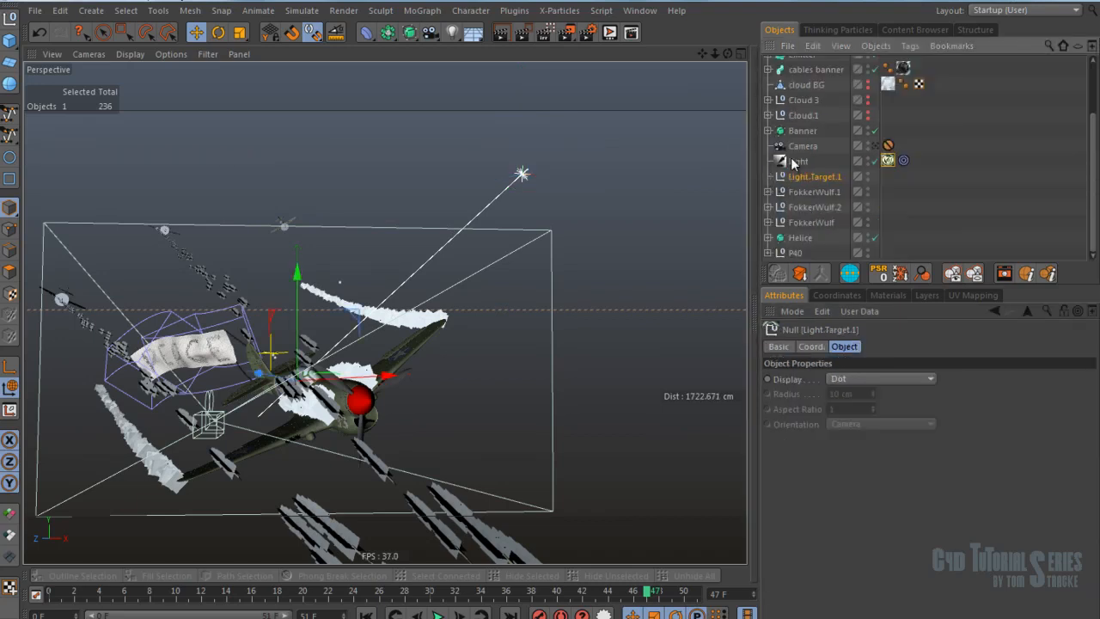
{"action": "left_click", "coordinate": [792, 163]}
{"action": "middle_click_drag", "start_coordinate": [1033, 144], "coordinate": [951, 125]}
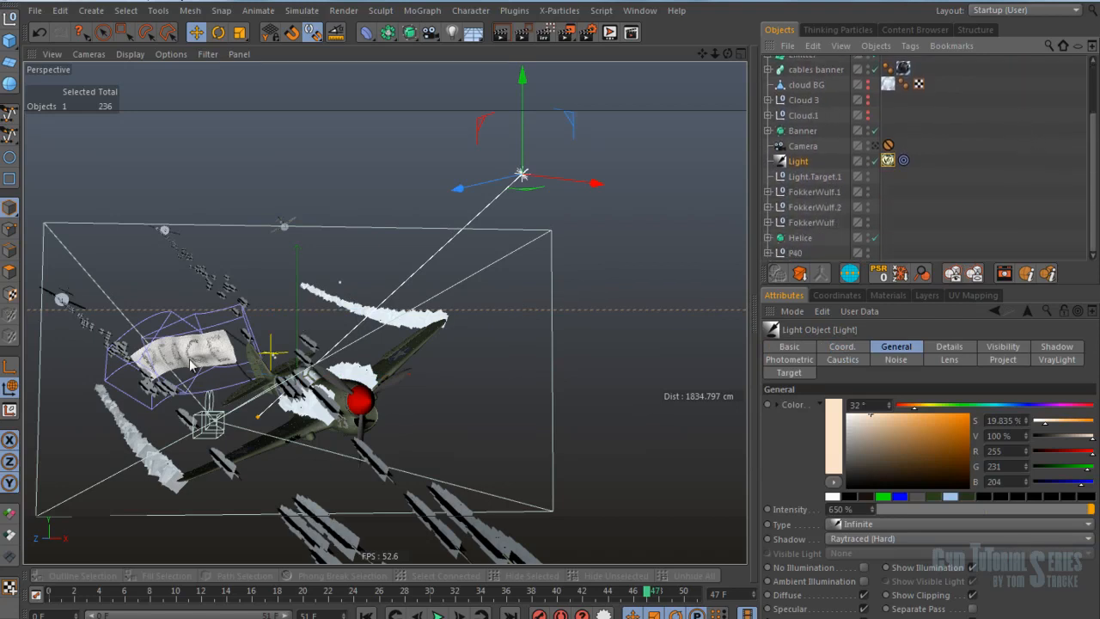
Step: Select the Bend deformer around the banner behind the plane and expand the Banner hierarchy
{"action": "left_click_drag", "start_coordinate": [189, 356], "coordinate": [316, 333], "text": "alt"}
{"action": "right_click_drag", "start_coordinate": [214, 339], "coordinate": [240, 333], "text": "alt"}
{"action": "left_click_drag", "start_coordinate": [240, 339], "coordinate": [207, 277], "text": "alt"}
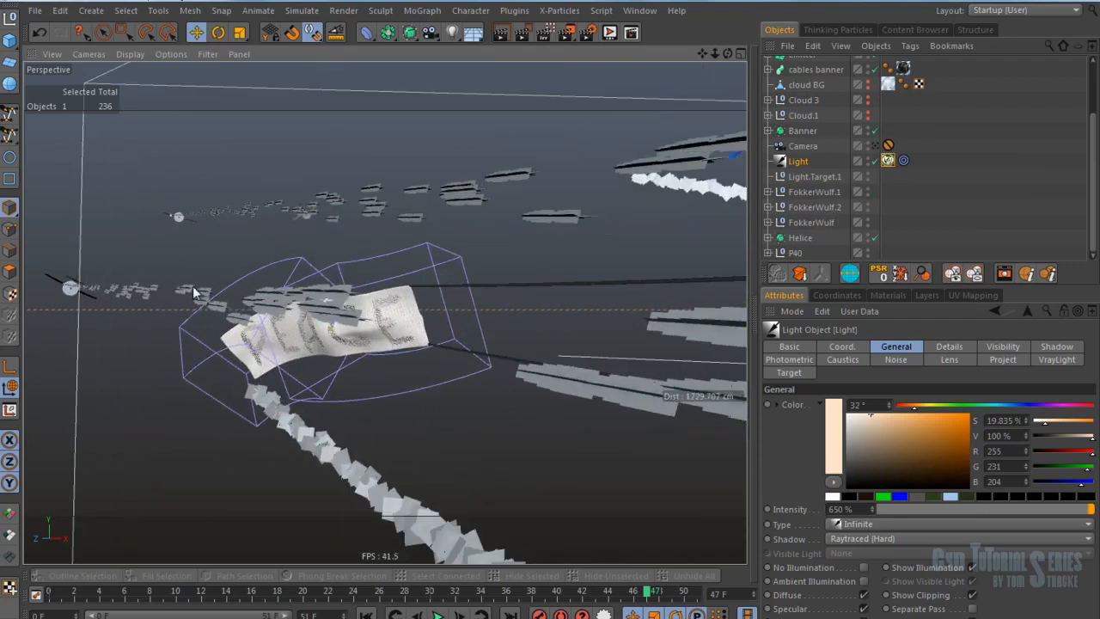
{"action": "scroll", "coordinate": [1003, 190], "scroll_direction": "up", "scroll_amount": 3}
{"action": "scroll", "coordinate": [996, 192], "scroll_direction": "down", "scroll_amount": 3}
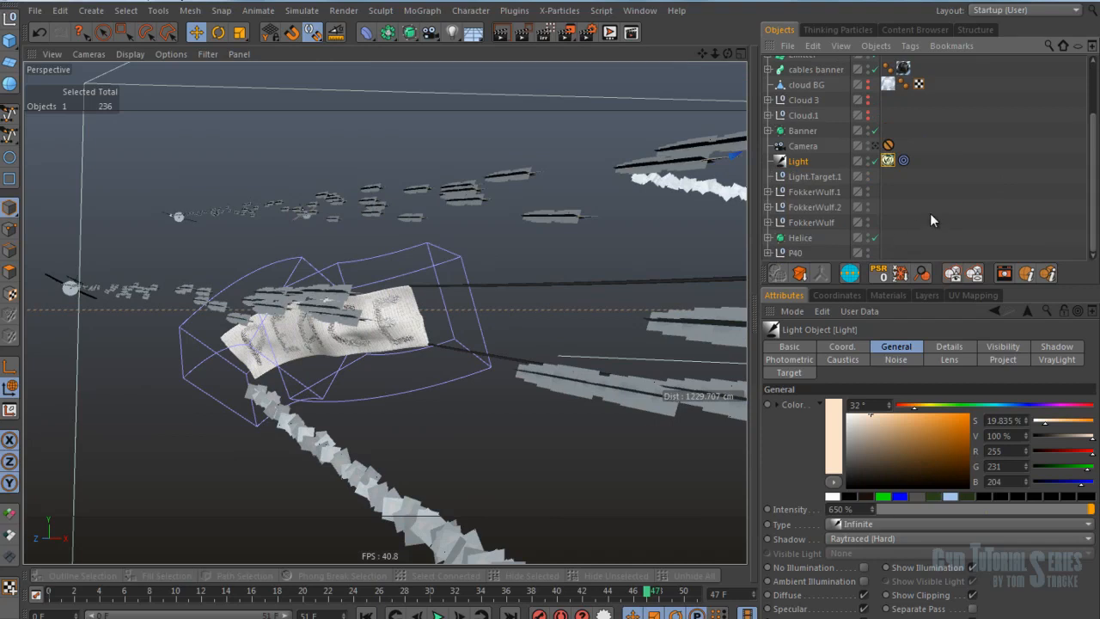
{"action": "left_click", "coordinate": [429, 266]}
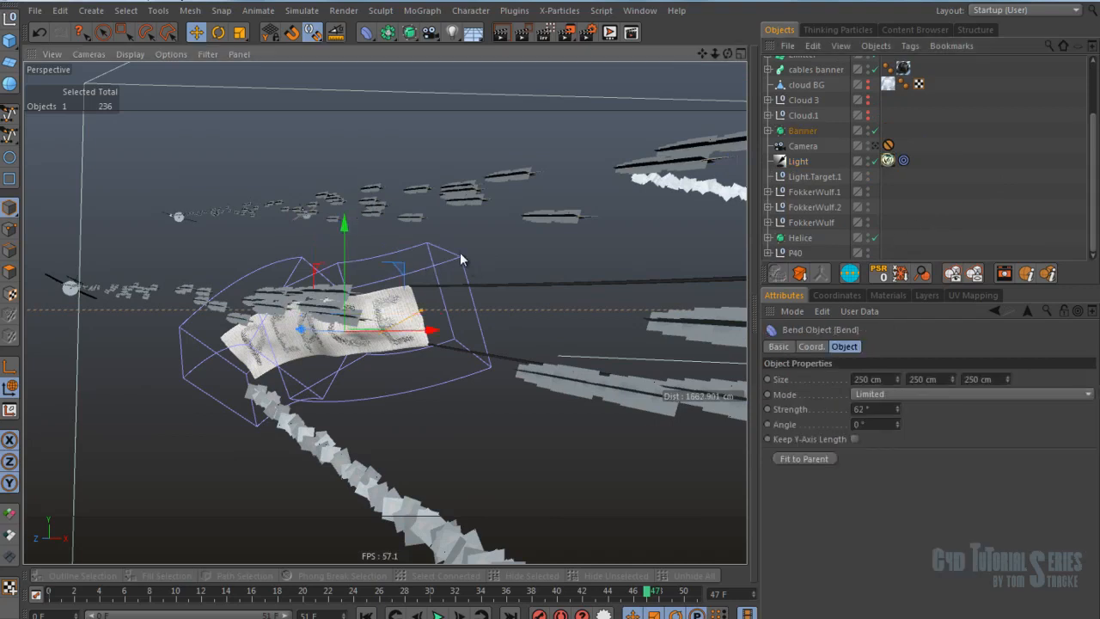
{"action": "left_click", "coordinate": [768, 130]}
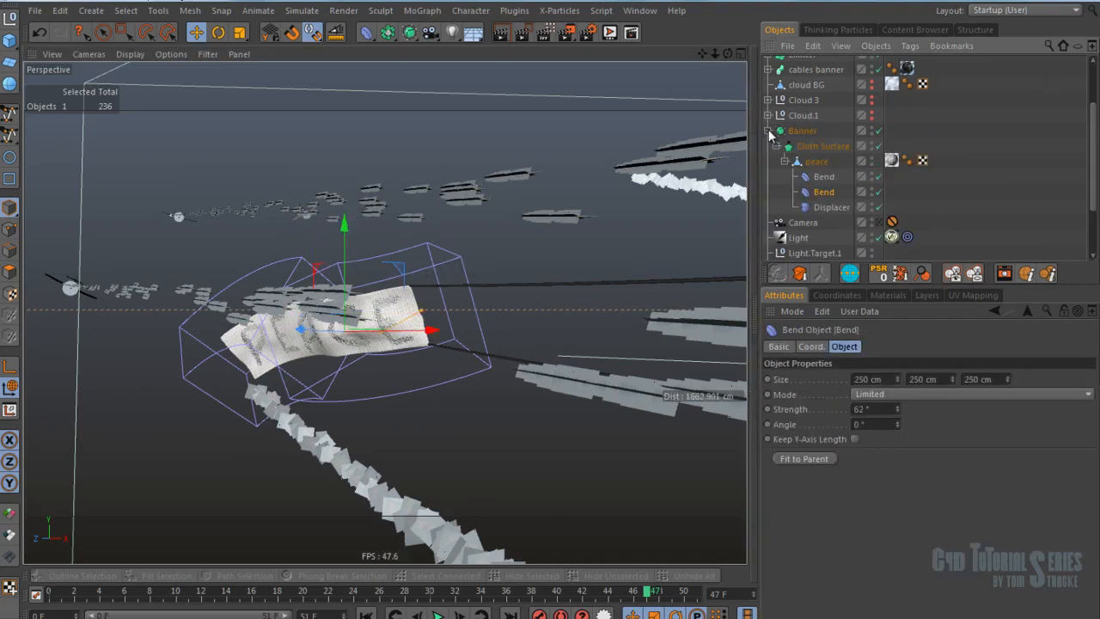
Step: Show the properties of the banner's peace polygon object and its parent Cloth Surface
{"action": "left_click", "coordinate": [809, 165]}
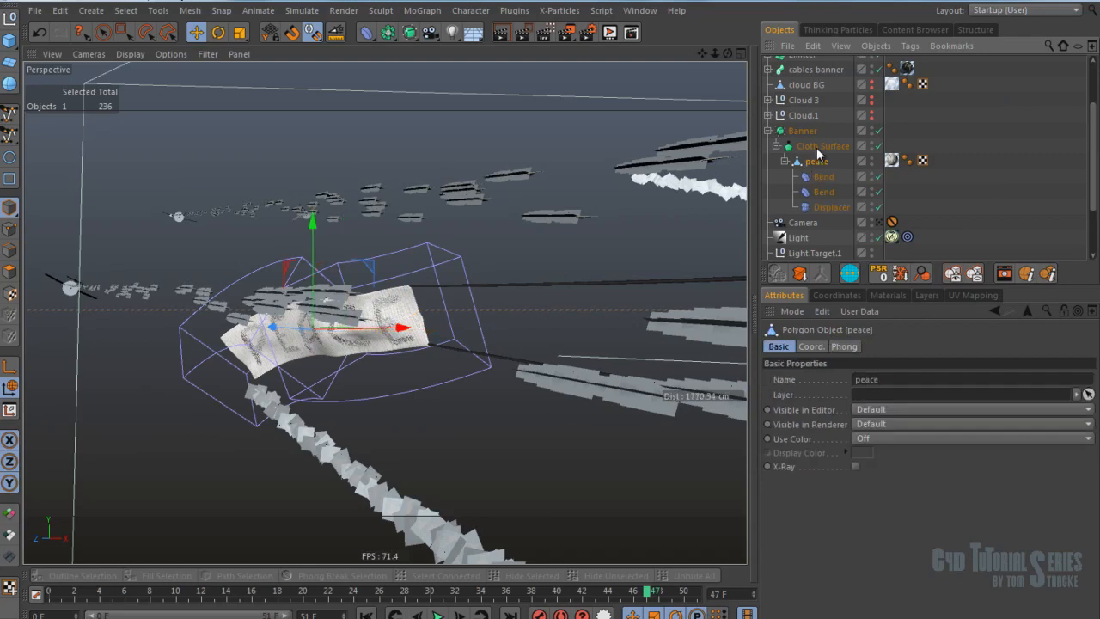
{"action": "left_click", "coordinate": [818, 147]}
{"action": "left_click", "coordinate": [773, 133]}
{"action": "left_click", "coordinate": [768, 131]}
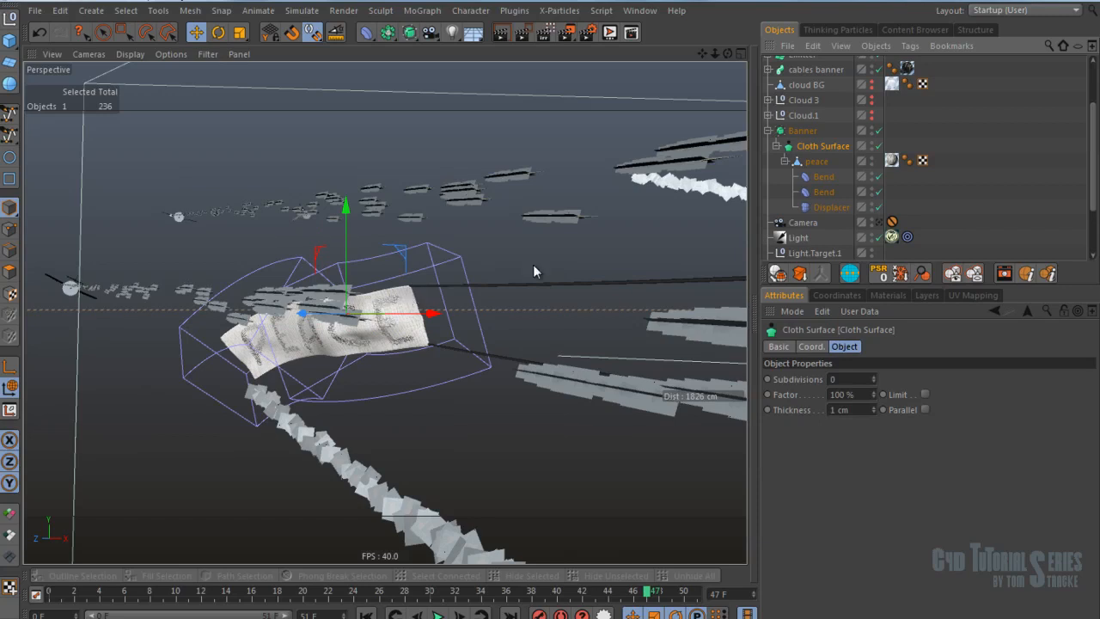
Step: Show the Camera object's projection, focal length and sensor settings
{"action": "scroll", "coordinate": [880, 186], "scroll_direction": "down", "scroll_amount": 3}
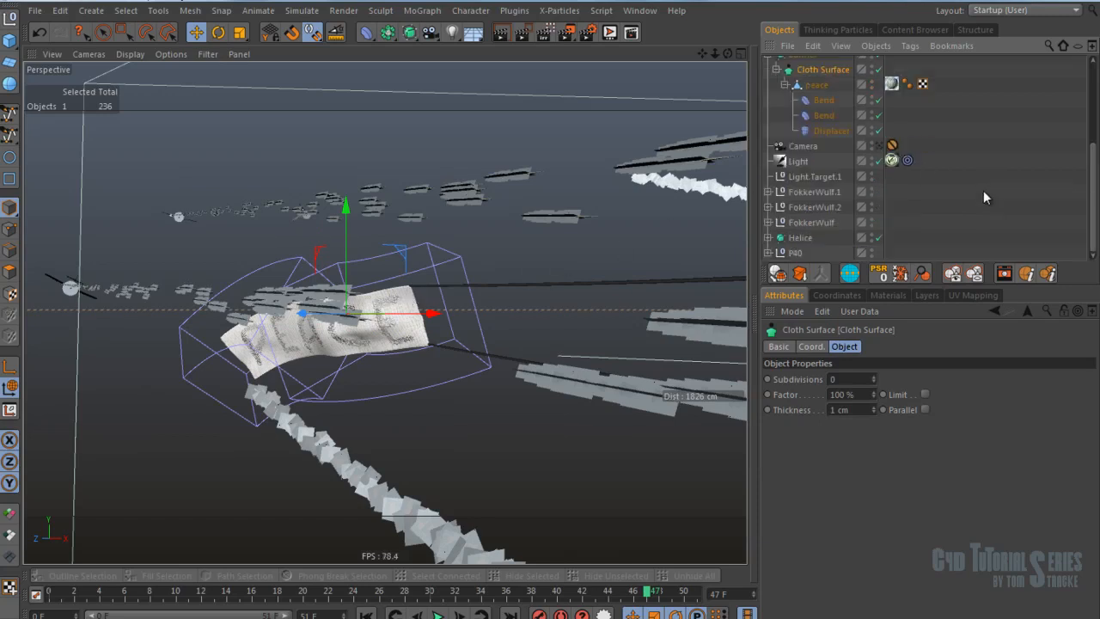
{"action": "left_click", "coordinate": [791, 147]}
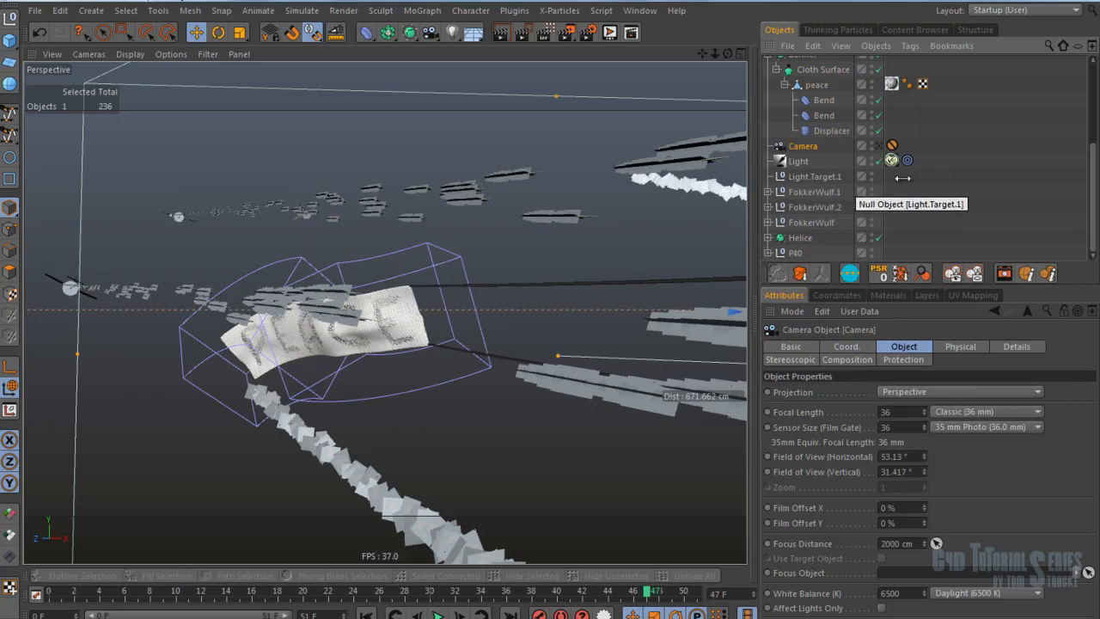
{"action": "scroll", "coordinate": [979, 178], "scroll_direction": "up", "scroll_amount": 5}
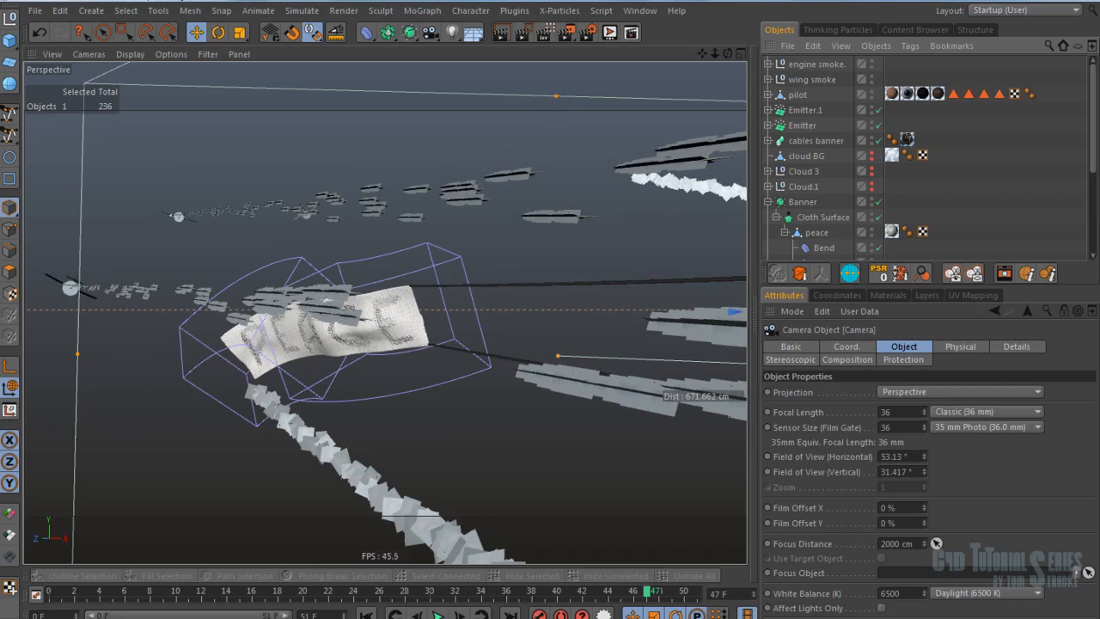
Step: Check the render settings and bring the P-40 and its smoke planes back into view
{"action": "key", "text": "ctrl+b"}
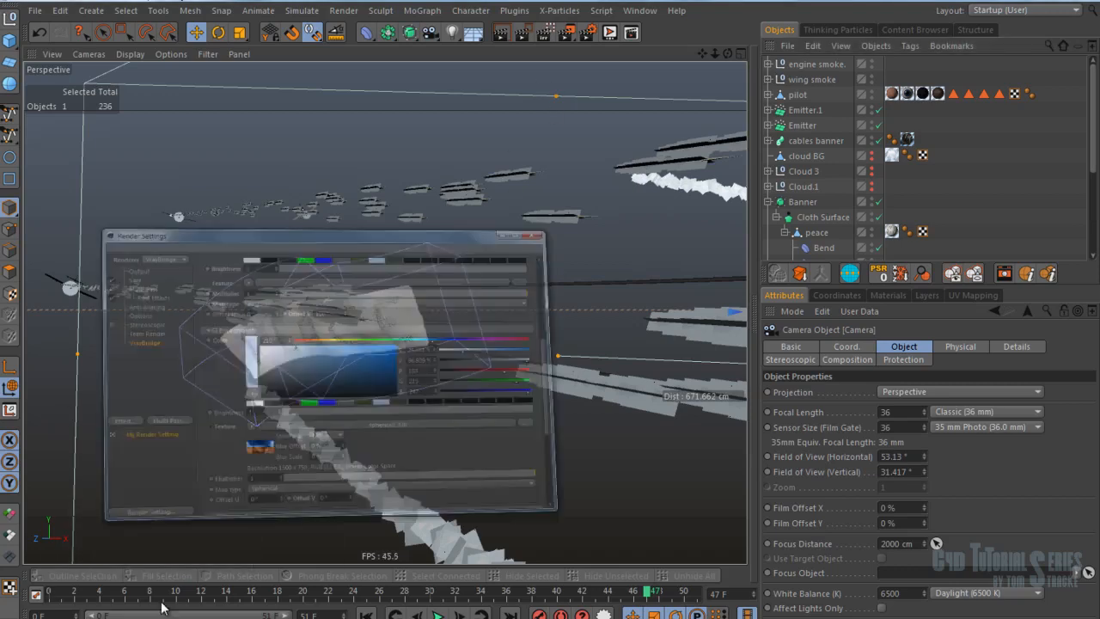
{"action": "left_click", "coordinate": [765, 61]}
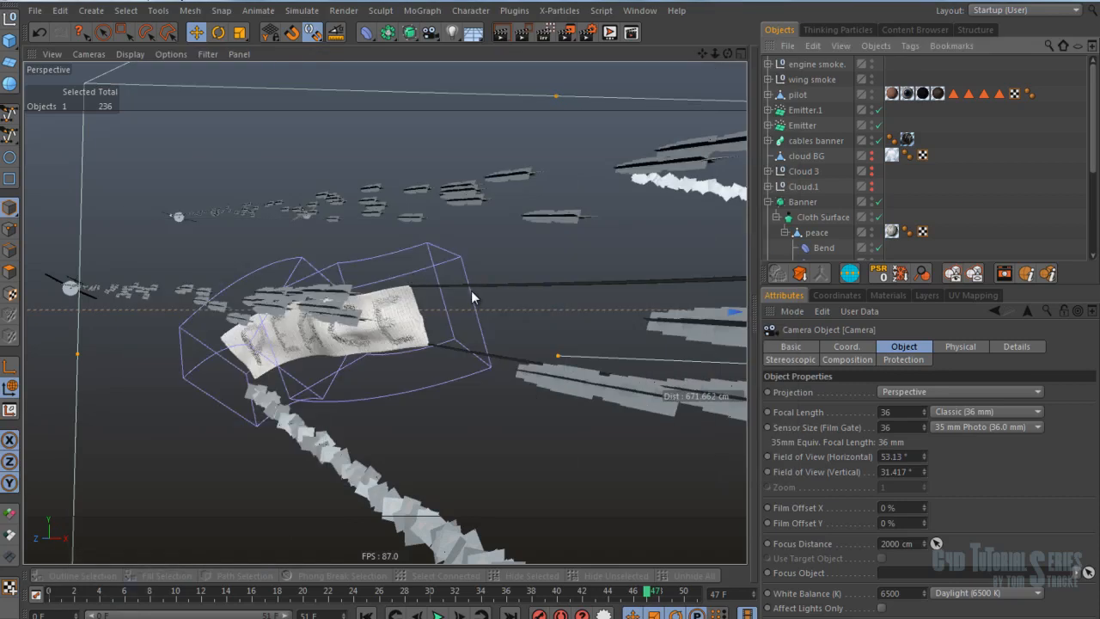
{"action": "left_click_drag", "start_coordinate": [521, 318], "coordinate": [693, 322], "text": "alt"}
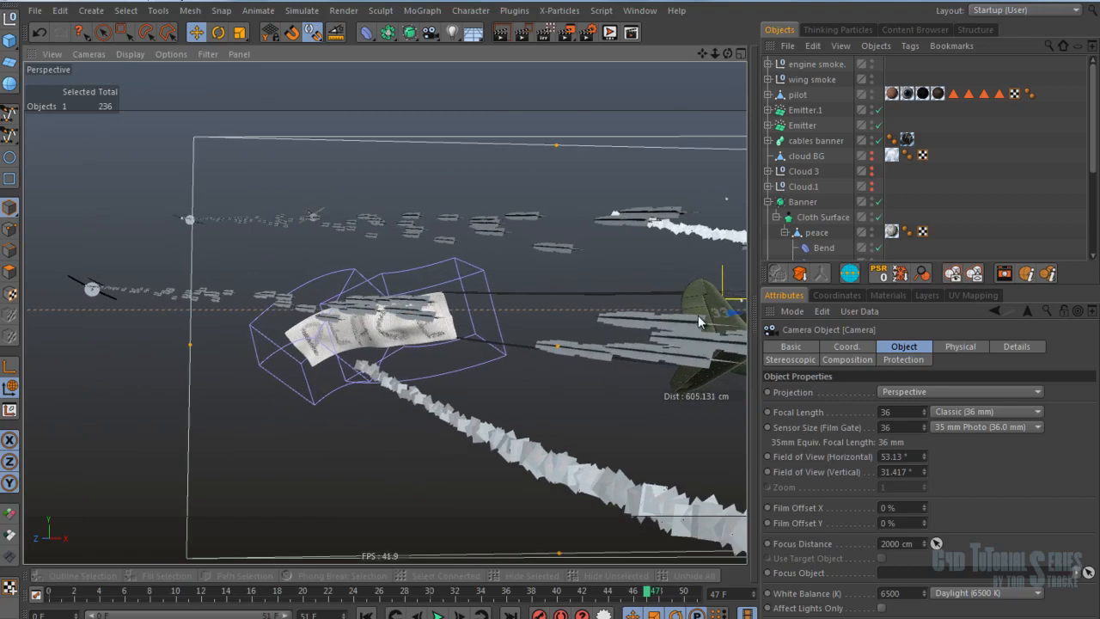
{"action": "key", "text": "s"}
{"action": "left_click_drag", "start_coordinate": [601, 321], "coordinate": [371, 397], "text": "alt"}
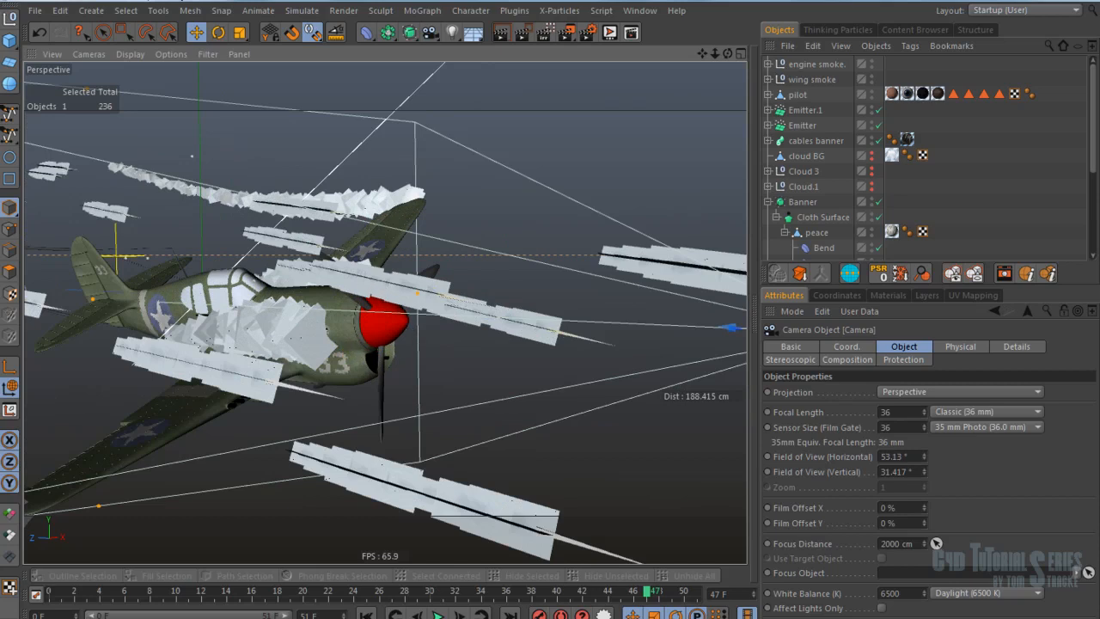
Step: Switch to Windows Explorer and go from the p40_making_of folder to the P40-Cartoon folder in D:\Work
{"action": "left_click", "coordinate": [181, 617]}
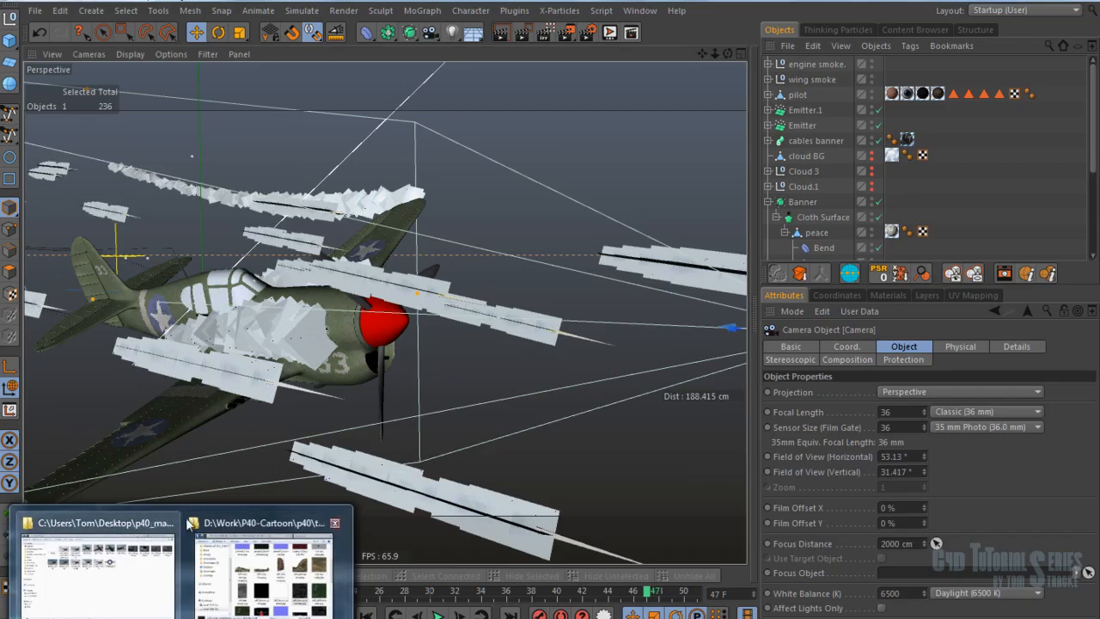
{"action": "left_click", "coordinate": [130, 525]}
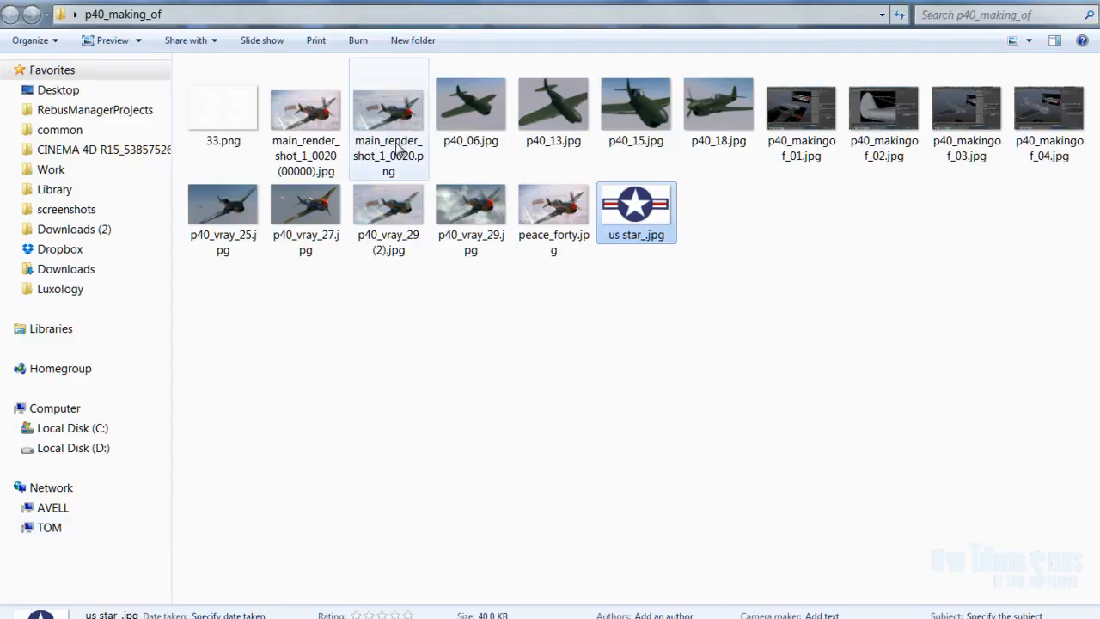
{"action": "left_click", "coordinate": [86, 17]}
{"action": "left_click", "coordinate": [76, 16]}
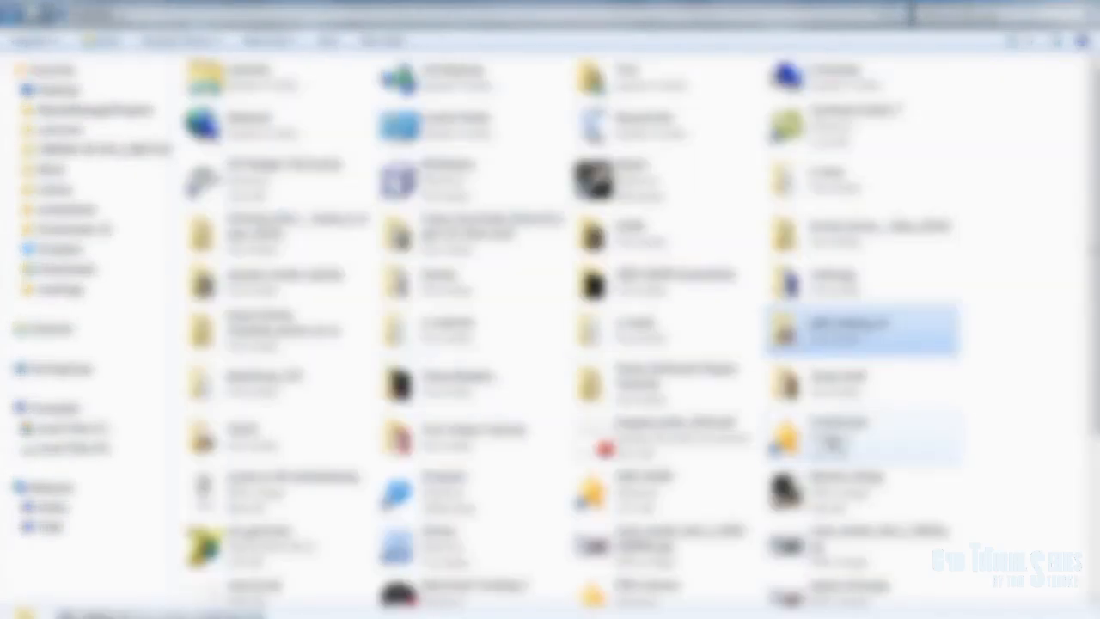
{"action": "left_click", "coordinate": [831, 442]}
{"action": "scroll", "coordinate": [819, 431], "scroll_direction": "down", "scroll_amount": 3}
{"action": "scroll", "coordinate": [812, 361], "scroll_direction": "up", "scroll_amount": 1}
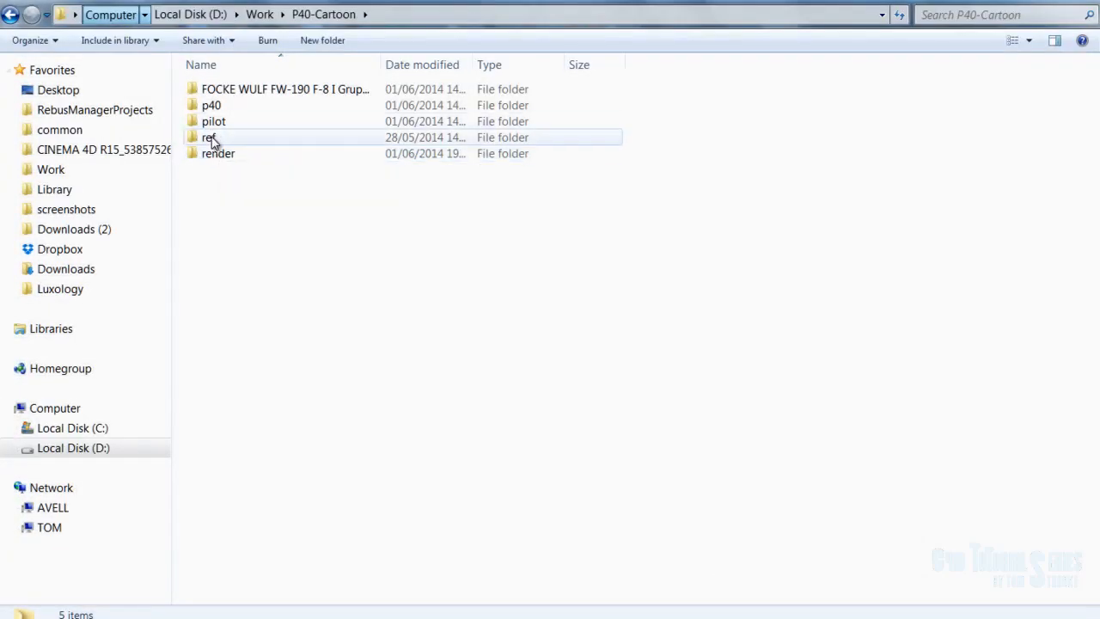
Step: View the shot 1 main render and page through its post passes up to the background planes' mask from the render folder
{"action": "double_click", "coordinate": [216, 153]}
{"action": "double_click", "coordinate": [206, 91]}
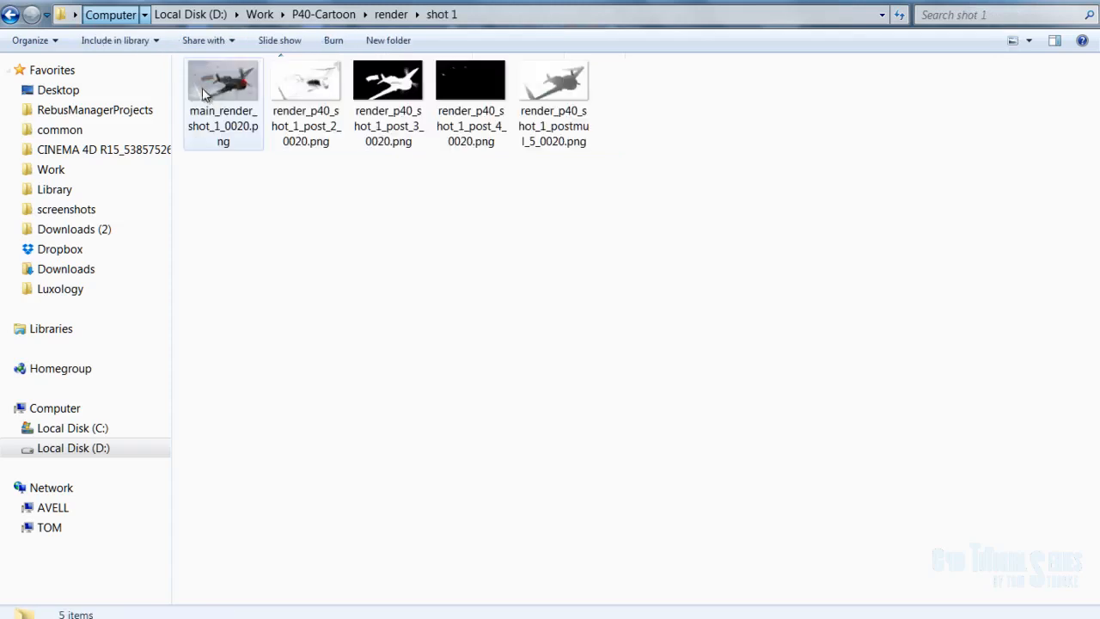
{"action": "double_click", "coordinate": [217, 87]}
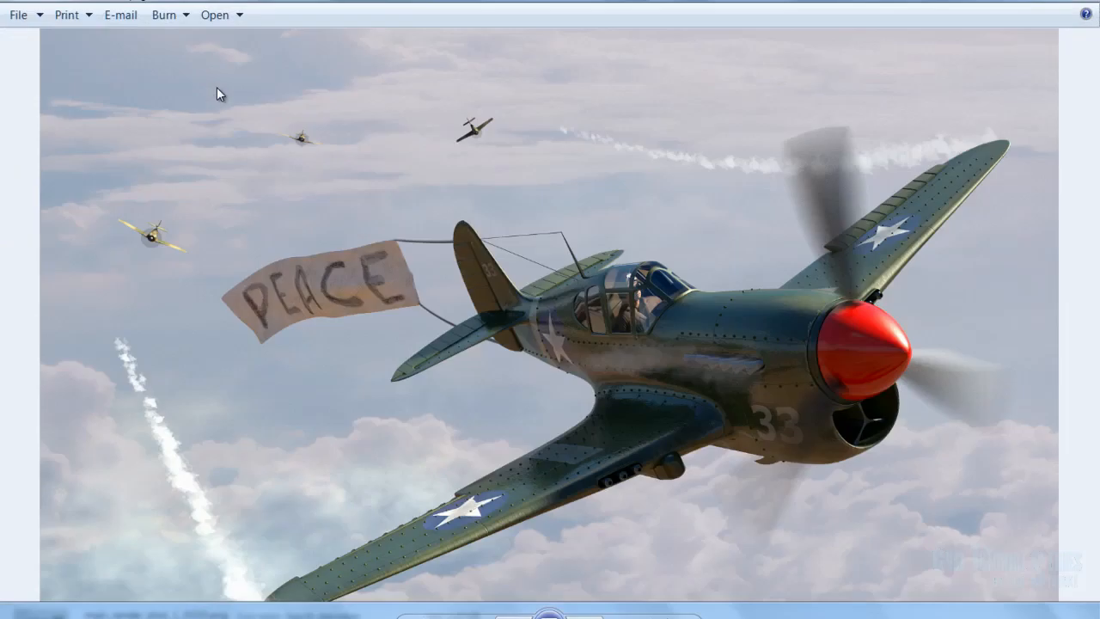
{"action": "key", "text": "Right"}
{"action": "key", "text": "Right"}
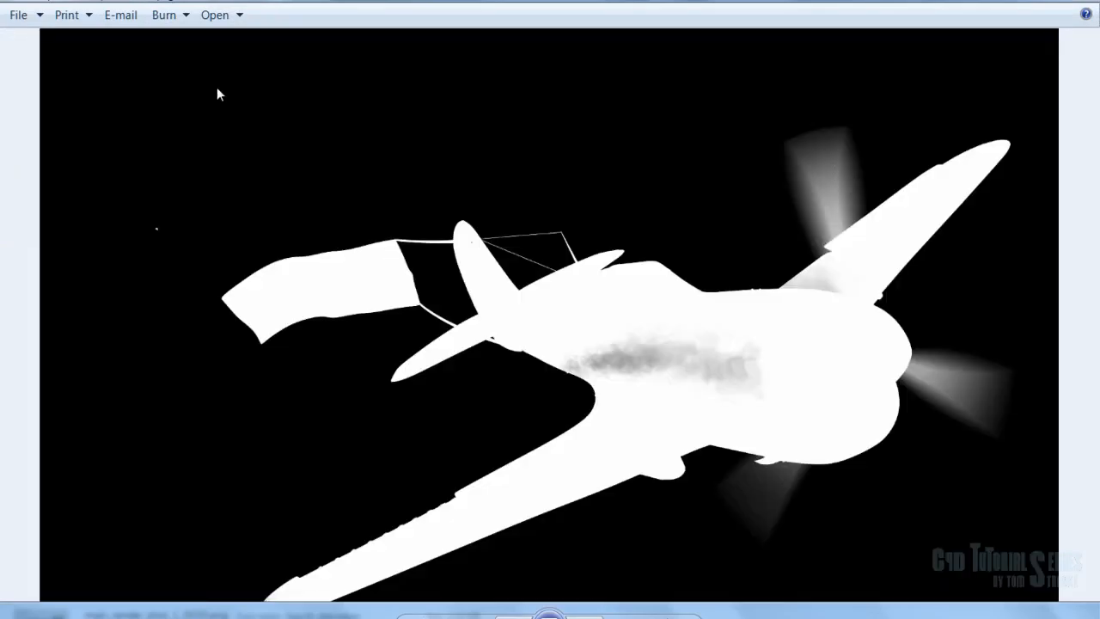
{"action": "key", "text": "Right"}
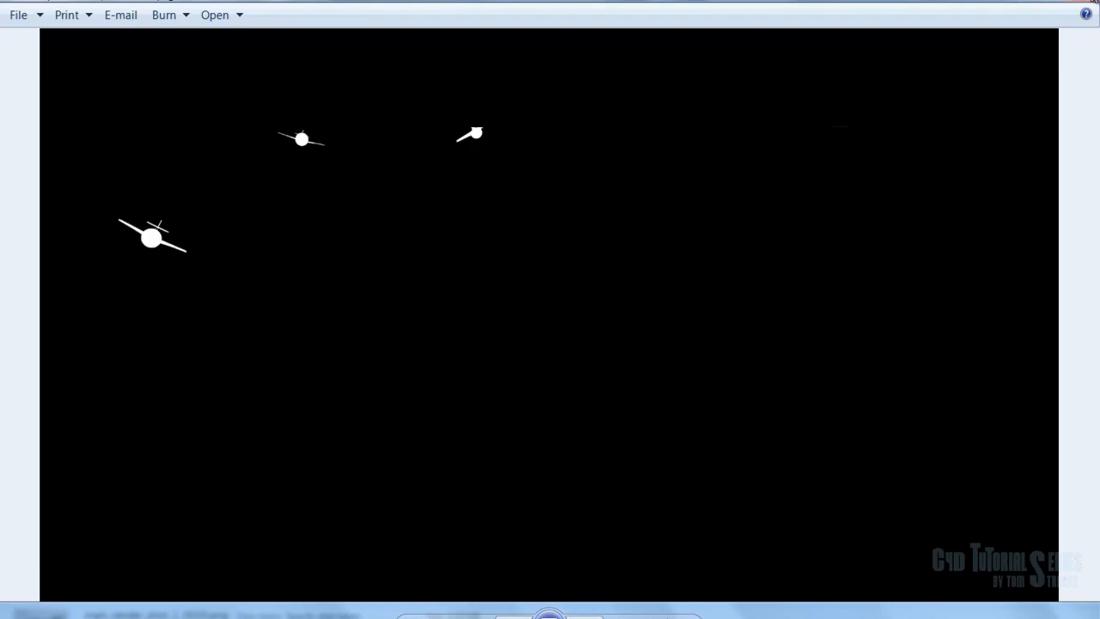
{"action": "left_click", "coordinate": [1093, 2]}
Step: Go back to the render folder and view main_render_shot_2_0051.png in the shot 2 folder
{"action": "left_click", "coordinate": [10, 17]}
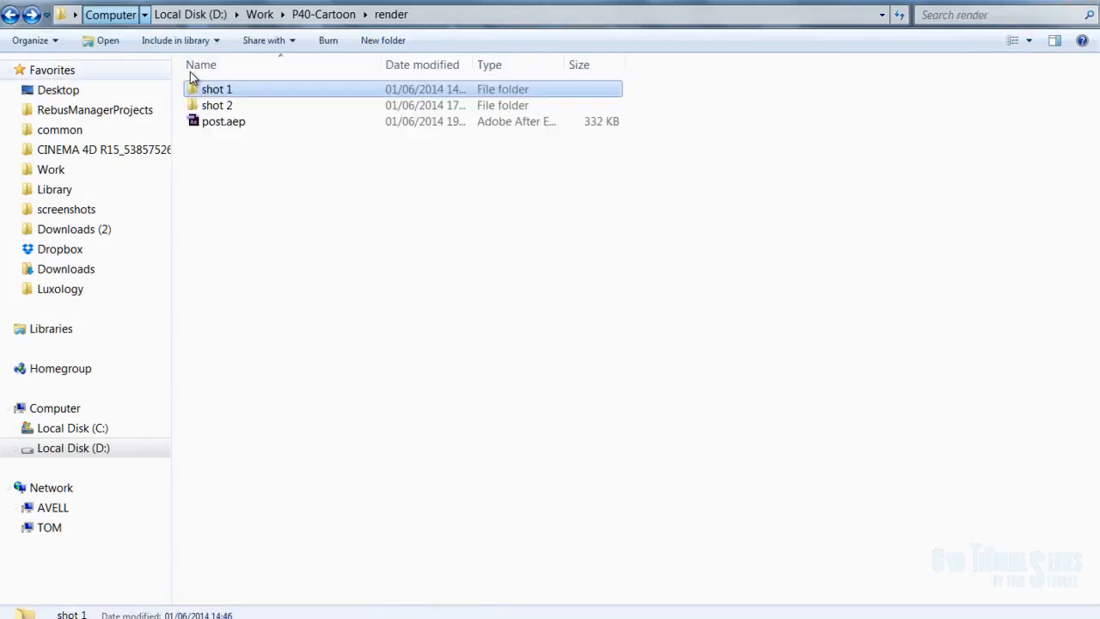
{"action": "double_click", "coordinate": [219, 105]}
{"action": "double_click", "coordinate": [234, 89]}
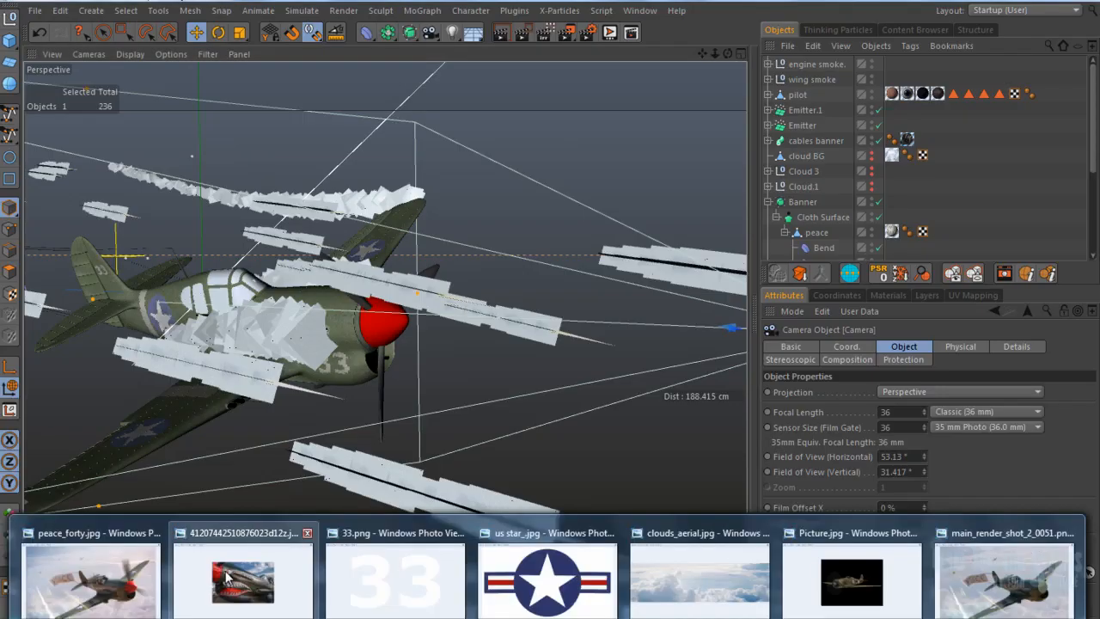
Step: Switch to the Windows Photo Viewer window showing the finished image peace_forty.jpg
{"action": "left_click", "coordinate": [116, 575]}
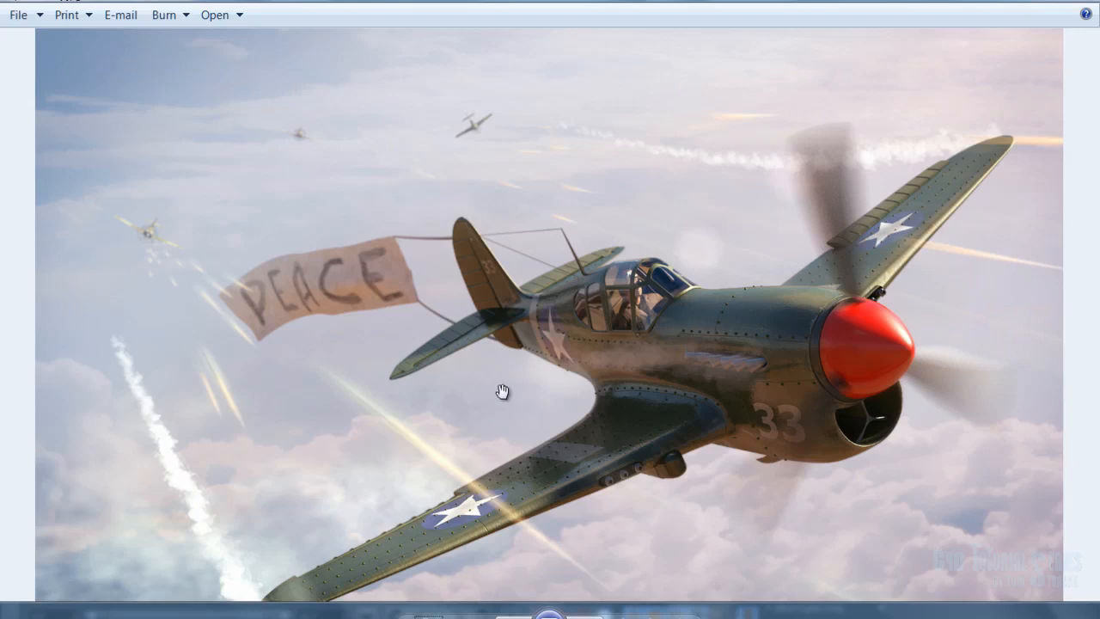
{"action": "mouse_move", "coordinate": [351, 610]}
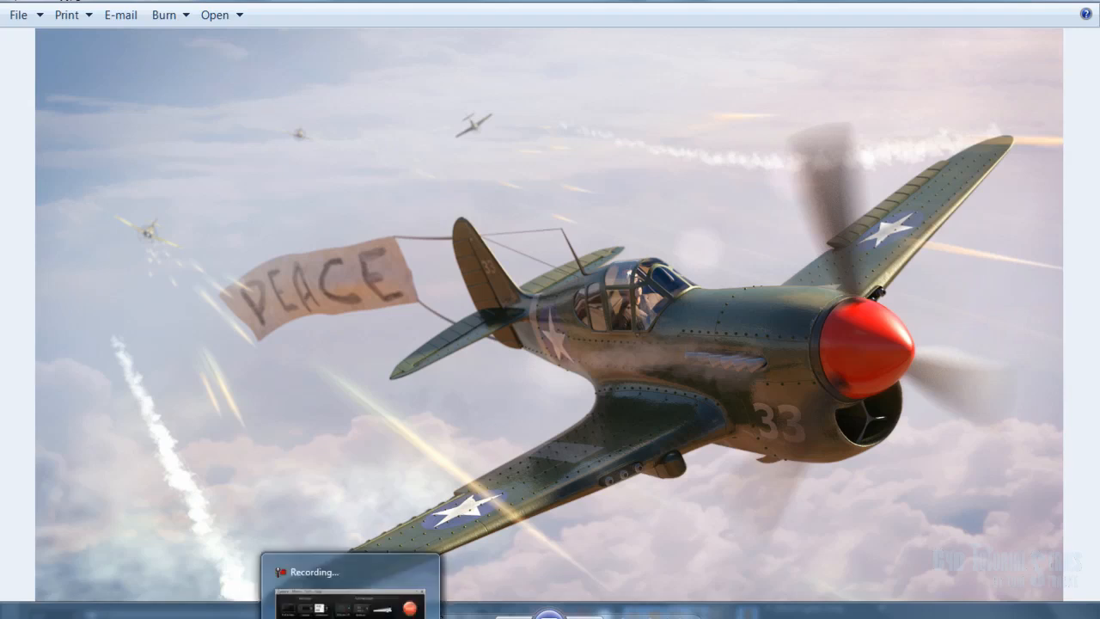